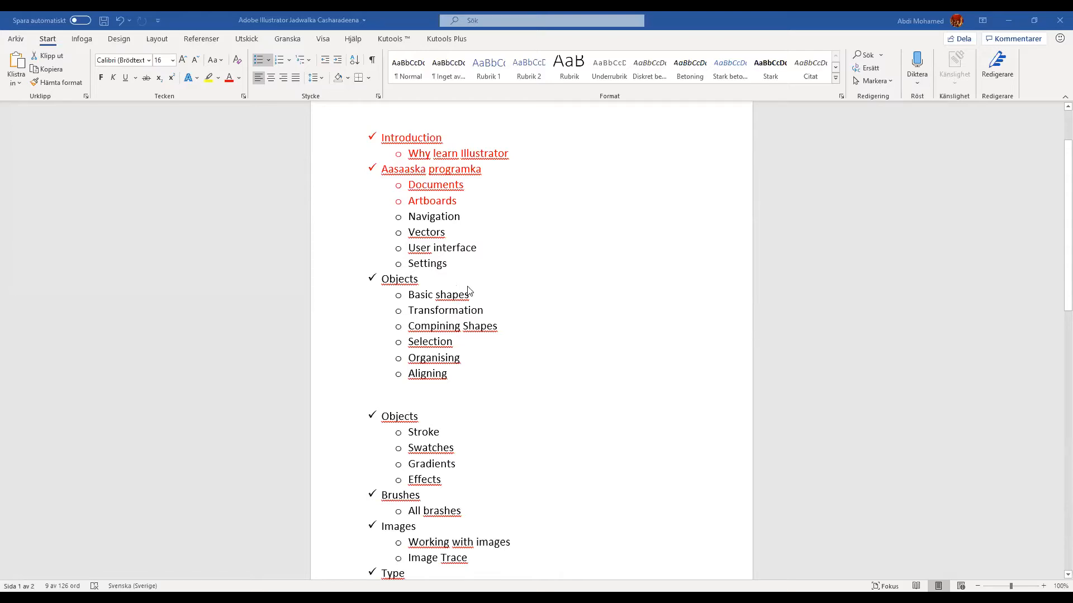
drag(418, 218, 424, 242)
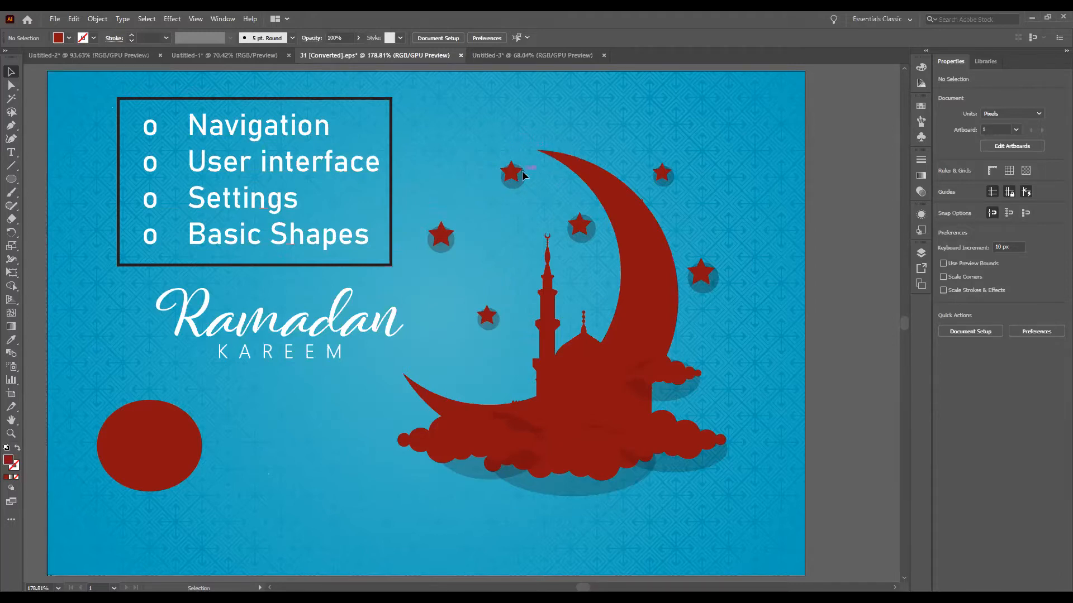
Step: Magnify the artwork around the stars beside the crescent to 600%
key(a)
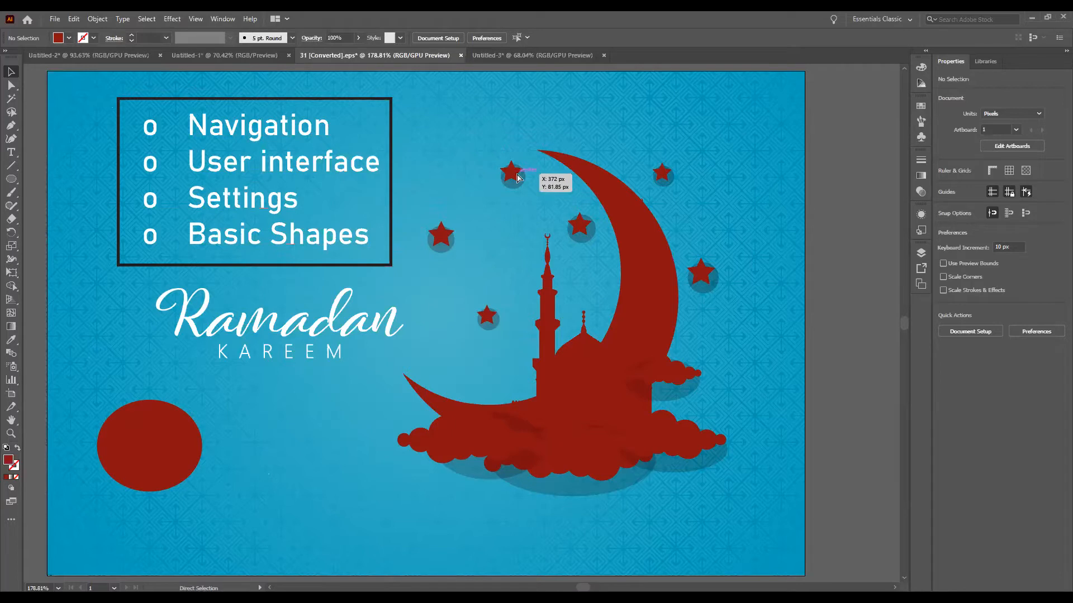
key(ctrl+=)
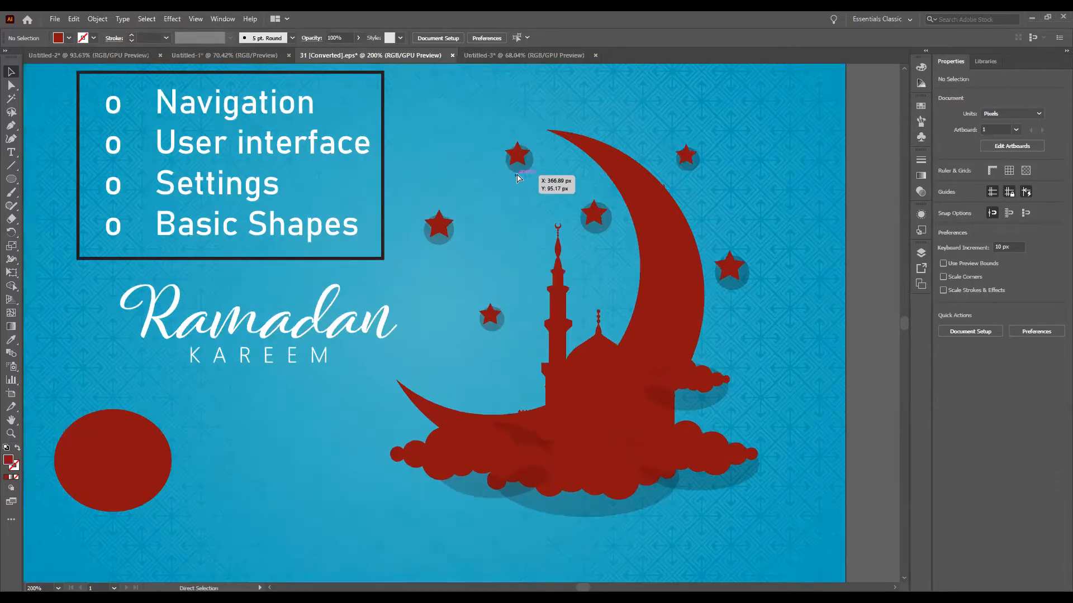
key(ctrl+=)
scroll(515, 177, up, 2)
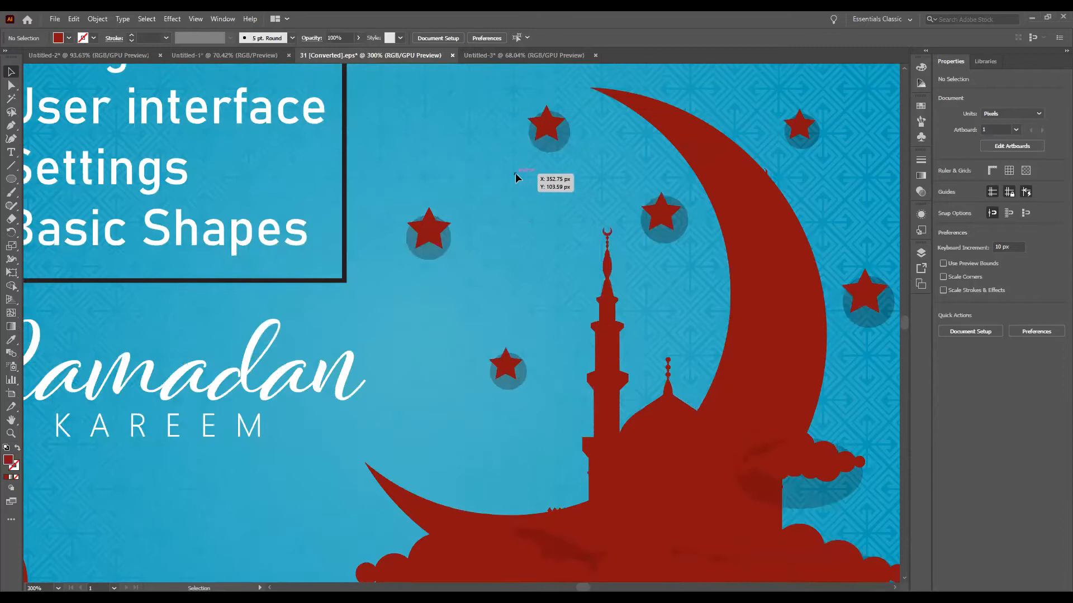
scroll(517, 177, up, 3)
key(ctrl)
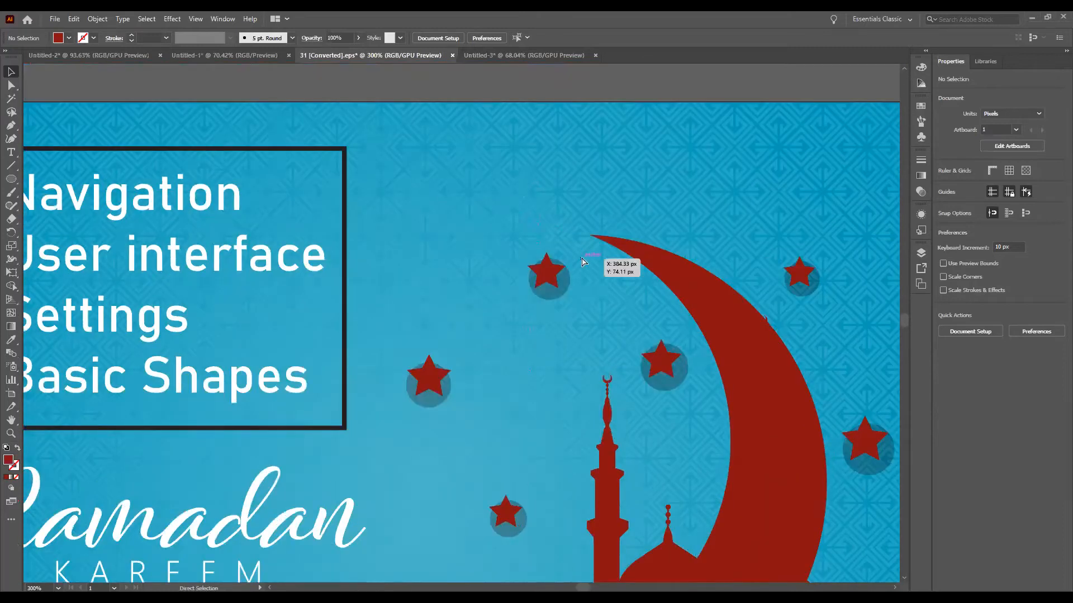
key(ctrl+=)
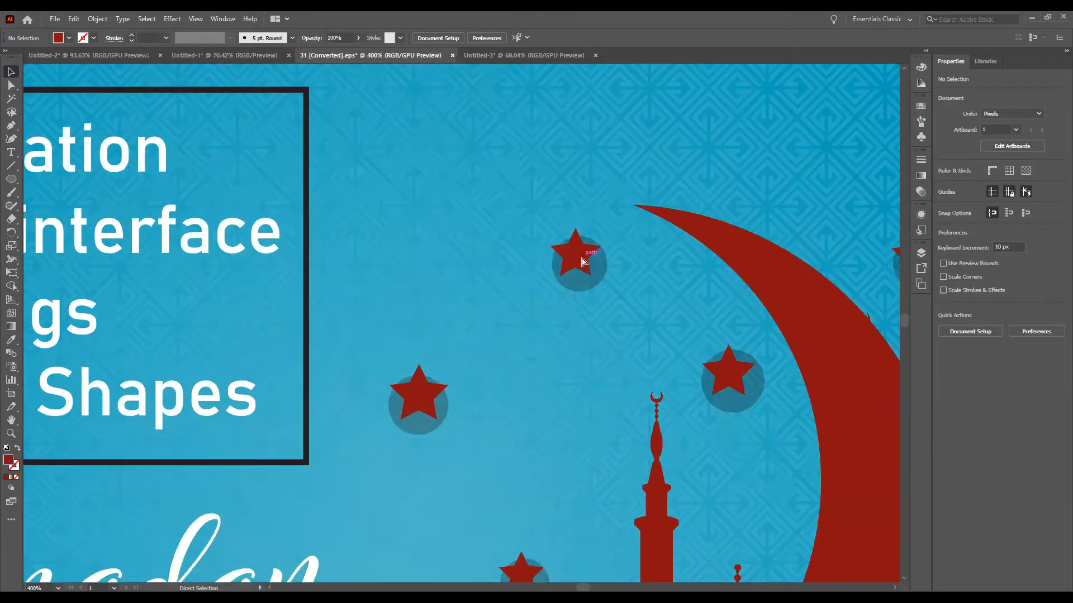
key(ctrl+=)
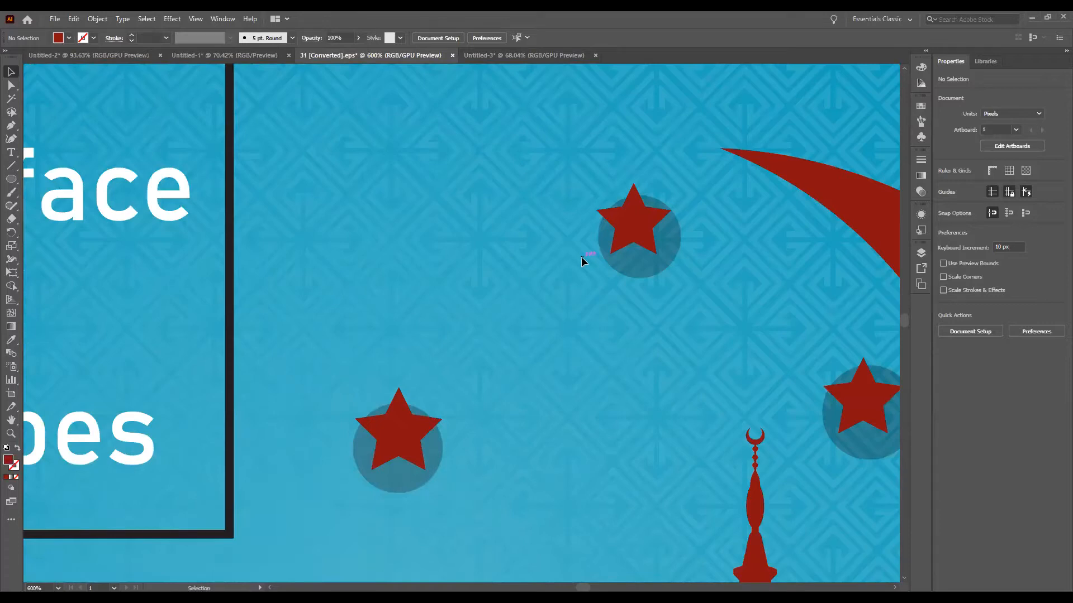
Step: Reduce the magnification to 100% and fit the artboard in the window
key(ctrl)
key(ctrl+minus)
key(ctrl+minus)
key(ctrl+minus)
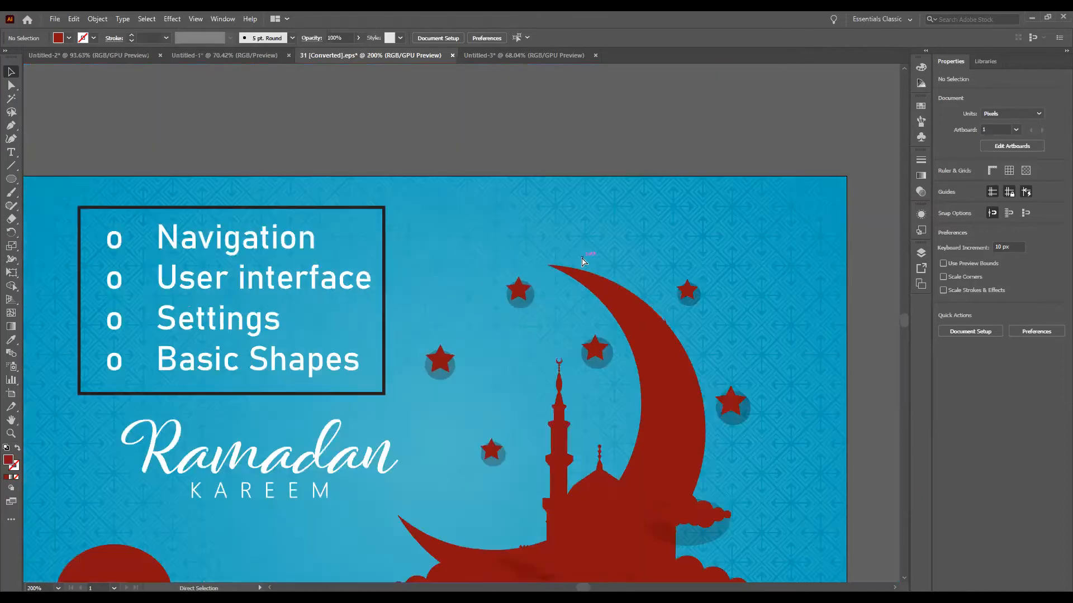
key(ctrl+minus)
key(ctrl+minus)
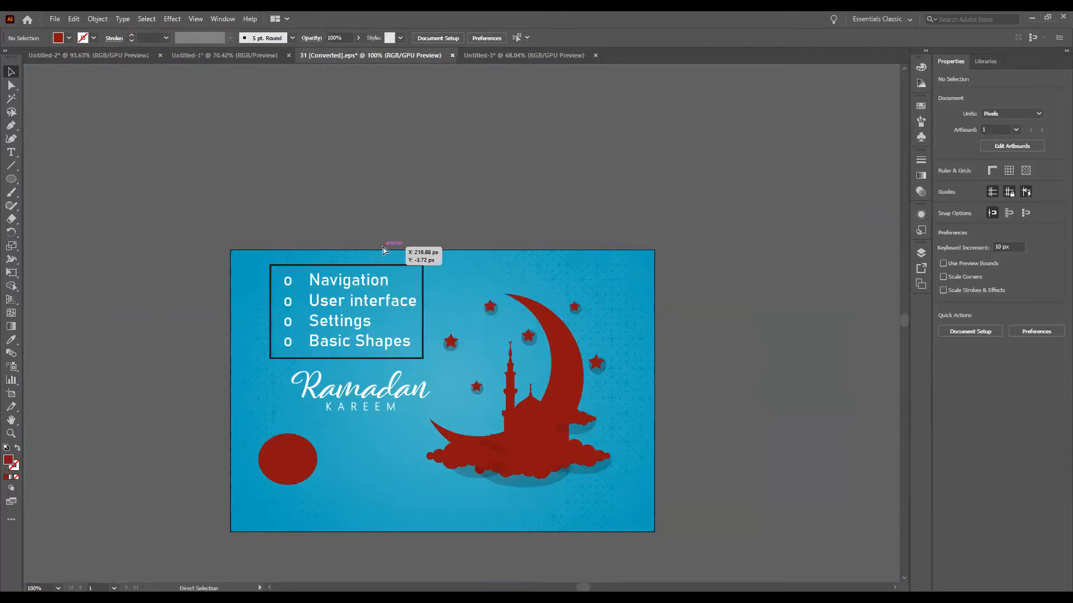
key(ctrl+0)
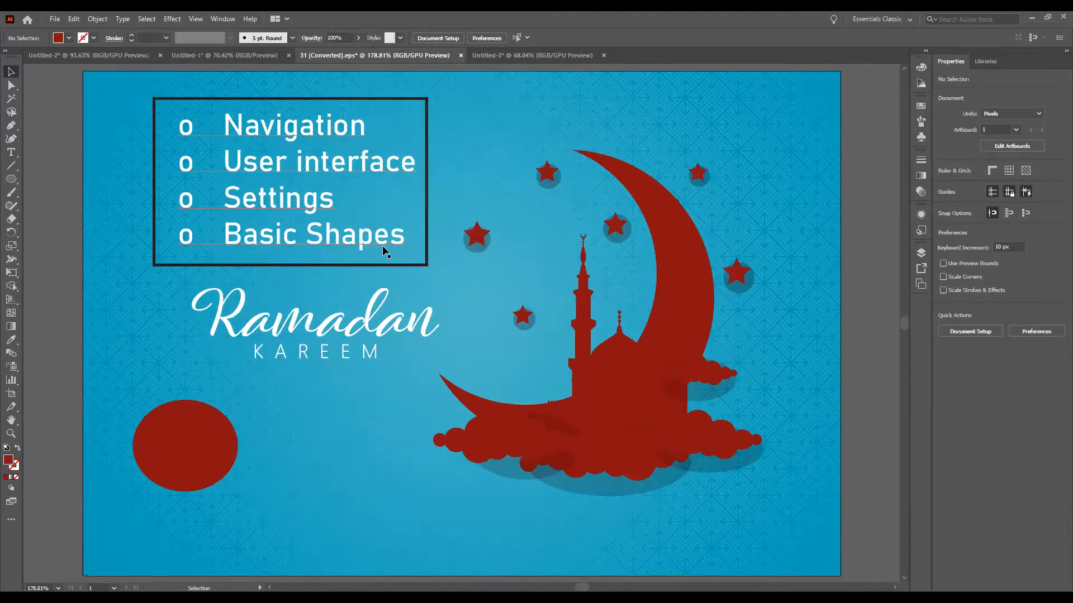
Step: Magnify the artwork around the end of the "Ramadan" lettering to 3200%
key(a)
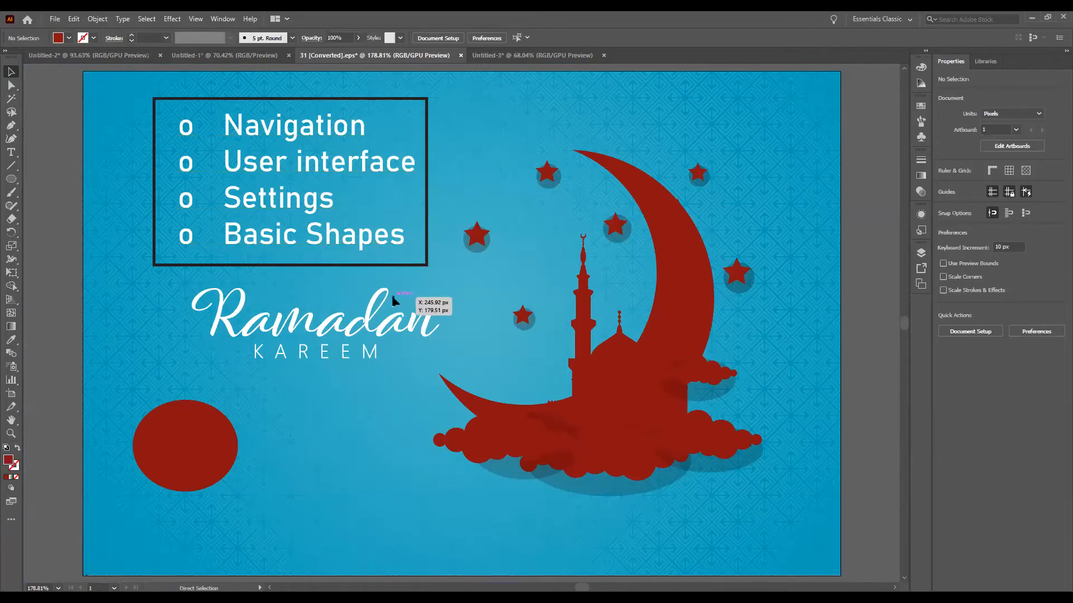
key(ctrl+plus)
key(ctrl+plus)
key(ctrl+plus)
key(ctrl+plus)
key(ctrl+plus)
key(ctrl+plus)
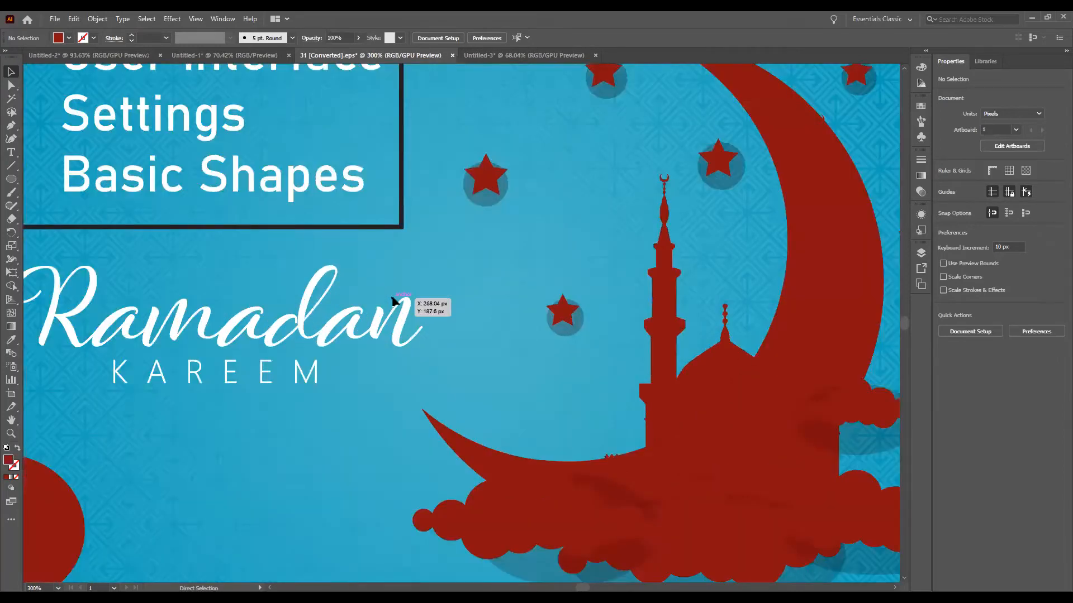
key(ctrl+plus)
key(ctrl+plus)
key(ctrl+plus)
key(ctrl+plus)
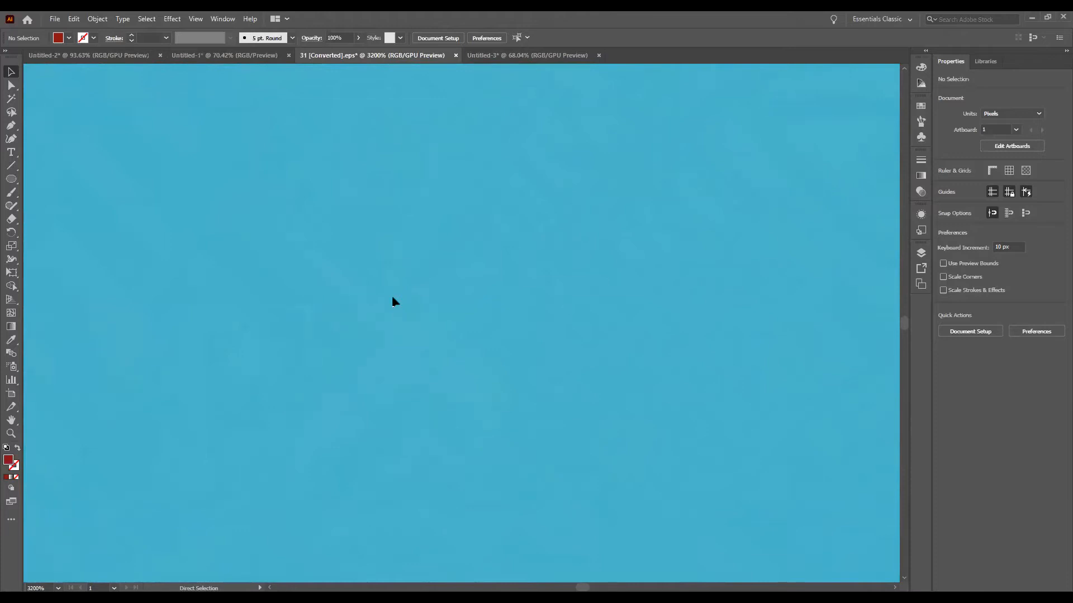
Step: Zoom back out from the lettering to 150% so the whole artboard shows
key(ctrl+minus)
key(ctrl+minus)
key(ctrl+minus)
key(ctrl+minus)
key(ctrl+minus)
key(ctrl+minus)
key(ctrl+minus)
key(ctrl+minus)
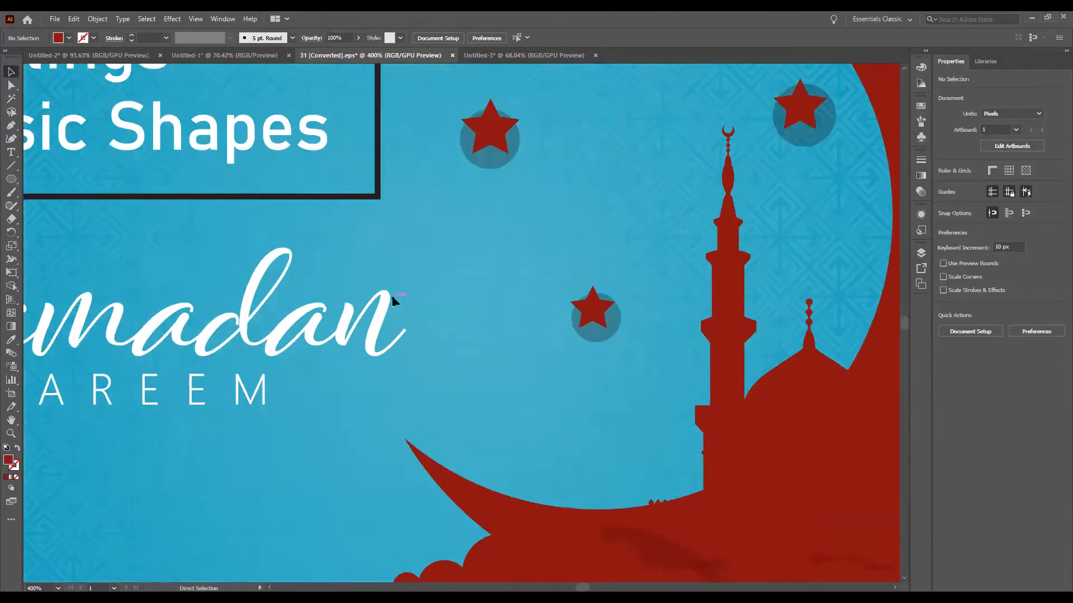
key(ctrl+minus)
key(ctrl+minus)
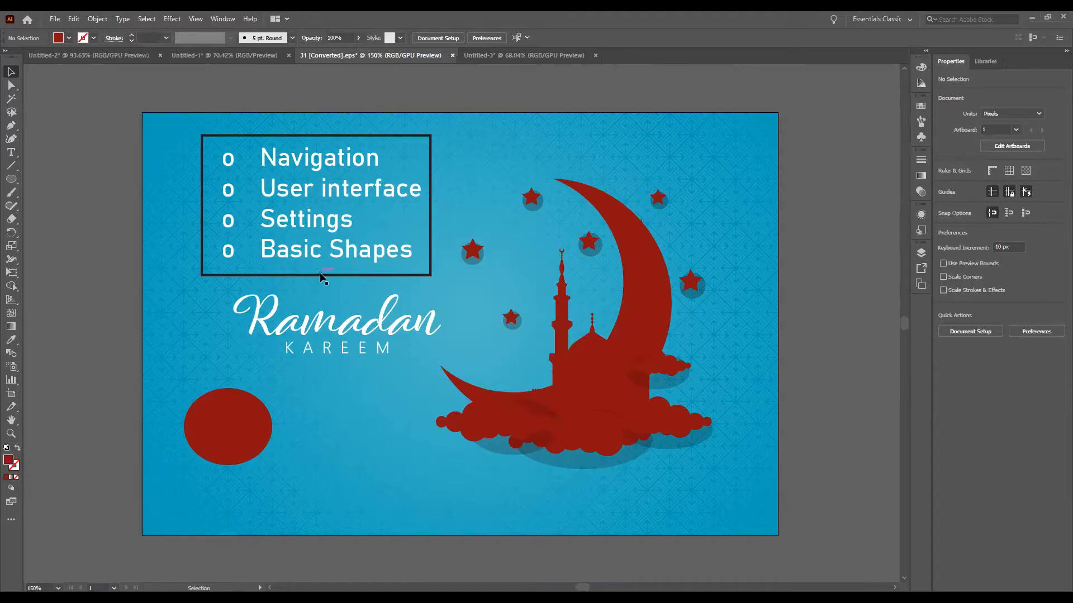
Step: Alternate between the Zoom tool and the Selection tool, finishing with the Zoom tool active
click(12, 436)
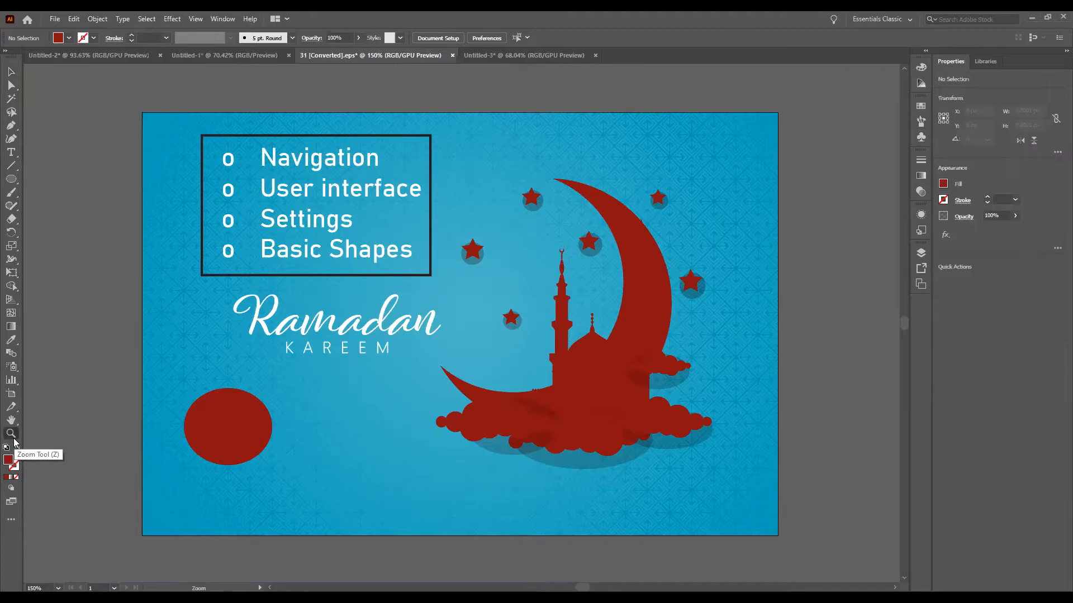
click(11, 72)
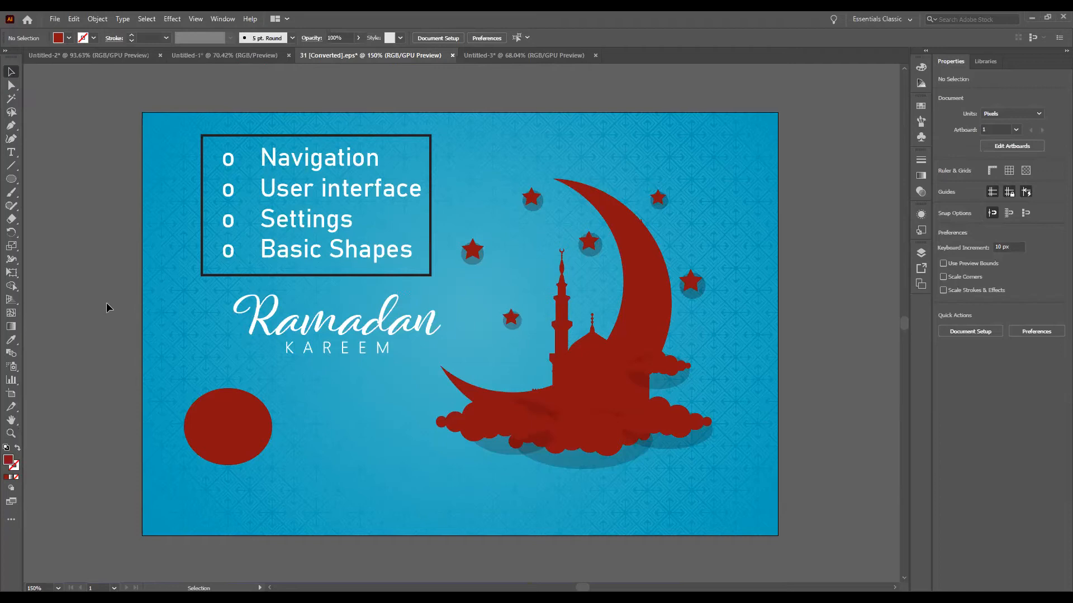
click(11, 434)
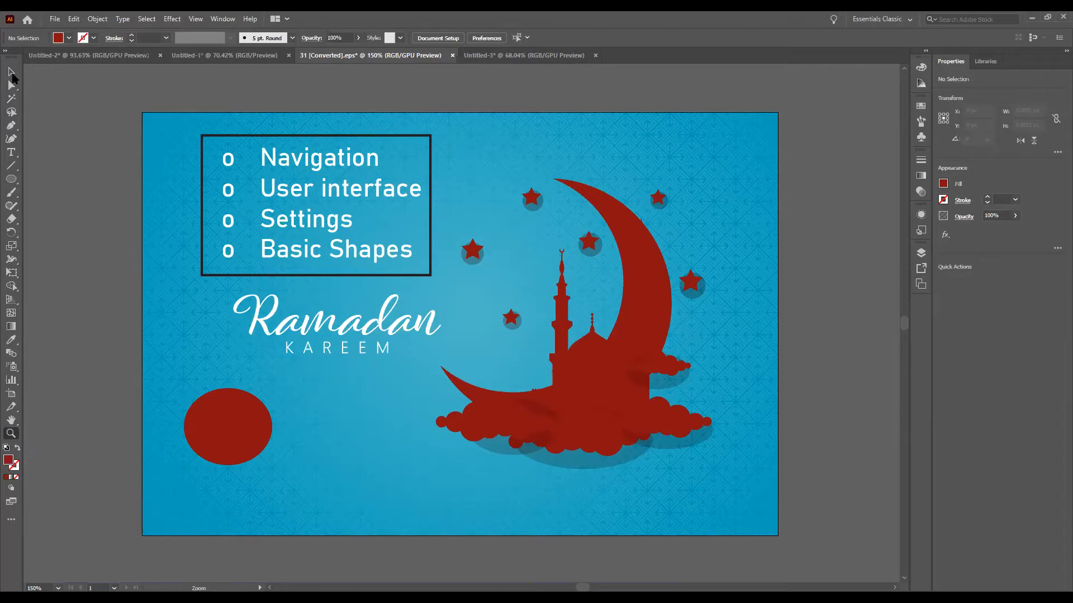
key(v)
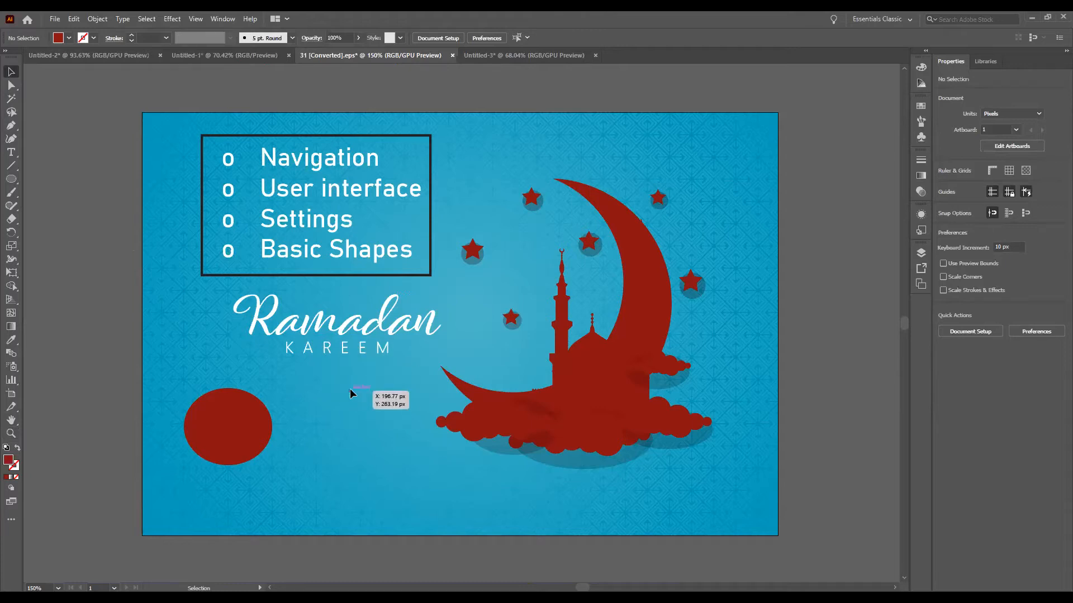
key(z)
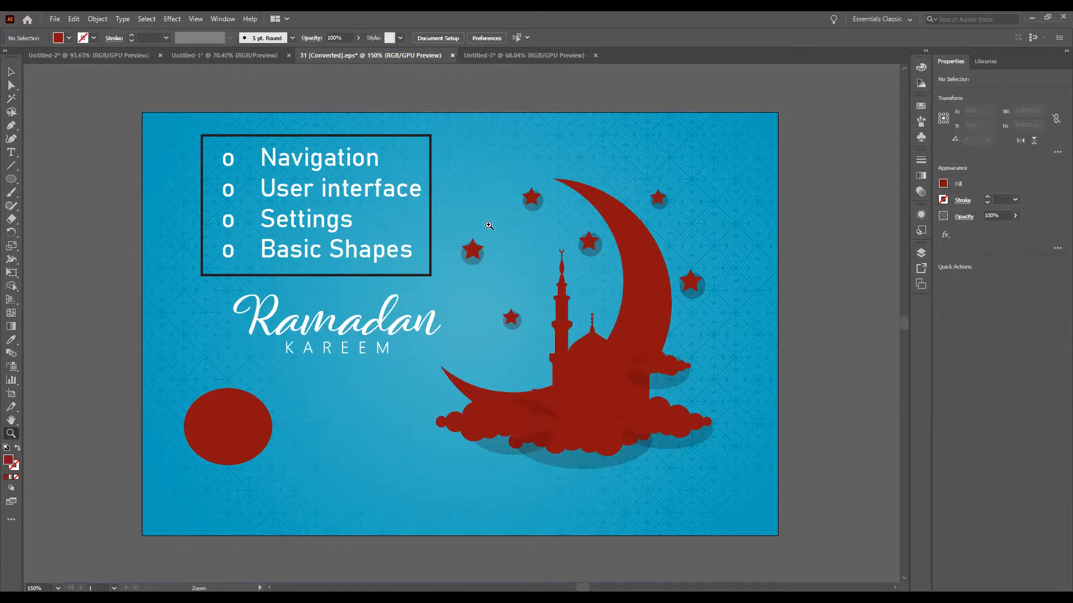
Step: Magnify the star beside the text box to 64000% with the Zoom tool and fit the artboard again
click(471, 251)
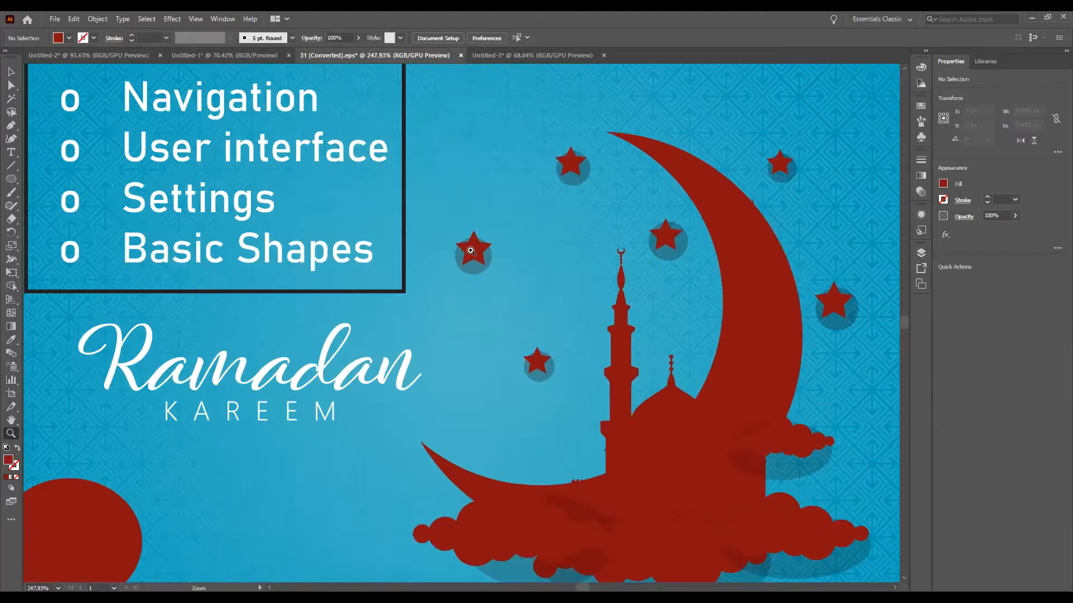
drag(471, 251, 472, 252)
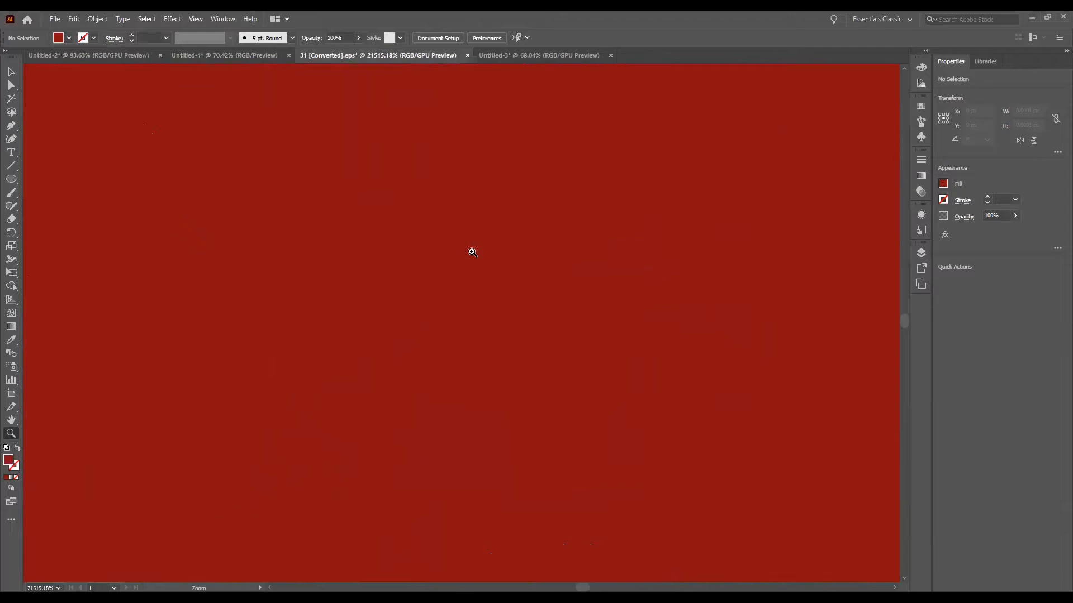
click(472, 252)
click(443, 252)
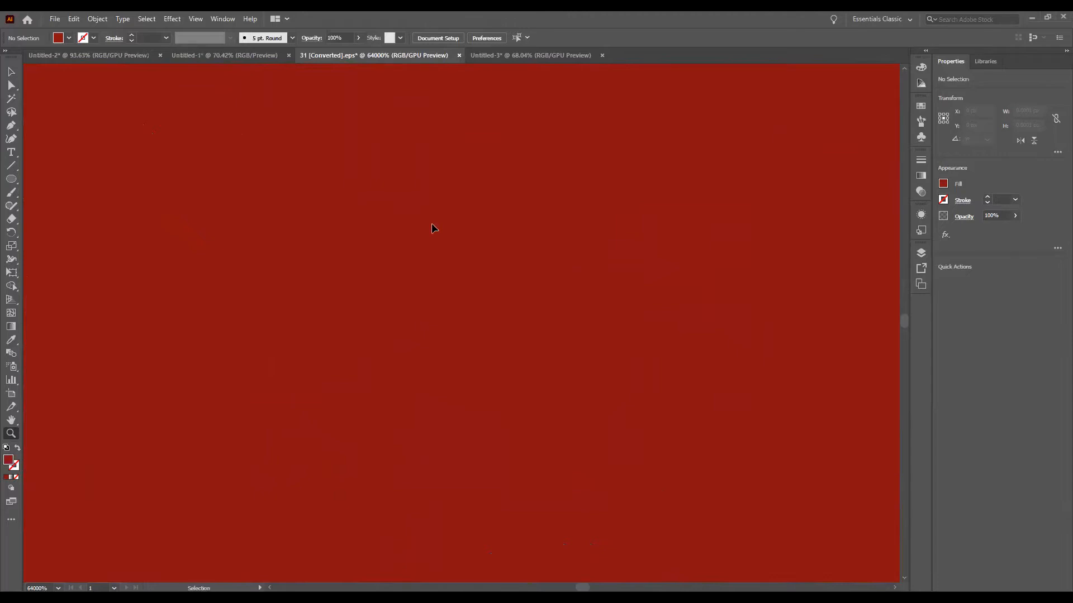
key(ctrl+0)
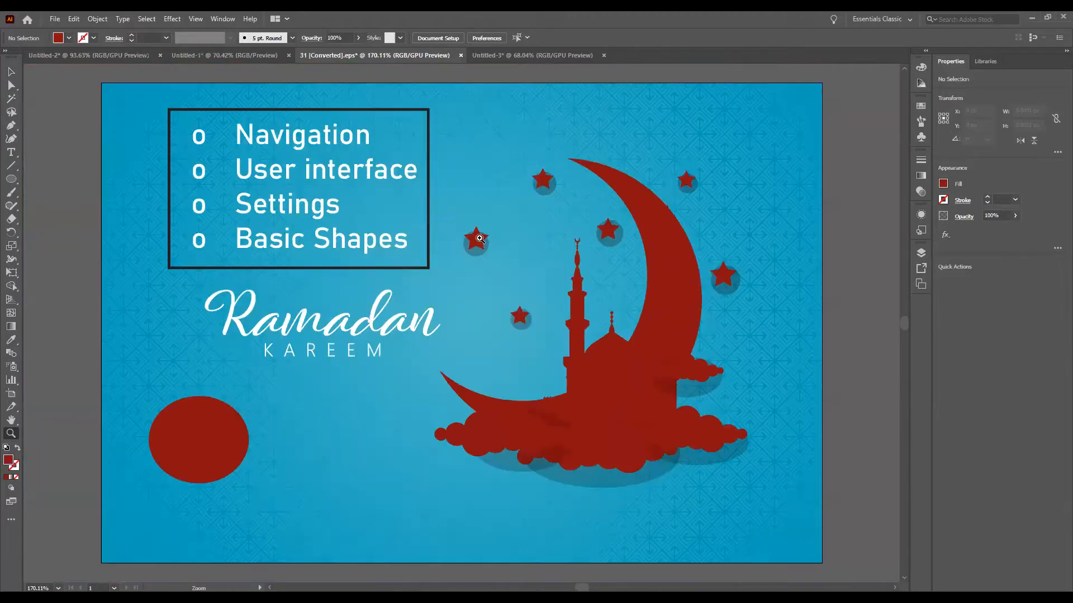
Step: Zoom continuously out and in around the stars near the crescent, ending close up on the star by its tip
drag(479, 241, 315, 233)
key(ctrl+0)
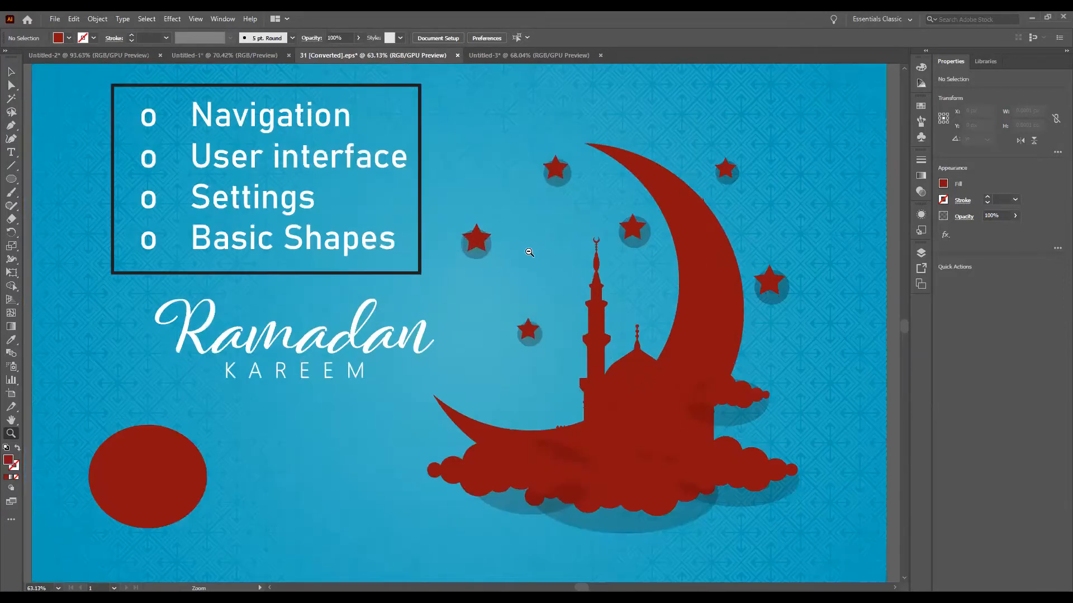
drag(481, 239, 74, 288)
drag(304, 280, 127, 279)
drag(279, 304, 100, 295)
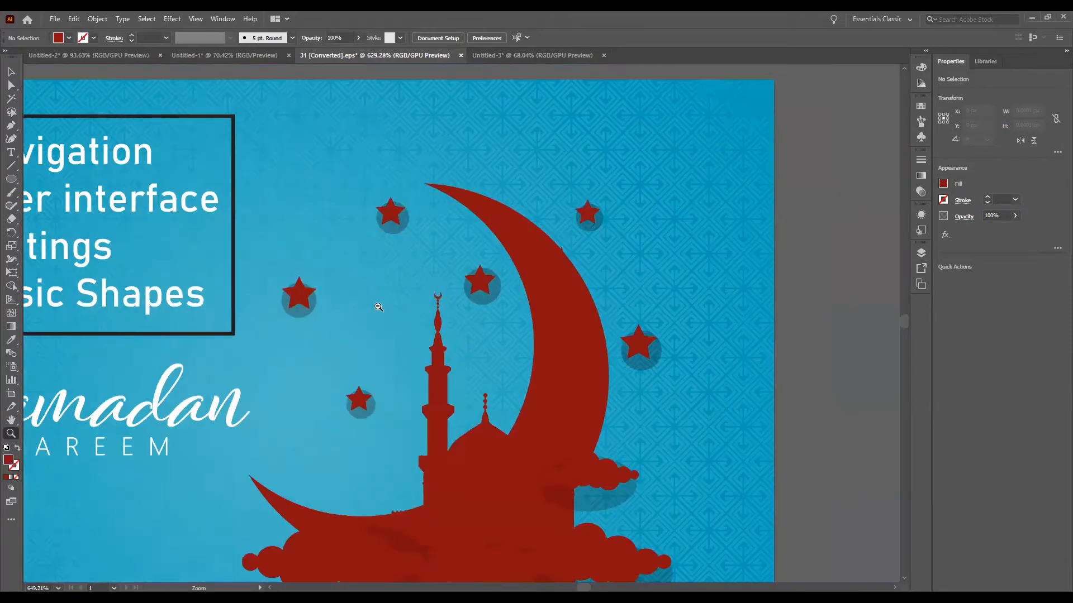
drag(378, 311, 476, 304)
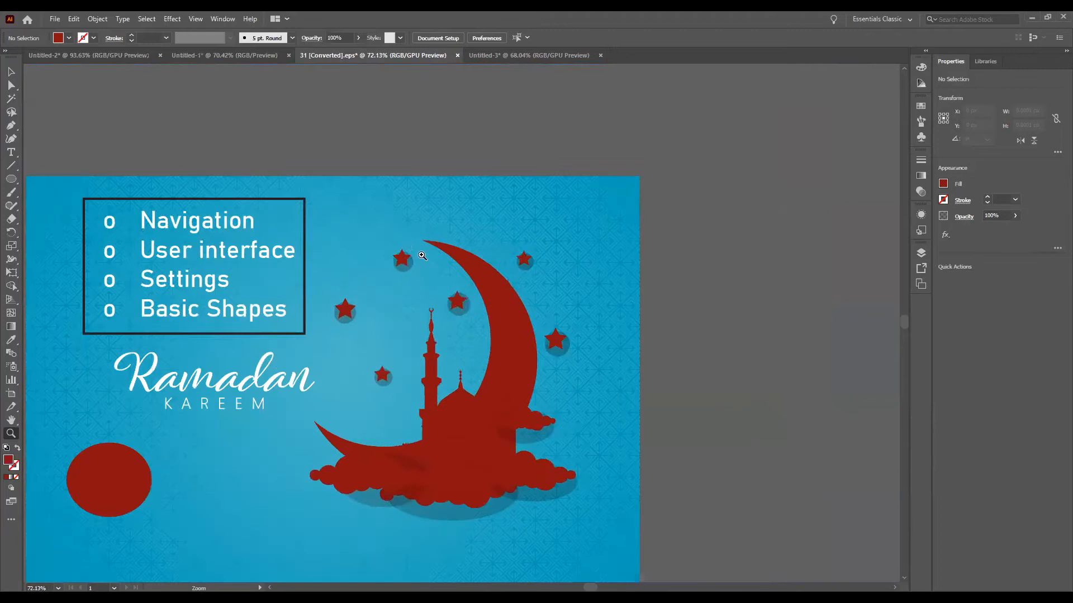
drag(404, 248, 489, 247)
drag(389, 232, 465, 230)
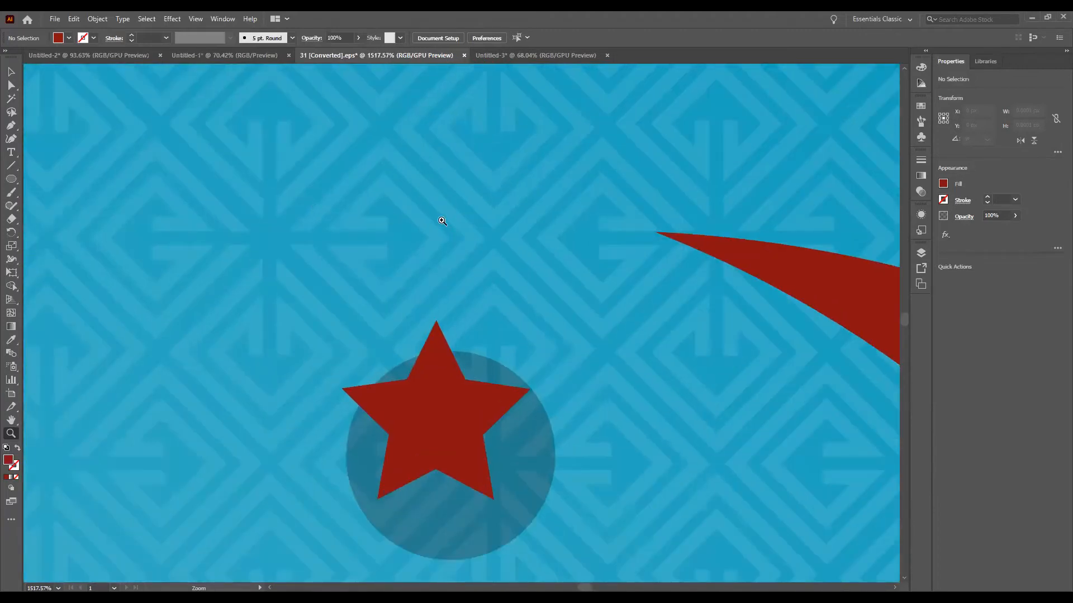
Step: Zoom continuously out from the star to about 67% so the entire artboard appears small
drag(442, 222, 376, 240)
drag(507, 248, 374, 240)
drag(476, 199, 398, 188)
drag(516, 197, 365, 198)
drag(443, 228, 369, 229)
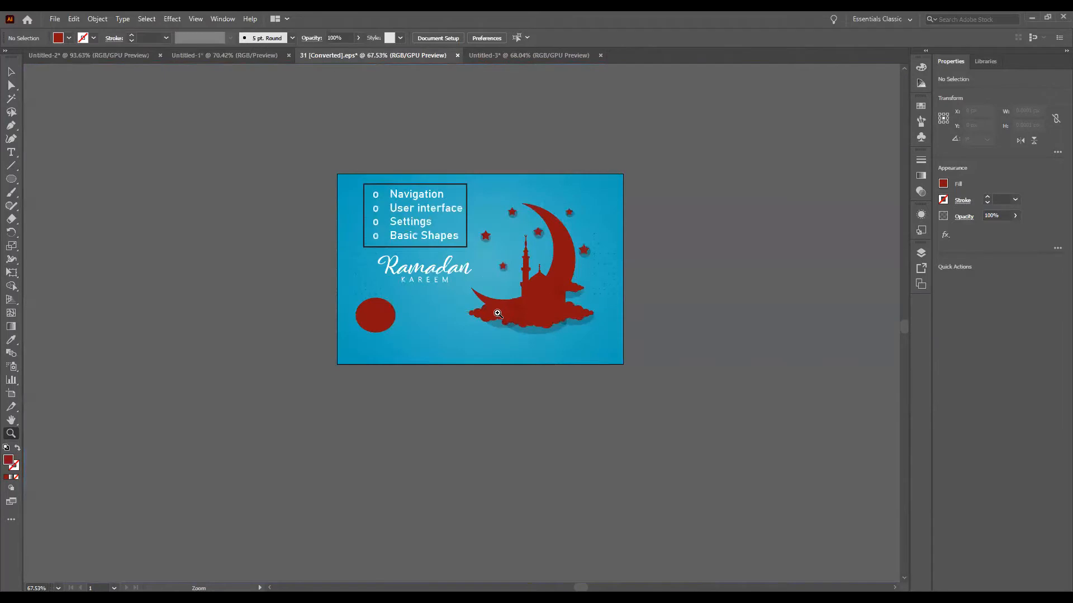
Step: Zoom in on the mosque and crescent, pan to the upper artwork, fit the artboard, and adjust the magnification slightly
drag(506, 275, 696, 257)
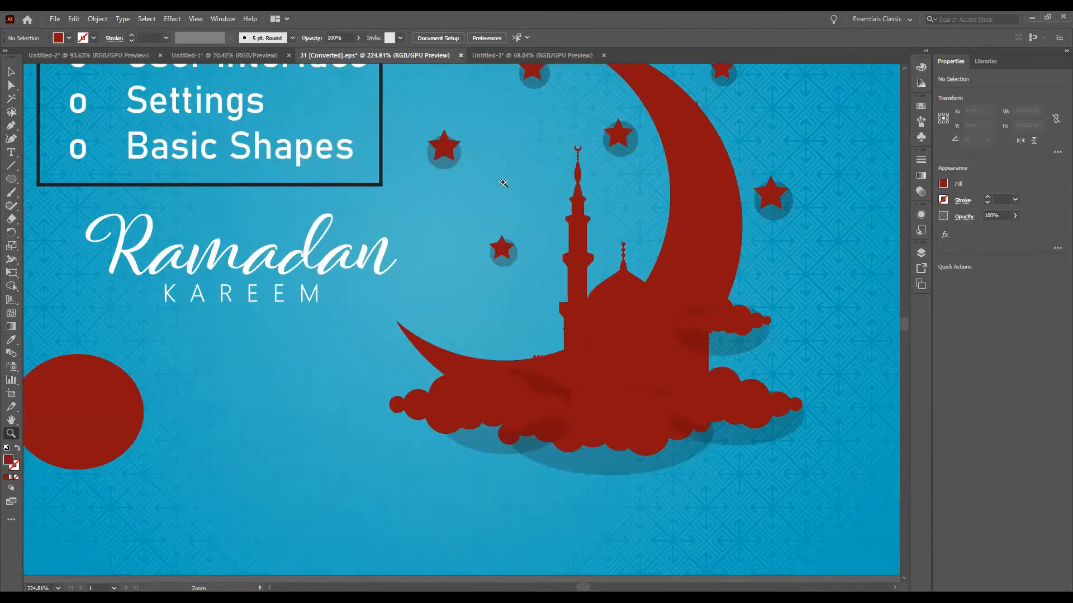
drag(503, 329, 518, 469)
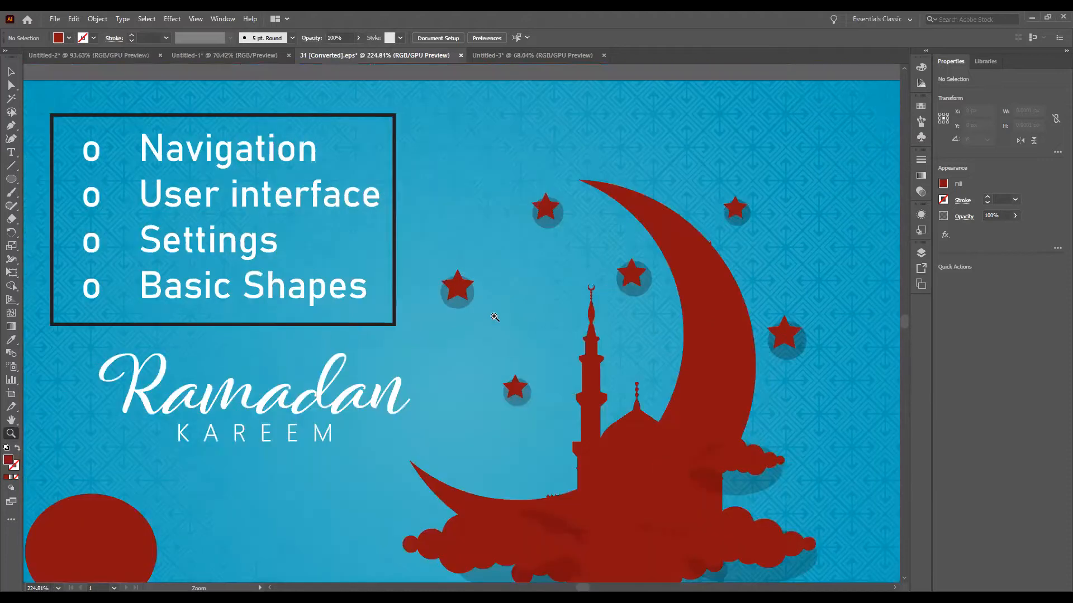
key(ctrl+0)
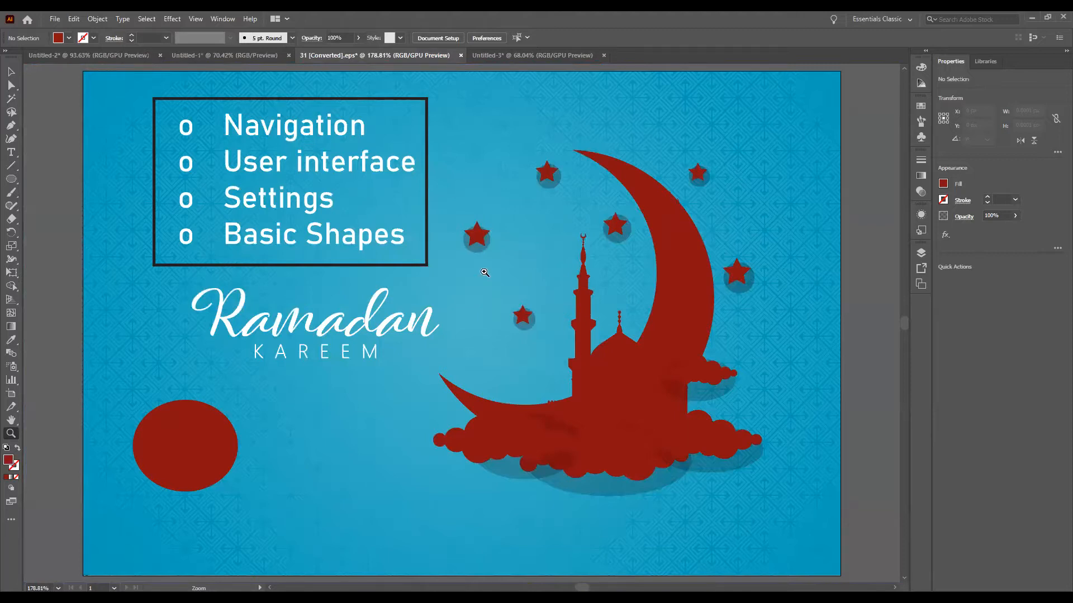
drag(497, 239, 485, 257)
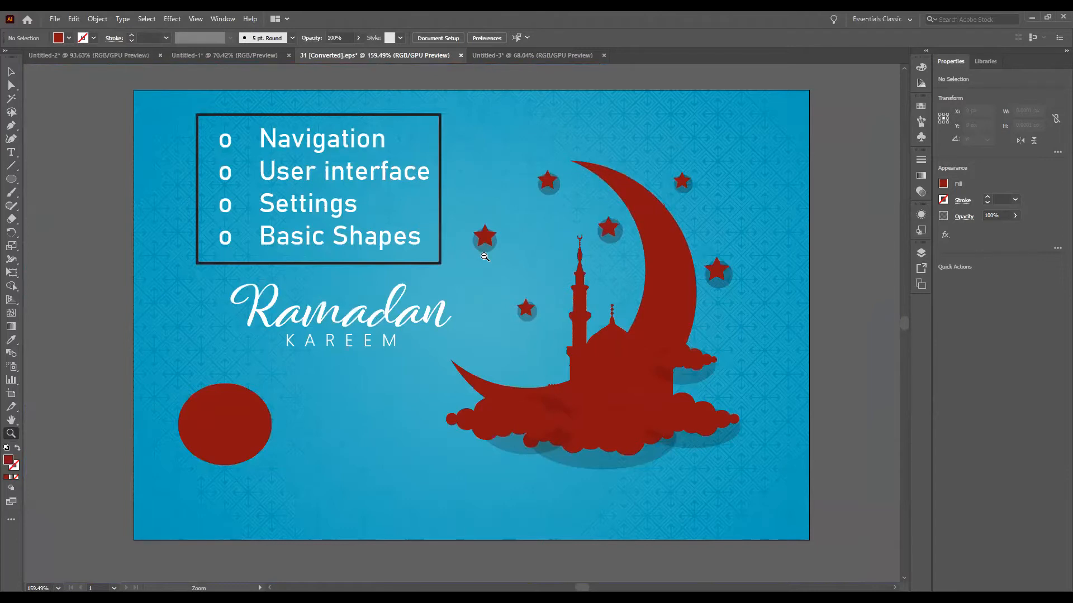
mouse_move(484, 257)
mouse_down()
mouse_move(596, 263)
mouse_move(490, 268)
mouse_up()
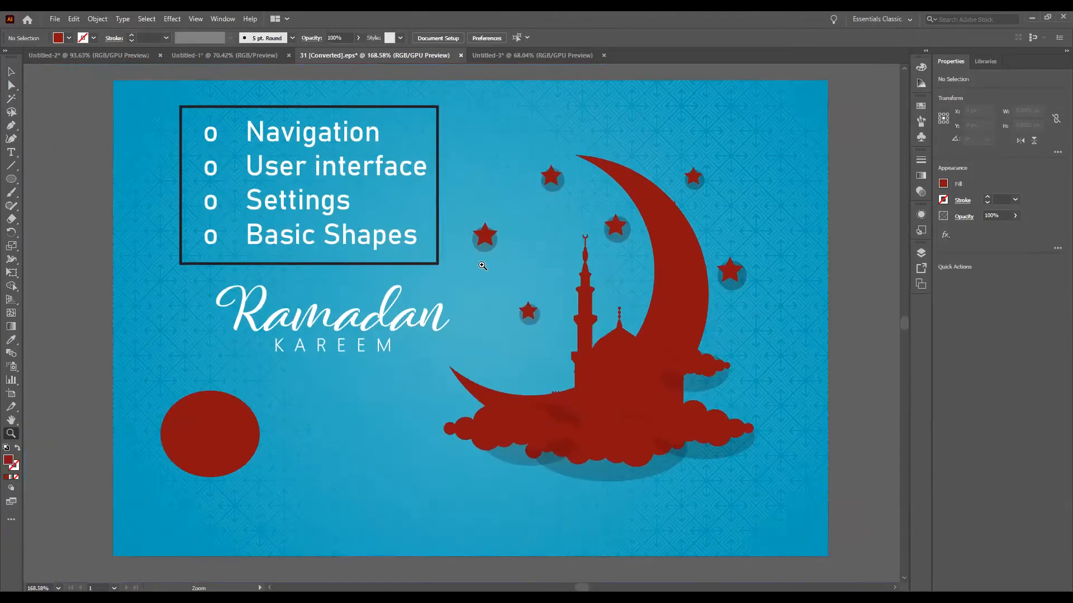
Step: Turn off Animated Zoom in the Performance preferences and apply the change
click(74, 20)
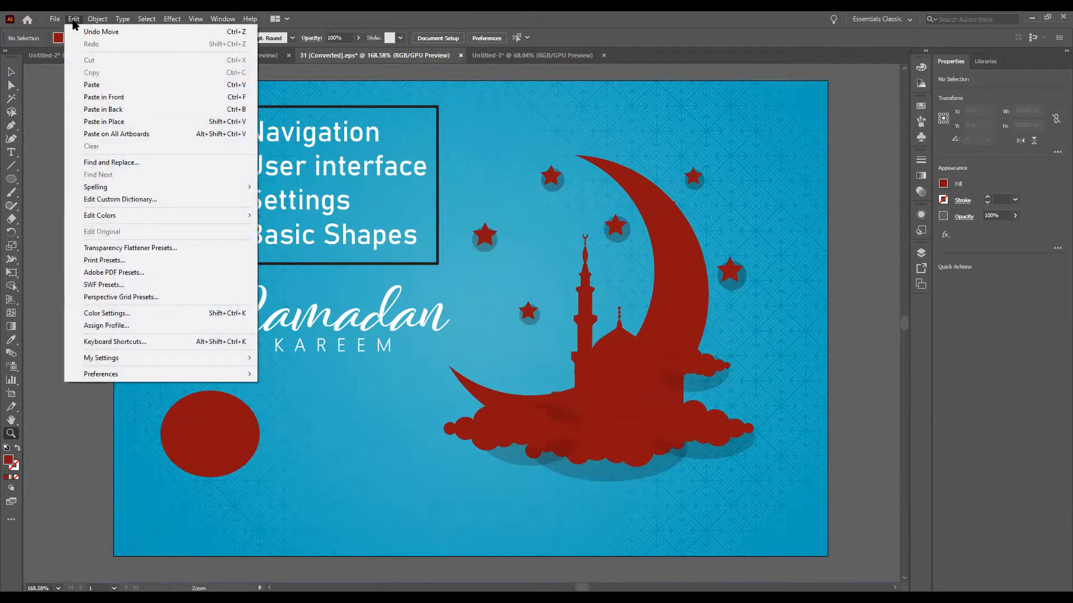
mouse_move(126, 377)
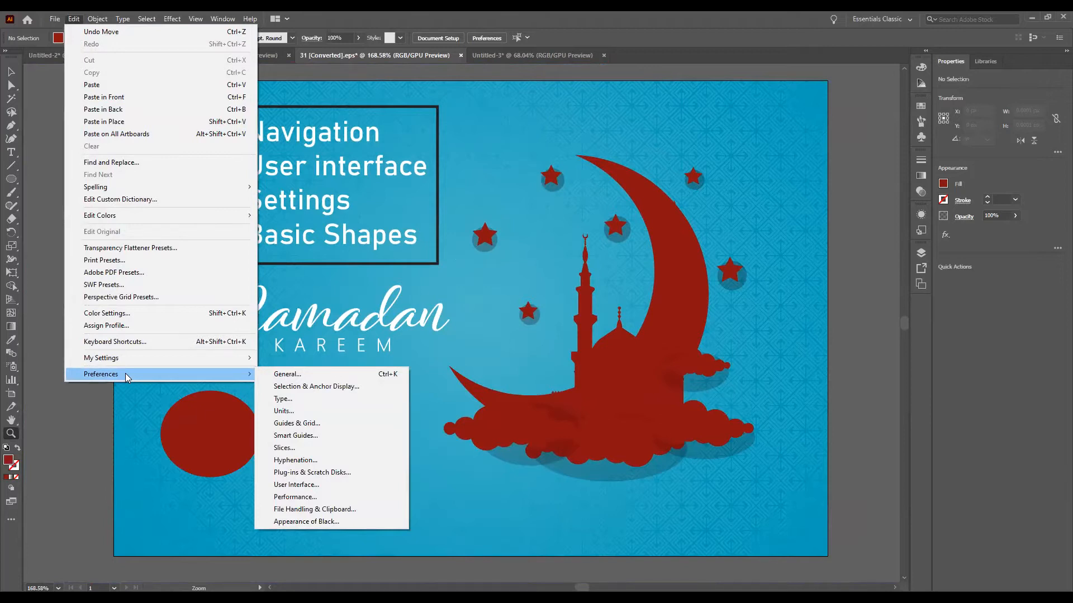
click(291, 373)
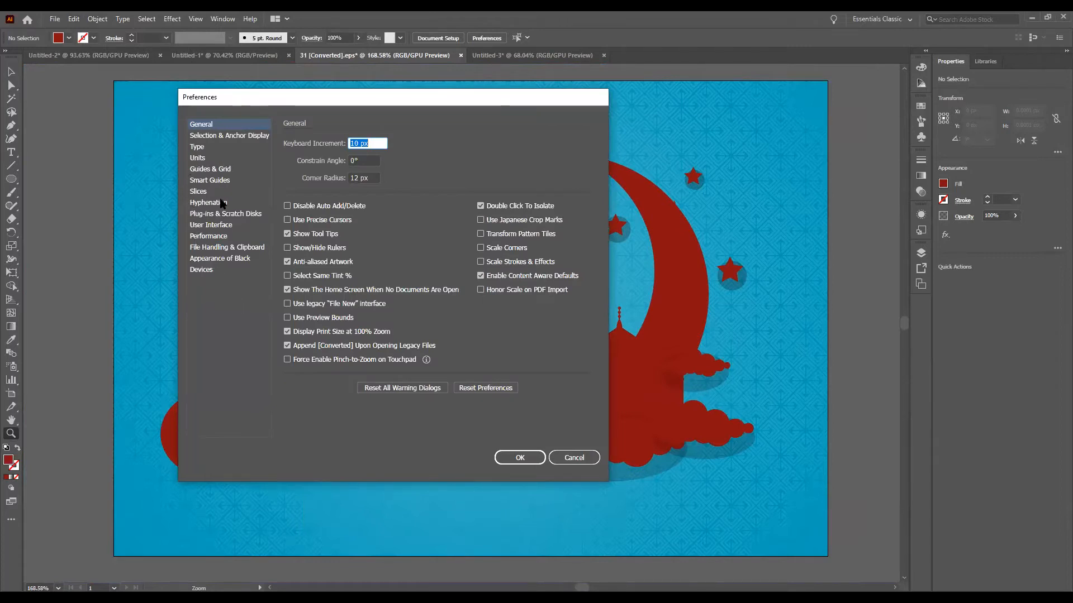
click(209, 237)
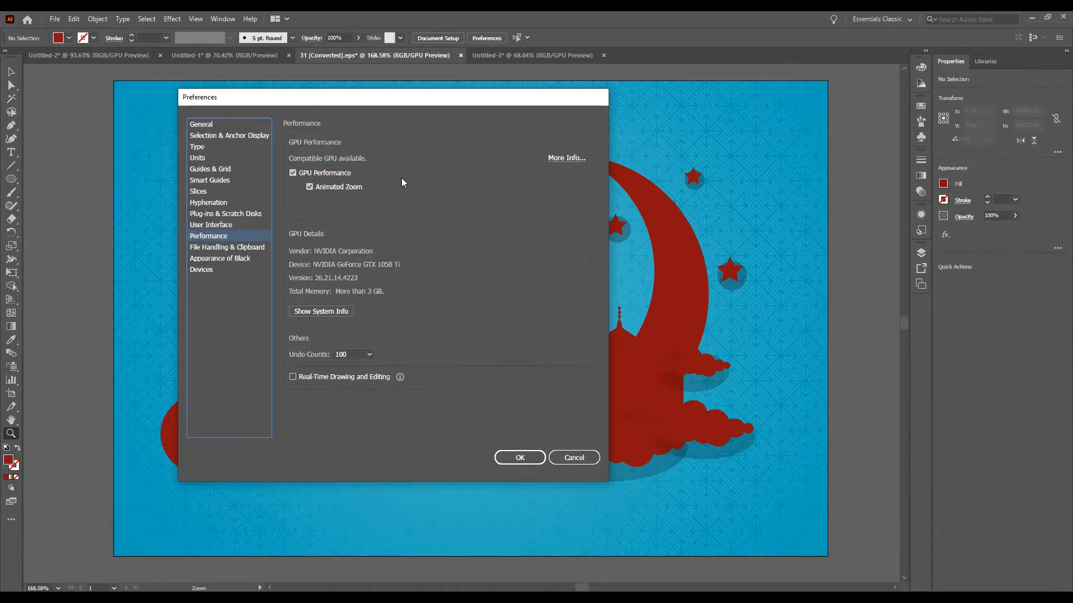
click(311, 187)
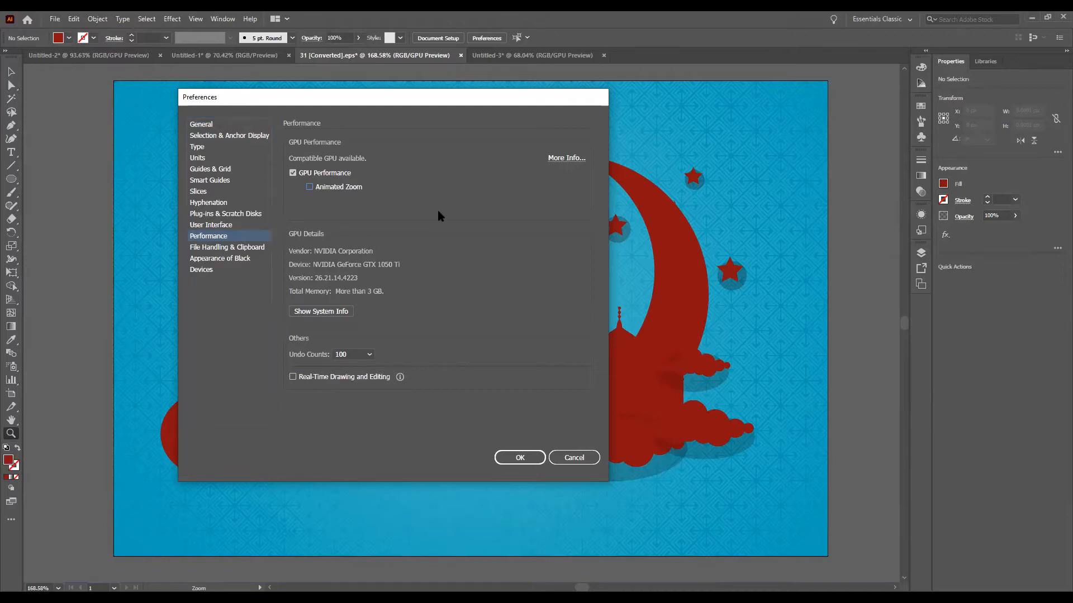
click(524, 462)
Step: Magnify the area around the minaret's tip with the Zoom tool, fit the artboard, and enlarge the view to 200%
click(542, 248)
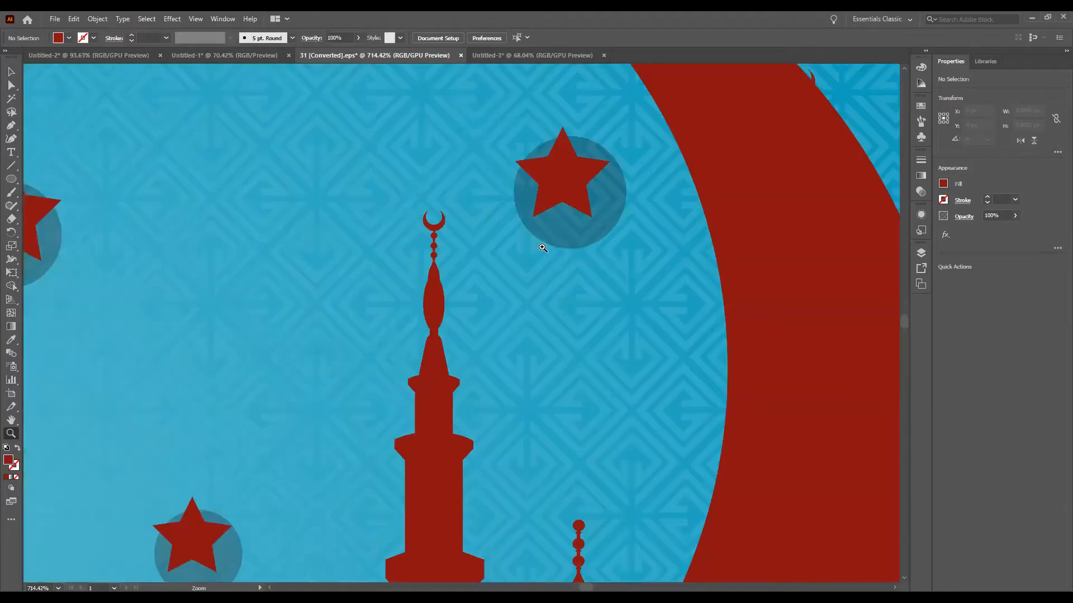
drag(241, 238, 488, 246)
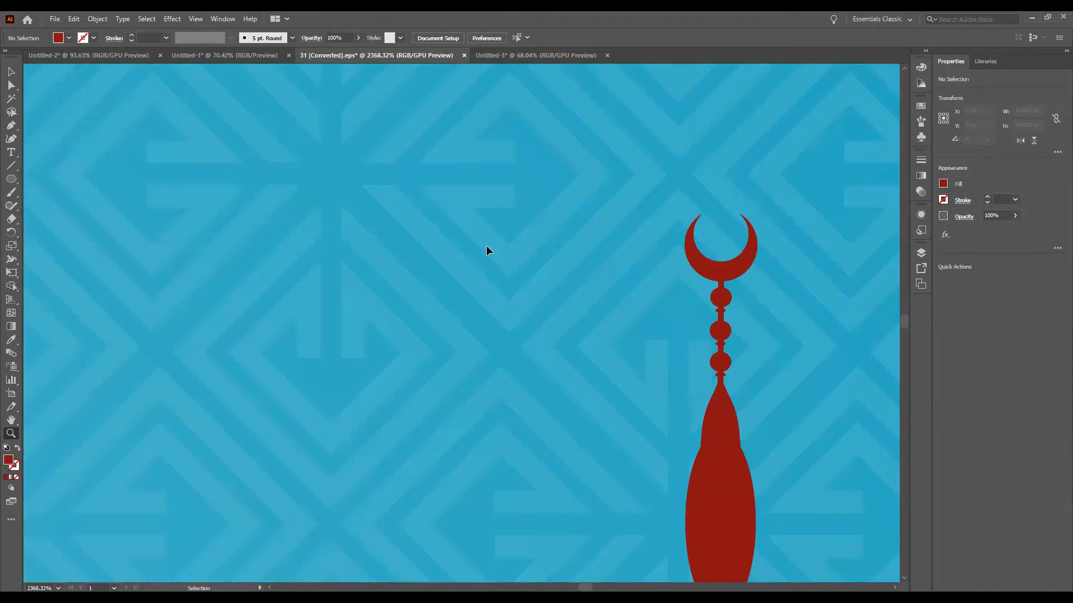
key(ctrl+0)
key(ctrl+equal)
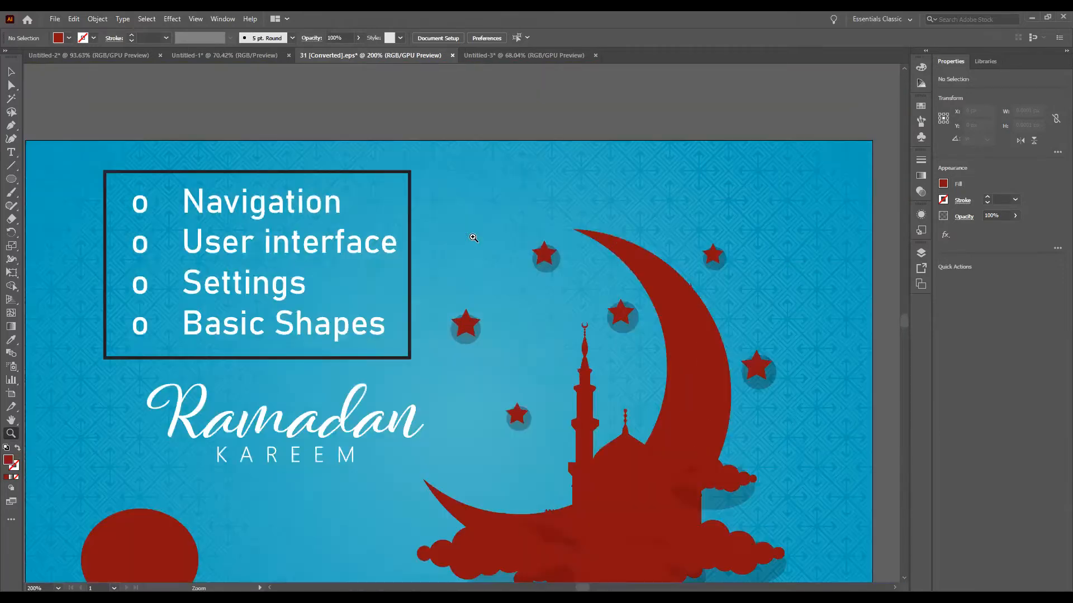
Step: Marquee-zoom on the star beside the text box down to its lower point, and fit the artboard again
drag(436, 301, 506, 369)
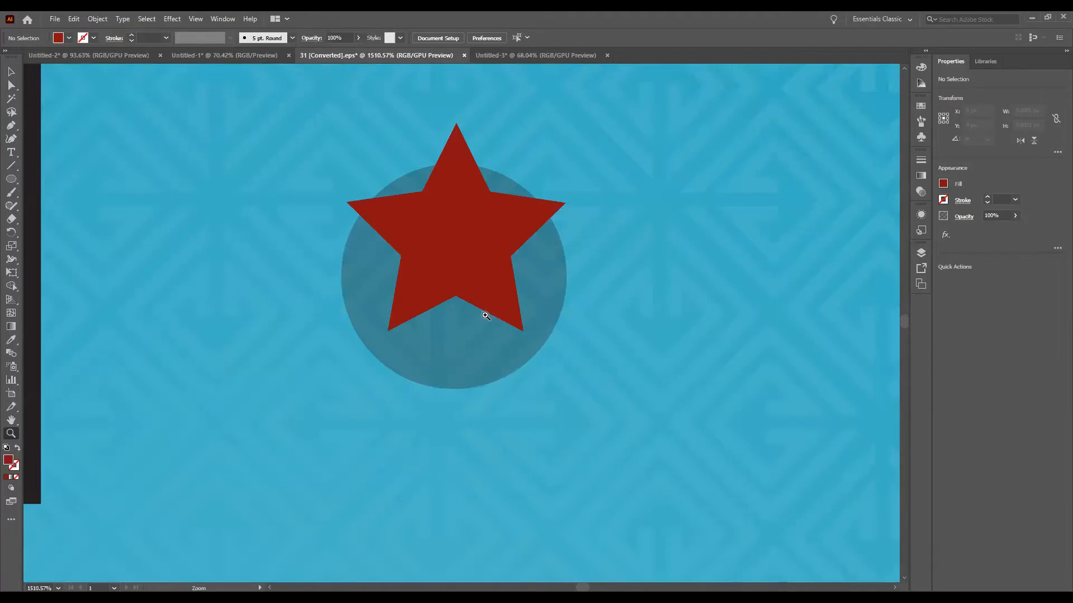
drag(574, 328, 592, 366)
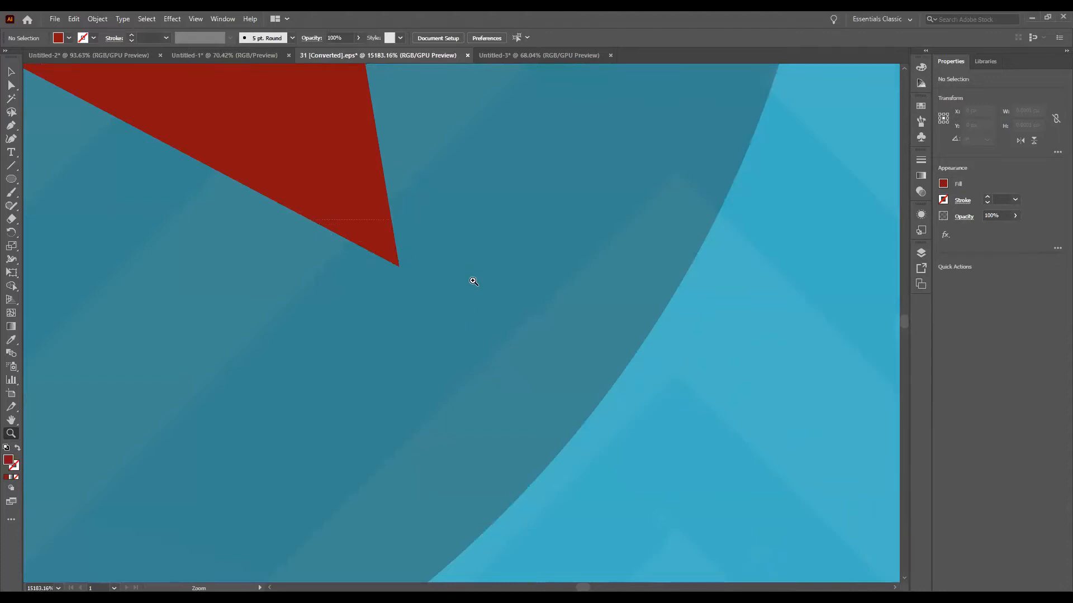
drag(481, 315, 614, 372)
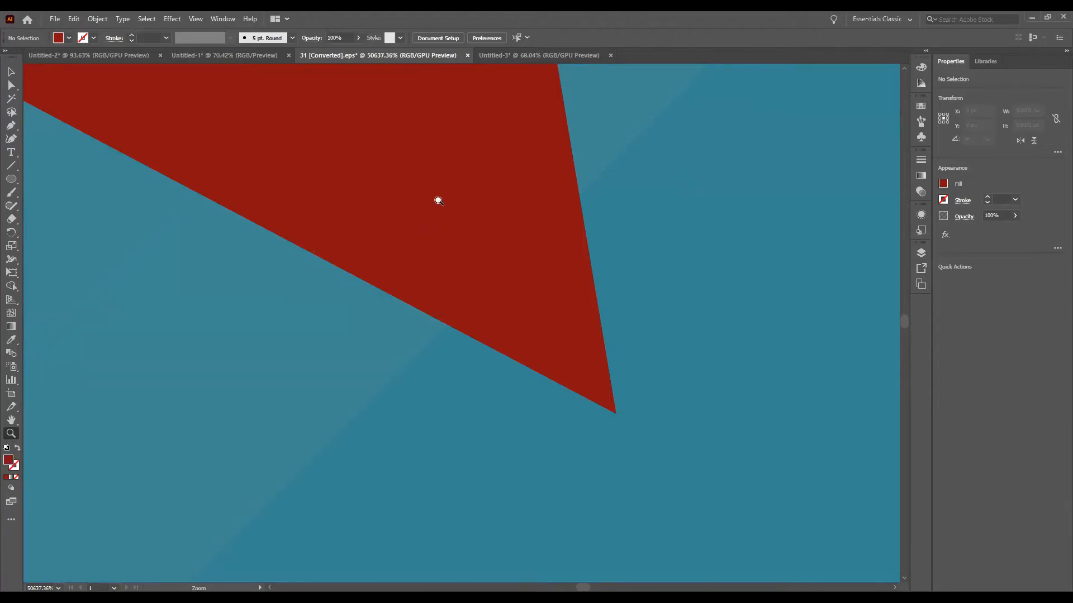
key(ctrl+0)
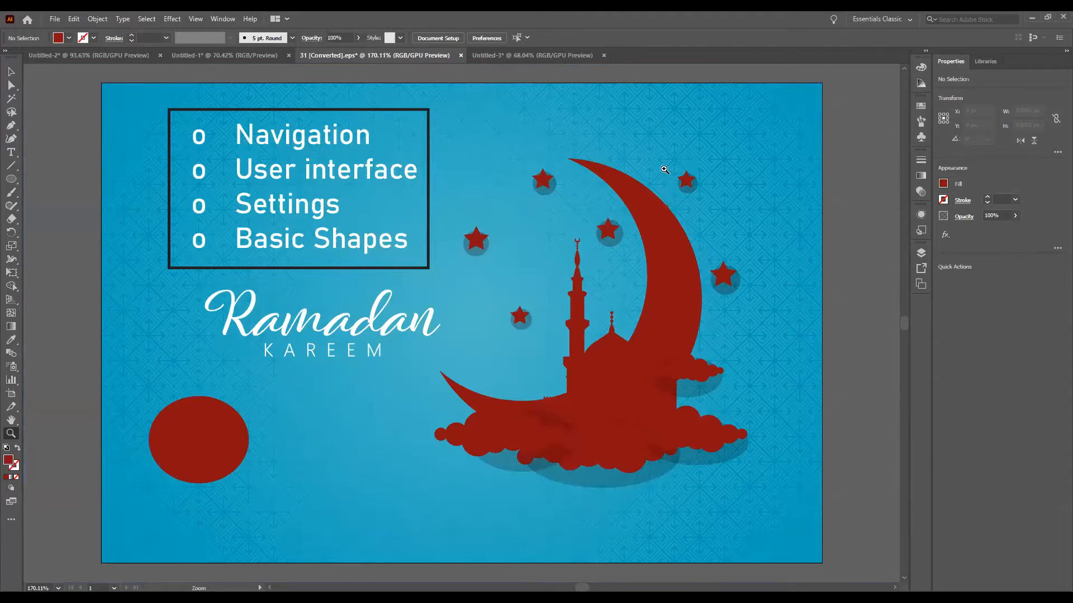
Step: Turn Animated Zoom back on in the Performance preferences and apply the change
click(74, 19)
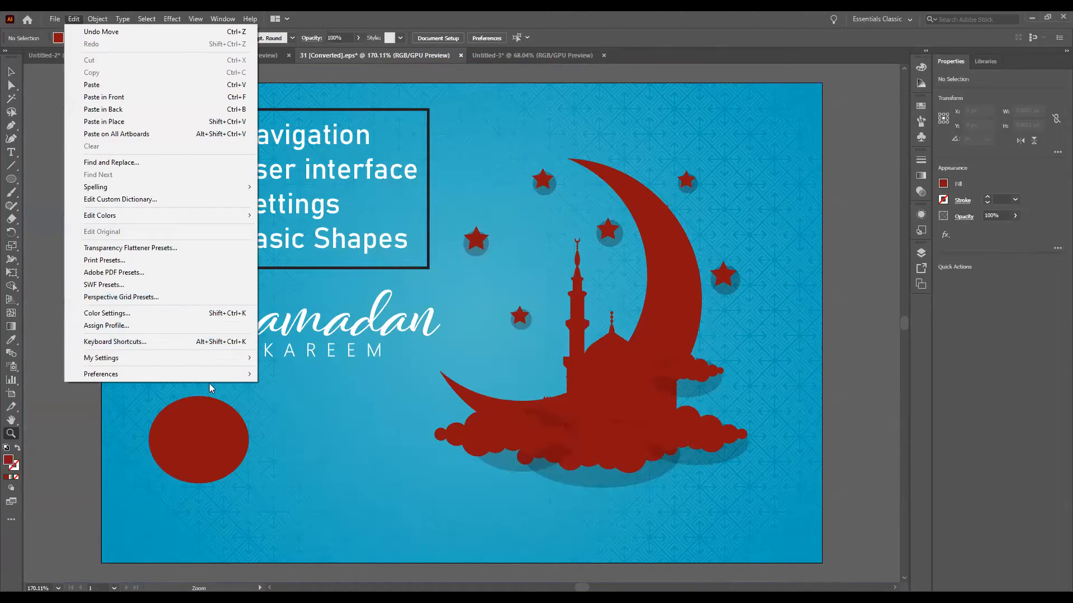
mouse_move(209, 380)
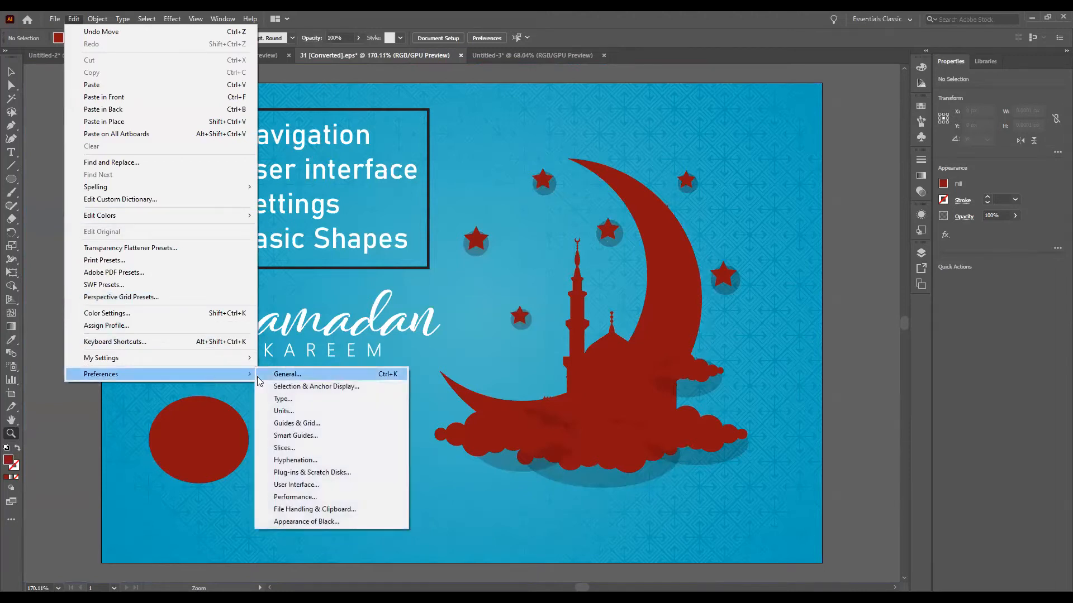
click(279, 372)
click(196, 236)
click(310, 186)
click(525, 456)
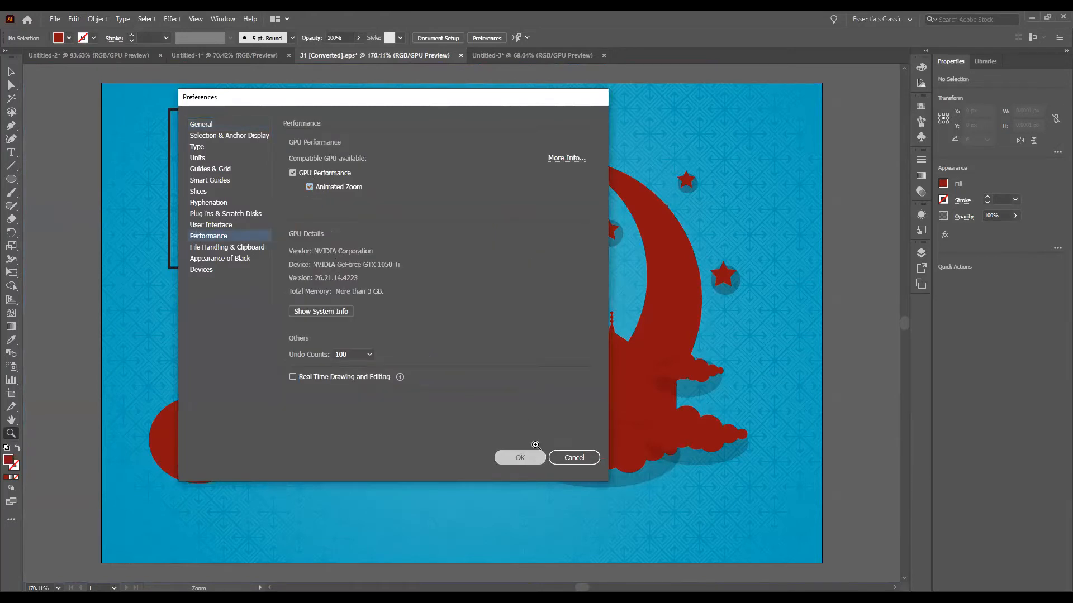
Step: Enlarge the view in increments to 400% and reduce it in increments to 150%
mouse_move(495, 230)
mouse_down()
mouse_move(596, 223)
mouse_move(496, 227)
mouse_up()
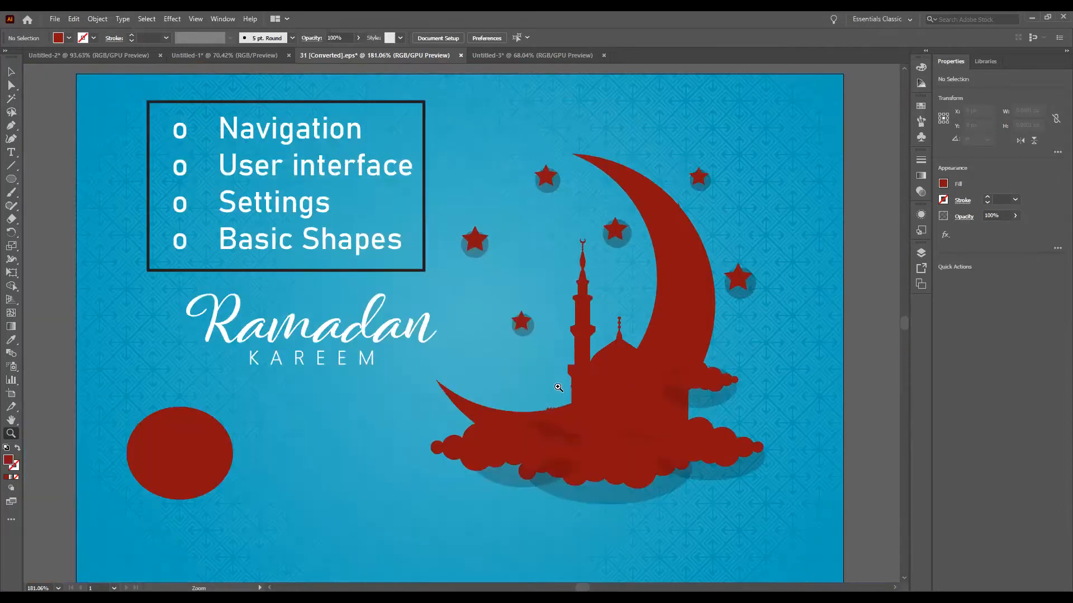
key(ctrl+equal)
key(ctrl+equal)
key(ctrl+equal)
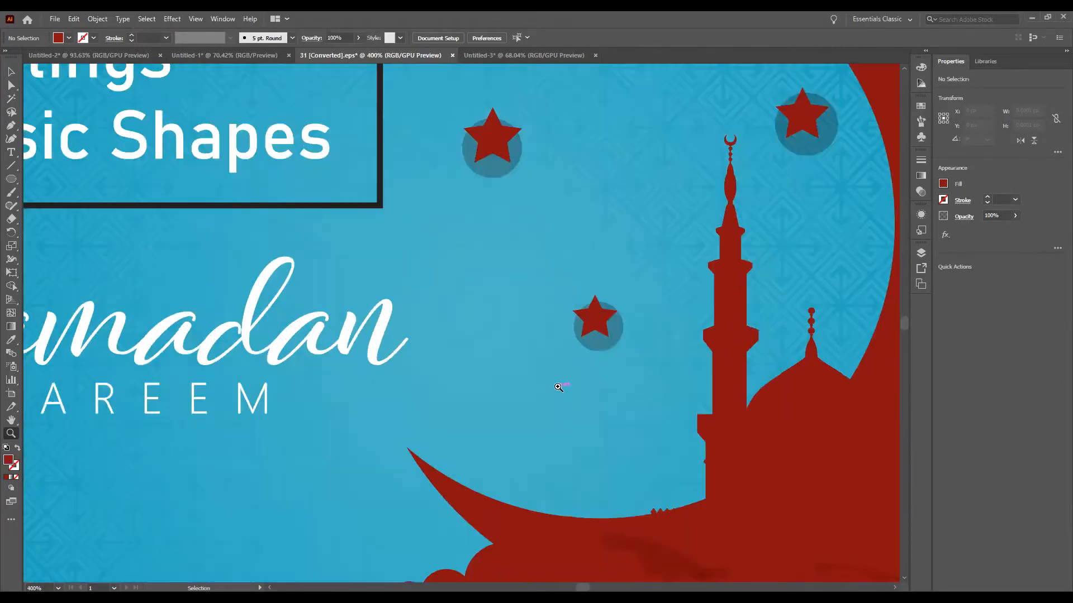
key(ctrl+minus)
key(ctrl+minus)
key(ctrl+minus)
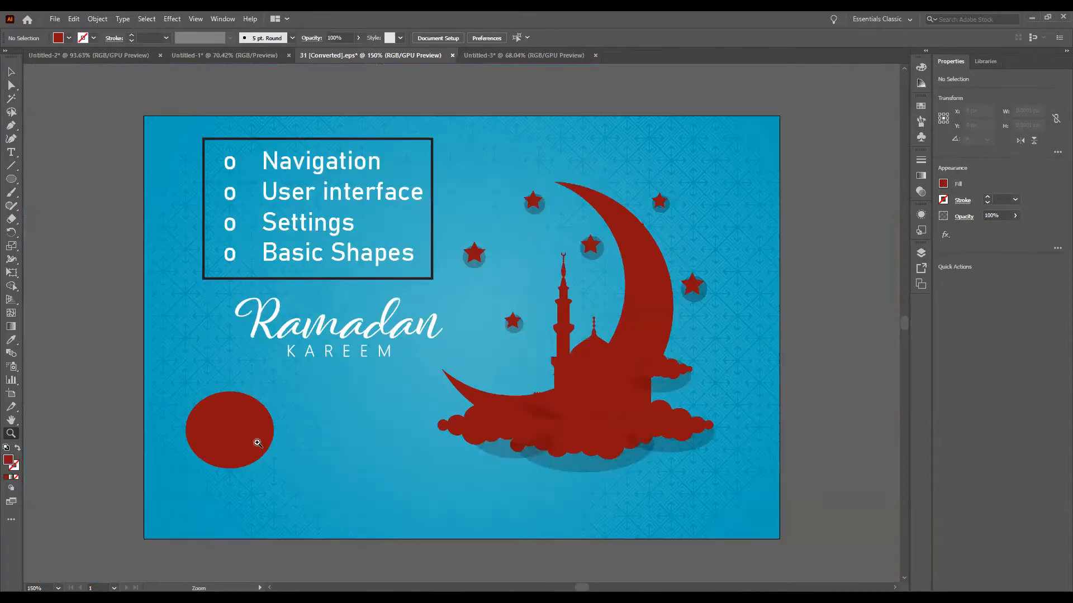
Step: Zoom continuously in and out around the stars, magnify the star beside the text box to 1600%, and fit the artboard
drag(480, 247, 619, 245)
drag(758, 245, 581, 283)
click(472, 217)
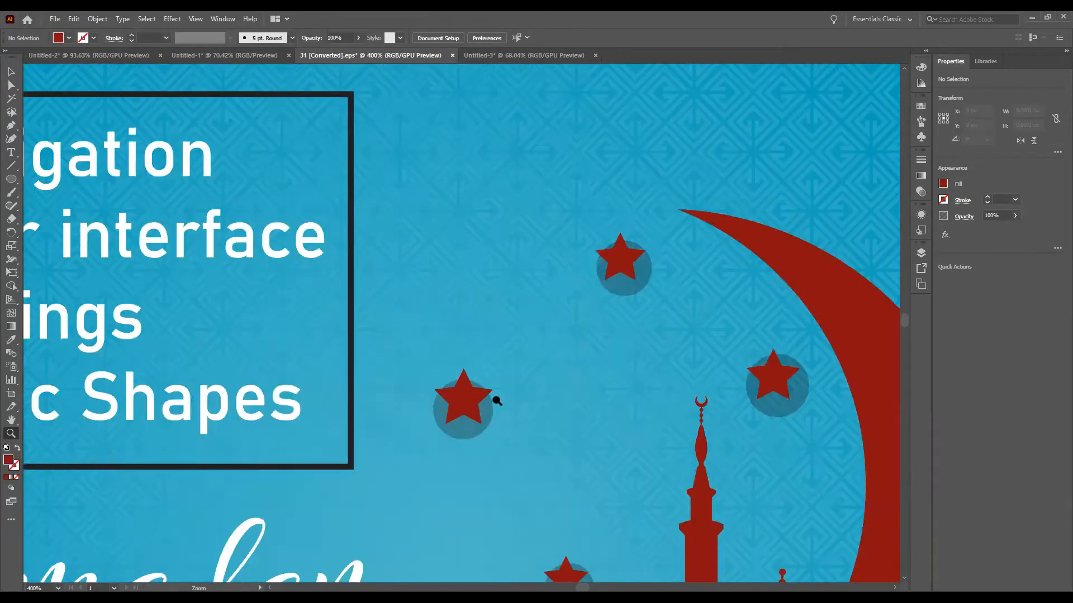
click(440, 413)
click(440, 414)
click(530, 166)
click(532, 164)
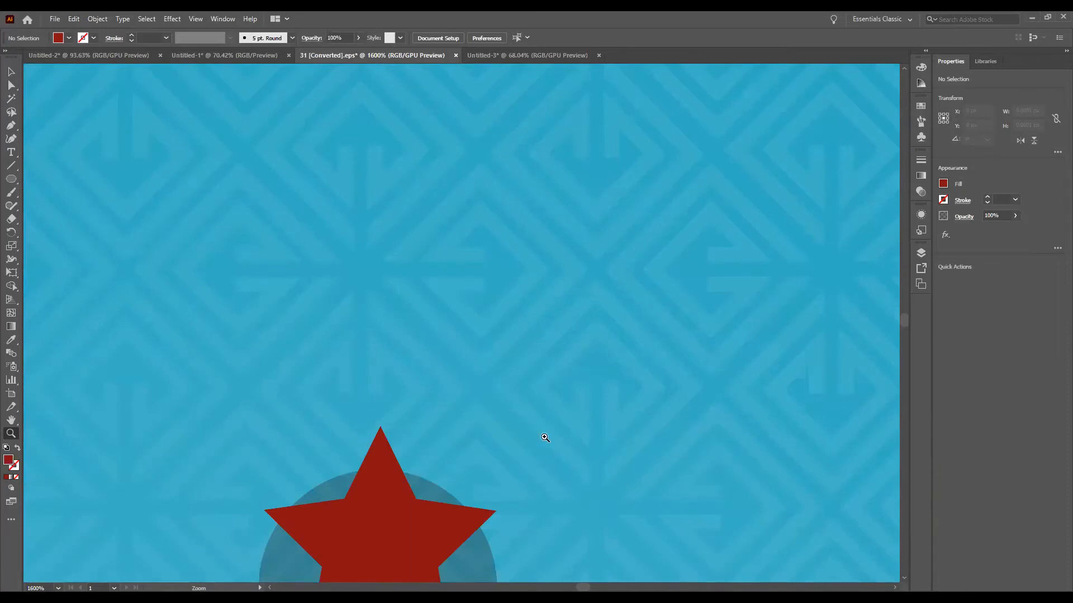
key(ctrl+0)
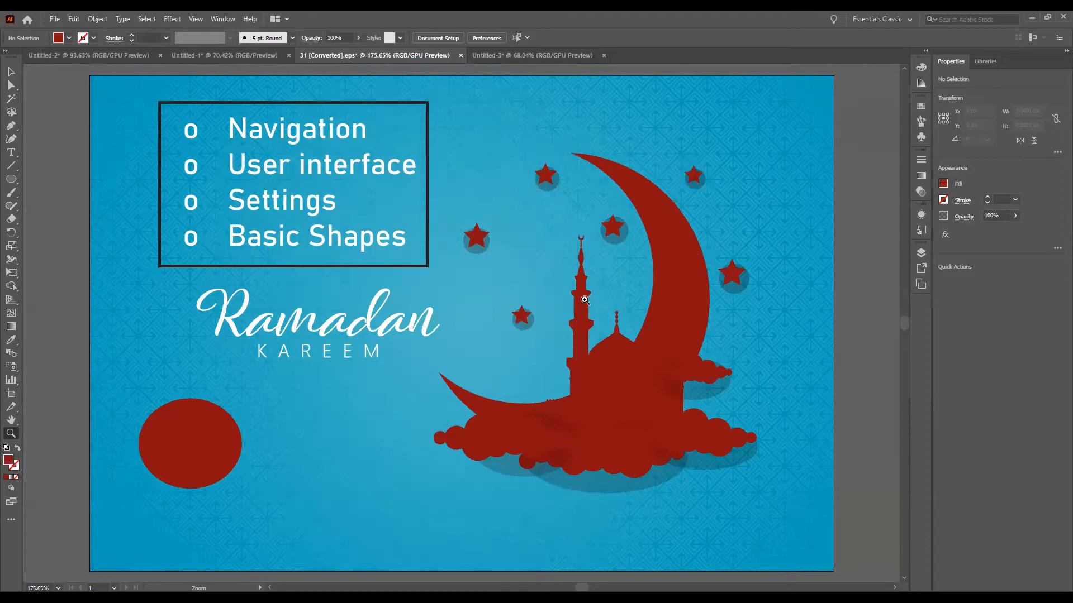
Step: Zoom in continuously on the small crescent atop the minaret to about 27584%
click(581, 237)
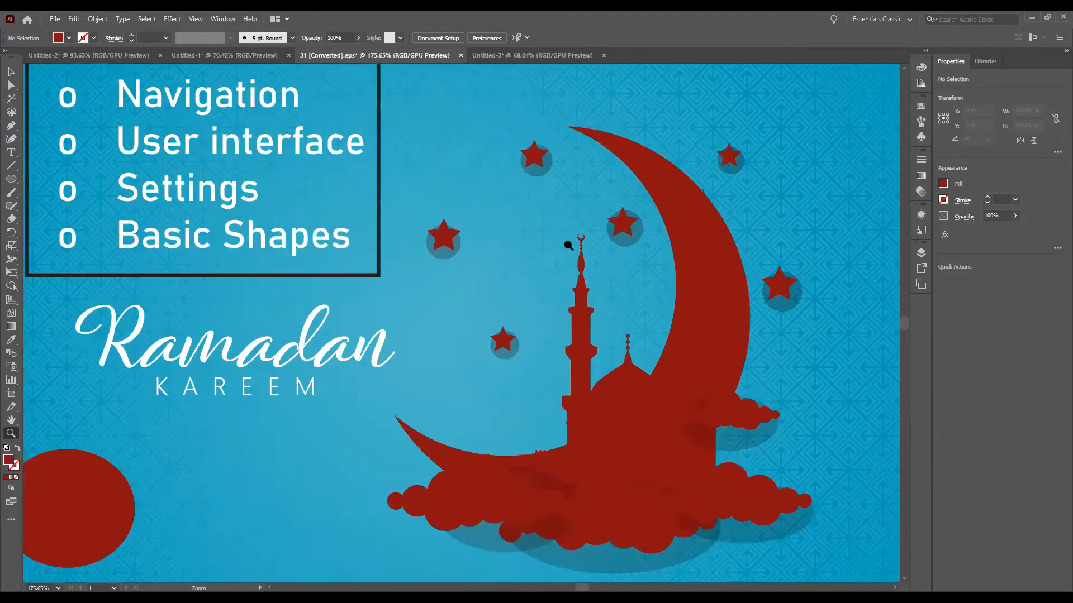
drag(568, 246, 681, 245)
drag(527, 231, 660, 245)
drag(469, 118, 625, 175)
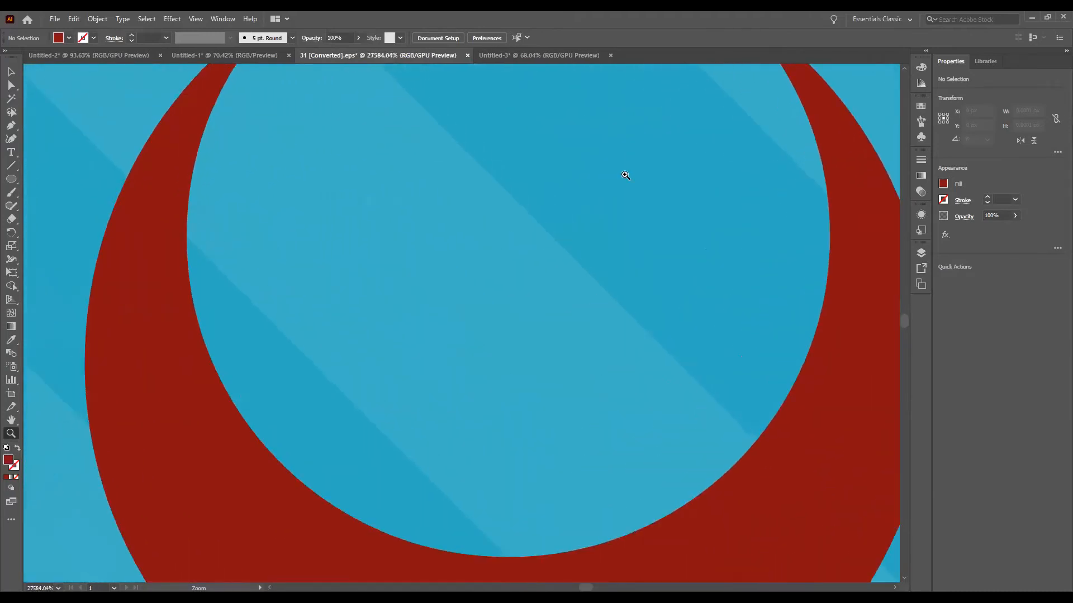
Step: Place a point text object inside the small crescent atop the minaret and set its font size to 6 pt
click(10, 153)
click(249, 243)
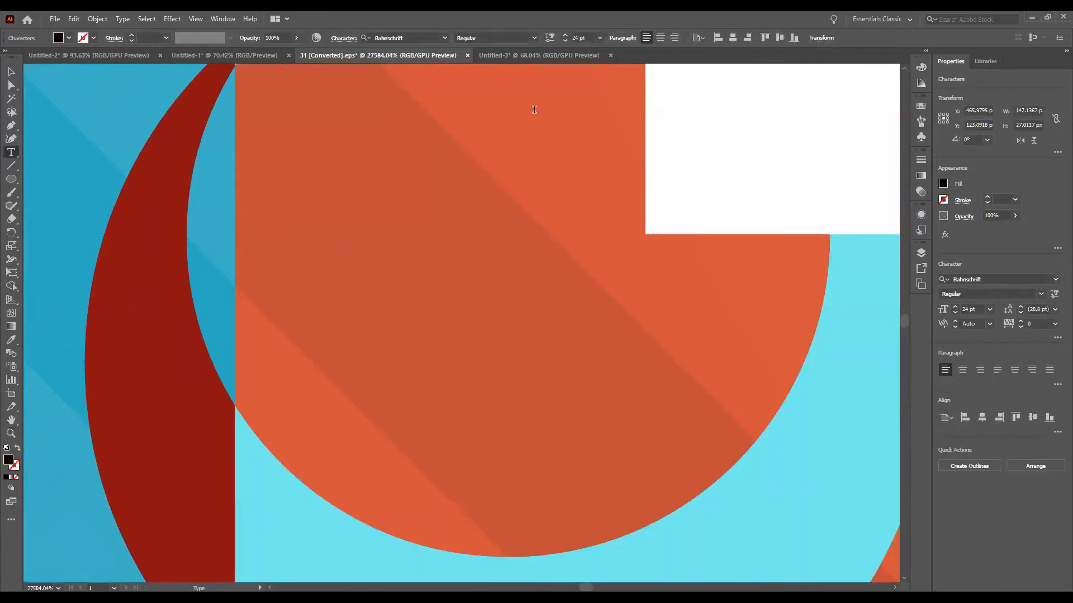
click(990, 310)
click(997, 337)
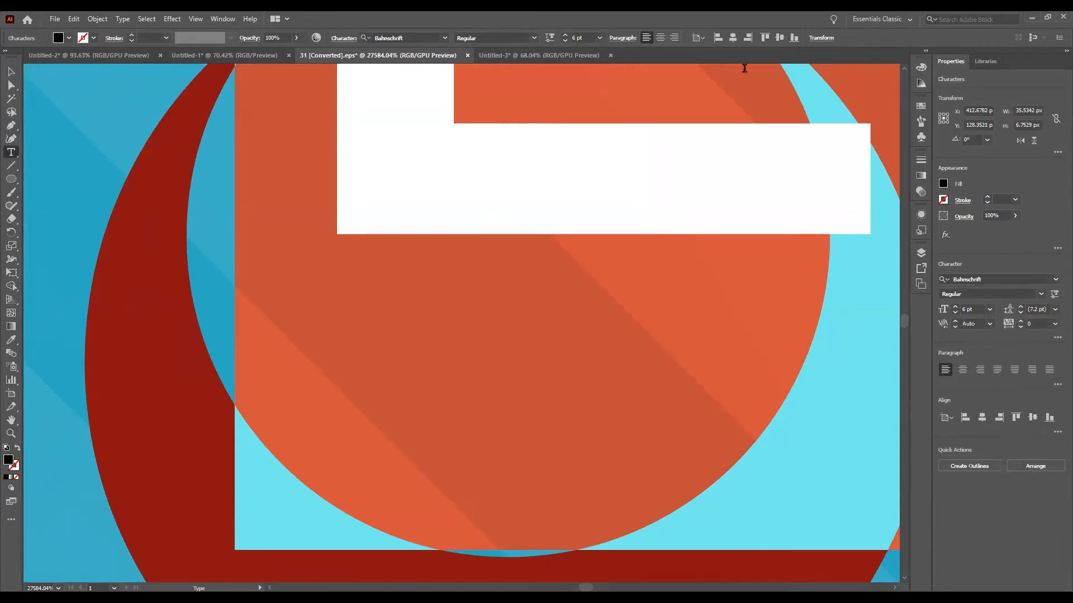
click(410, 170)
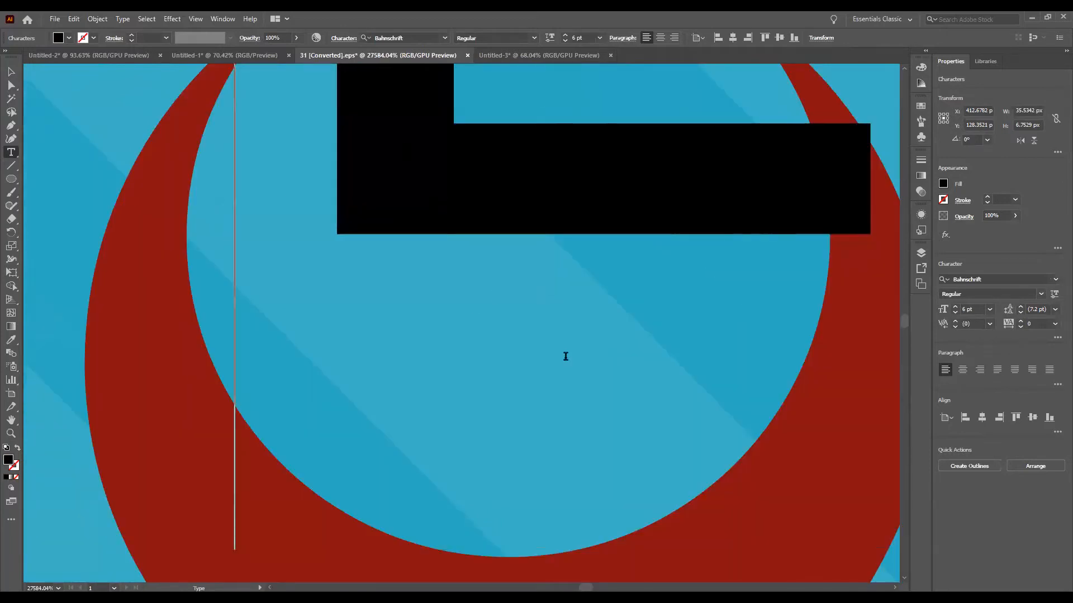
Step: Replace the placeholder text at the minaret's small crescent with the letter "s"
scroll(354, 300, right, 2)
scroll(354, 301, down, 3)
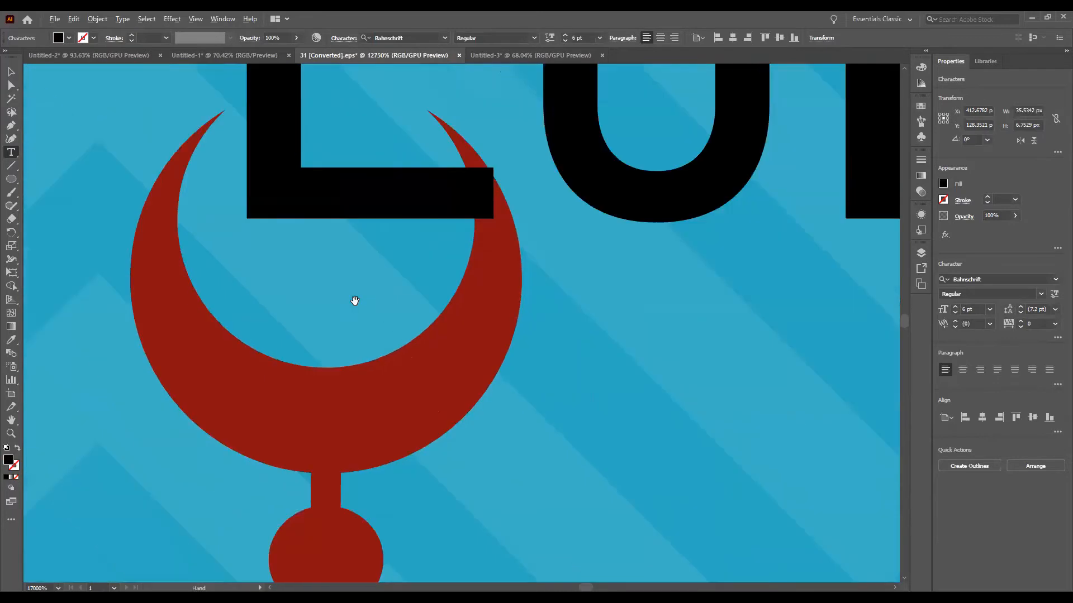
scroll(354, 300, down, 3)
double_click(559, 235)
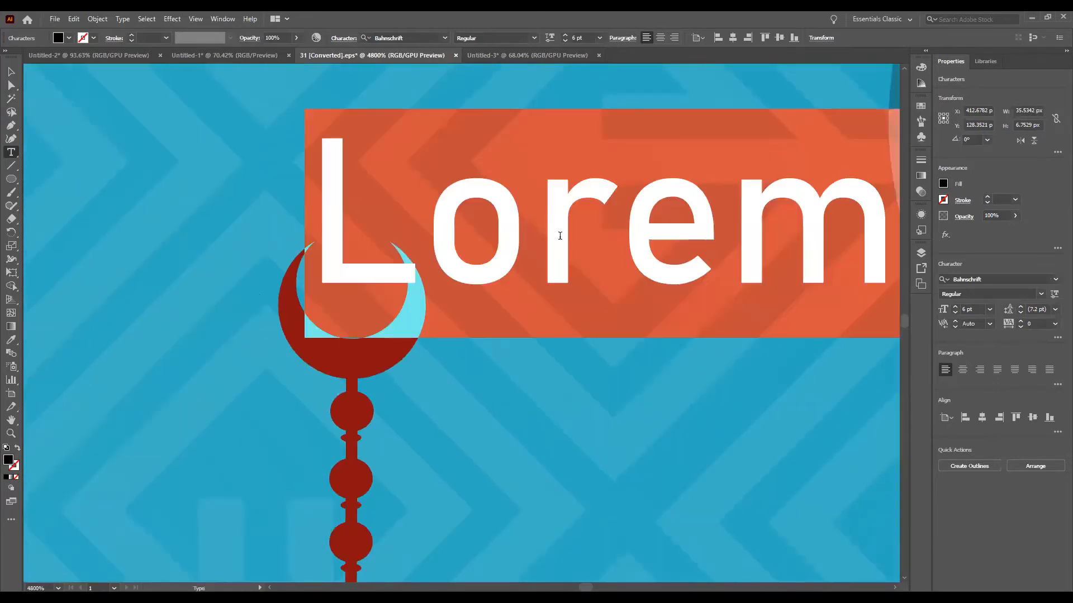
key(BackSpace)
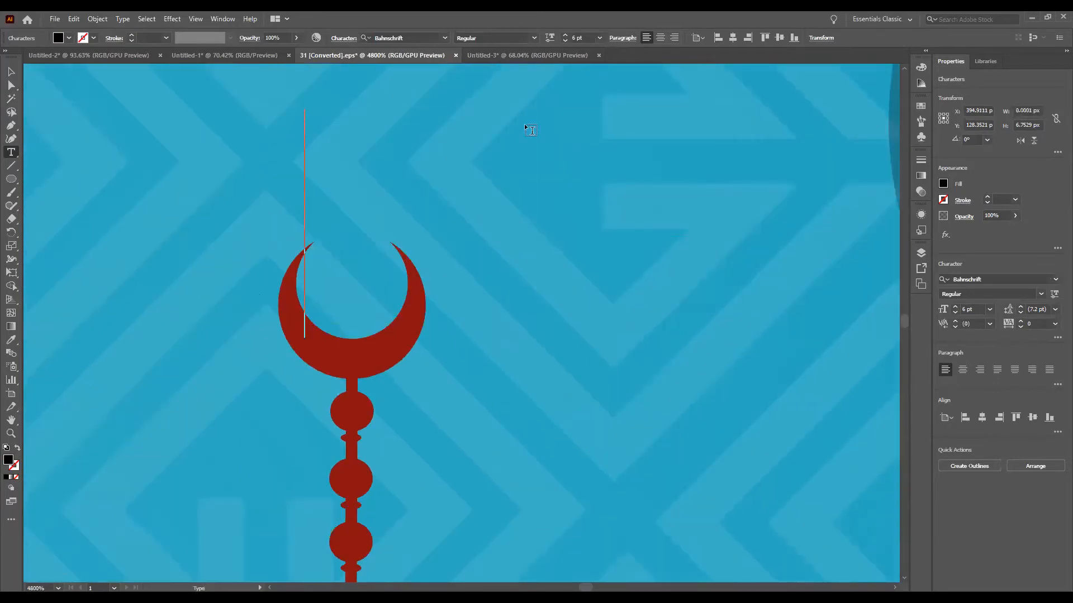
text(s)
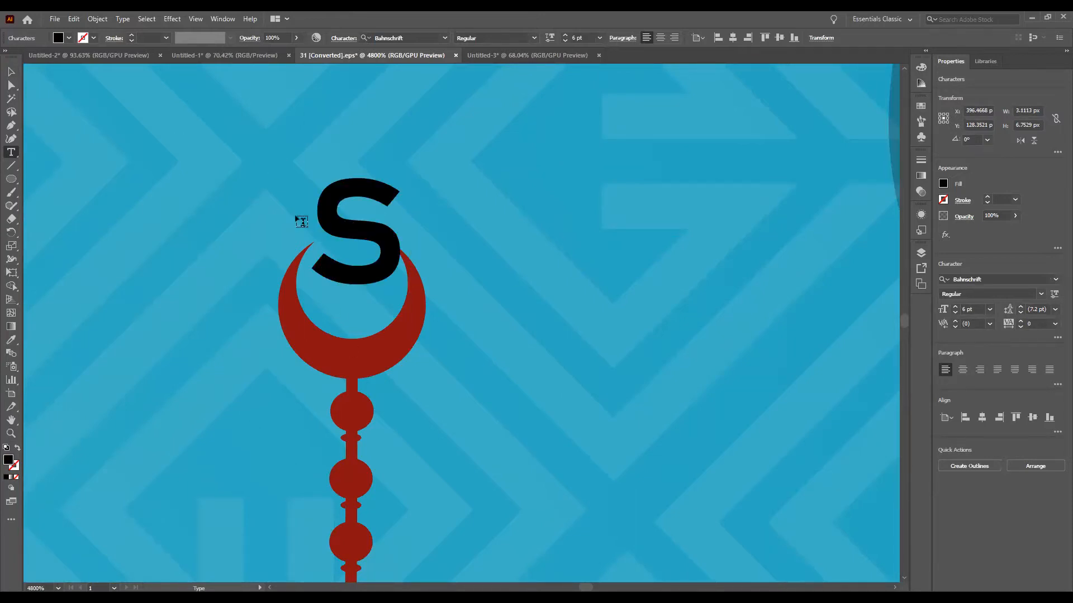
Step: Scale the letter "s" down to about half its size and move it inside the minaret's small crescent
click(9, 76)
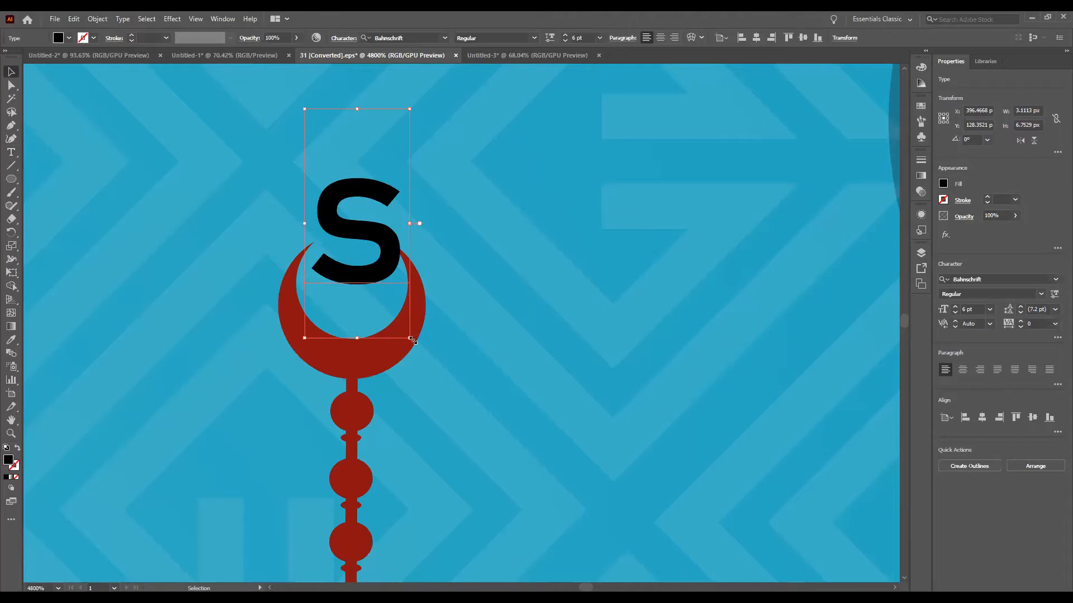
drag(411, 340, 400, 220)
drag(342, 176, 361, 298)
click(675, 420)
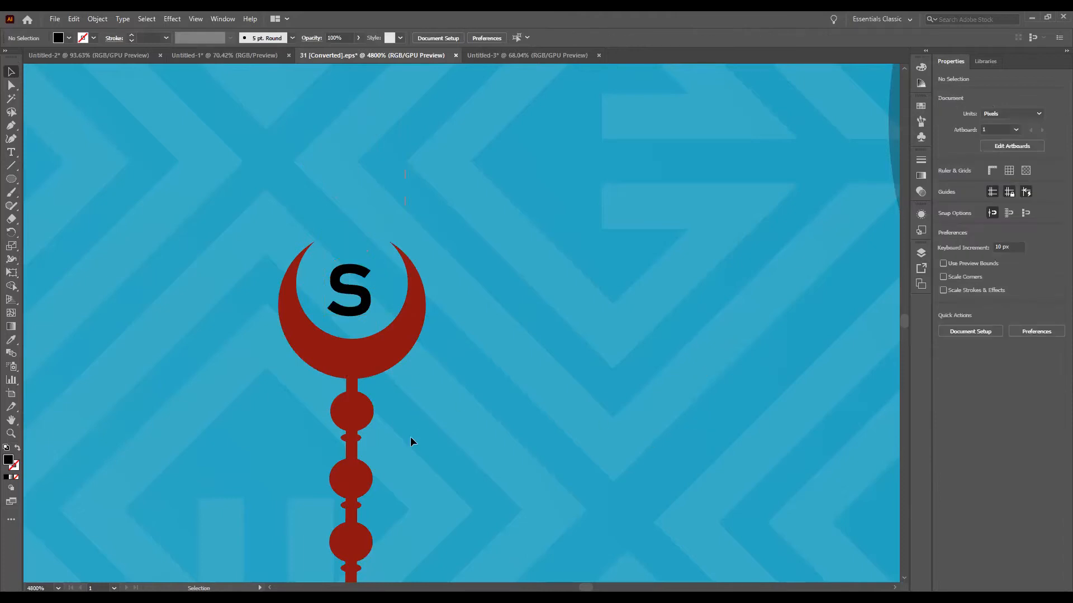
Step: Fit the artboard and zoom in continuously on the minaret's tip to show the letter inside the small crescent
key(ctrl+0)
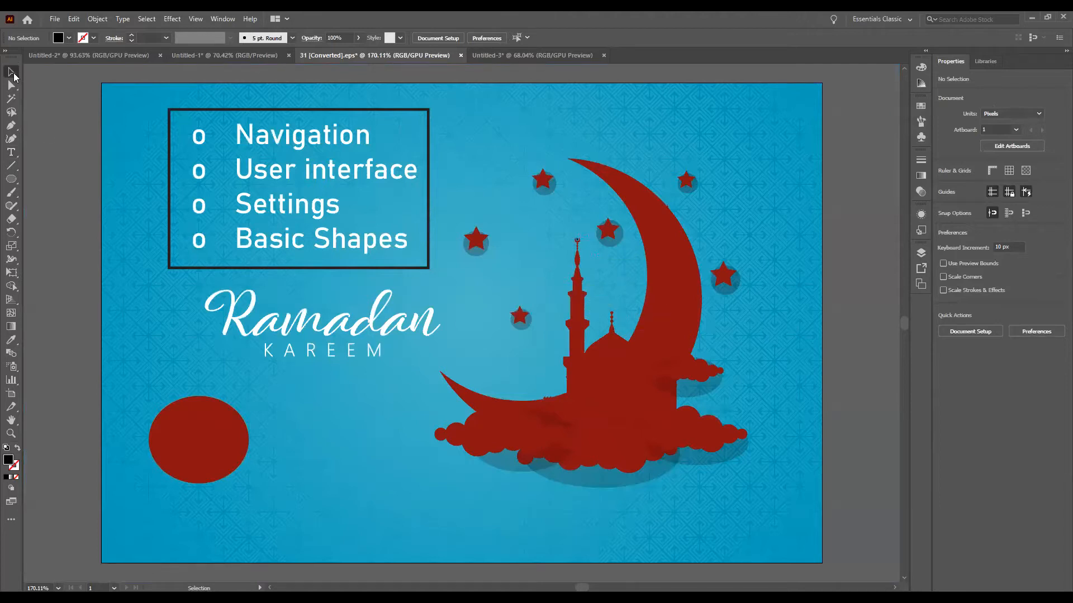
click(10, 434)
click(578, 242)
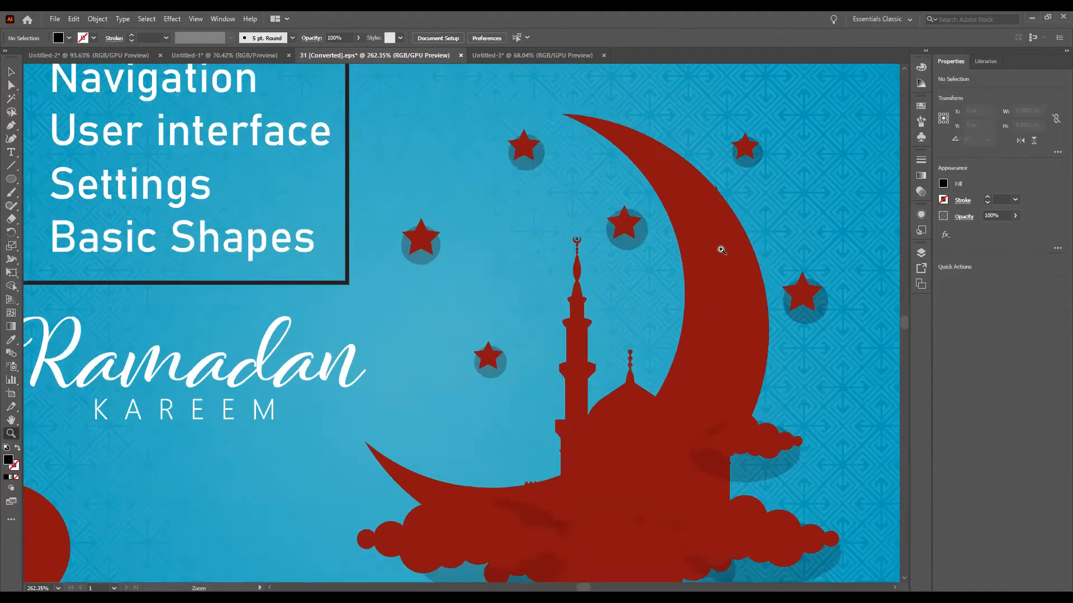
drag(591, 243, 782, 244)
drag(295, 239, 195, 244)
drag(430, 292, 525, 302)
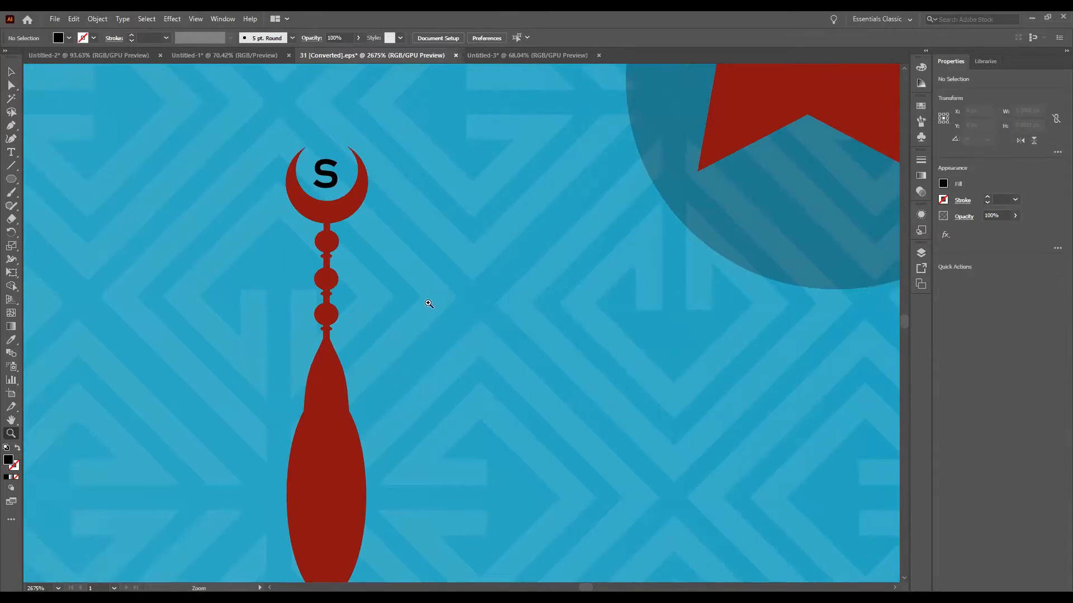
Step: Fit the Ramadan artwork's artboard in the window and look through the four open documents, returning to the Ramadan artwork
key(ctrl+0)
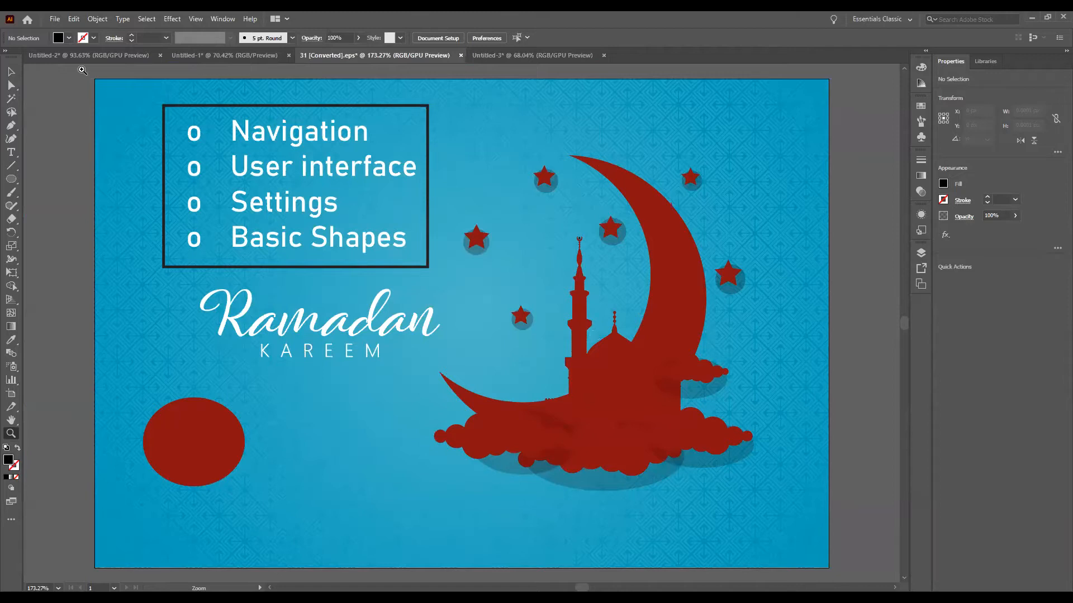
click(74, 54)
click(241, 54)
click(332, 54)
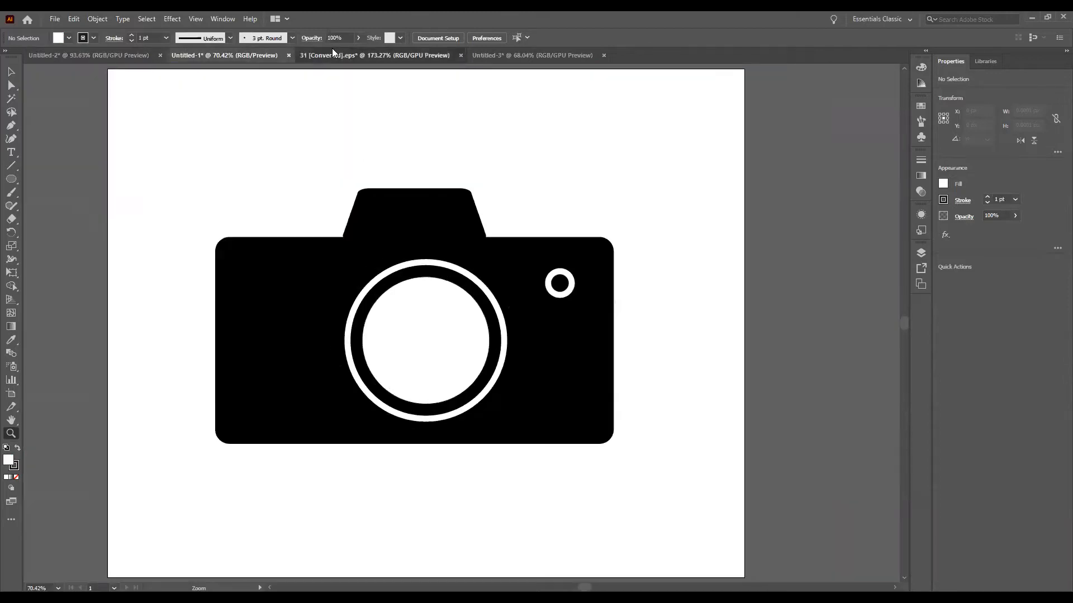
click(530, 55)
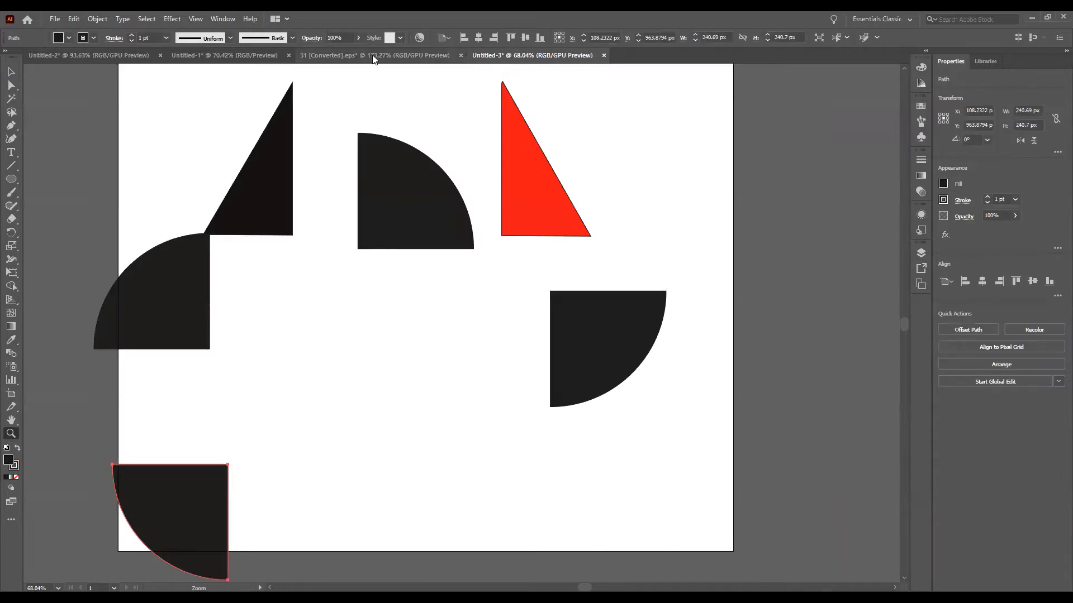
click(375, 55)
click(224, 55)
click(117, 55)
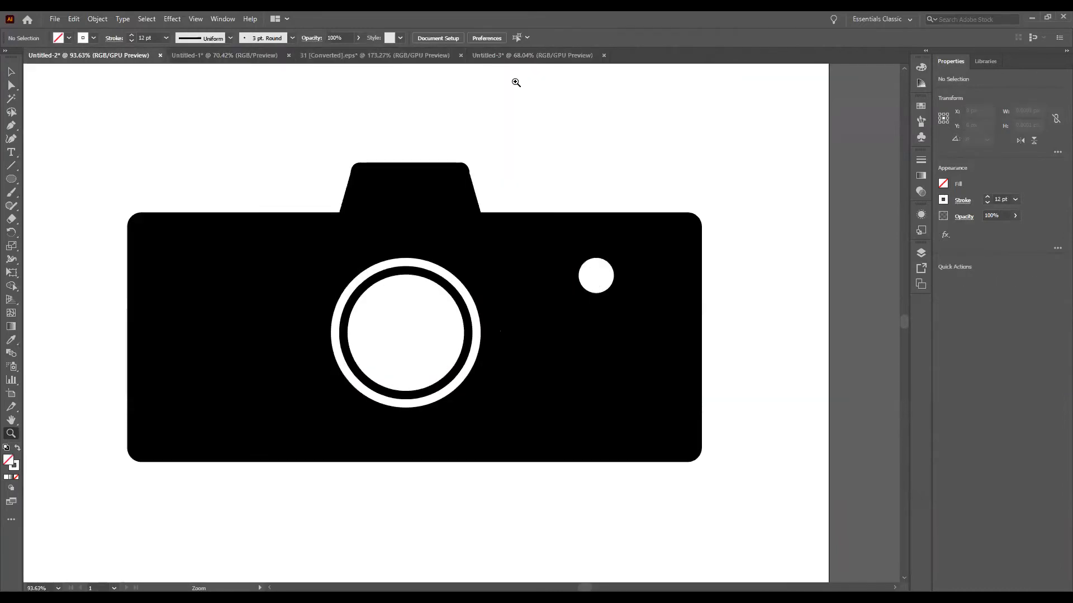
click(426, 56)
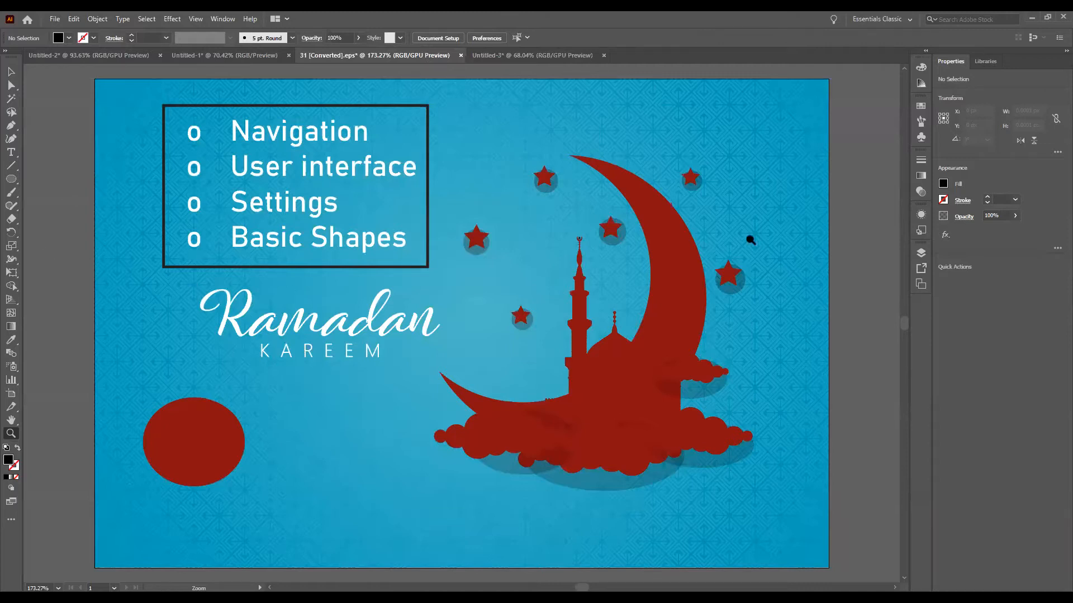
click(91, 56)
click(205, 58)
click(375, 55)
click(536, 56)
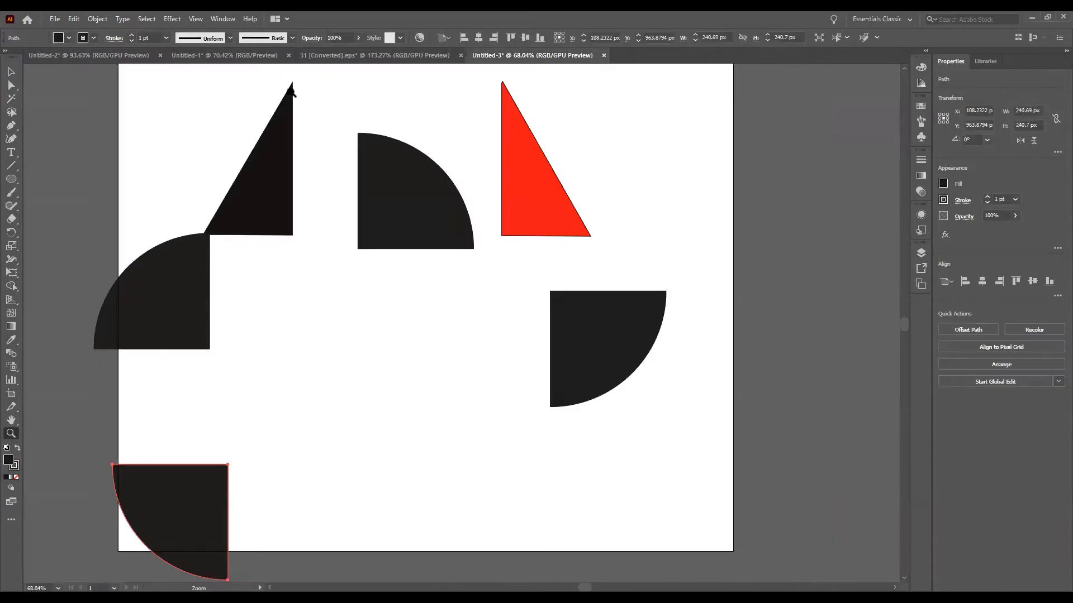
click(374, 50)
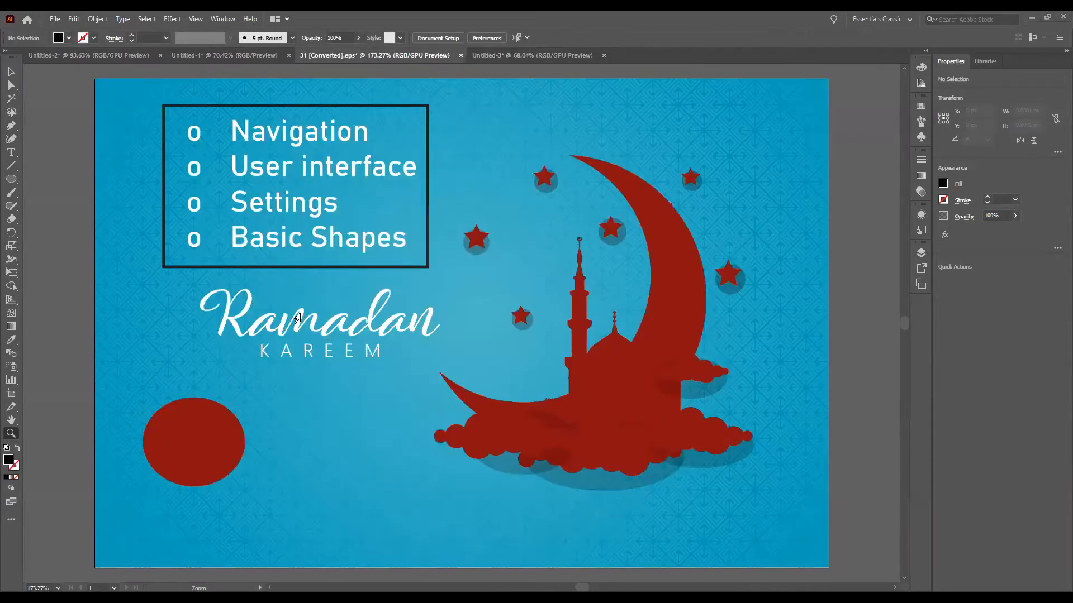
Step: Turn on Overprint Preview for the Ramadan artwork and undo the last edit to the small letter "s"
click(195, 19)
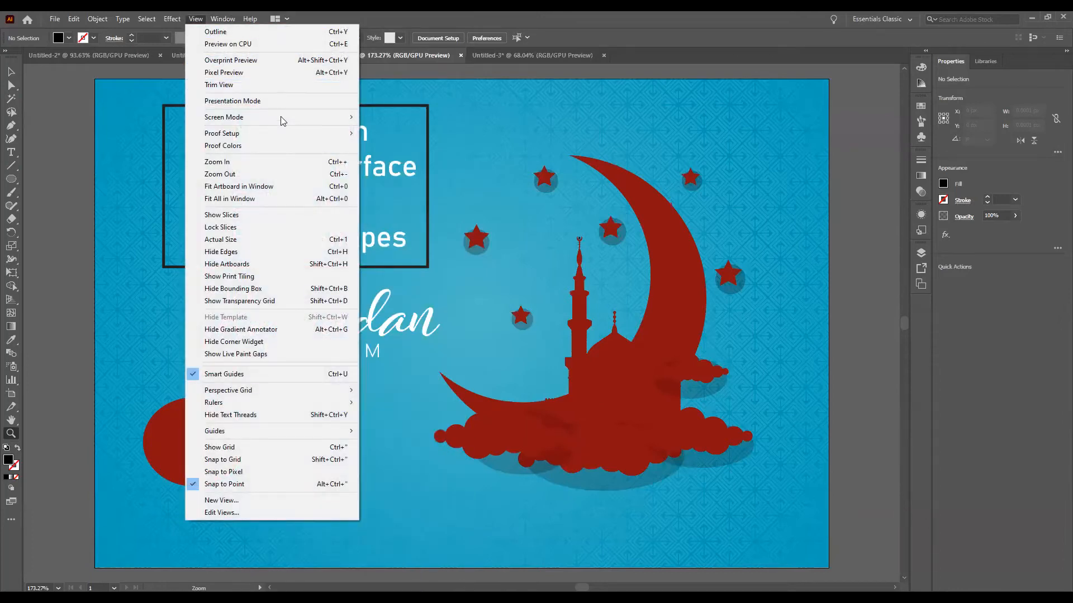
mouse_move(281, 117)
click(198, 19)
click(202, 22)
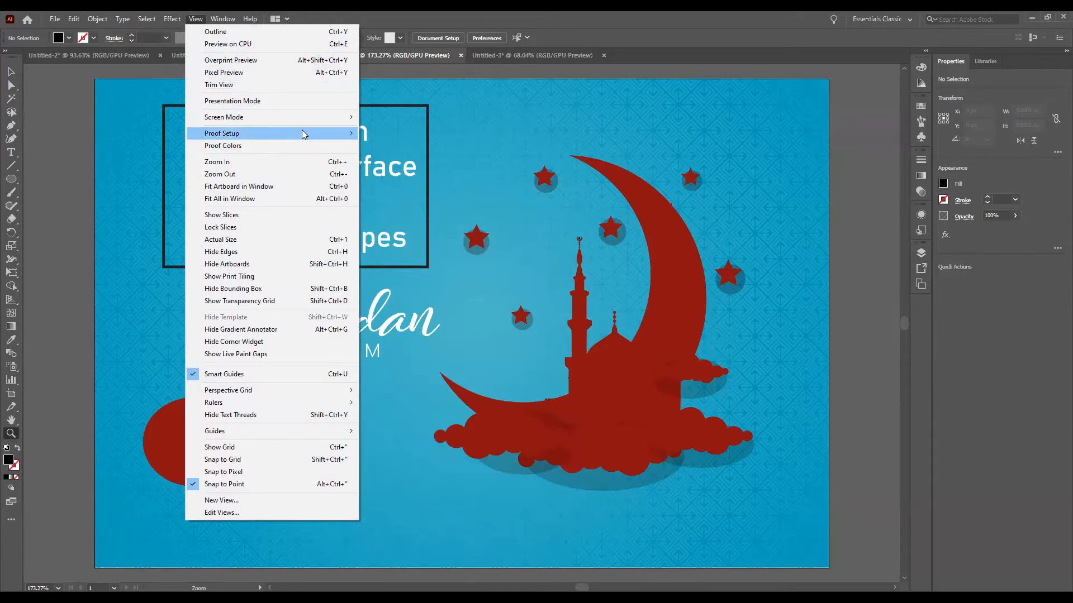
click(124, 19)
click(196, 19)
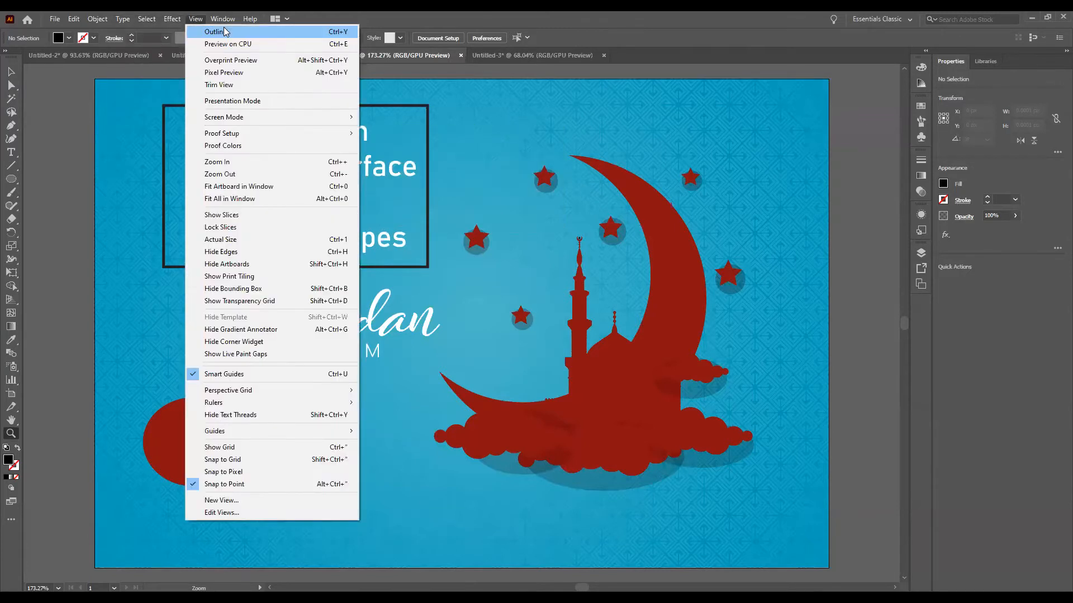
click(252, 61)
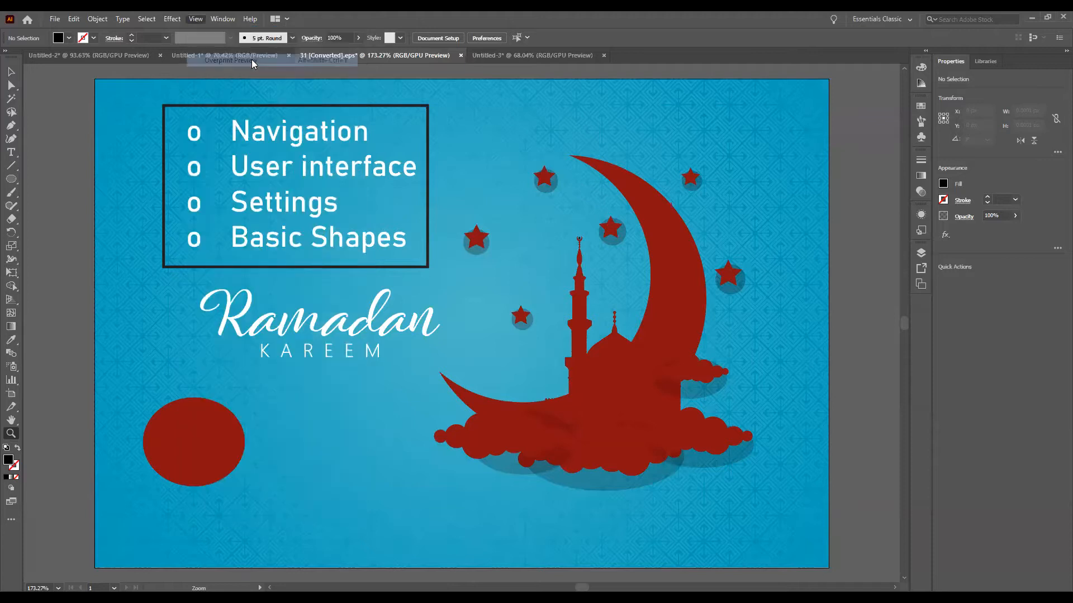
key(ctrl+z)
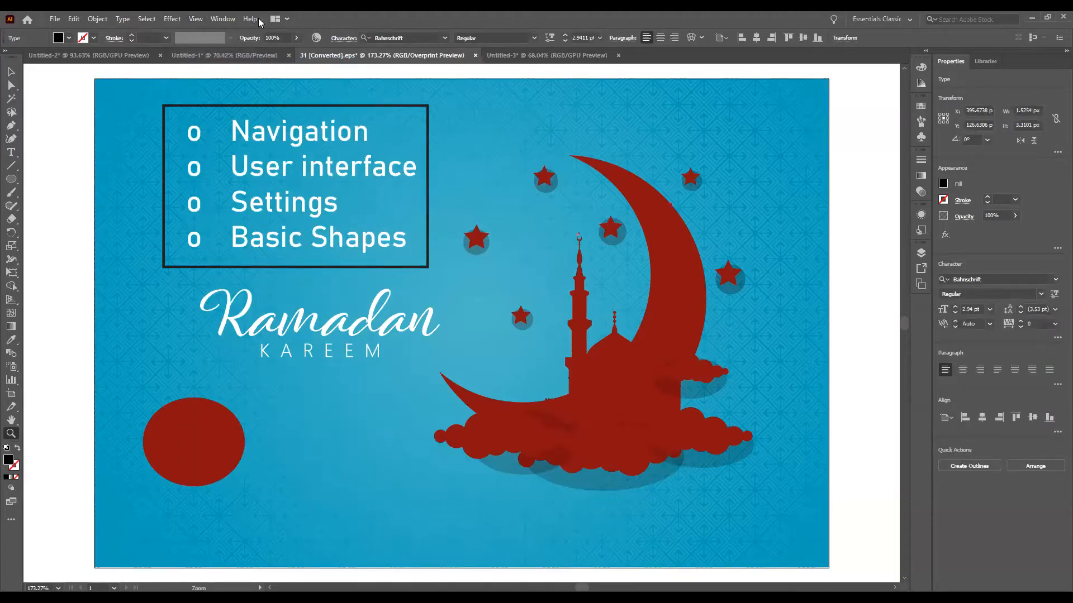
click(575, 197)
scroll(495, 236, down, 1)
scroll(495, 236, right, 2)
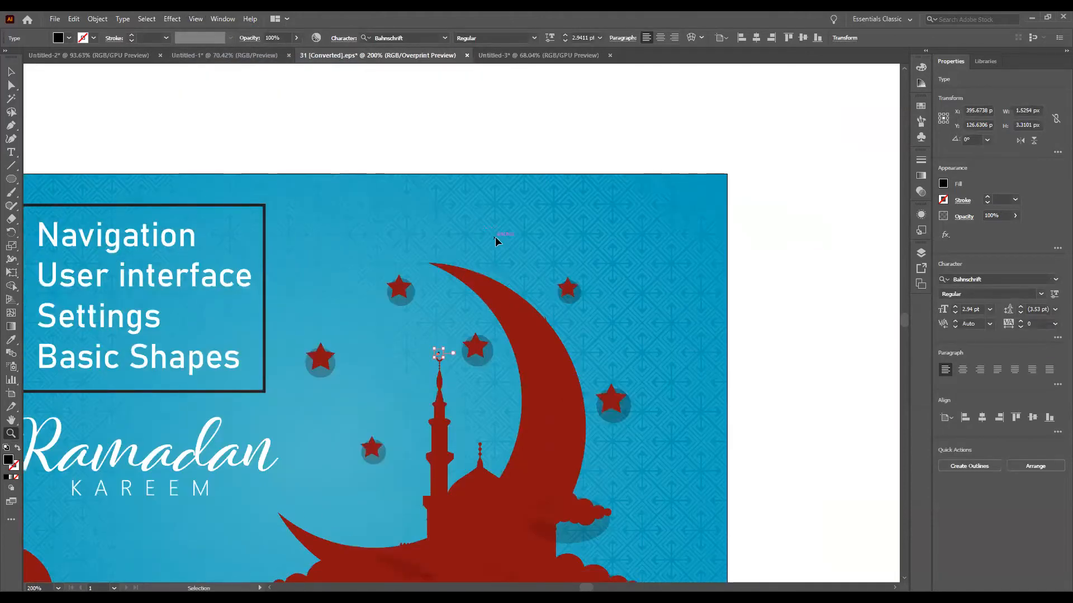
scroll(494, 236, right, 2)
scroll(494, 237, left, 4)
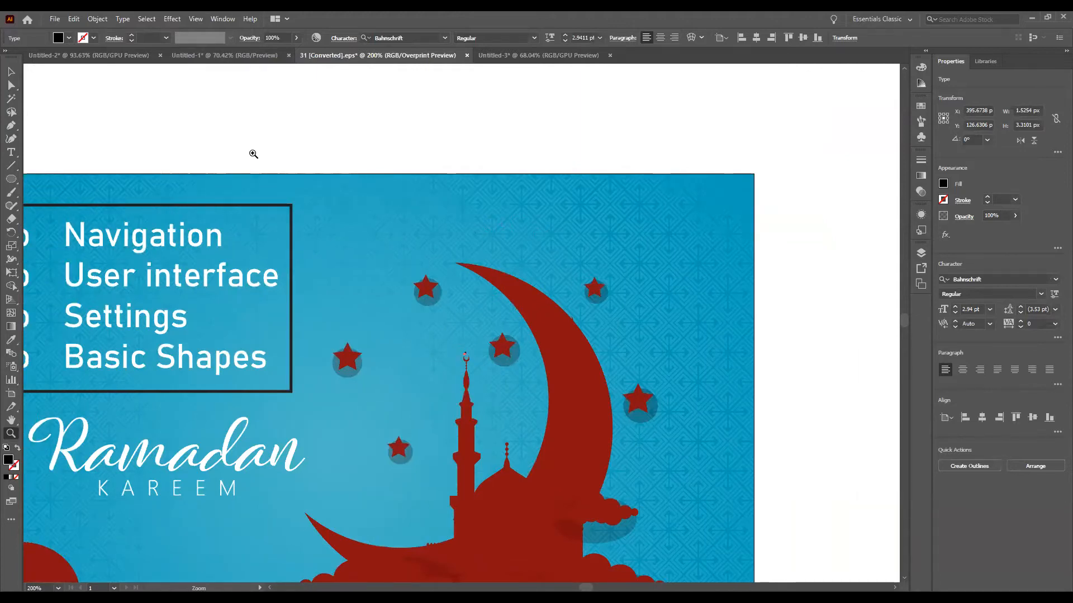
click(468, 98)
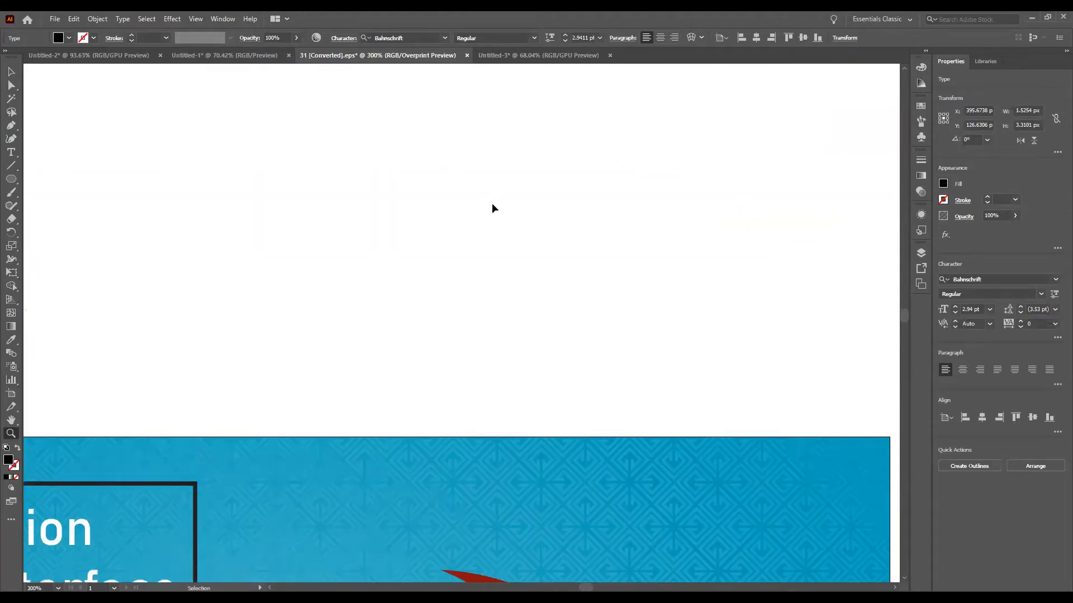
key(ctrl+0)
Step: Look through the window arrangement options and the four open documents one by one, finishing on Untitled-3
click(546, 55)
click(223, 19)
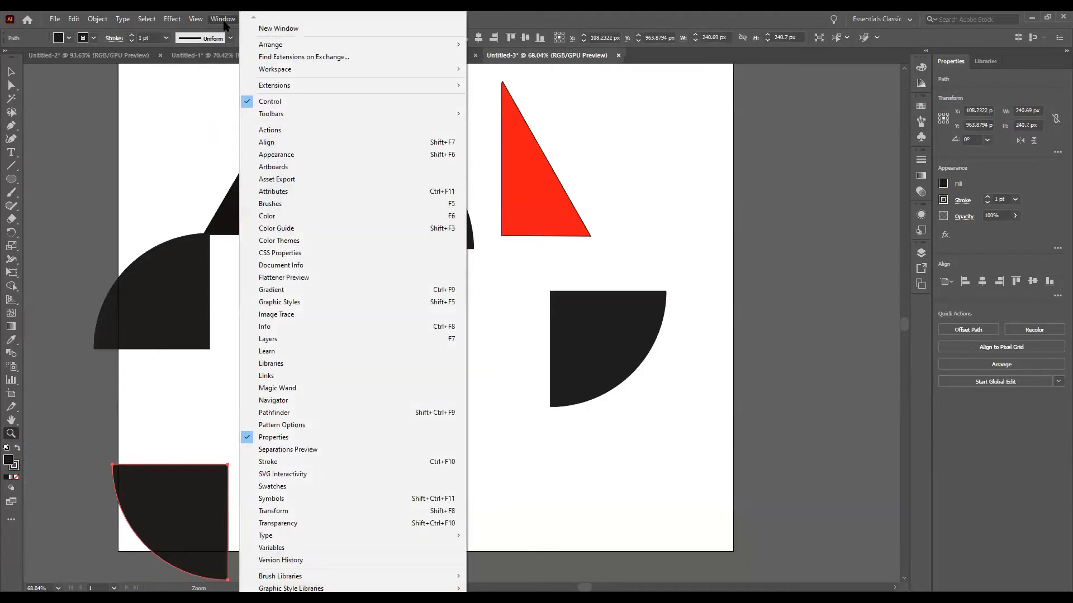
mouse_move(338, 47)
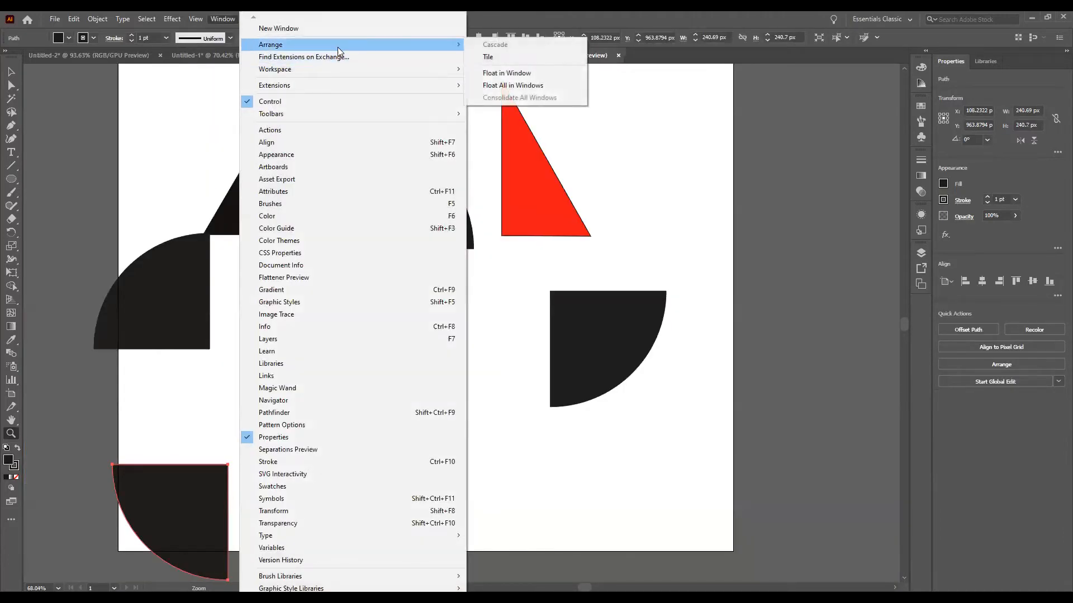
click(844, 194)
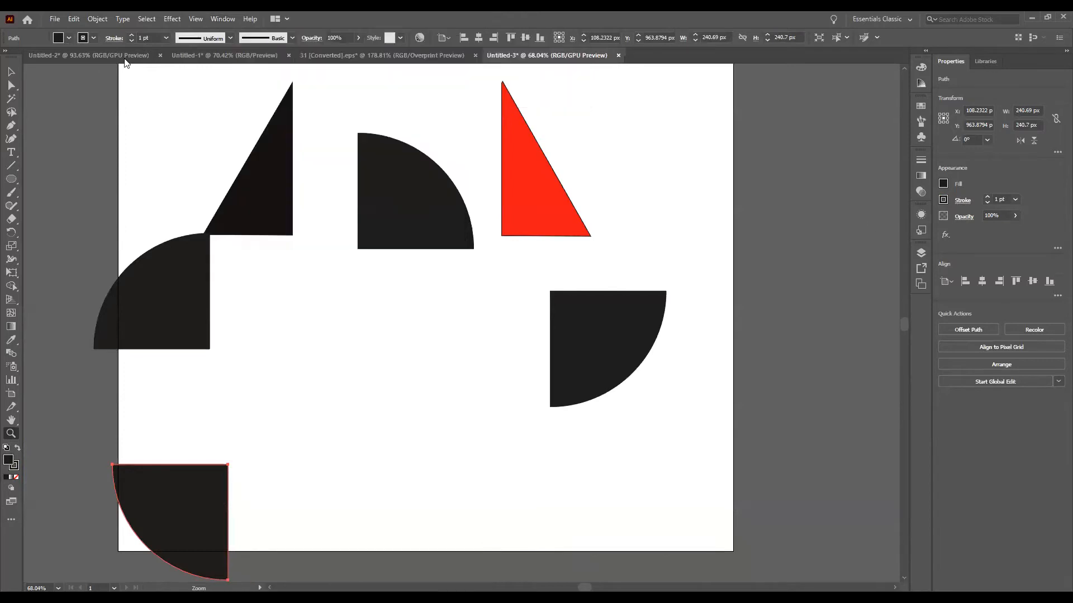
click(234, 57)
click(424, 56)
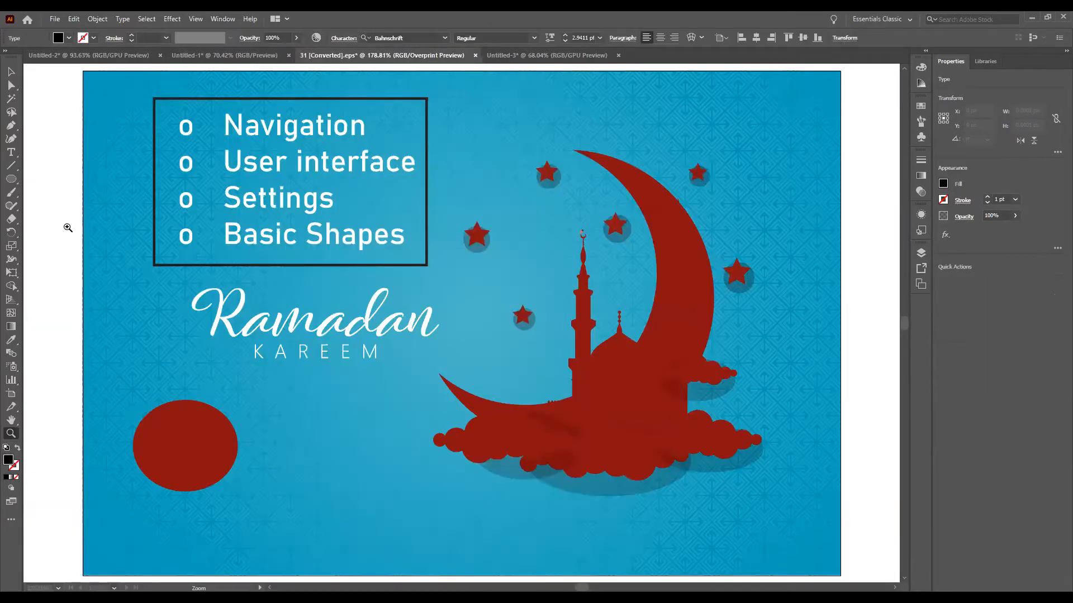
click(83, 56)
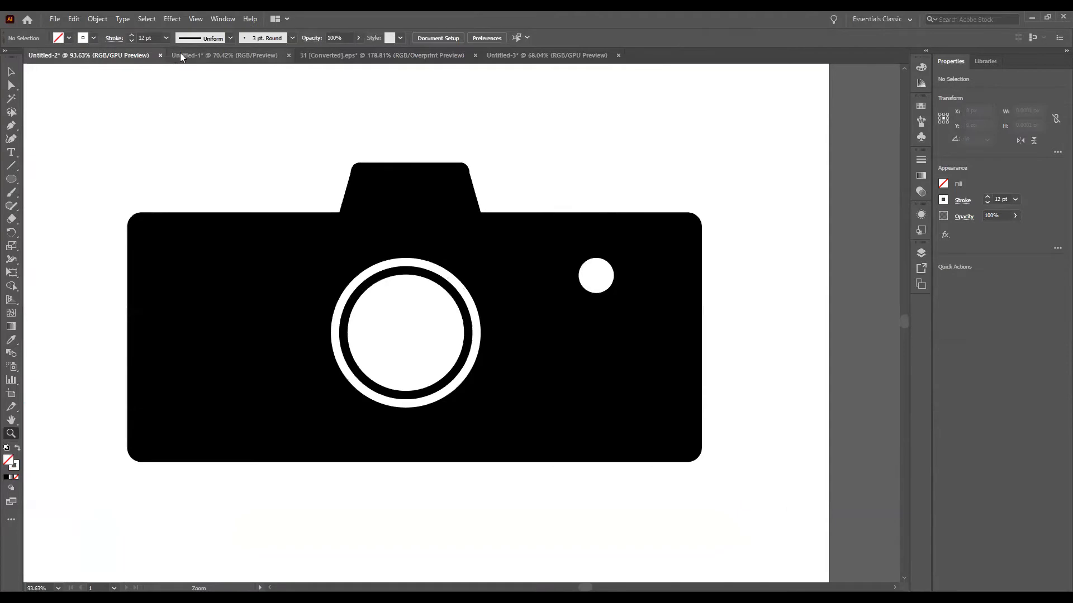
click(184, 55)
click(369, 56)
click(495, 52)
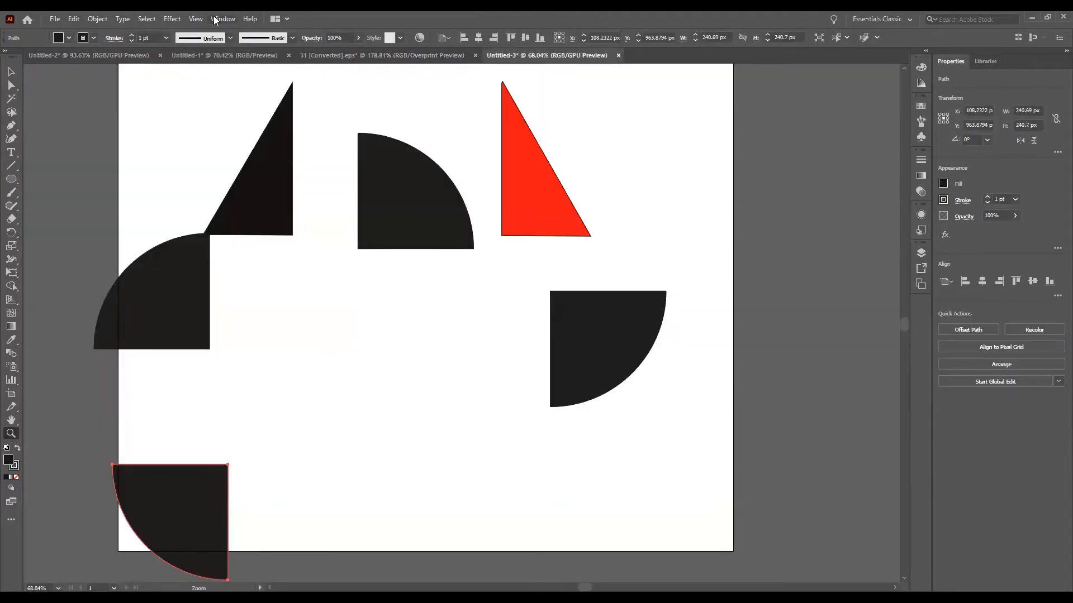
Step: Tile the four open documents so they all show side by side in a grid
click(215, 20)
click(332, 55)
click(230, 18)
mouse_move(315, 43)
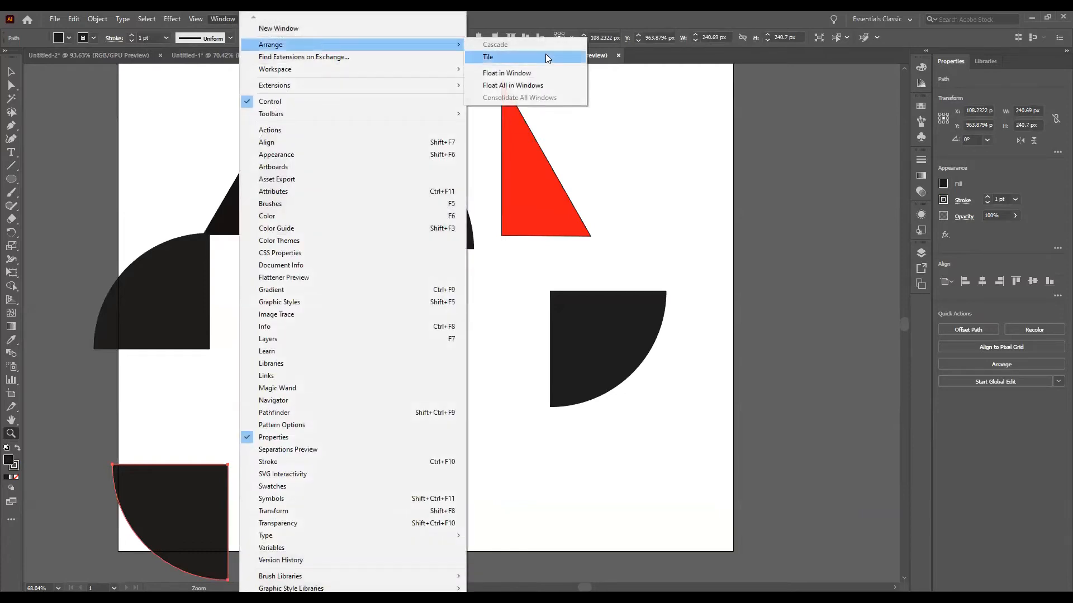
click(545, 57)
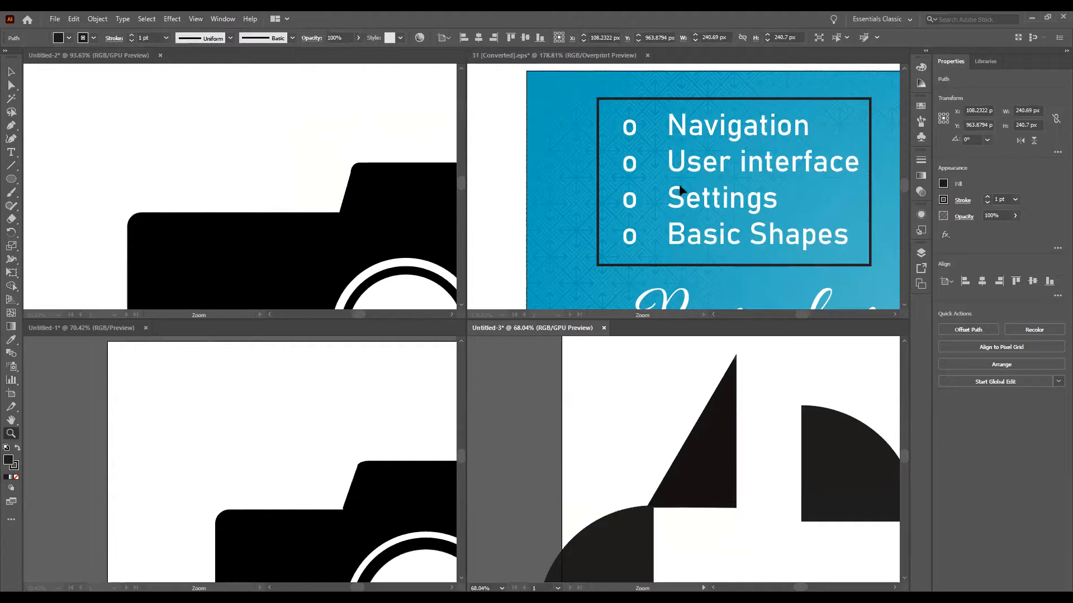
Step: Fit the artboards of the Ramadan artwork and the Untitled-2 camera drawing in their tiled windows
click(504, 118)
click(581, 168)
key(ctrl+0)
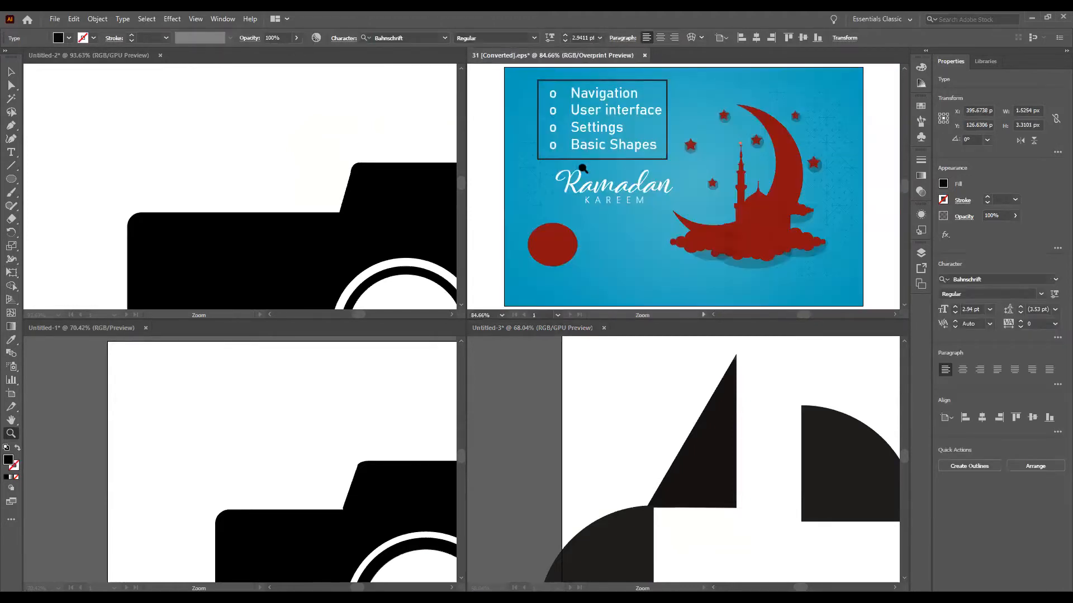
click(333, 140)
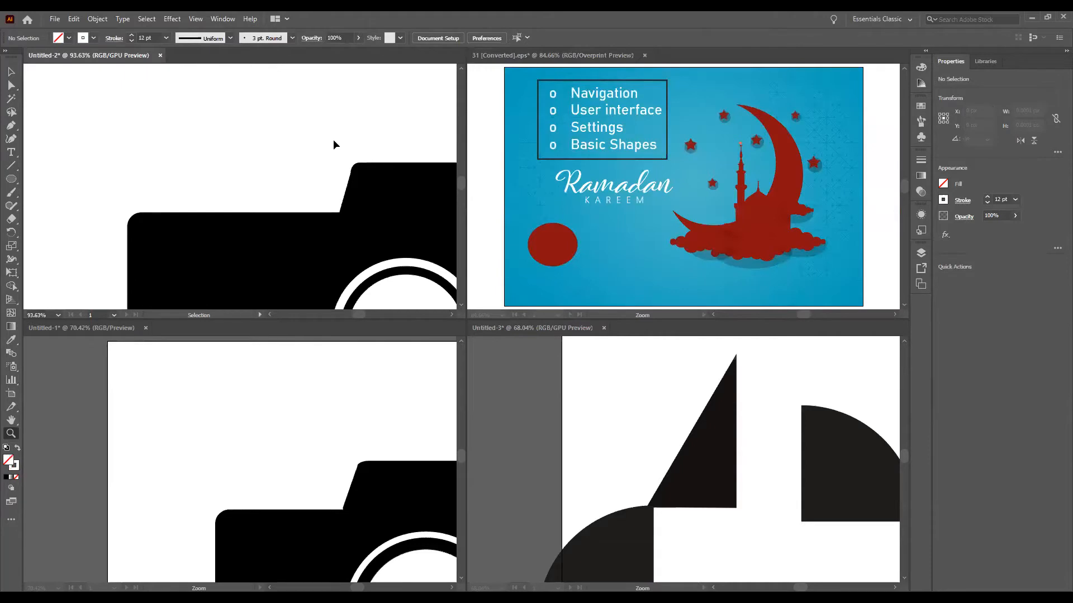
key(ctrl+0)
Step: Fit the artboards of the Untitled-3 shapes document and the Untitled-1 camera drawing in their tiled windows
click(135, 373)
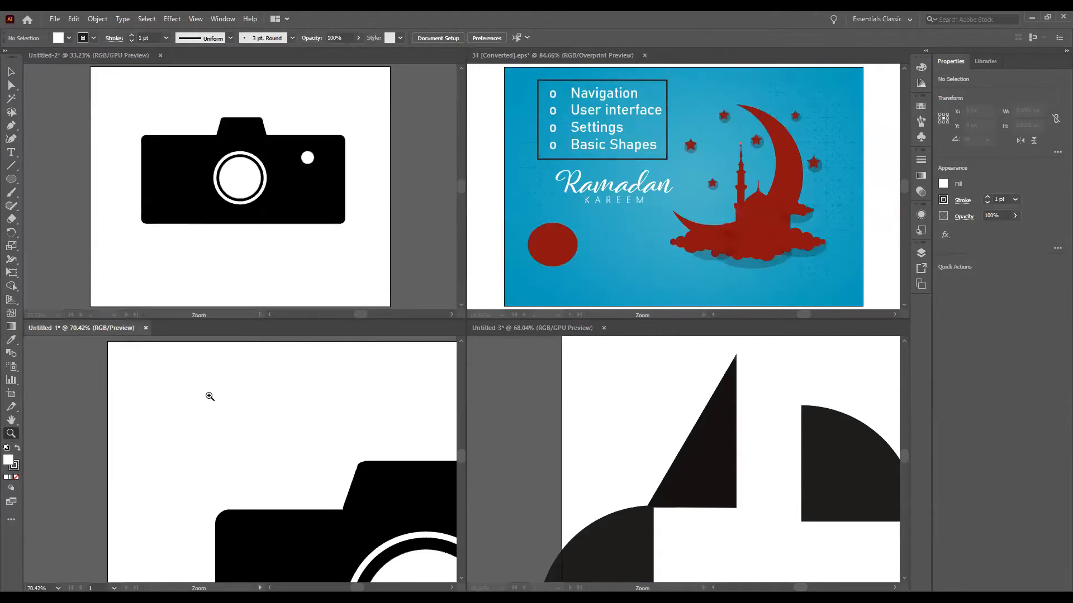
key(ctrl+1)
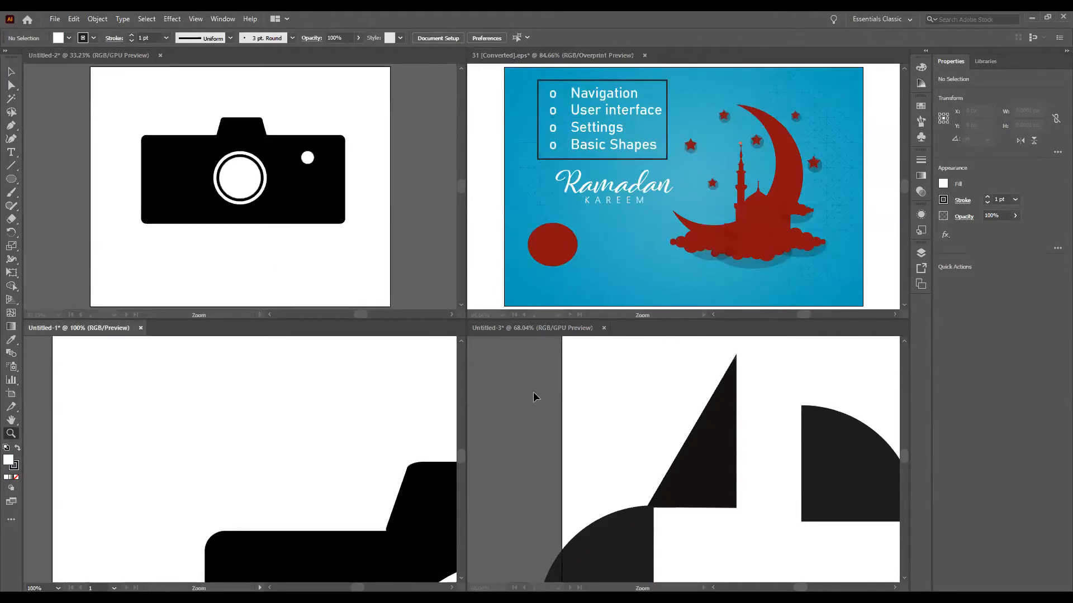
click(569, 374)
key(ctrl+1)
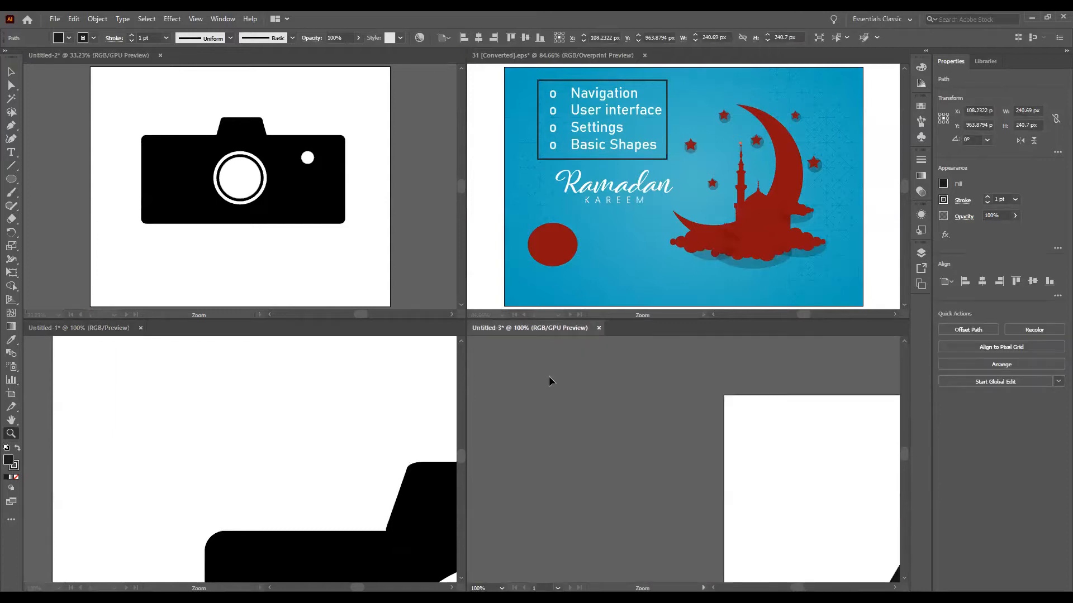
key(ctrl+0)
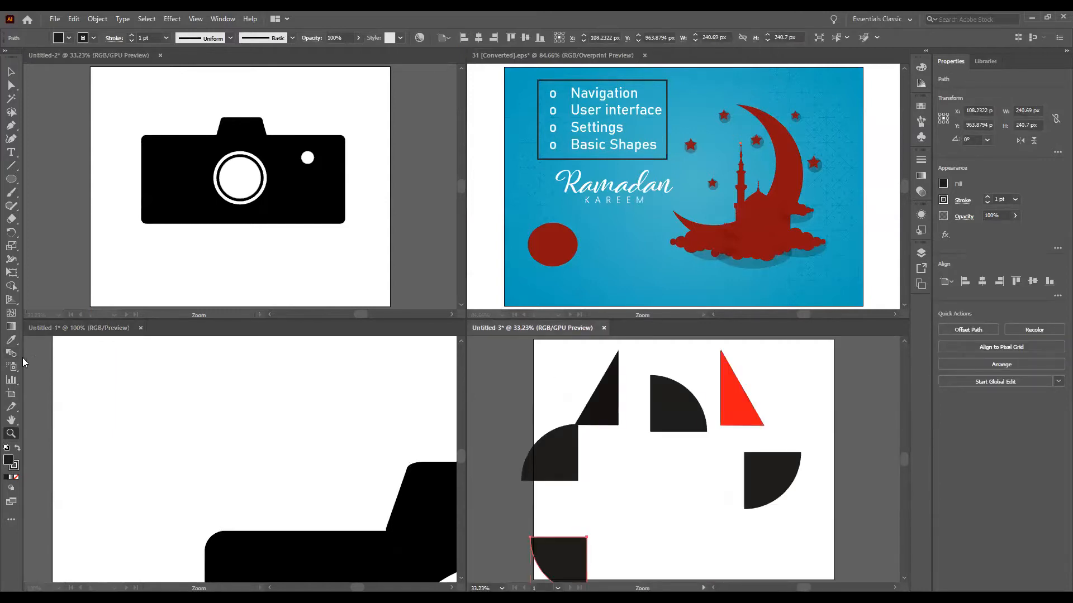
click(87, 365)
key(ctrl+0)
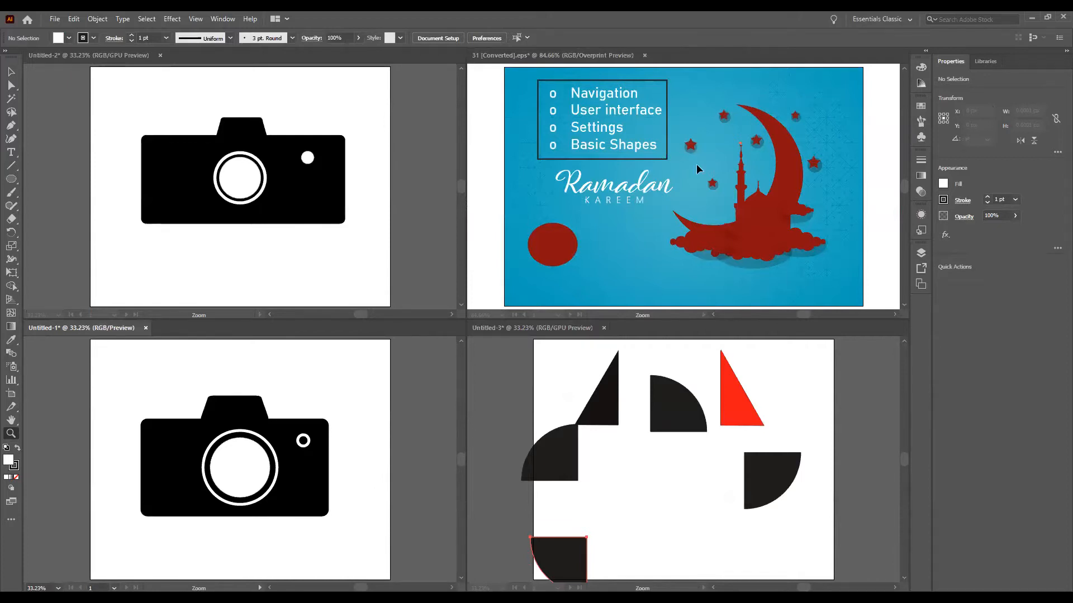
Step: Enlarge the letter "s" at the minaret's tip to about 33.3 pt and copy it onto the camera lens in Untitled-2
click(11, 72)
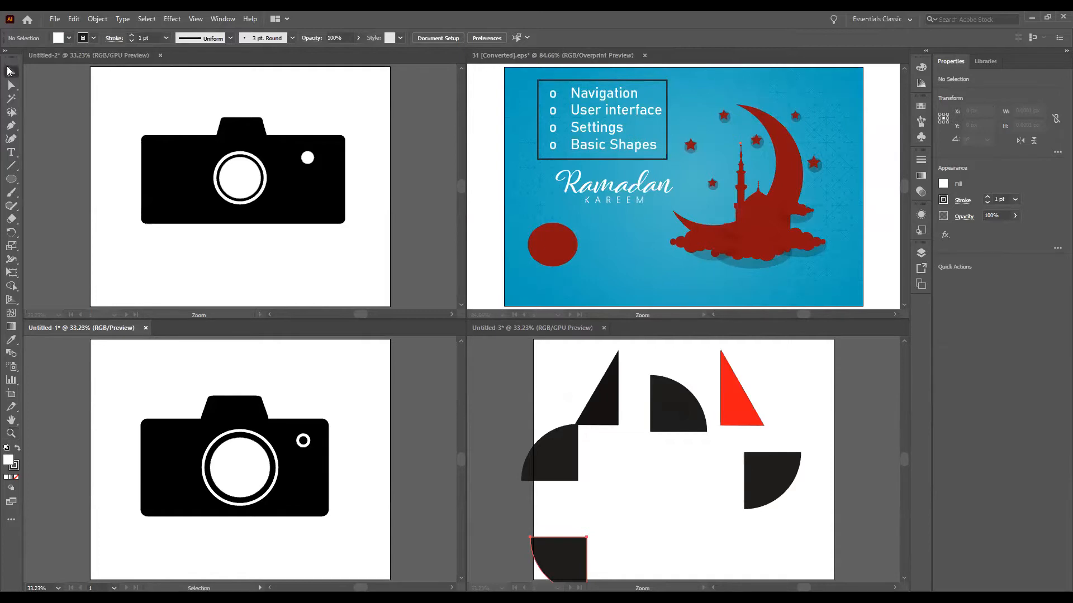
click(591, 189)
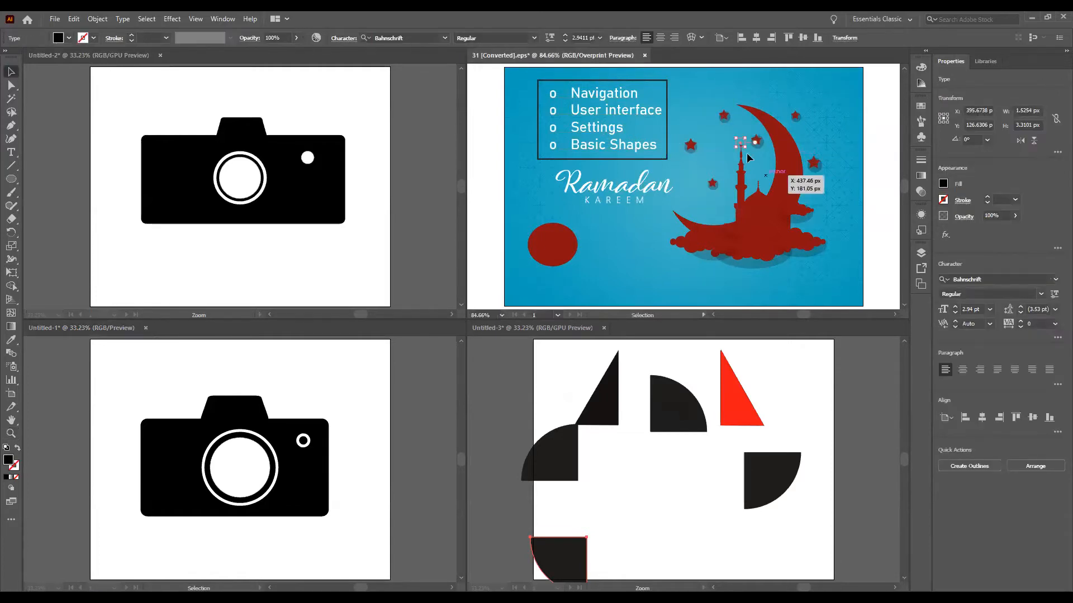
mouse_move(736, 147)
mouse_down()
mouse_move(632, 225)
mouse_move(712, 229)
mouse_move(737, 159)
mouse_up()
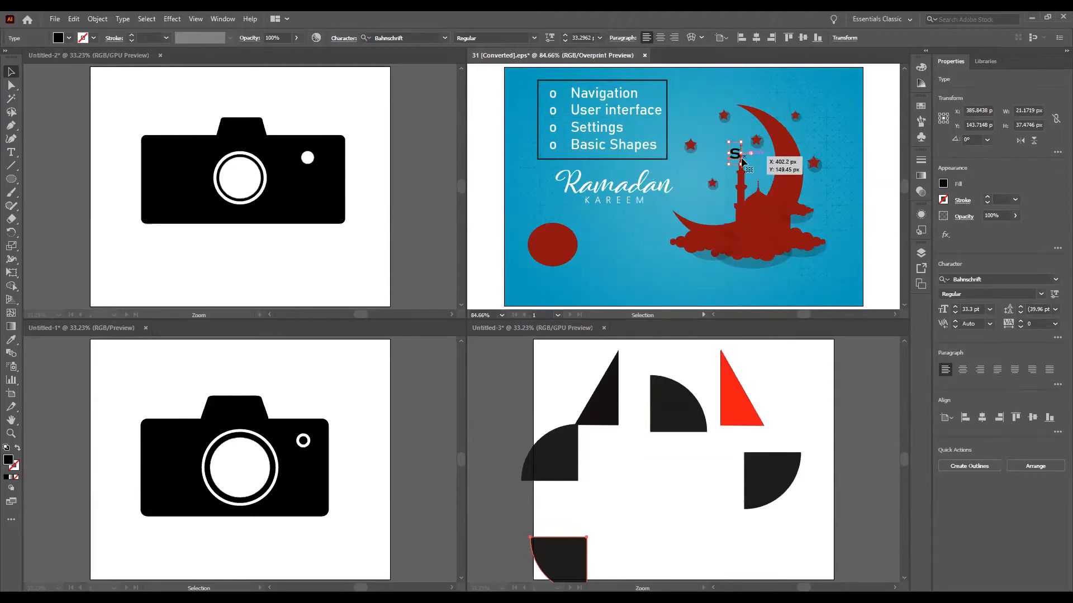
drag(735, 159, 241, 187)
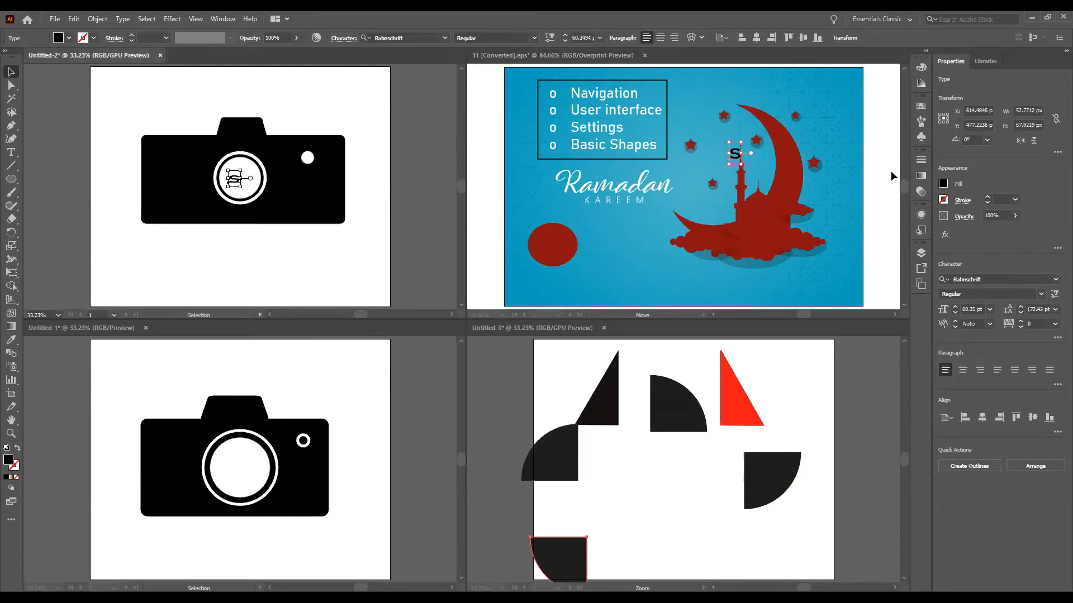
Step: Copy the red ellipse from the Ramadan artwork onto the camera lens in Untitled-1 and into the middle of Untitled-3
click(549, 245)
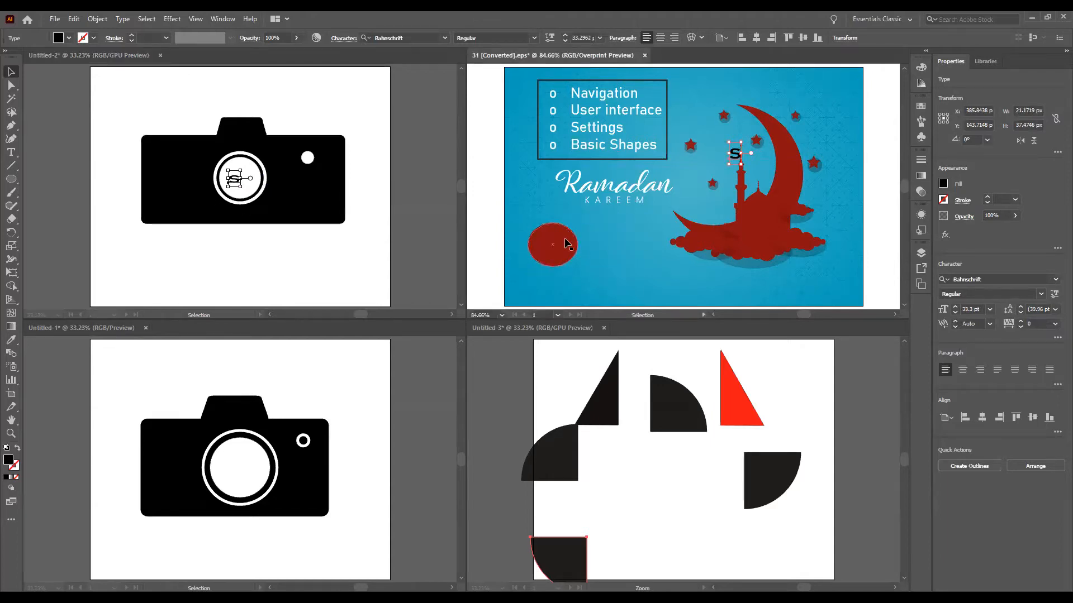
drag(567, 244, 244, 468)
drag(348, 458, 333, 459)
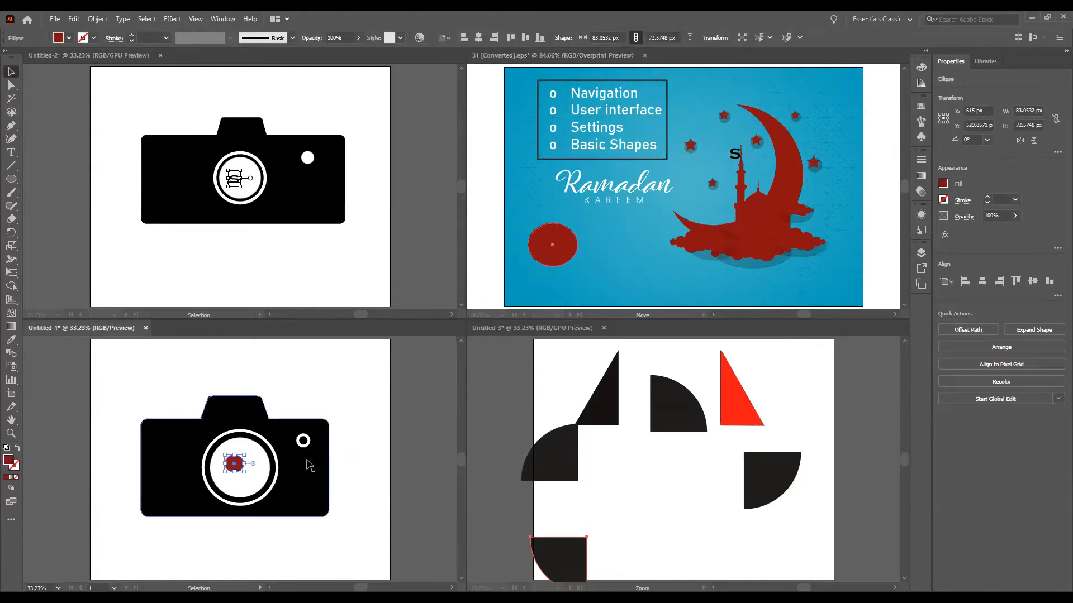
drag(235, 463, 676, 471)
click(735, 520)
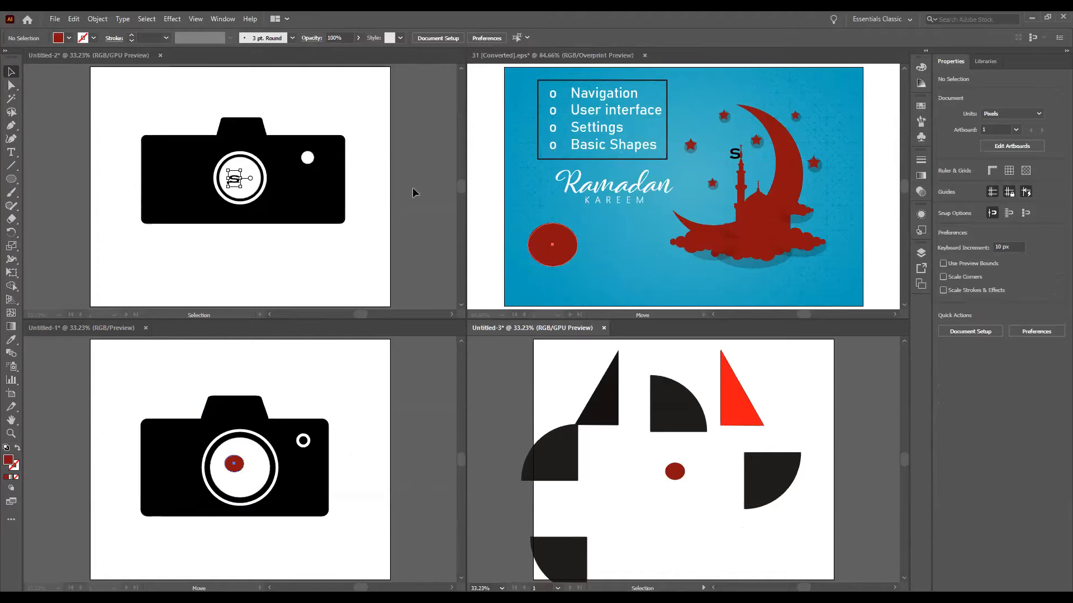
click(223, 19)
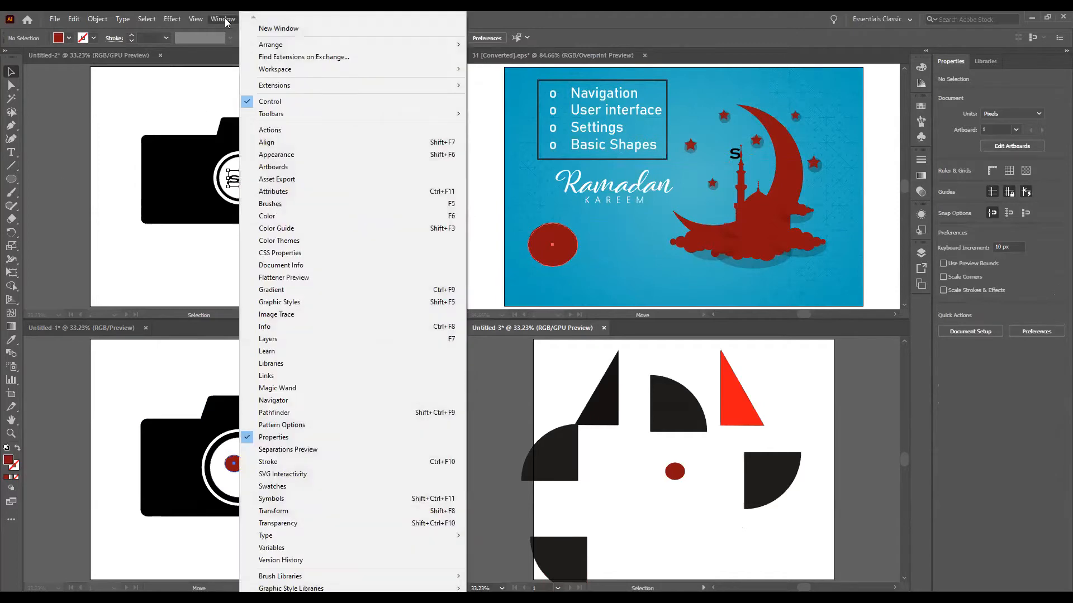
mouse_move(263, 51)
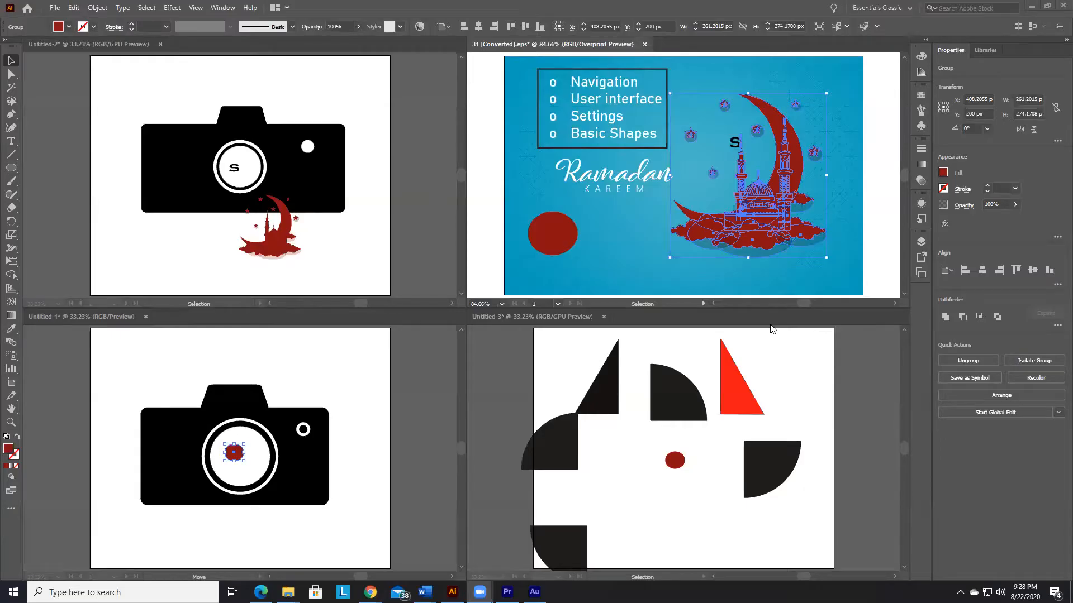
Step: Undo the copy of the moon-and-mosque group in Untitled-2 and return to the Ramadan artwork
click(407, 259)
key(ctrl+z)
click(790, 266)
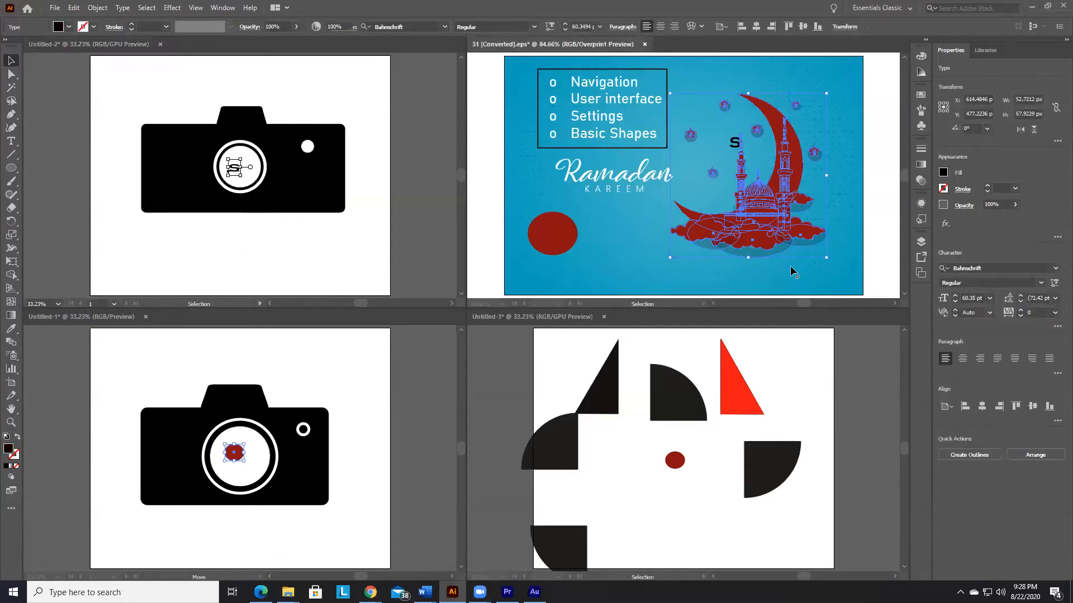
click(752, 204)
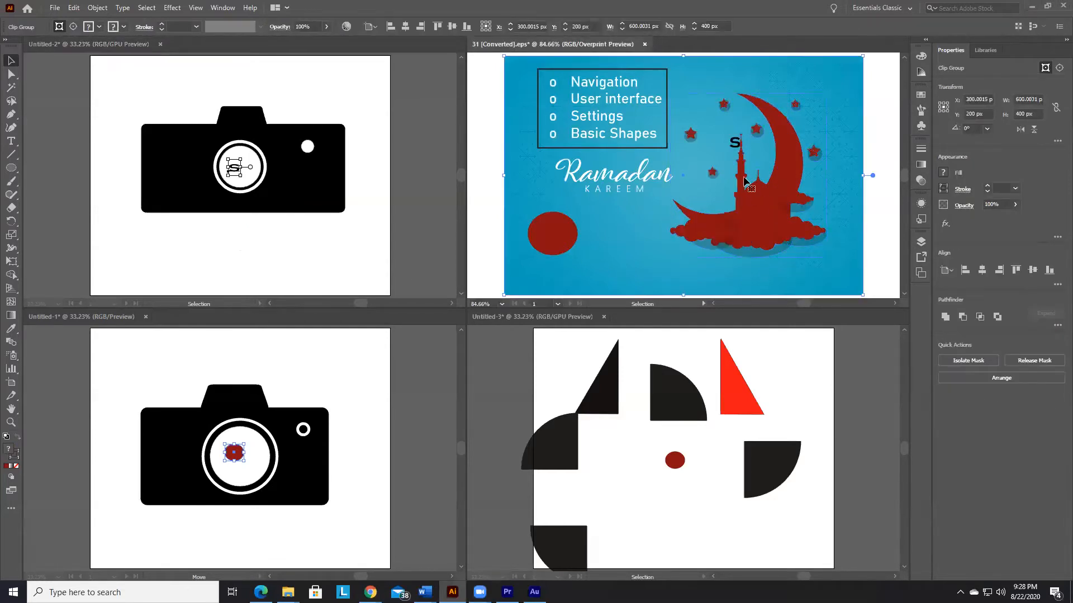
click(921, 241)
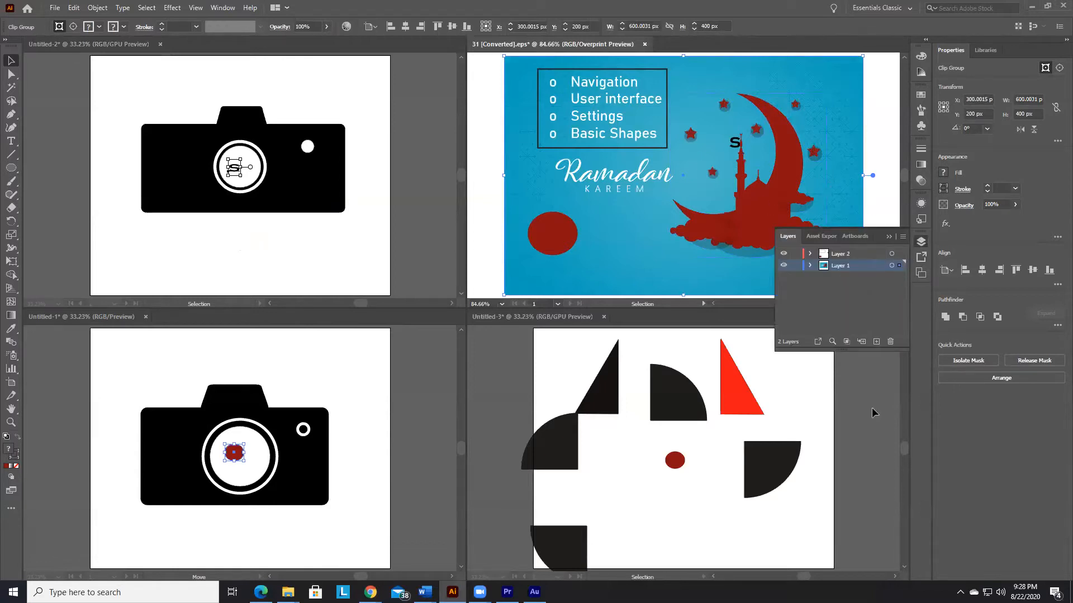
click(889, 236)
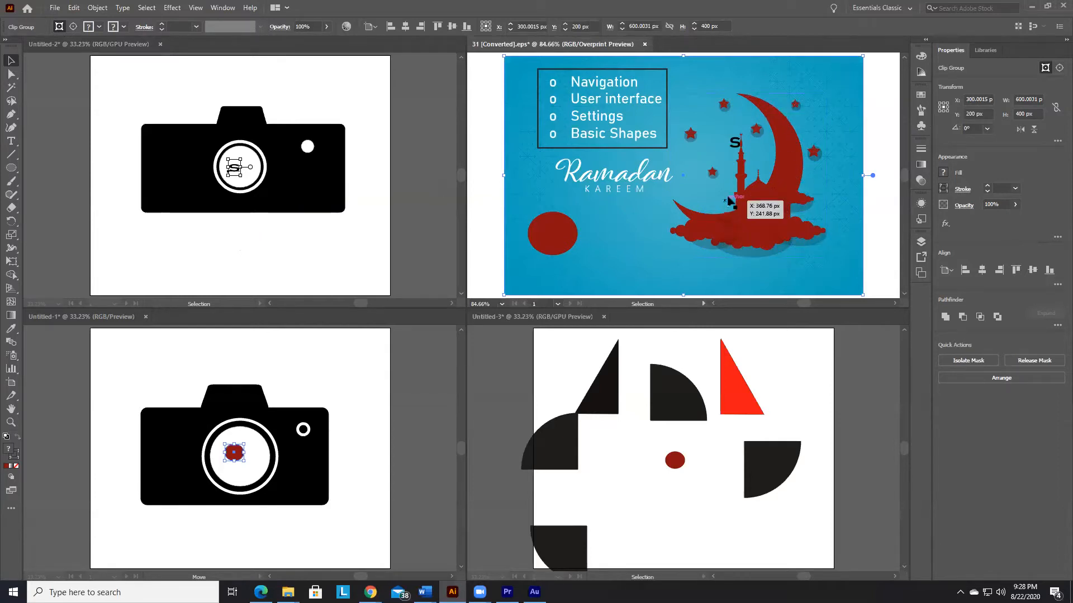
drag(762, 210, 461, 256)
click(489, 250)
click(497, 233)
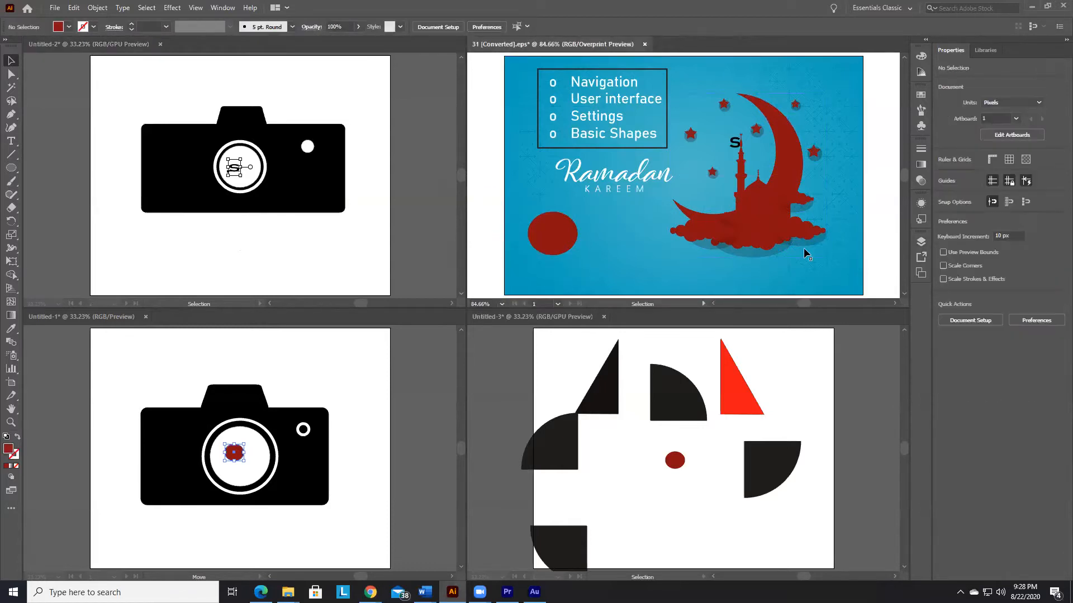
Step: Copy the moon-and-mosque group into Untitled-2 at about 550 × 354 px and into Untitled-3 at about 516 × 475 px
click(763, 200)
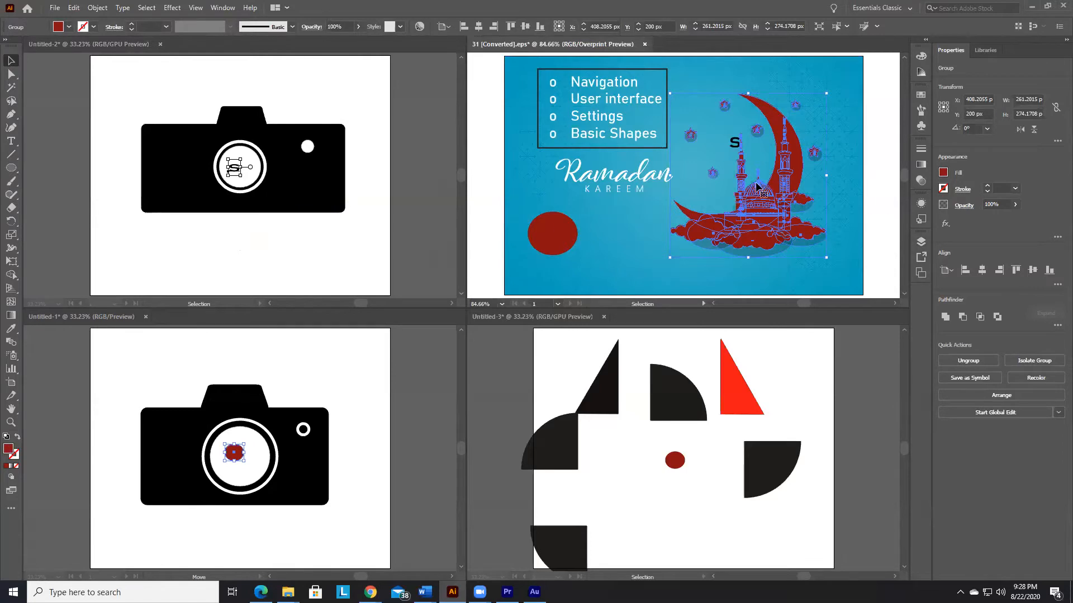
drag(758, 192, 338, 278)
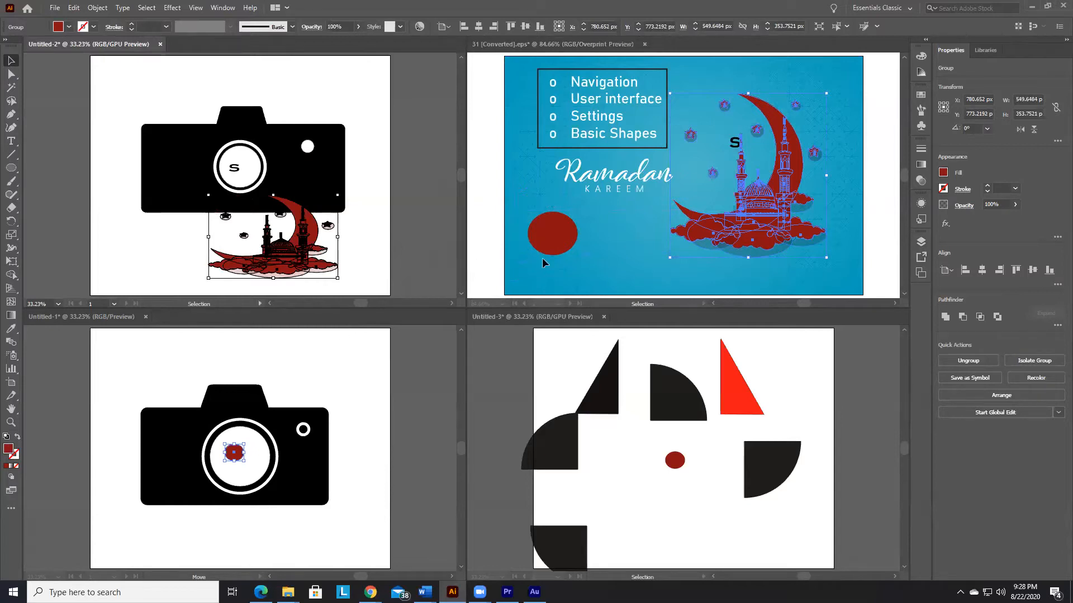
click(761, 196)
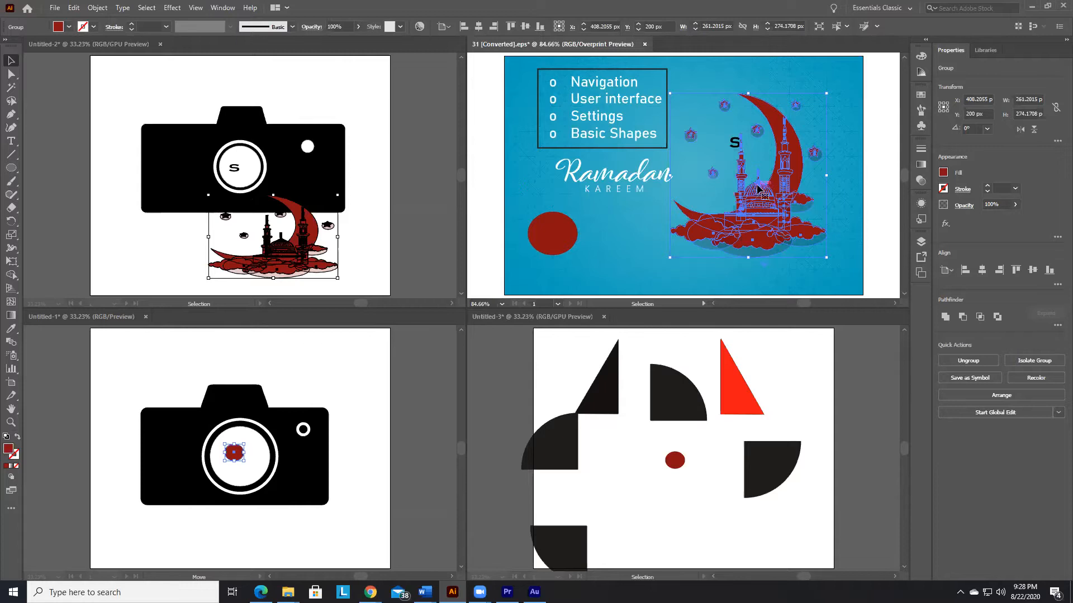
drag(761, 208, 776, 542)
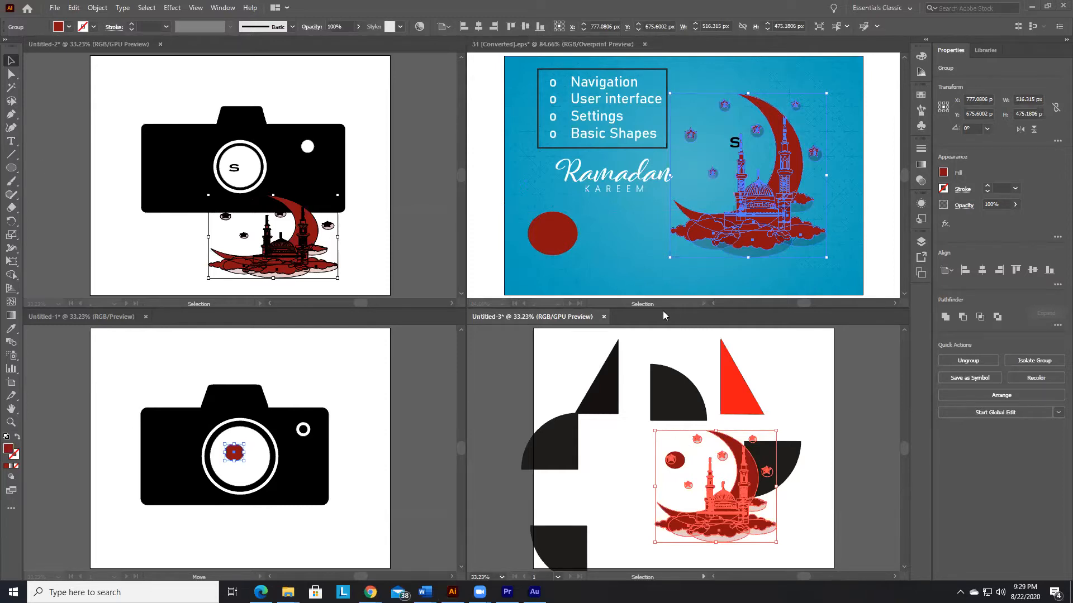
Step: Check the lesson outline in the Word document Dokument1 and return to Illustrator
mouse_move(424, 592)
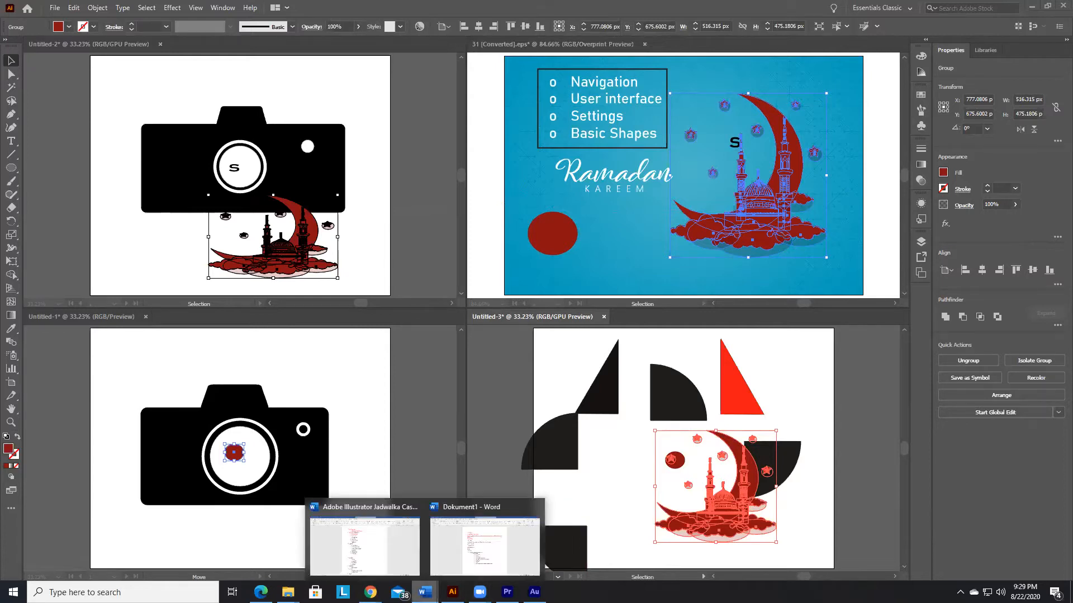
click(504, 569)
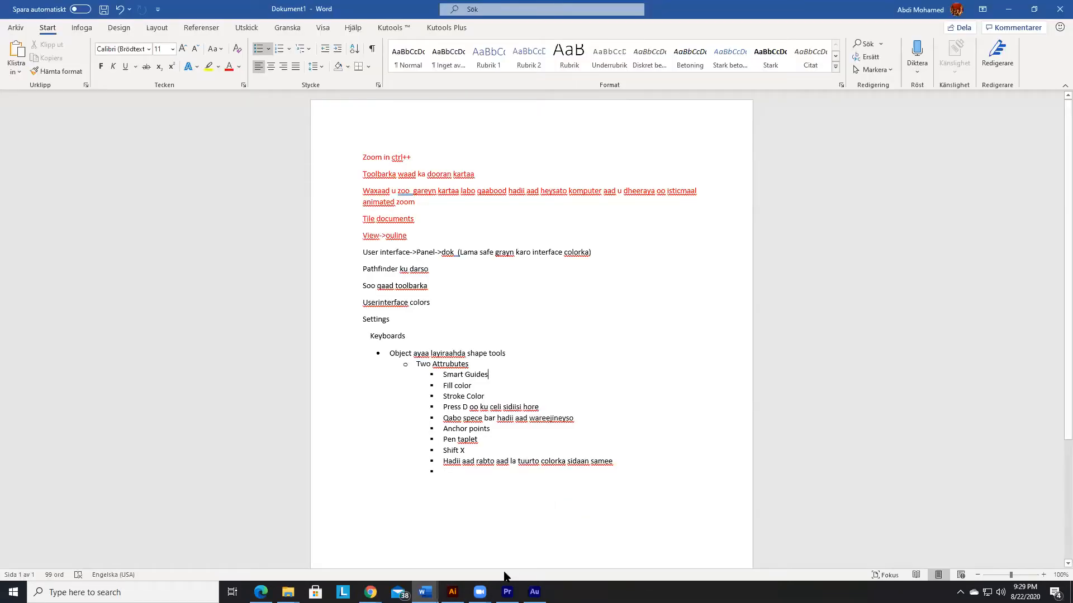
click(1008, 9)
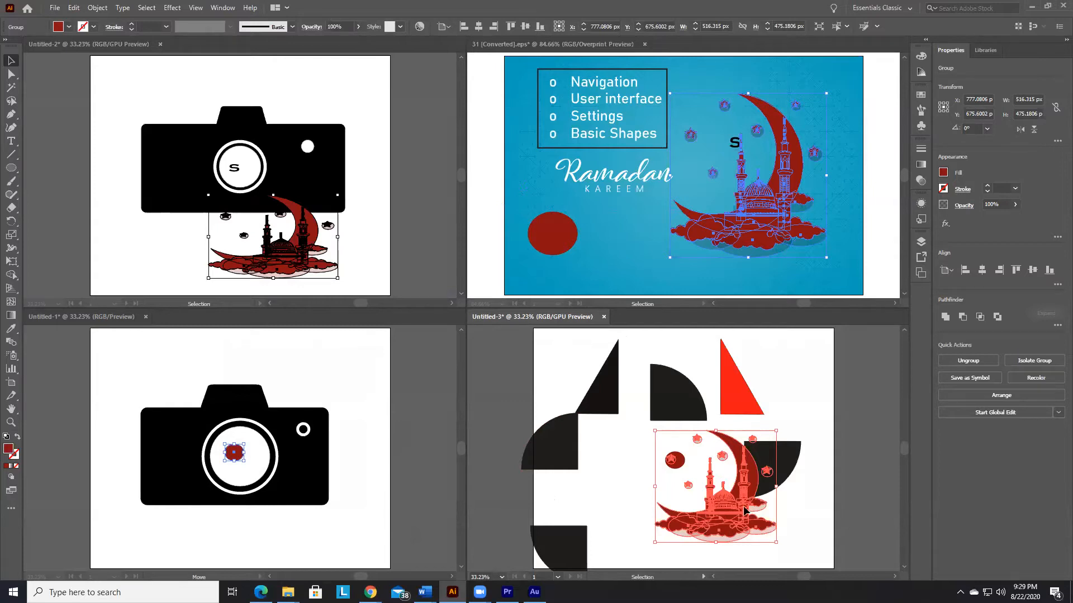
Step: Zoom in closely on the blue background pattern near the upper edge of the Ramadan artwork with the Zoom tool
click(768, 242)
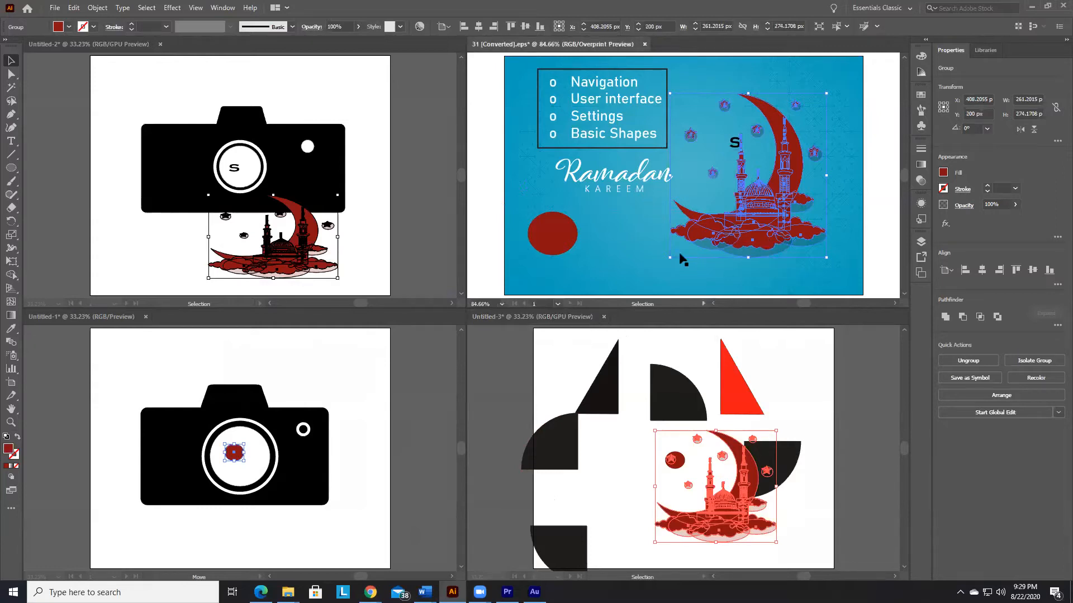
click(685, 273)
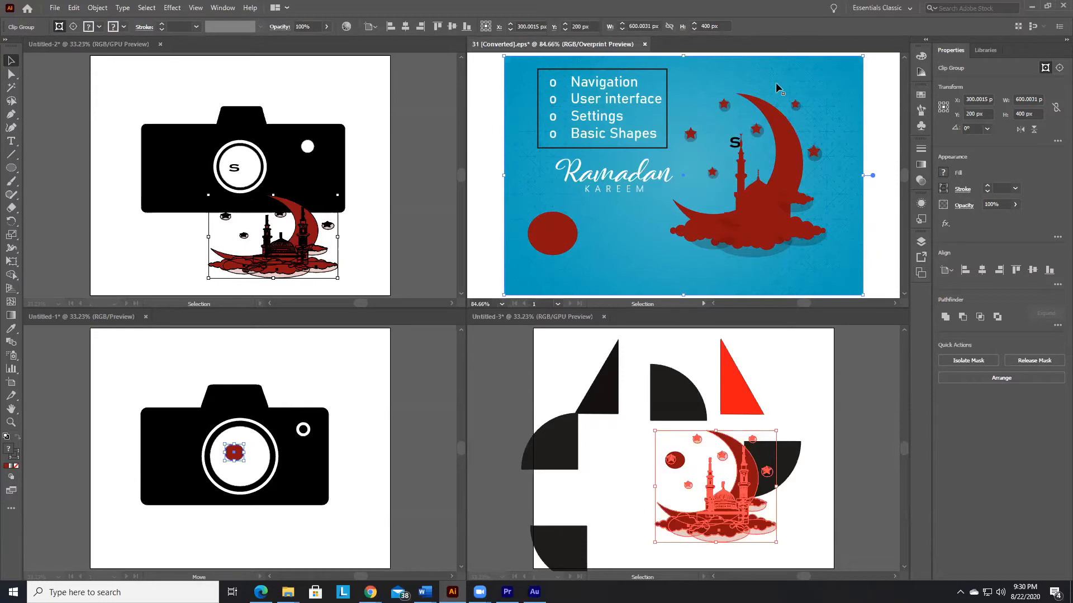
click(10, 422)
drag(732, 77, 788, 77)
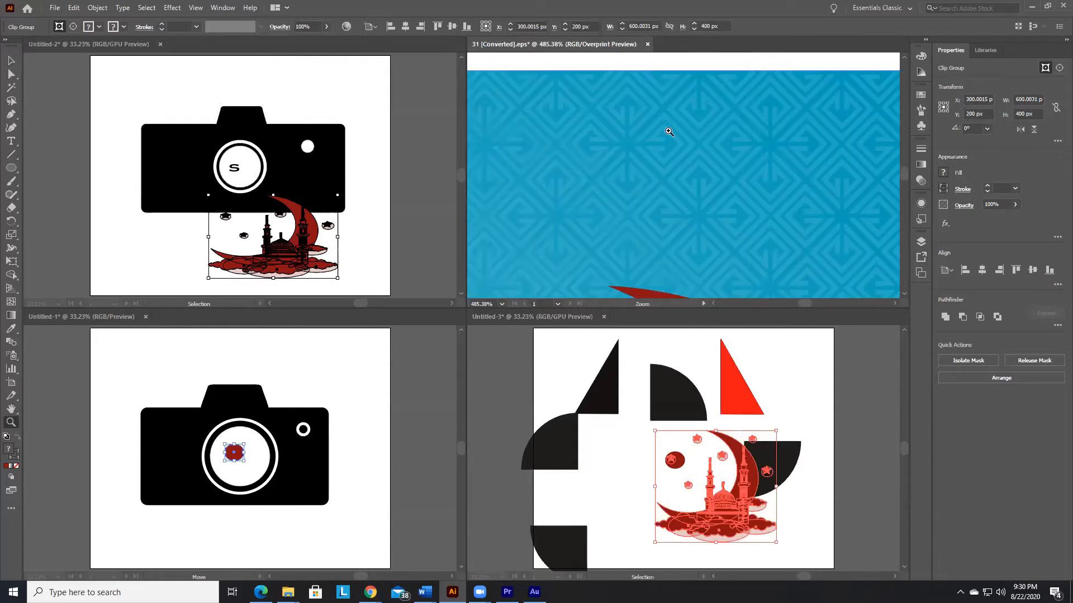
drag(659, 106, 759, 116)
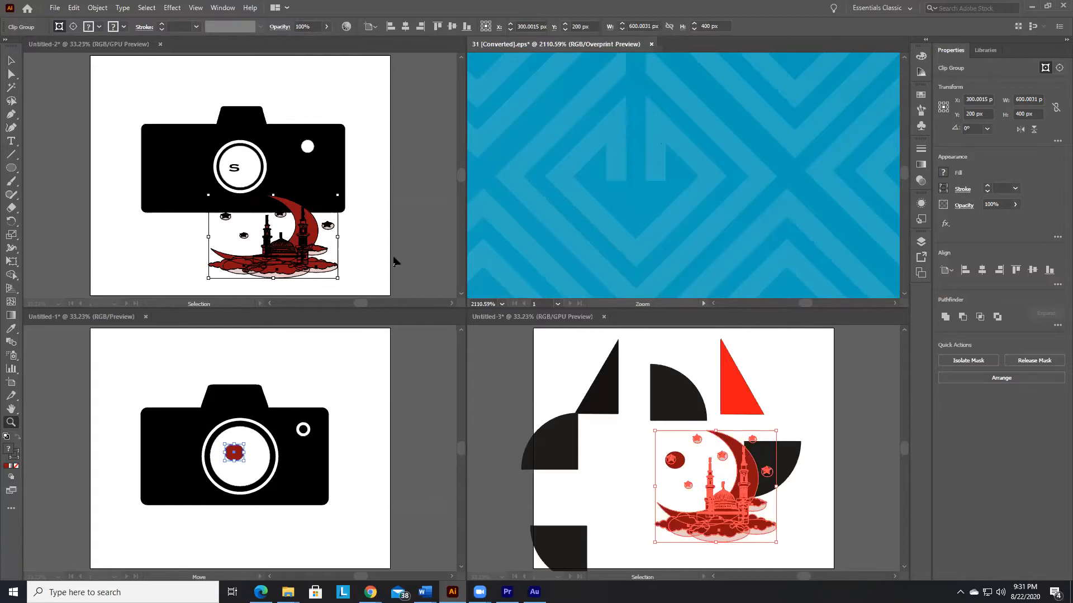
Step: Switch back to the Selection tool and fit the Ramadan artboard in its tiled window
click(163, 242)
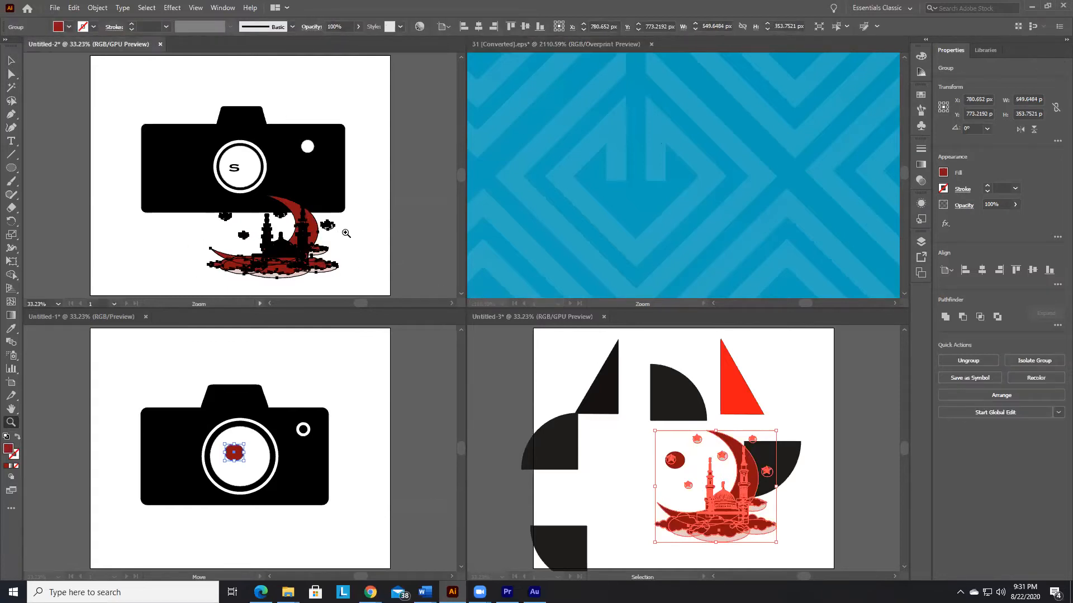
click(11, 60)
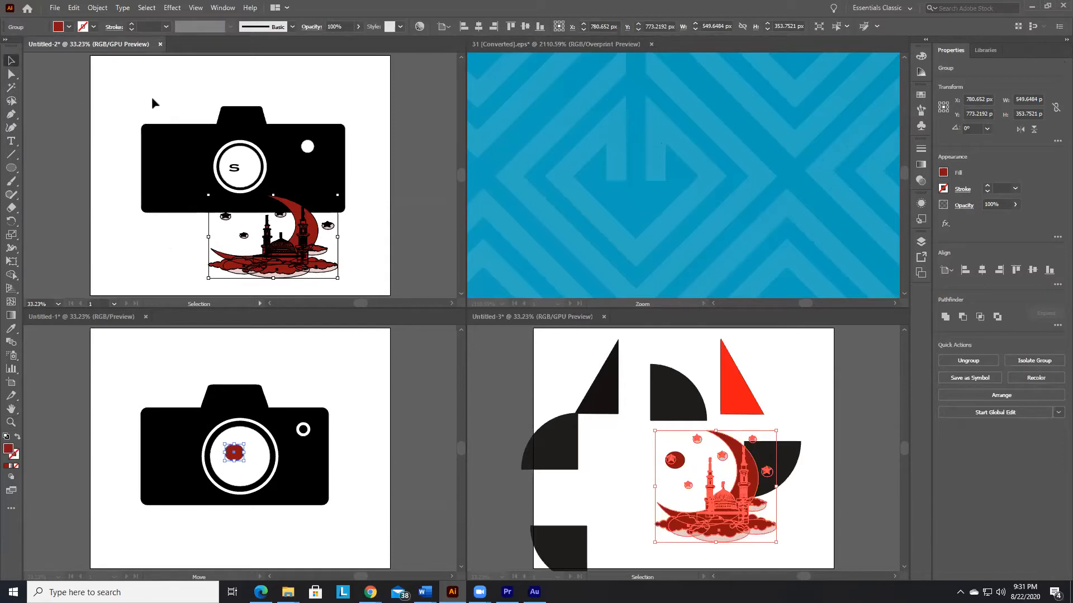
click(658, 183)
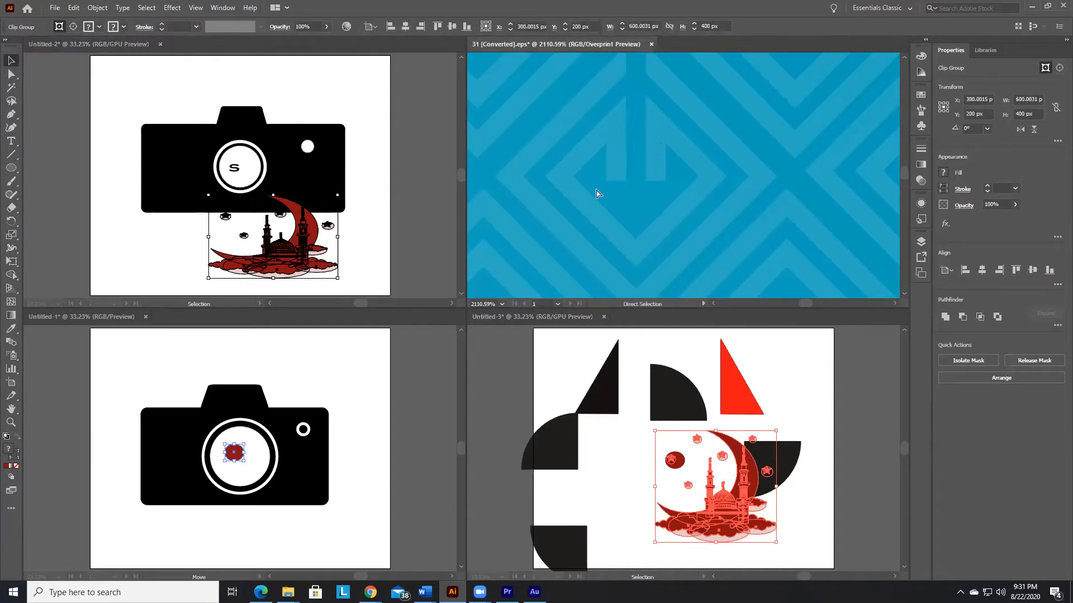
key(ctrl+0)
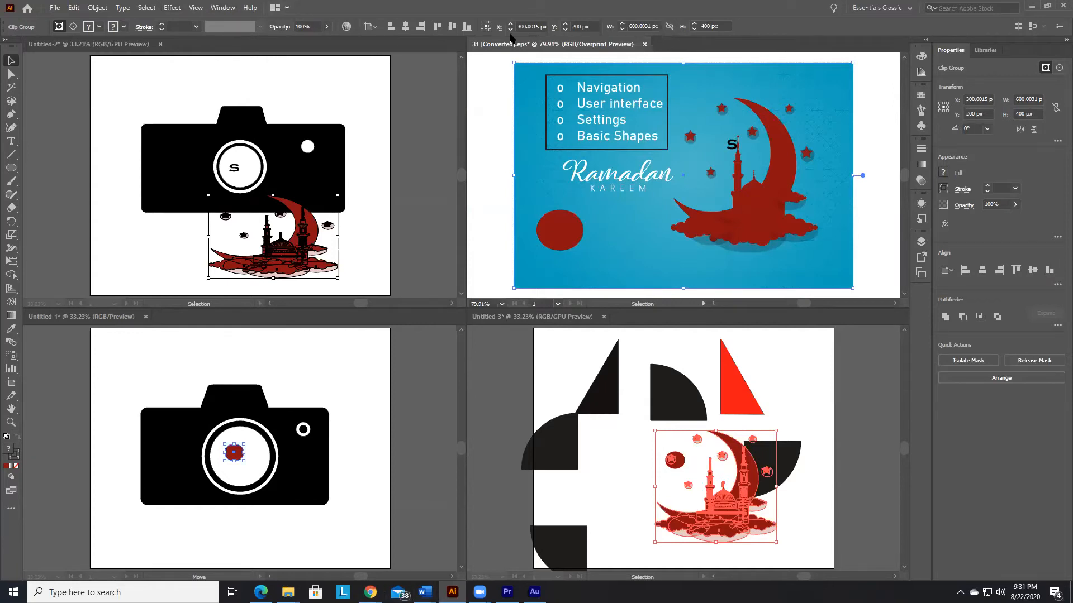
Step: Consolidate all document windows into tabs, and look through Untitled-2, Untitled-1 and Untitled-3 before returning to the Ramadan artwork
click(222, 7)
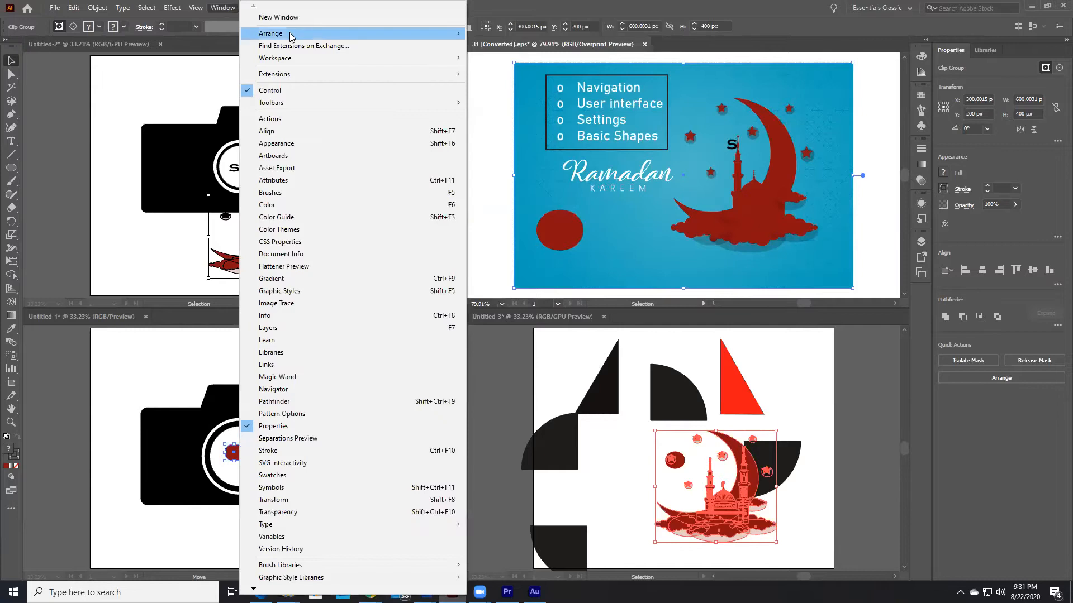
mouse_move(290, 35)
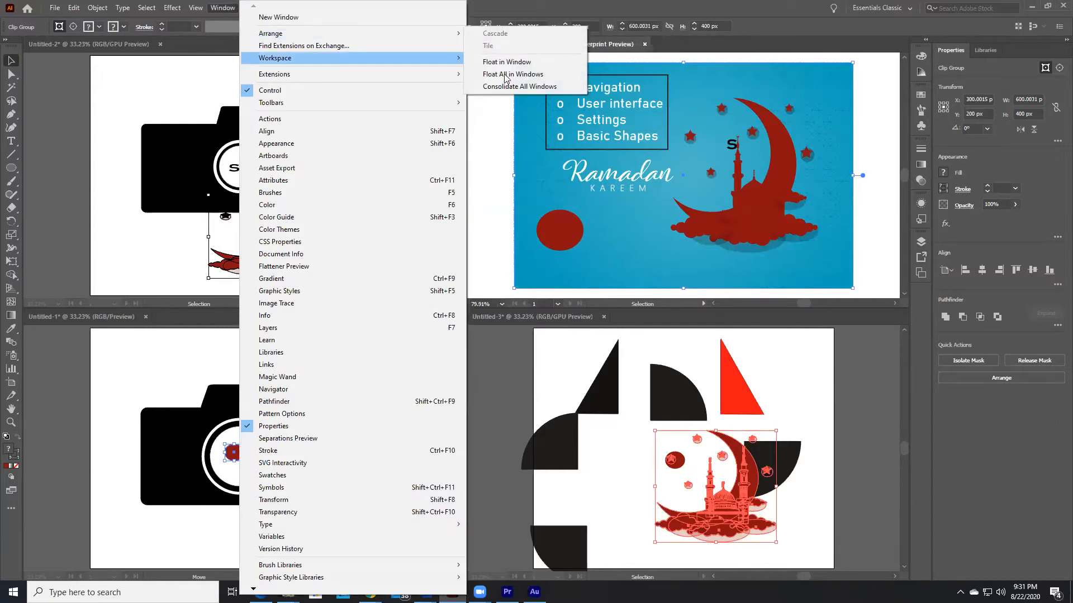
click(520, 86)
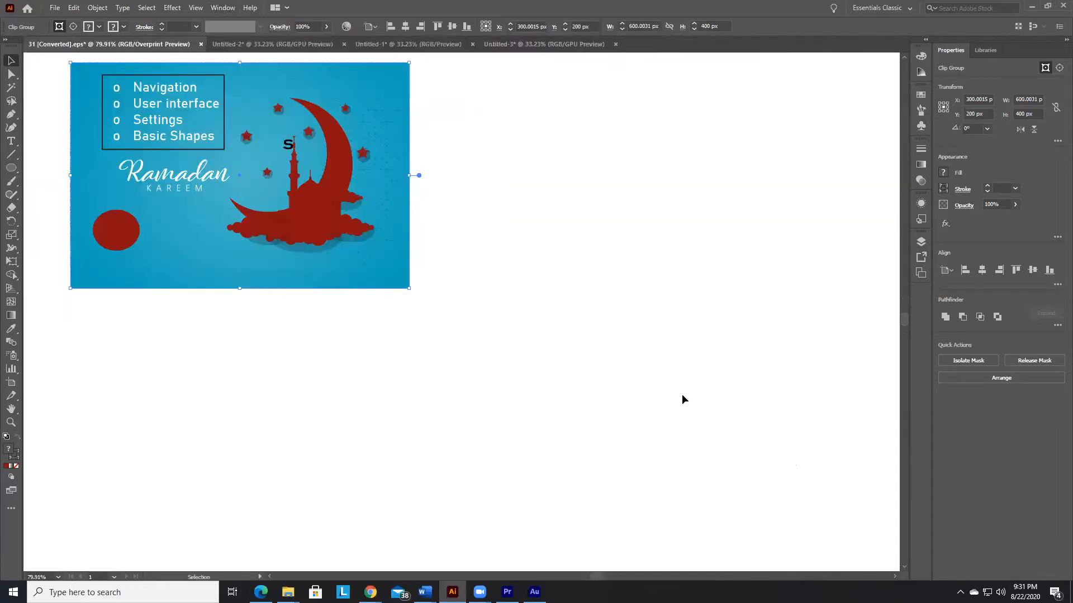
click(259, 44)
click(419, 45)
click(537, 43)
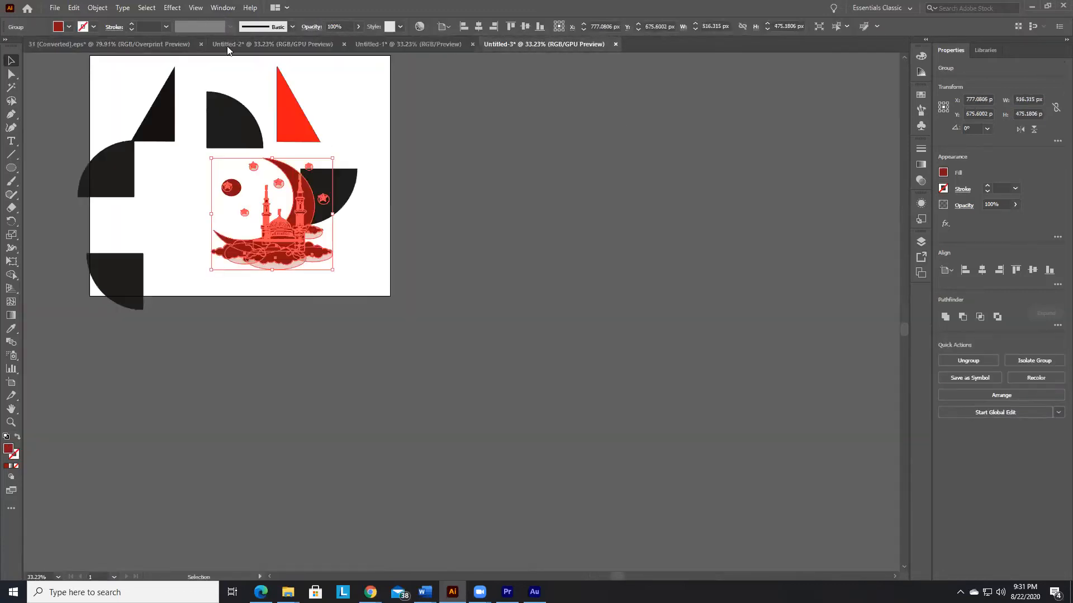
click(81, 44)
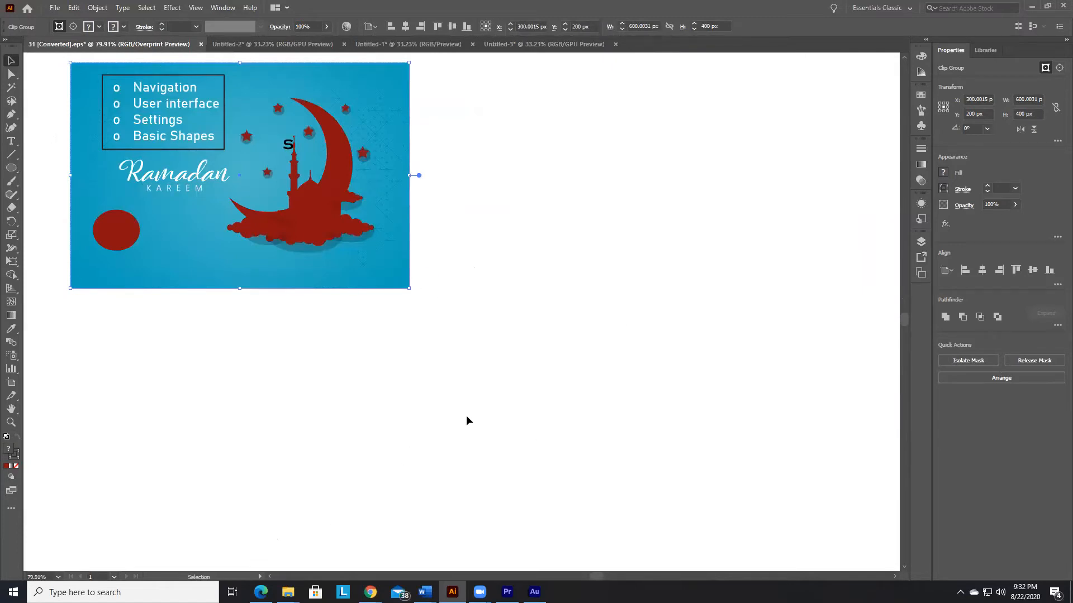
Step: View the Ramadan artwork at 100%, zoom in and out on it, and fit its artboard in the window
key(ctrl+1)
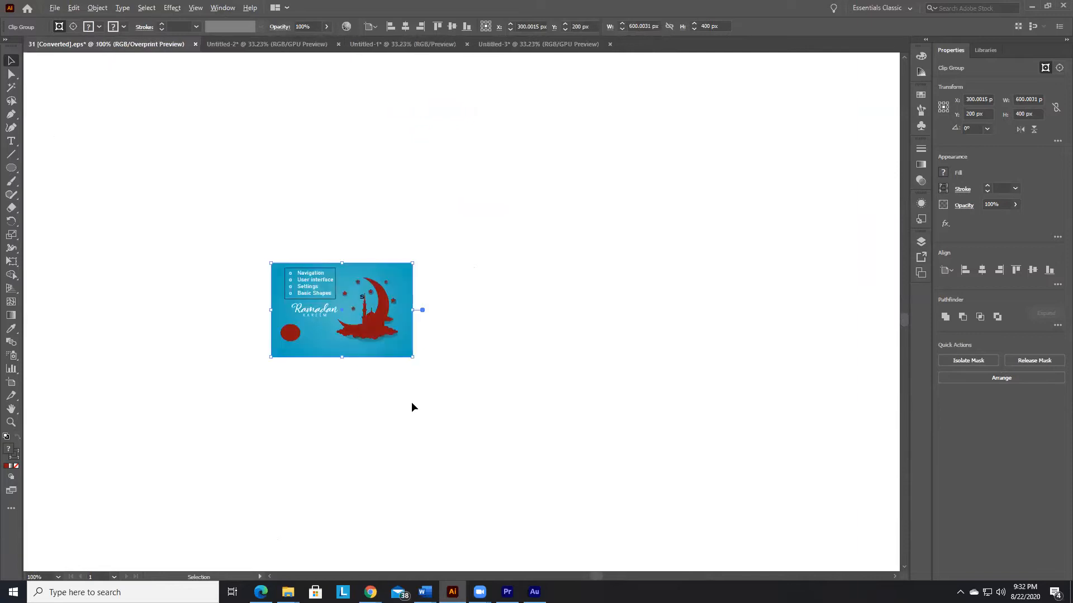
scroll(411, 401, up, 8)
scroll(411, 401, down, 3)
scroll(411, 401, up, 3)
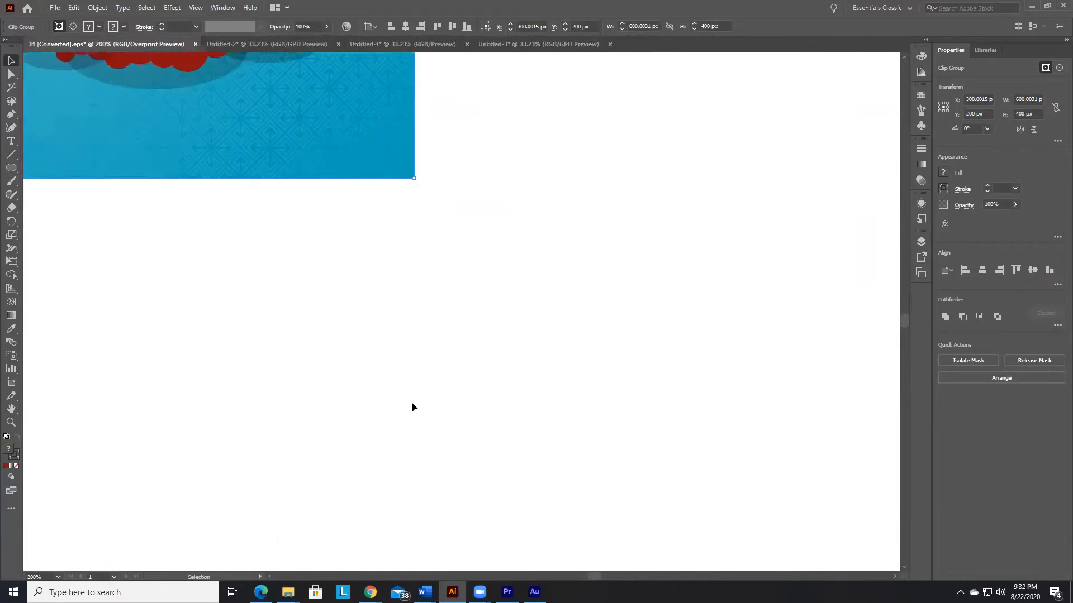
scroll(411, 401, down, 5)
key(ctrl+0)
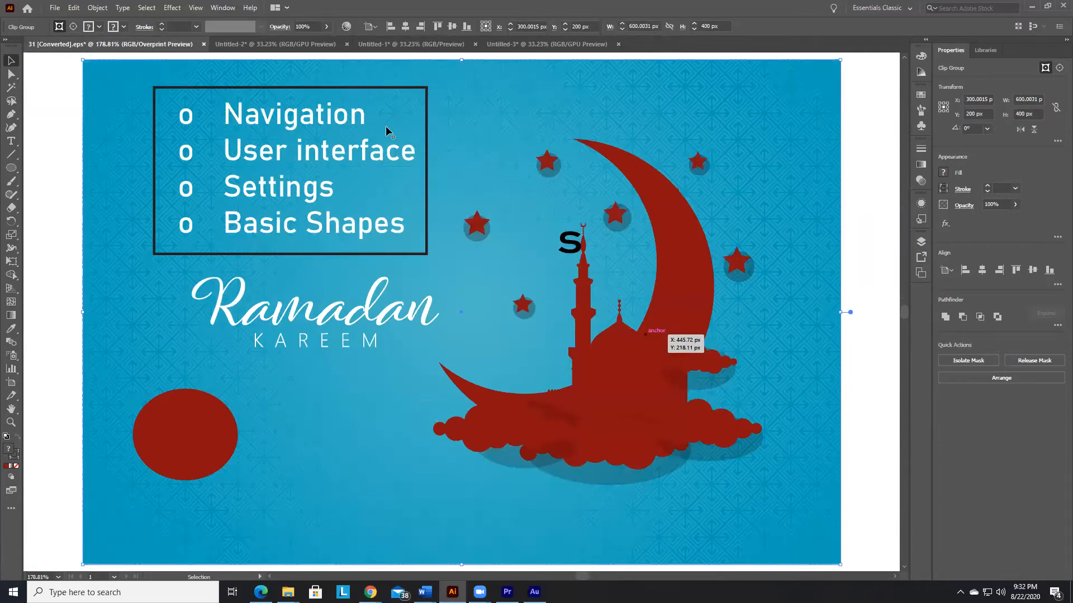
Step: Tile all open document windows and consolidate them back into tabs
click(228, 9)
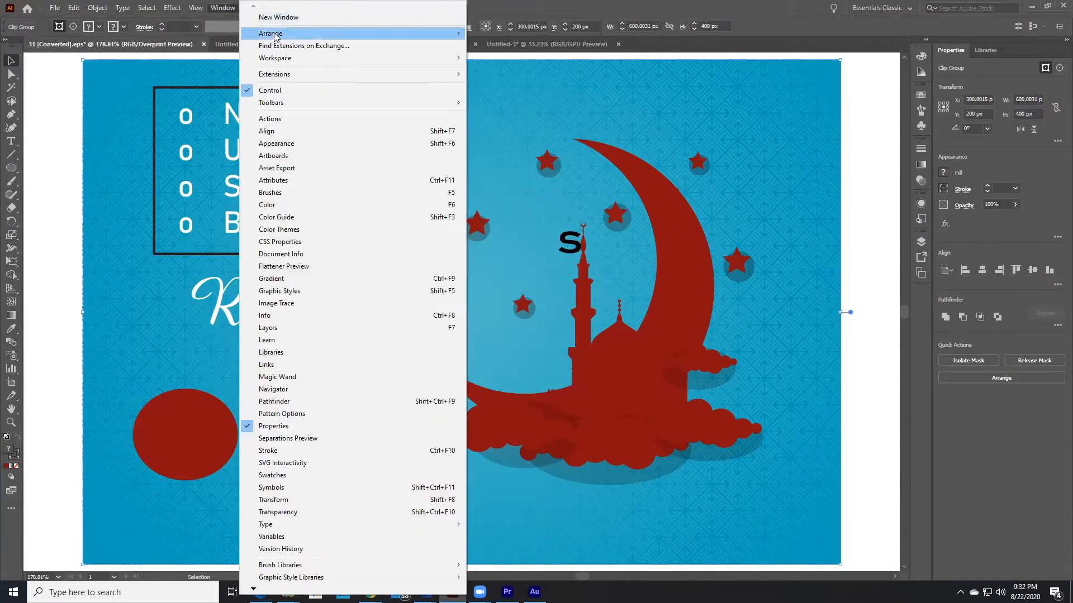
mouse_move(268, 37)
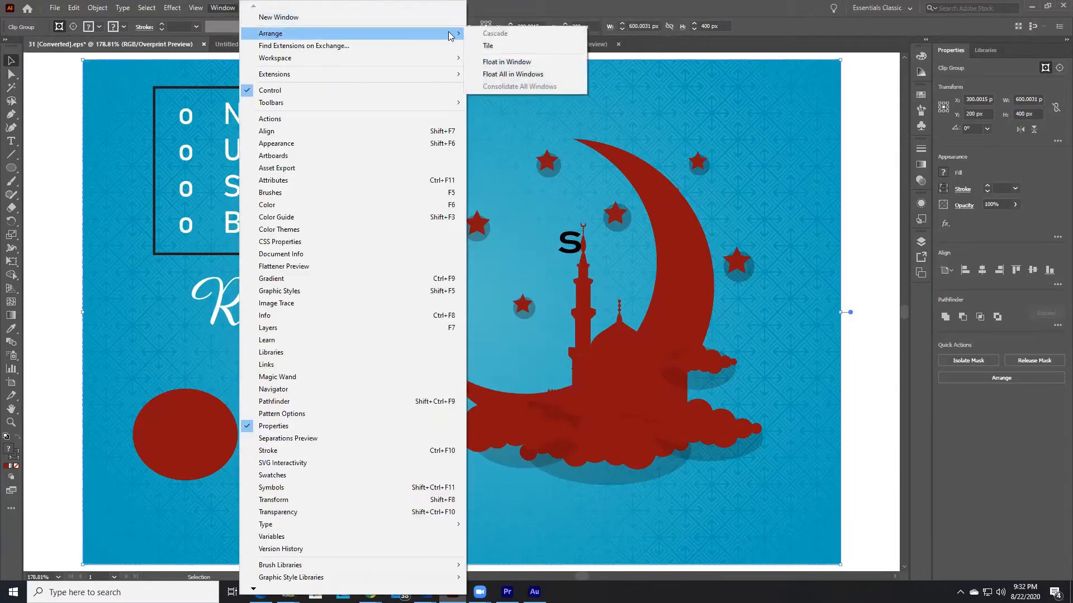
click(508, 49)
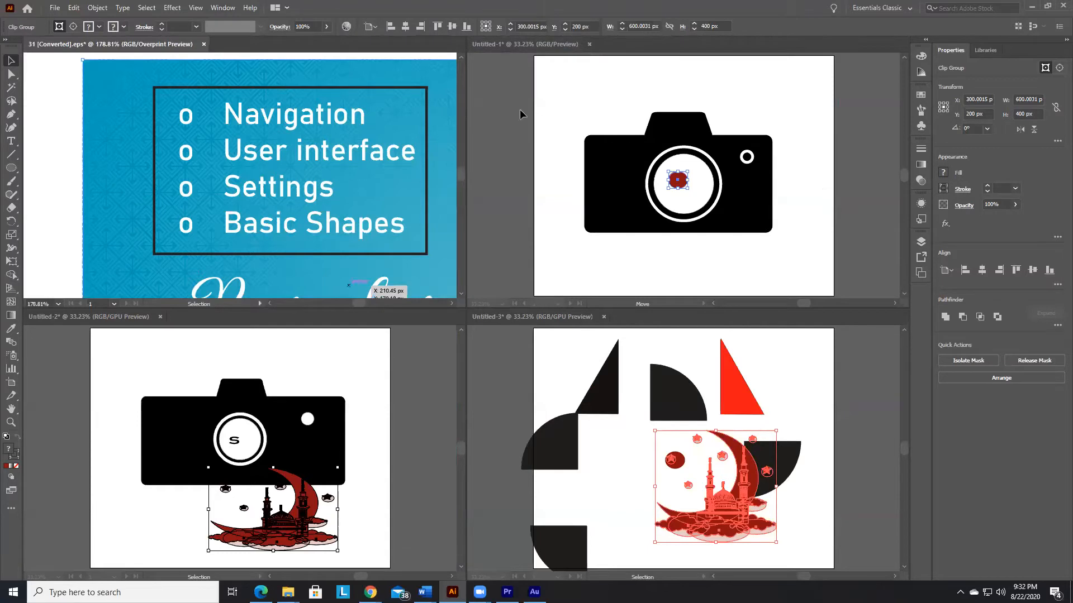
click(222, 9)
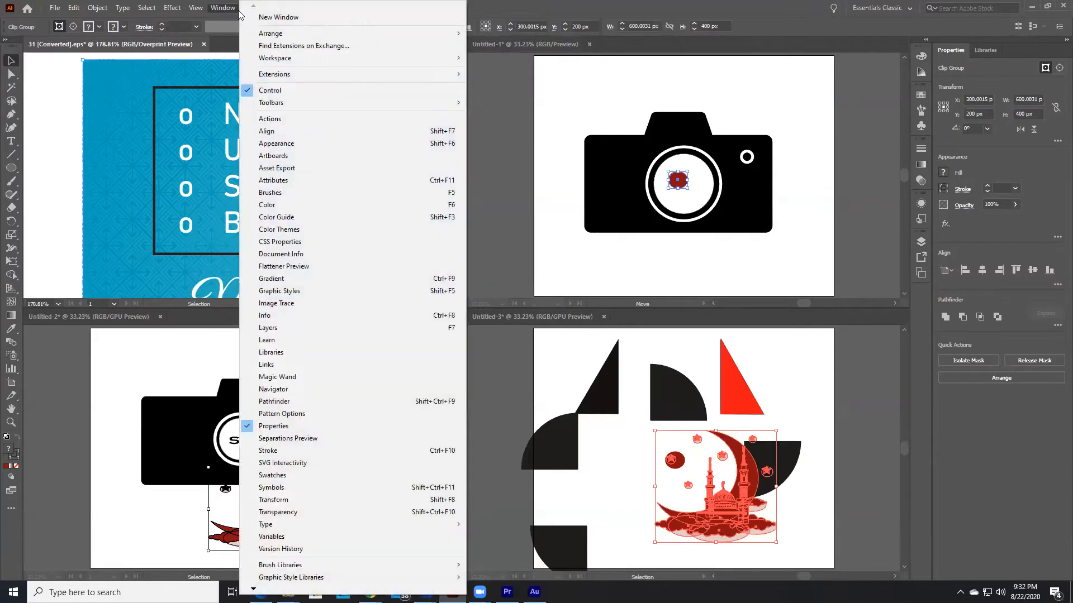
mouse_move(427, 35)
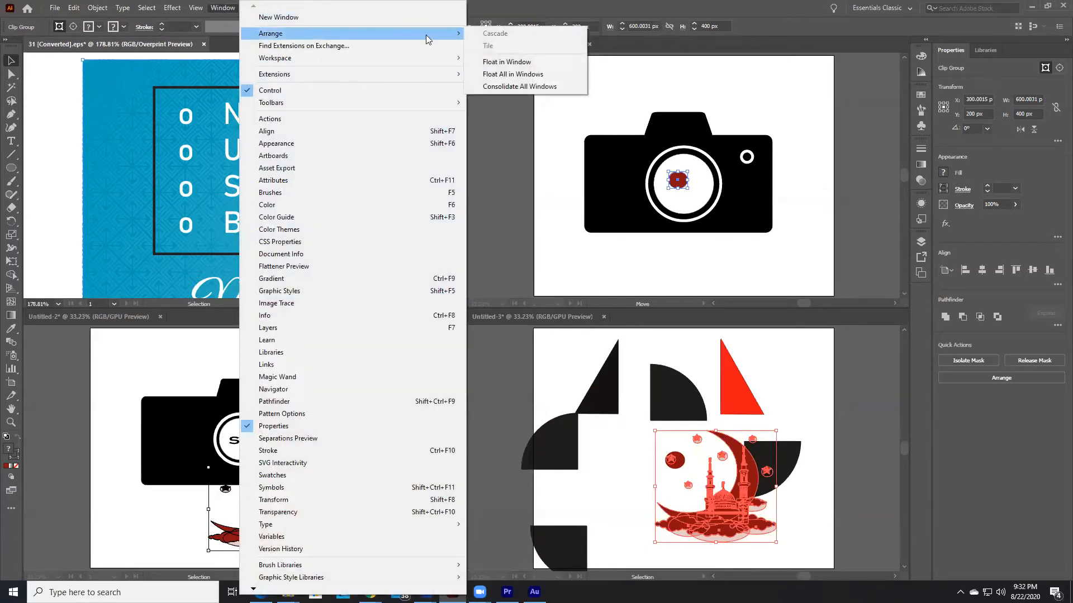
click(512, 89)
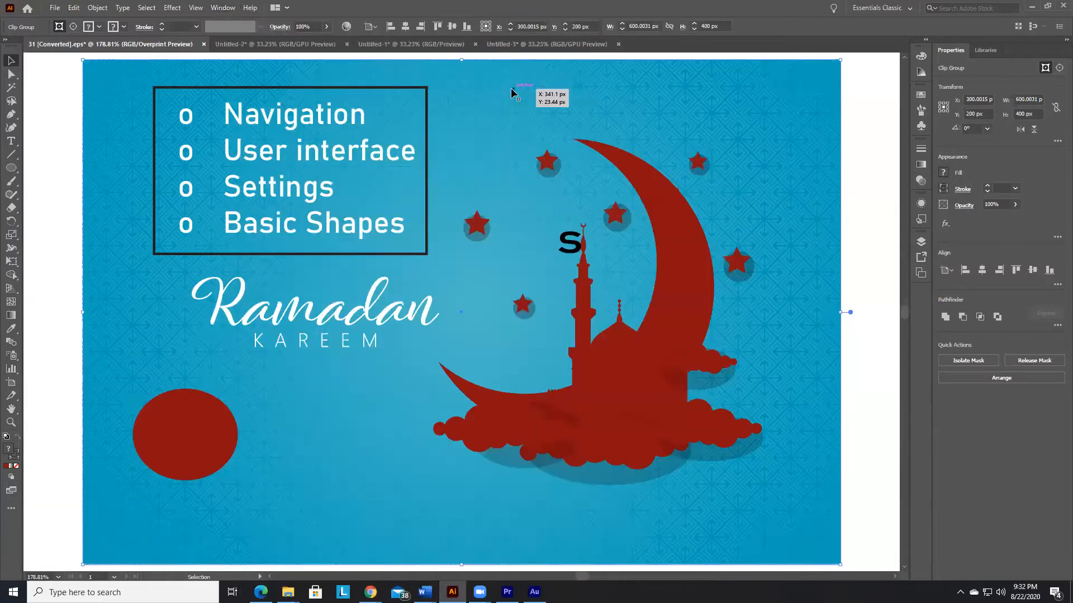
Step: Look through the Untitled-2, Untitled-1 and Untitled-3 documents and return to the Ramadan artwork
click(317, 50)
click(399, 46)
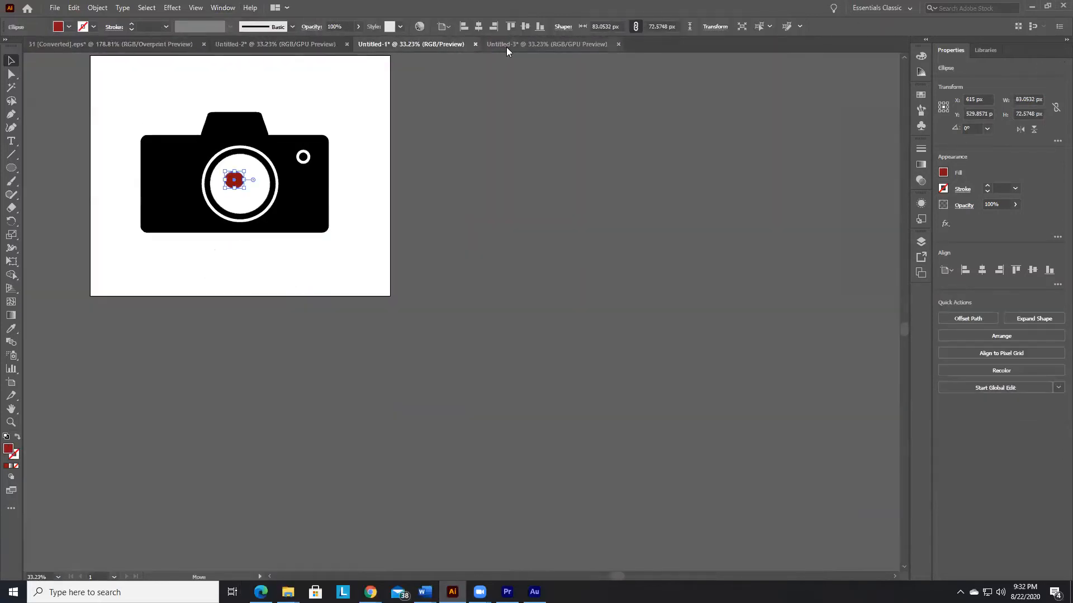
click(506, 47)
click(165, 43)
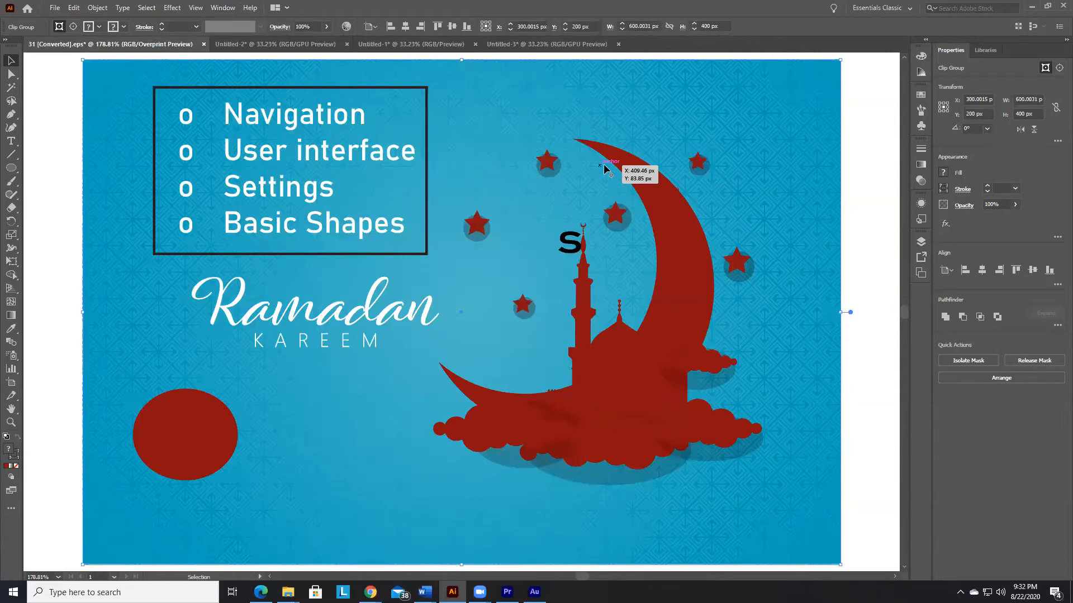
Step: Switch to Word to read the lesson notes in Dokument1, and return to Illustrator
mouse_move(425, 593)
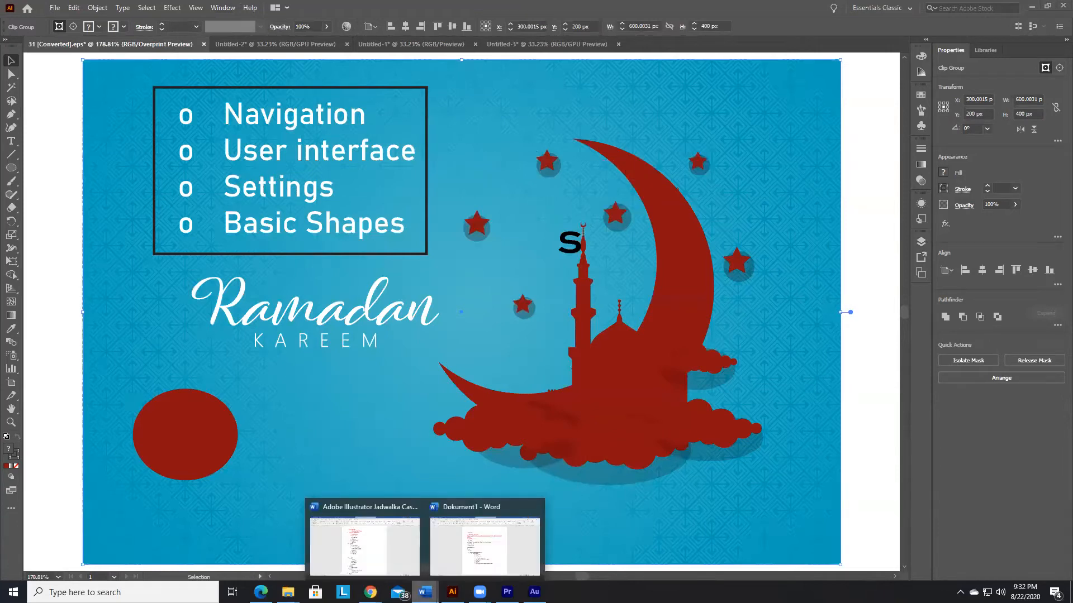
click(485, 546)
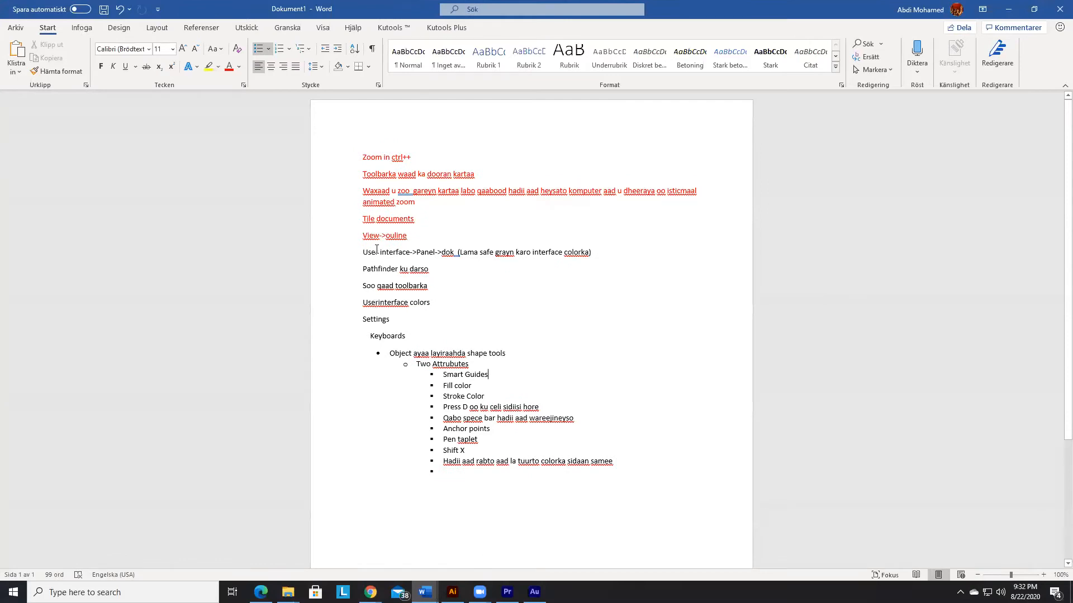
key(alt+Tab)
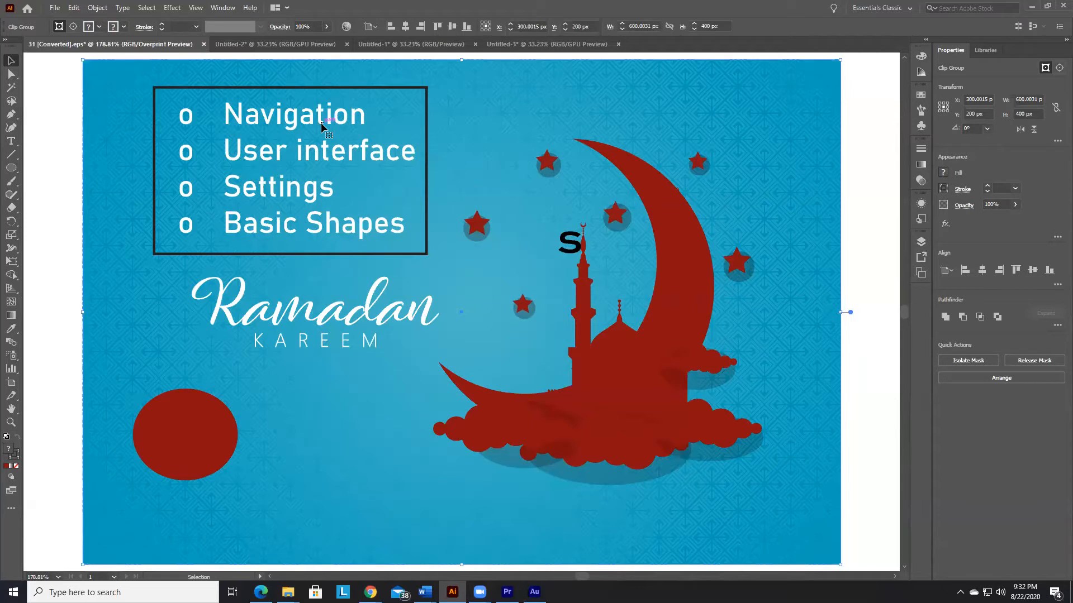
Step: Zoom in on the Ramadan artwork to 300% and back out to 150%
key(ctrl+plus)
key(ctrl+plus)
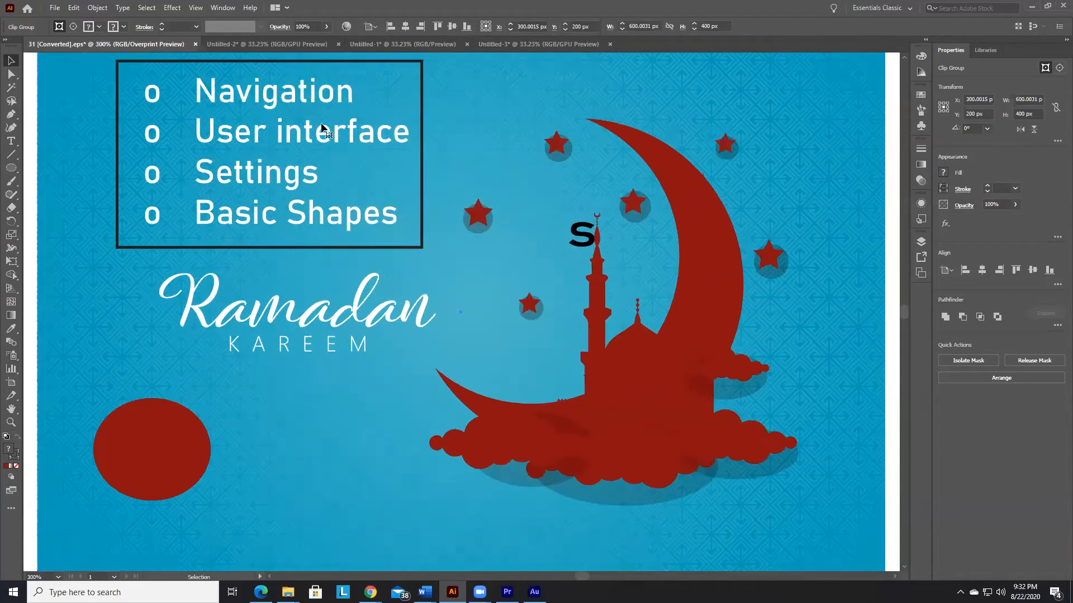
key(ctrl+minus)
key(ctrl+minus)
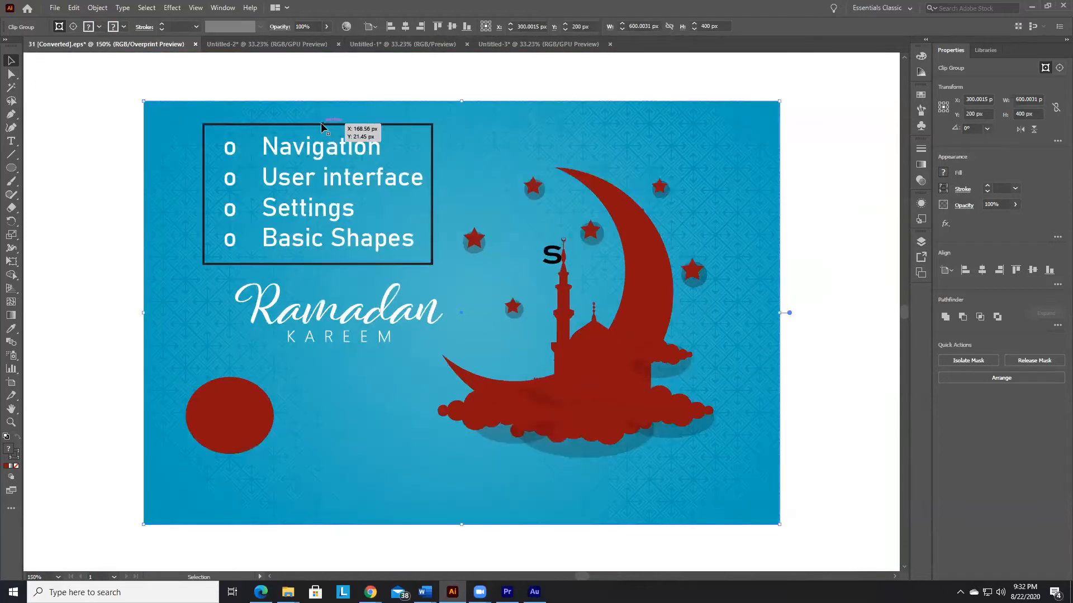
Step: Activate the Zoom tool and check the GPU Performance and Animated Zoom options in the Performance preferences
click(11, 423)
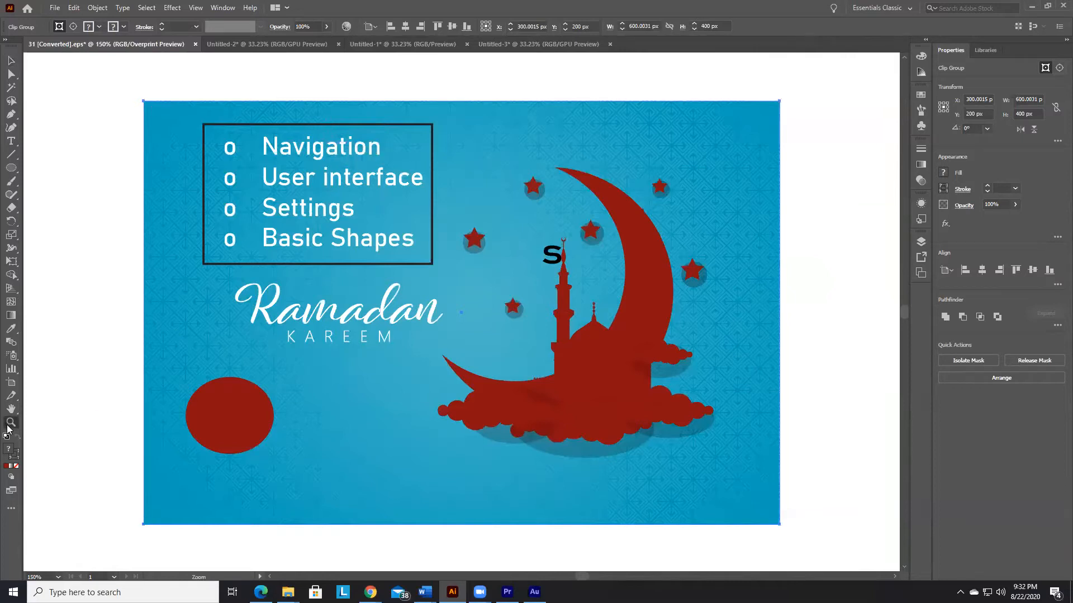
click(76, 7)
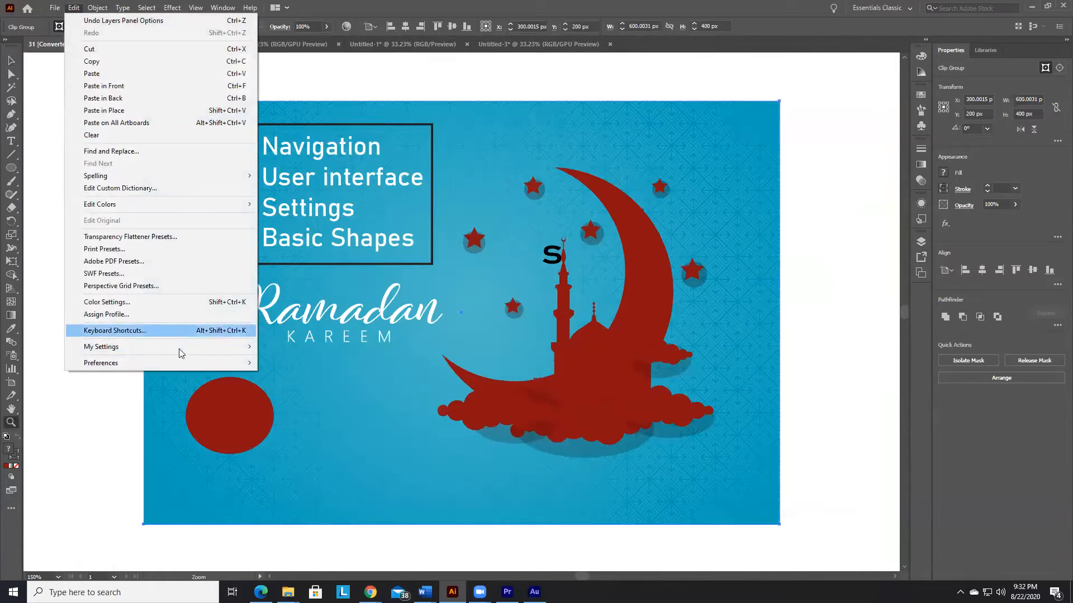
mouse_move(181, 360)
click(313, 363)
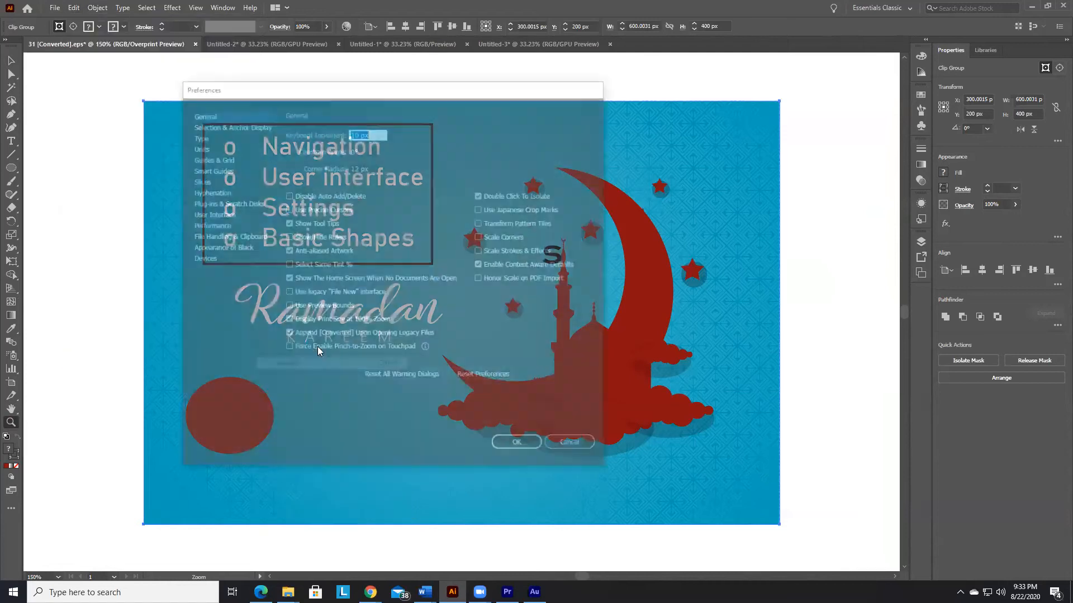
click(211, 225)
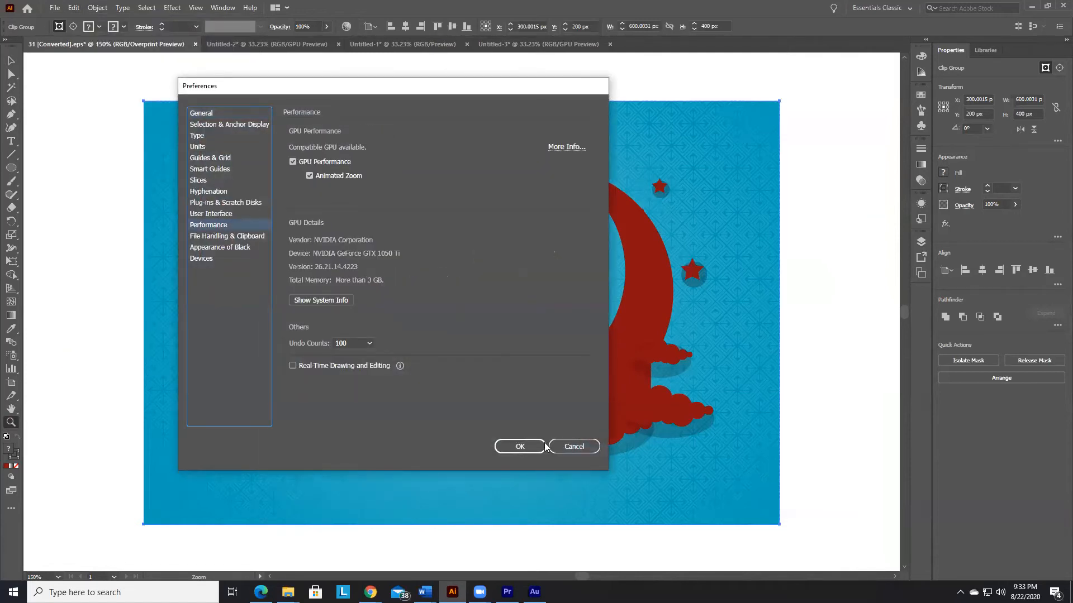
click(520, 446)
Step: Zoom in with the Zoom tool on the framed topic list and on the Ramadan Kareem lettering, fitting the artboard after each
drag(312, 217, 458, 237)
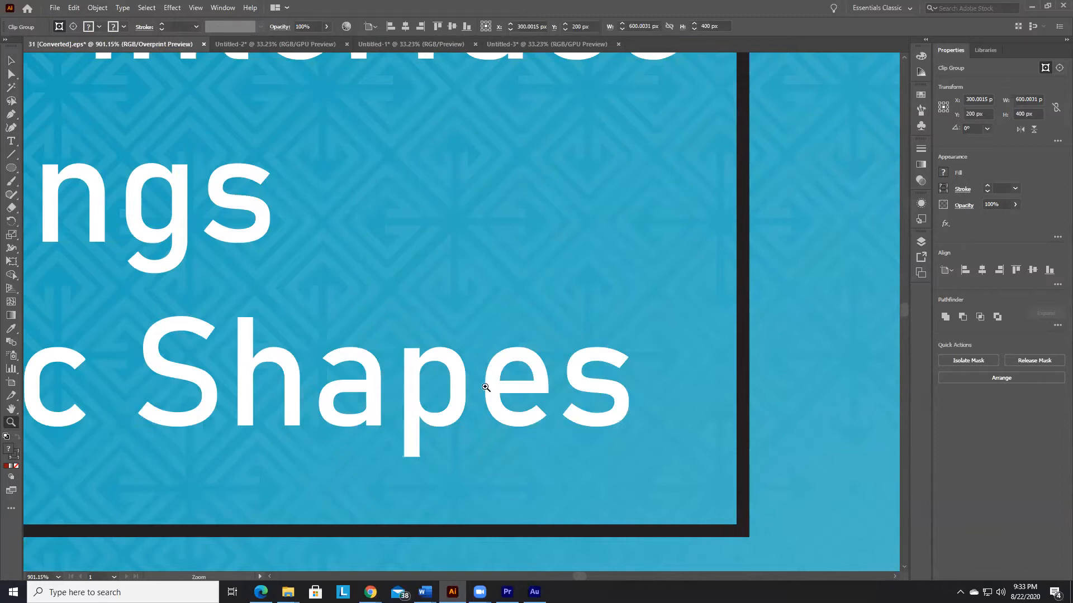
key(ctrl+0)
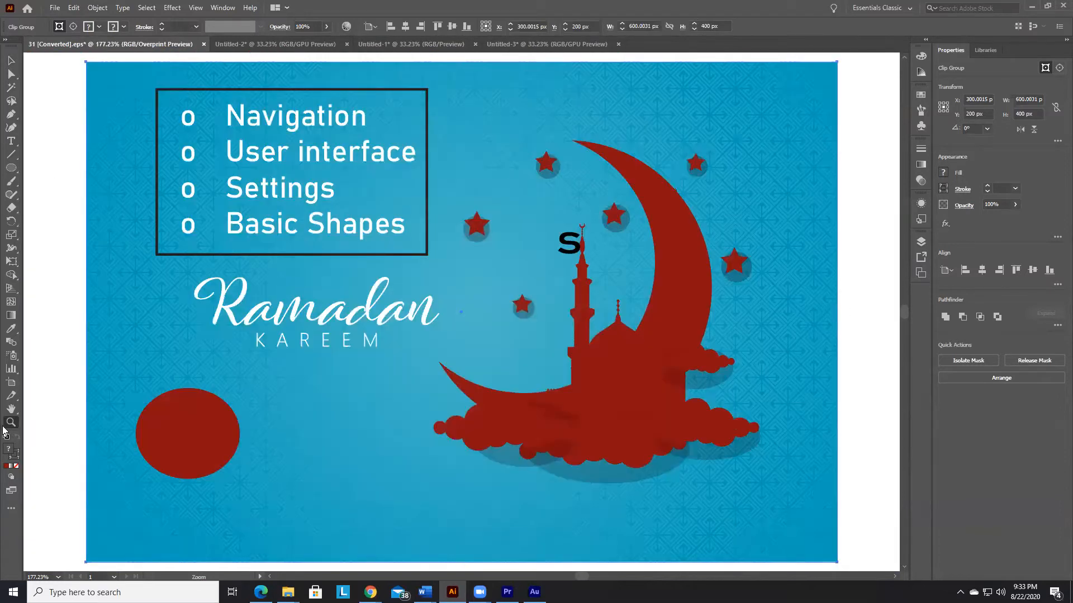
drag(434, 368, 479, 369)
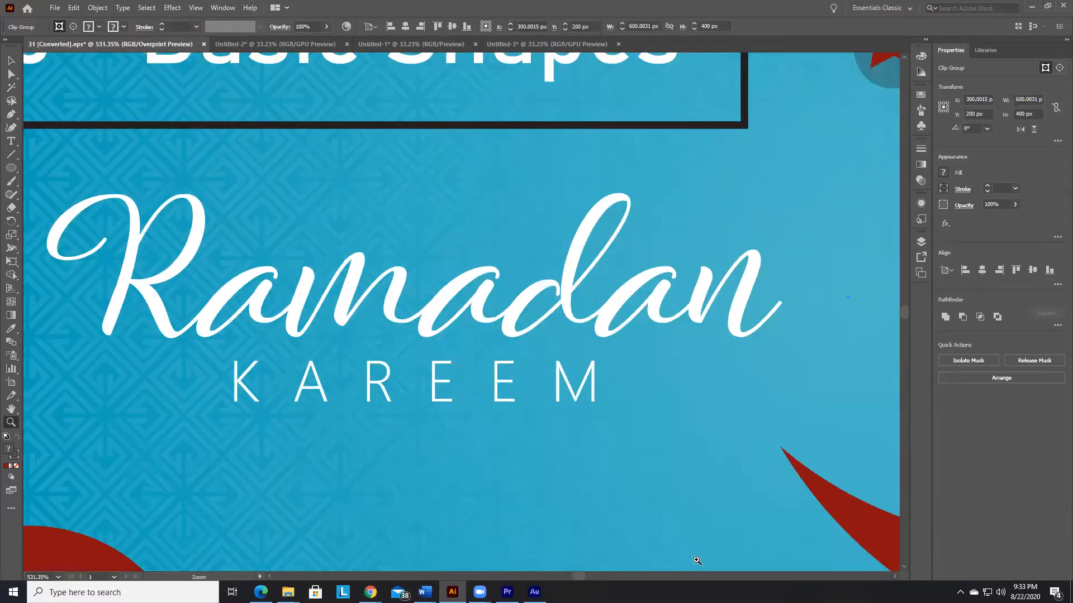
scroll(499, 371, right, 1)
scroll(499, 371, left, 1)
key(ctrl+0)
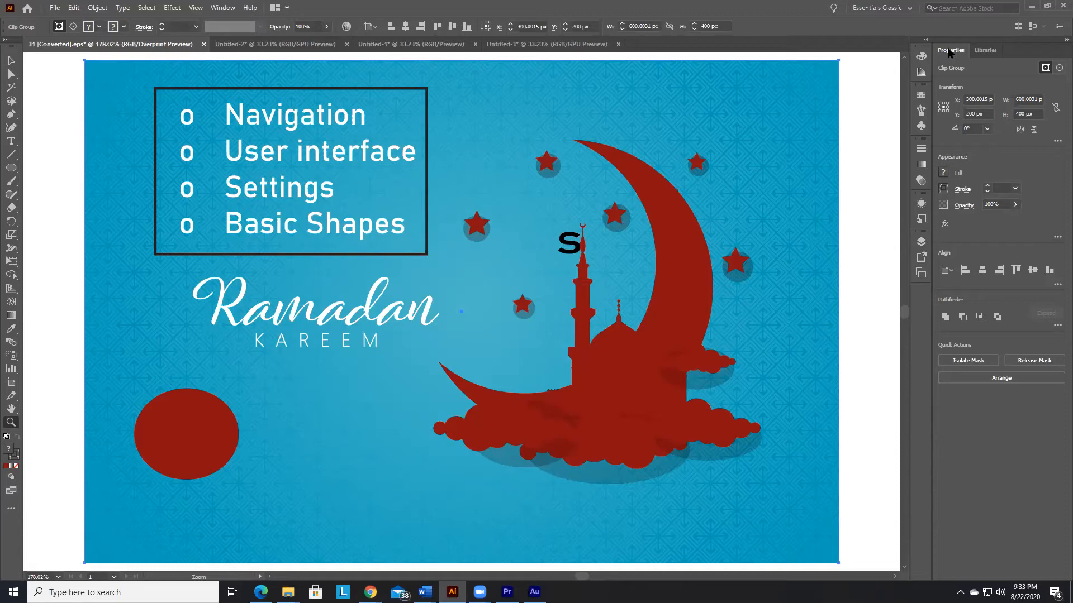
Step: Float the Properties and Libraries panels over the artwork, and dock them again as one group with Libraries first
drag(951, 50, 433, 72)
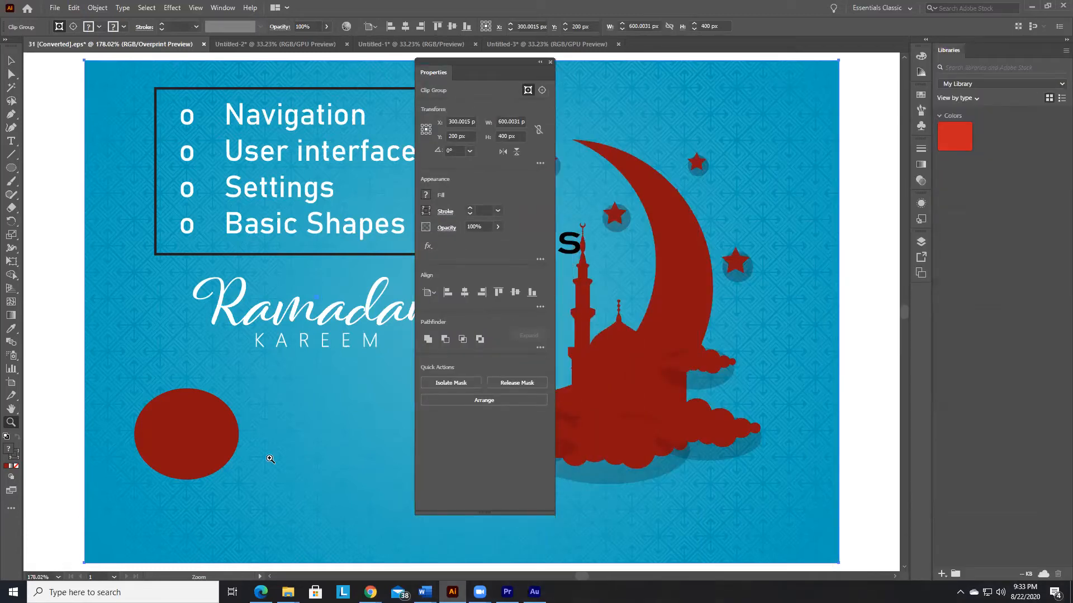
drag(952, 49, 644, 71)
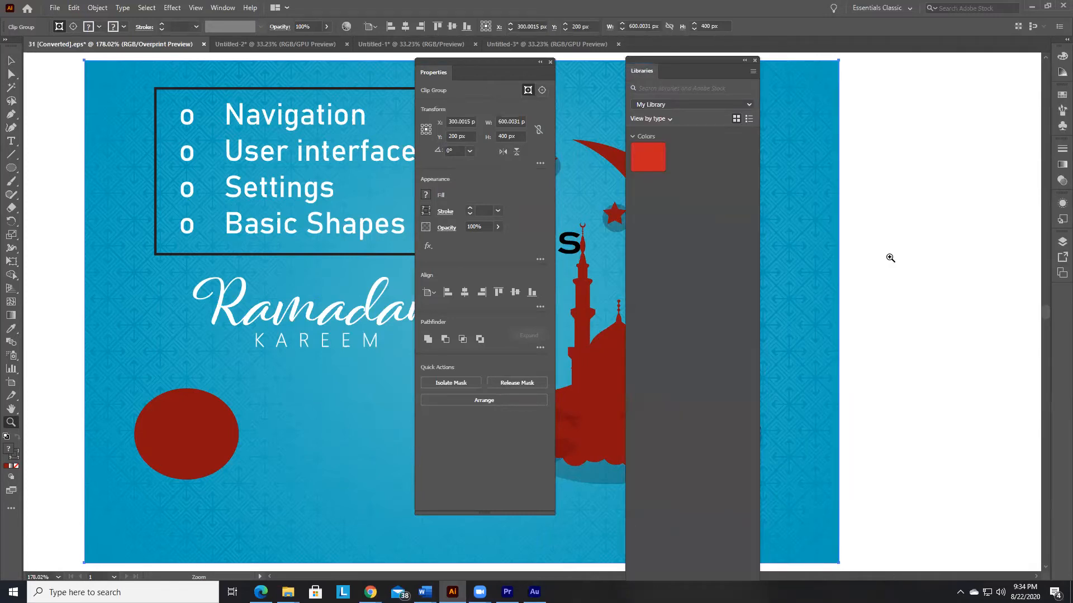
drag(662, 59, 1055, 59)
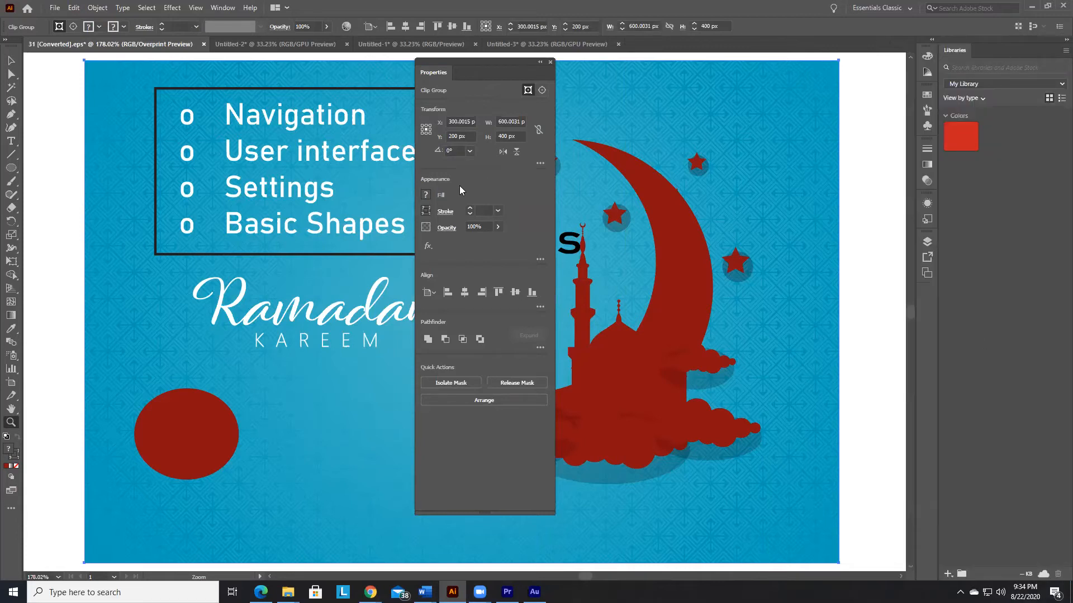
drag(478, 61, 982, 49)
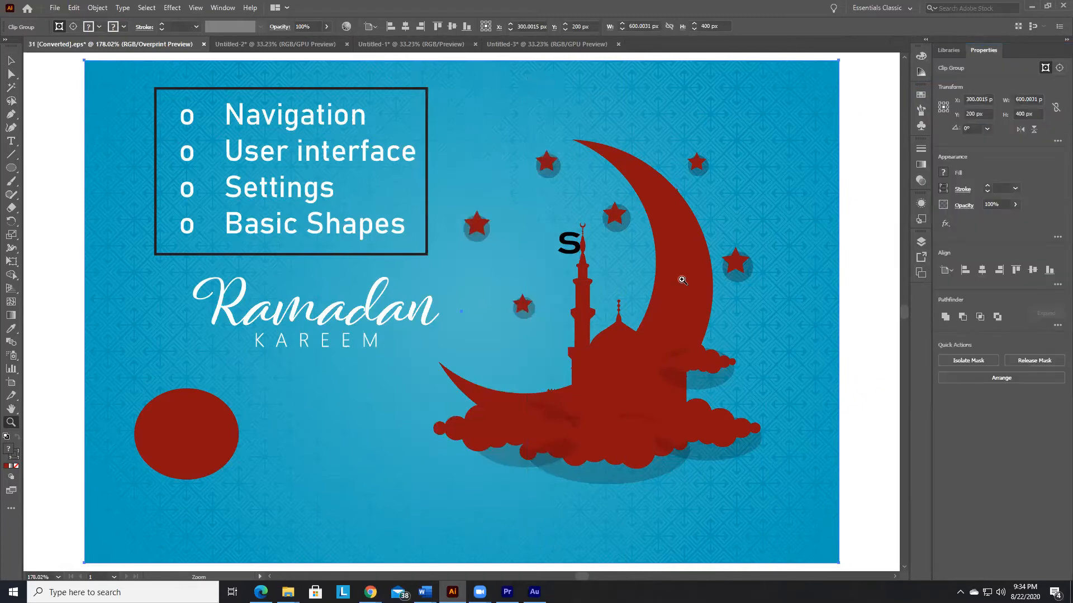
Step: Float the Color and Color Guide panels separately over the artwork, and dock both back into the collapsed group with Swatches, Brushes and Symbols
click(921, 56)
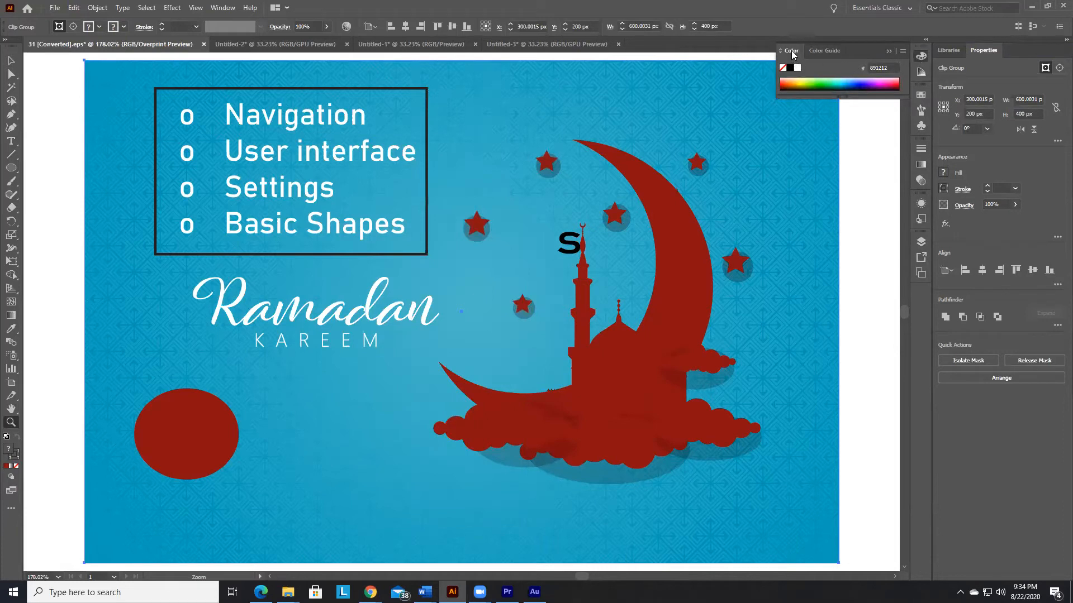
drag(791, 51, 459, 100)
drag(824, 50, 629, 193)
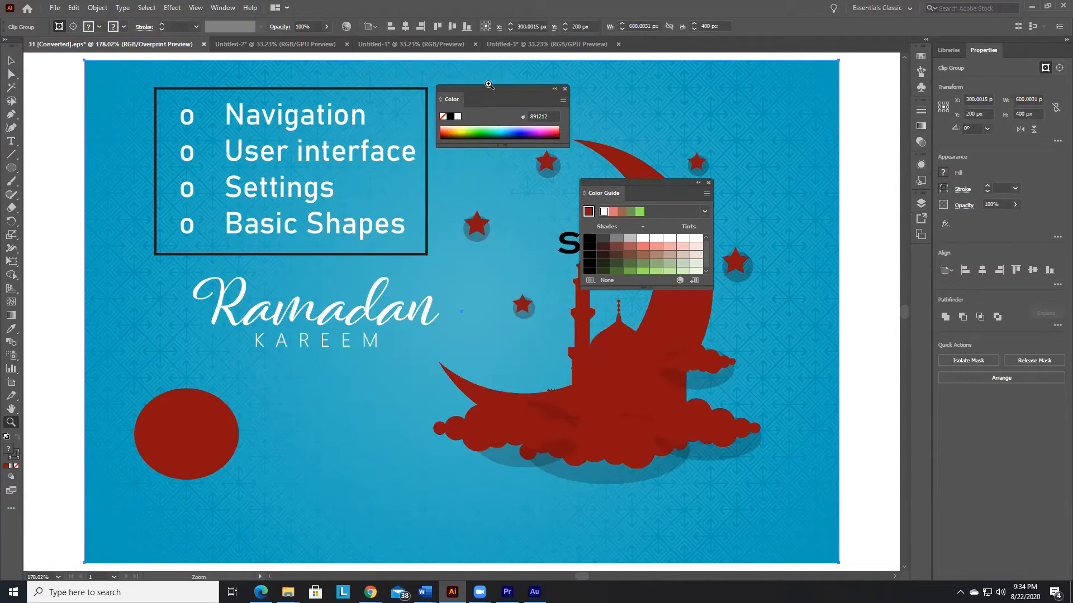
drag(483, 86, 921, 56)
drag(647, 184, 922, 56)
Step: Expand the docked color panels, float the Color Guide over the artboard's upper-left corner, and collapse the remaining group
click(921, 55)
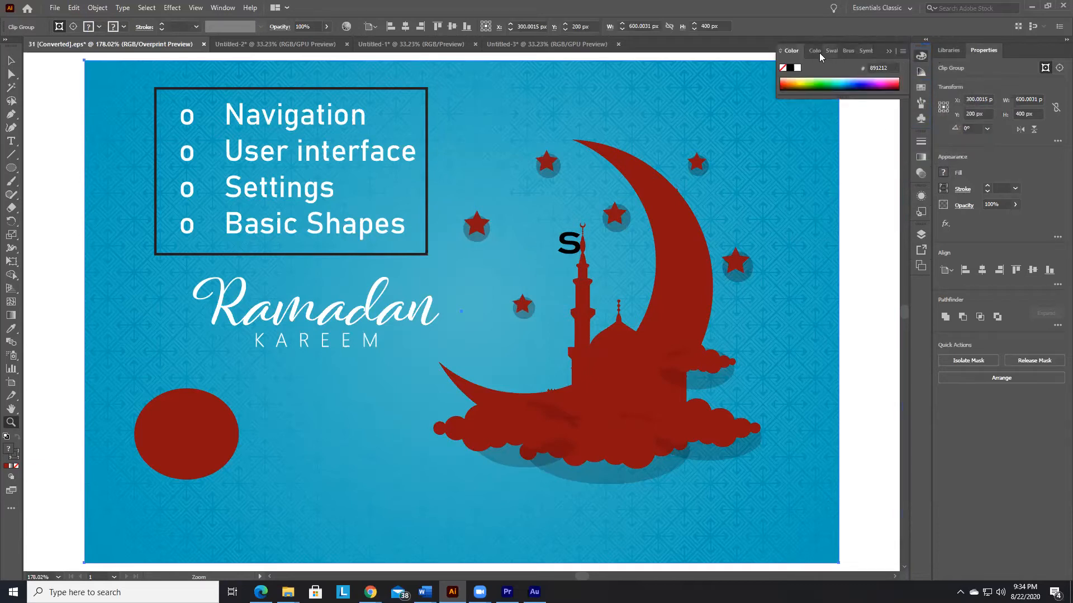
click(922, 55)
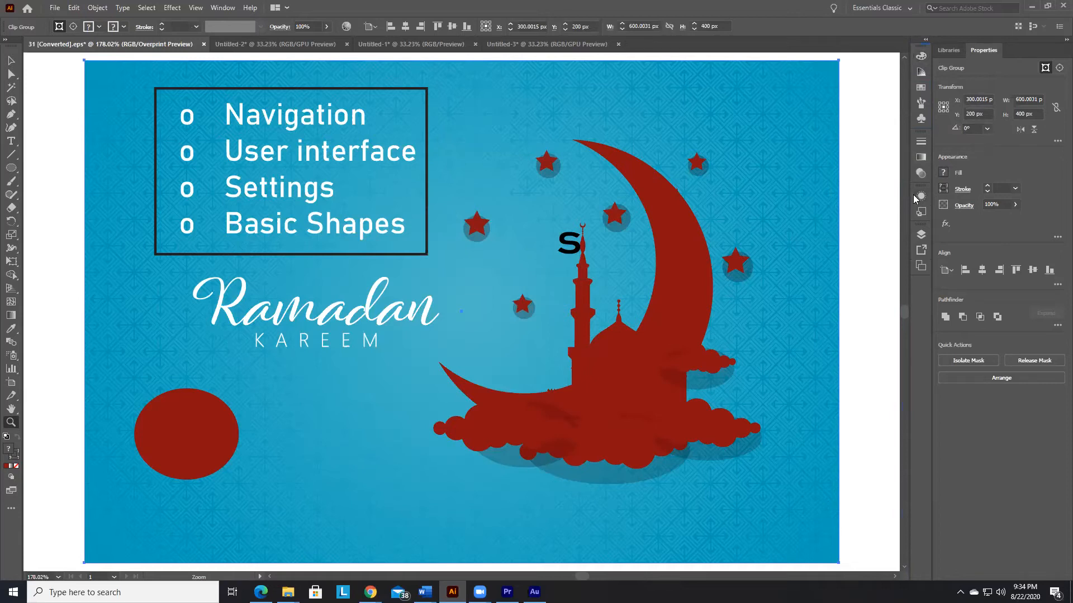
click(921, 56)
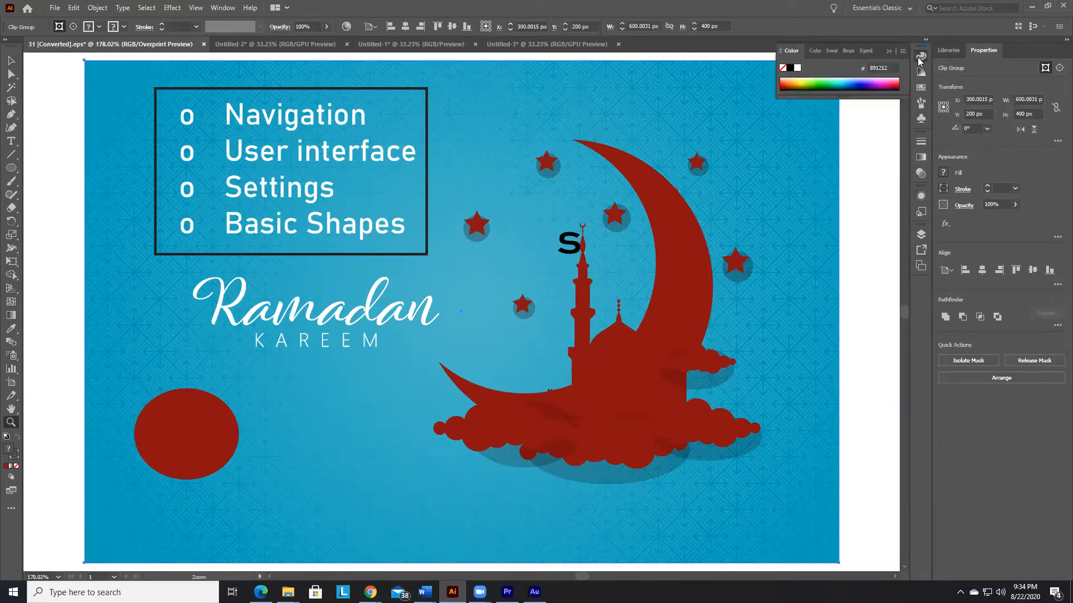
click(815, 52)
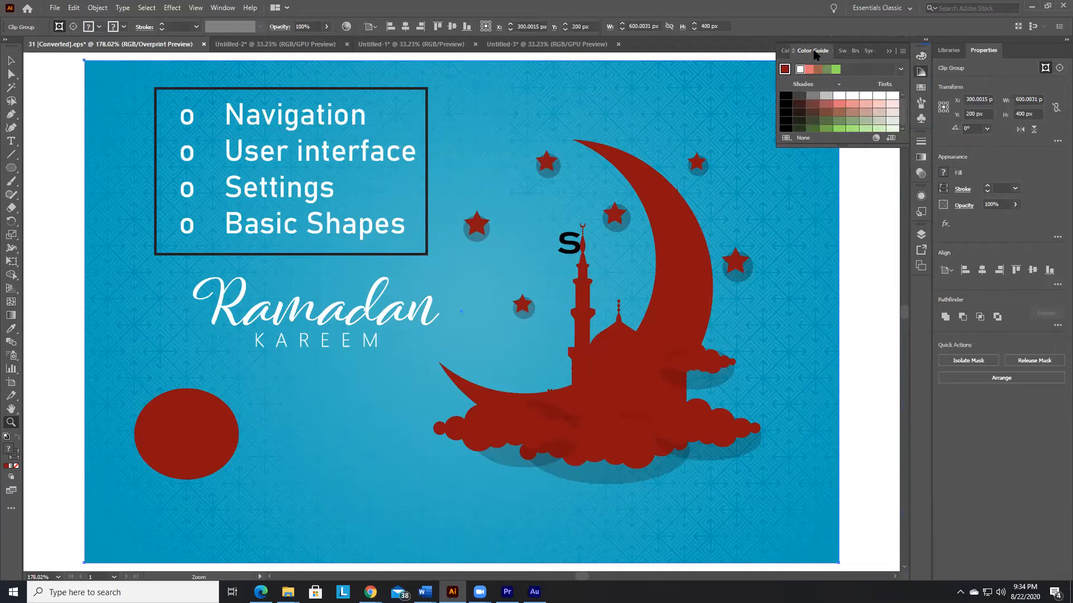
drag(811, 53, 60, 70)
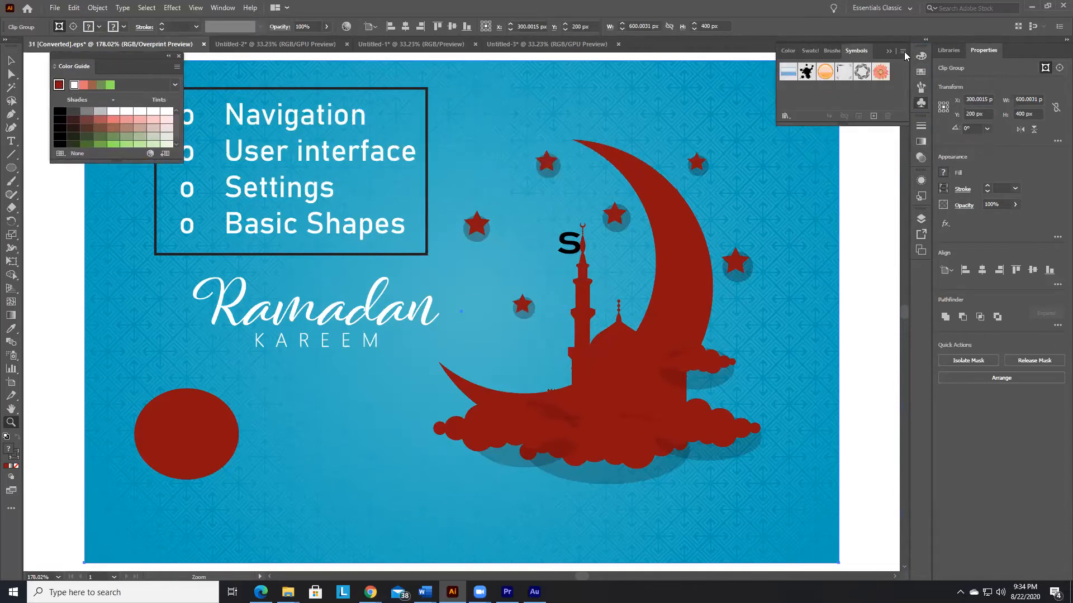
click(888, 52)
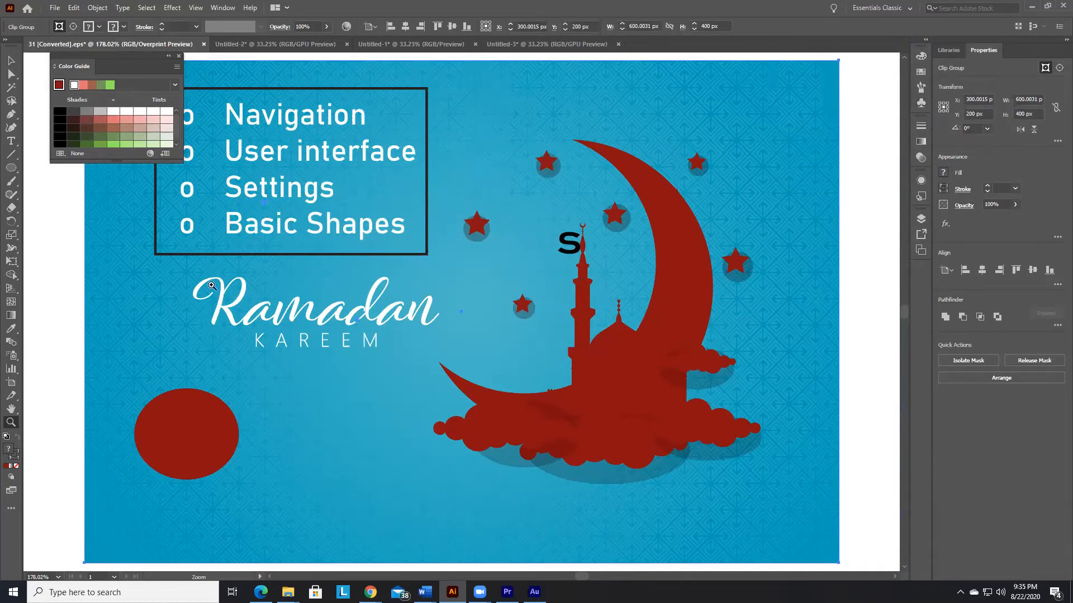
Step: Select the Ramadan Kareem lettering with the Selection tool and fill it with the light green from the Color Guide's harmony colors
click(11, 60)
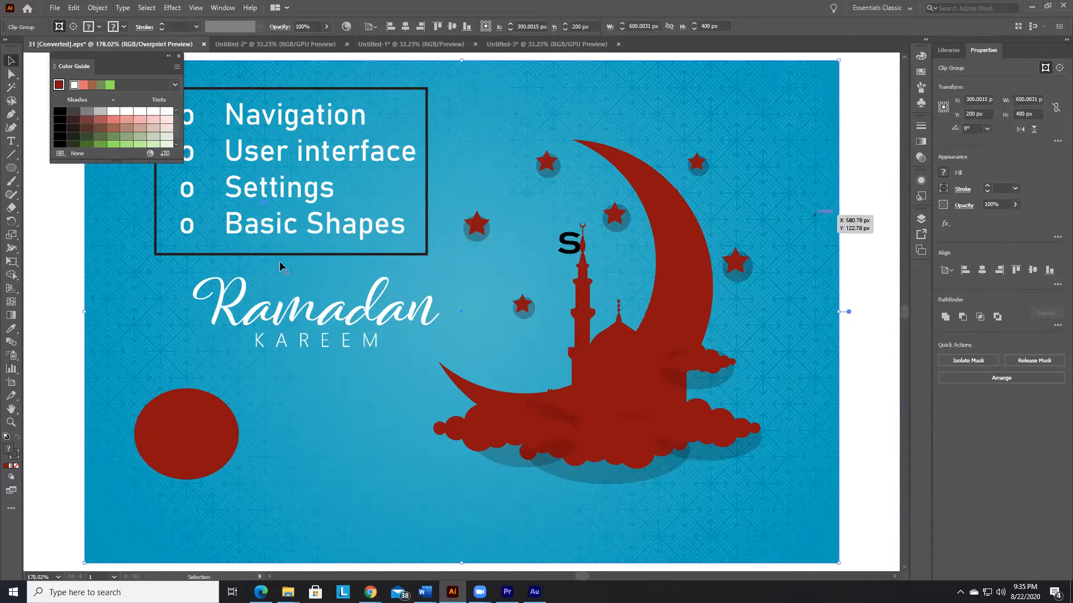
click(261, 327)
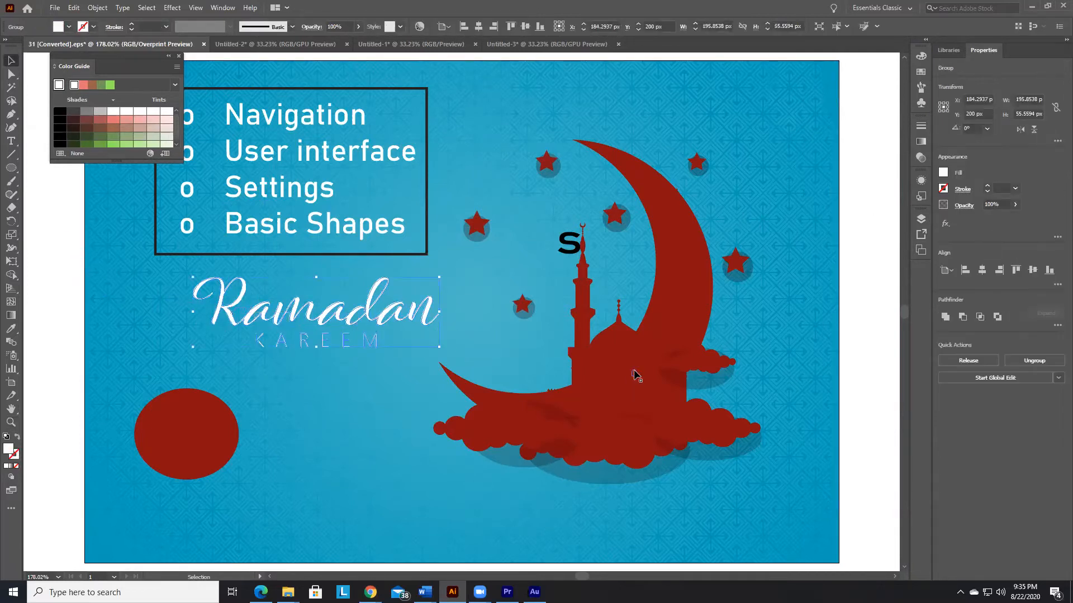
click(112, 84)
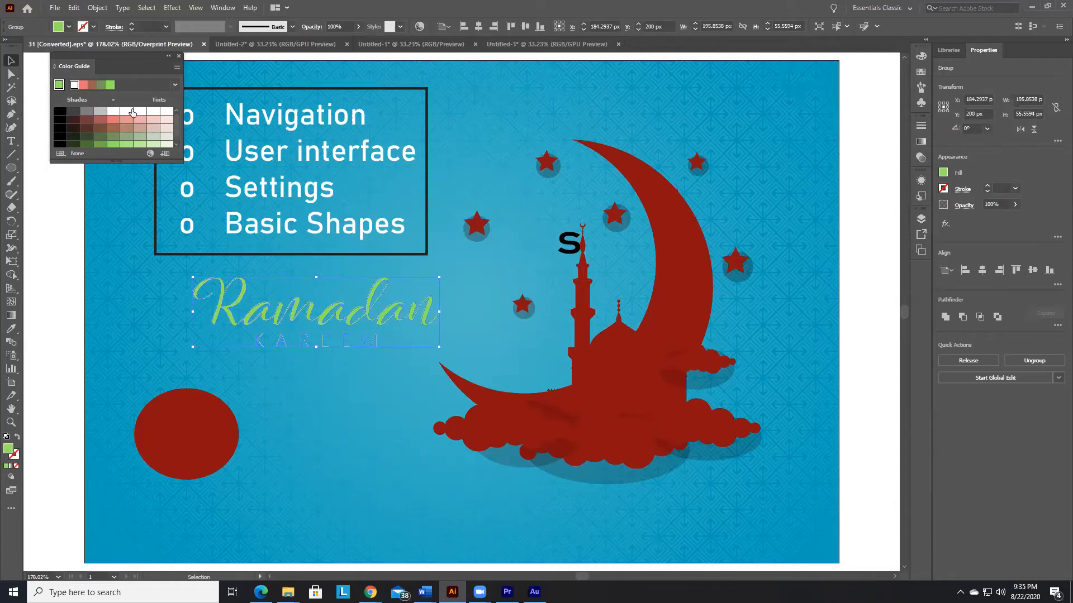
Step: Recolor the lettering salmon from the Color Guide's Warm/Cool variations, and vivid red from its Vivid/Muted variations
click(177, 68)
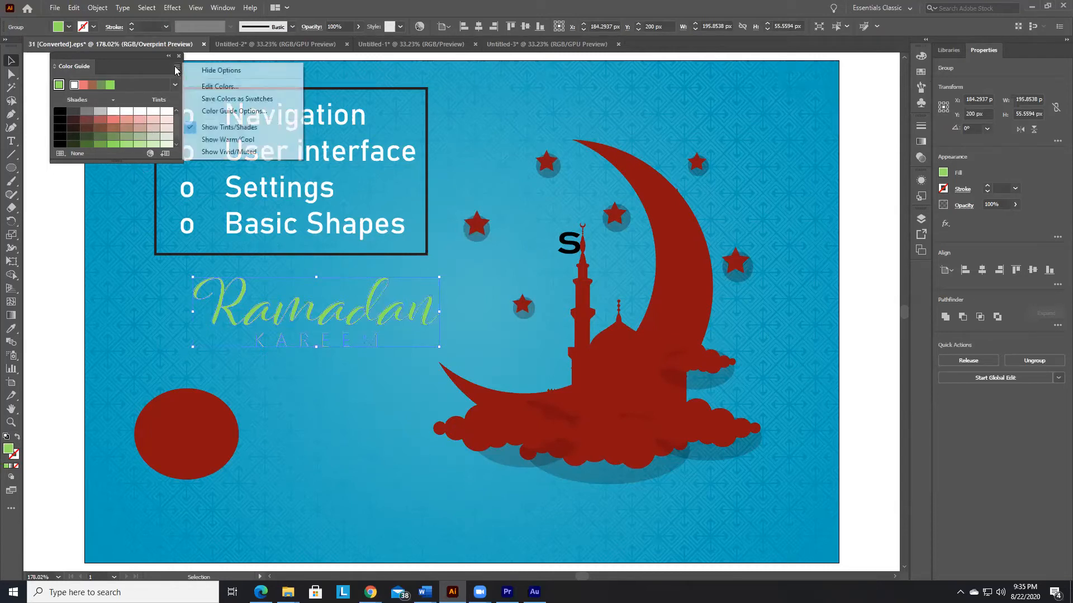
click(227, 140)
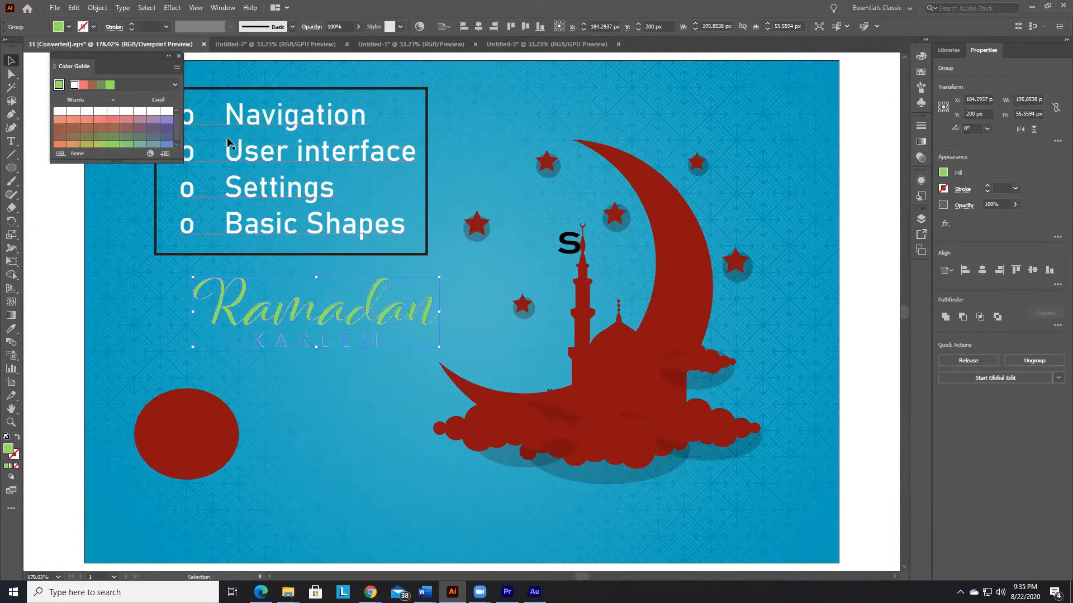
click(115, 120)
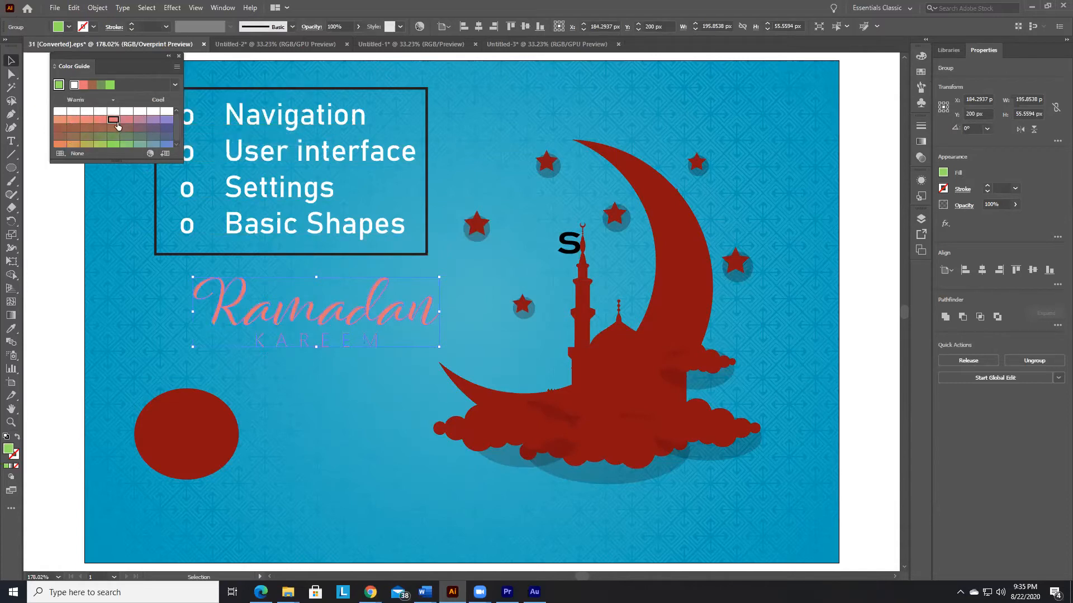
click(176, 67)
click(224, 151)
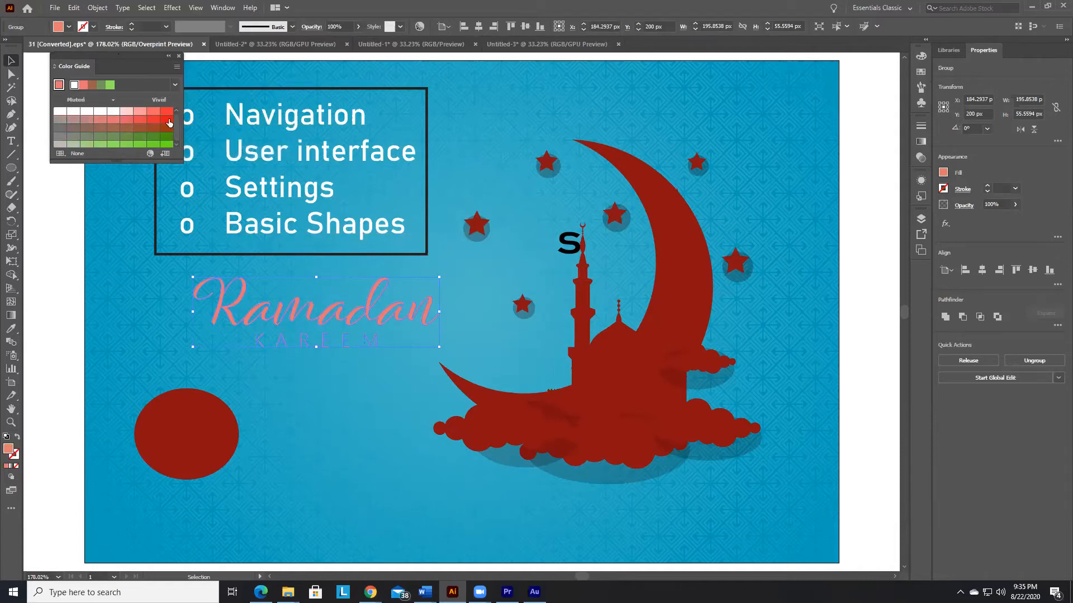
click(167, 119)
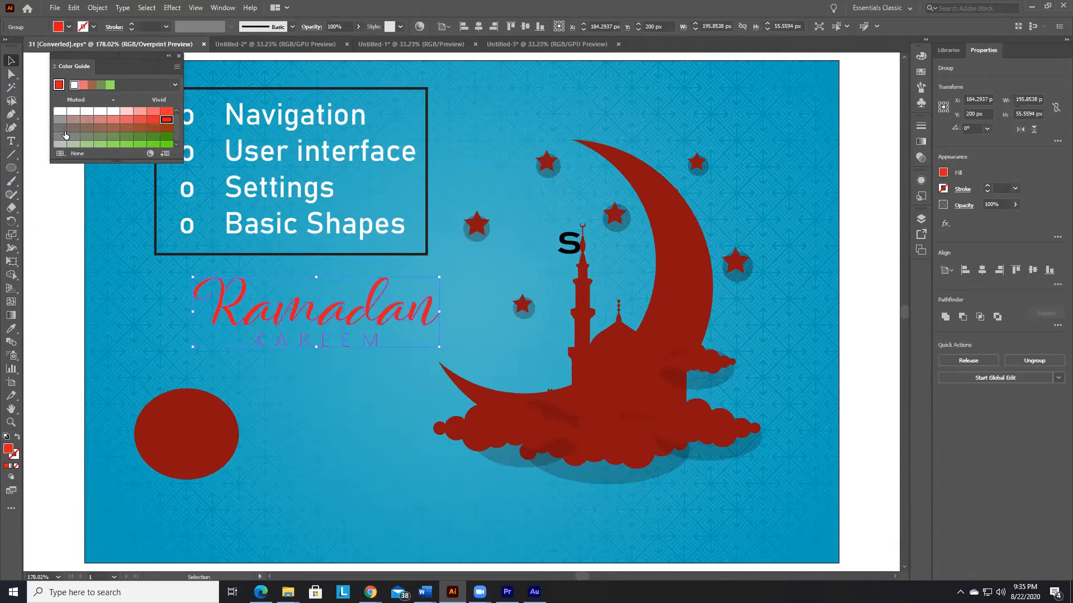
Step: Reduce the floating Color Guide in stages to its title, expand it again fully, and close it
double_click(71, 67)
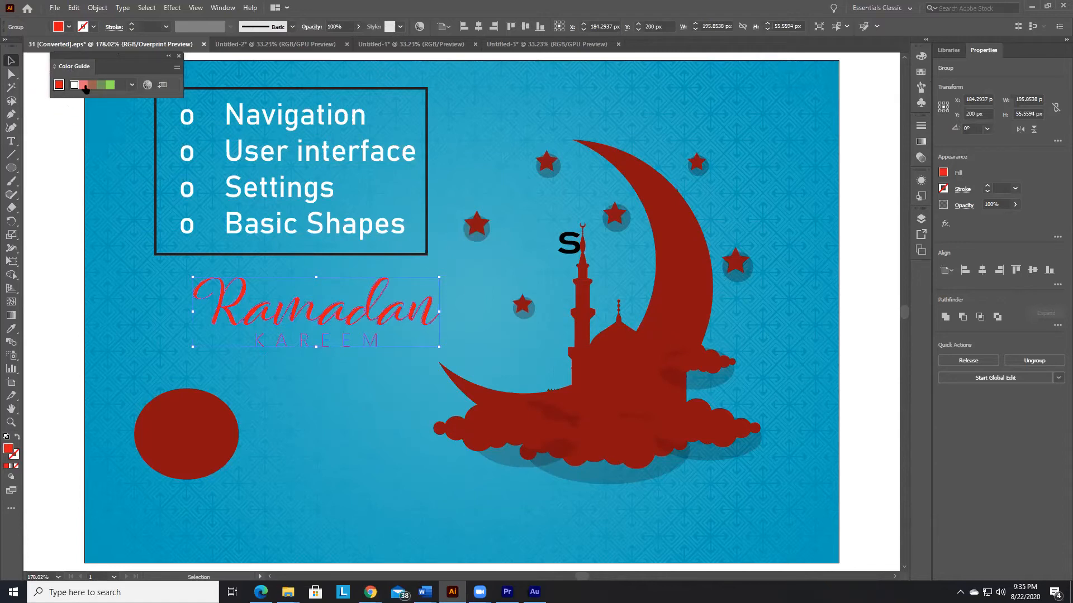
double_click(71, 68)
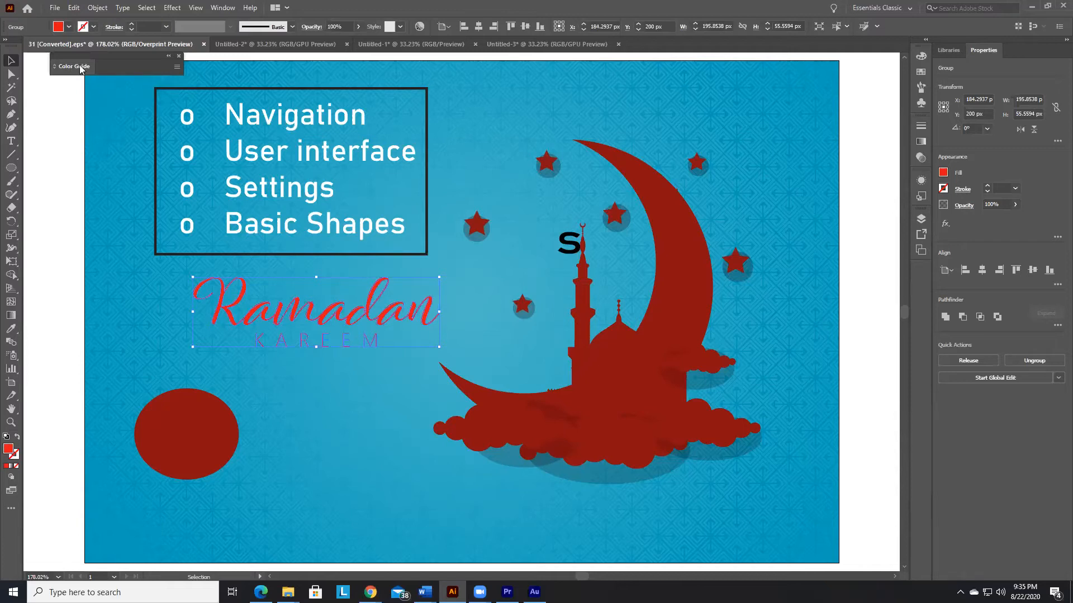
double_click(81, 67)
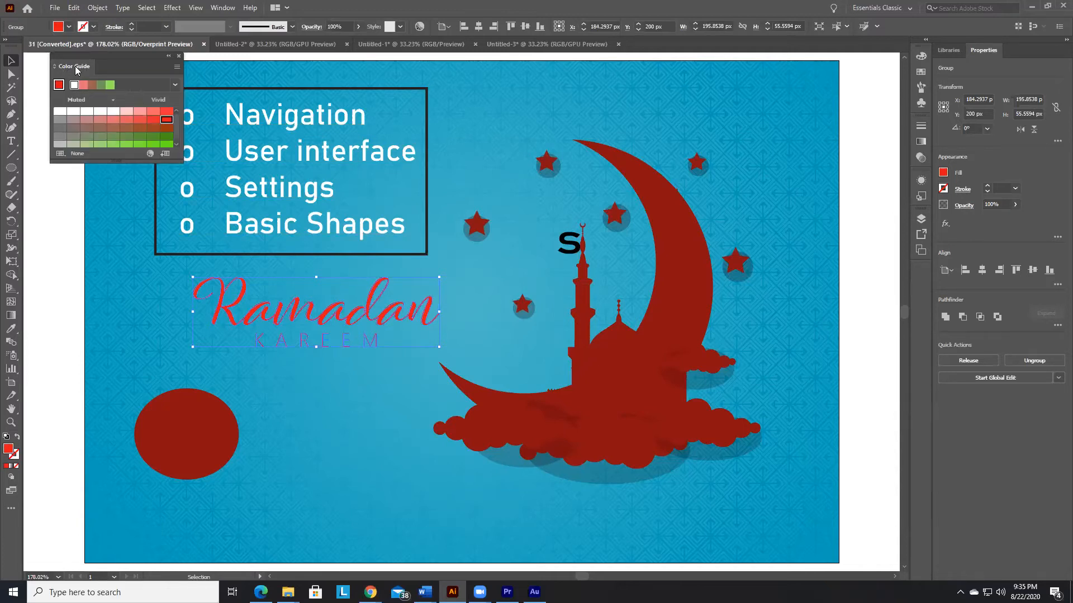
click(179, 56)
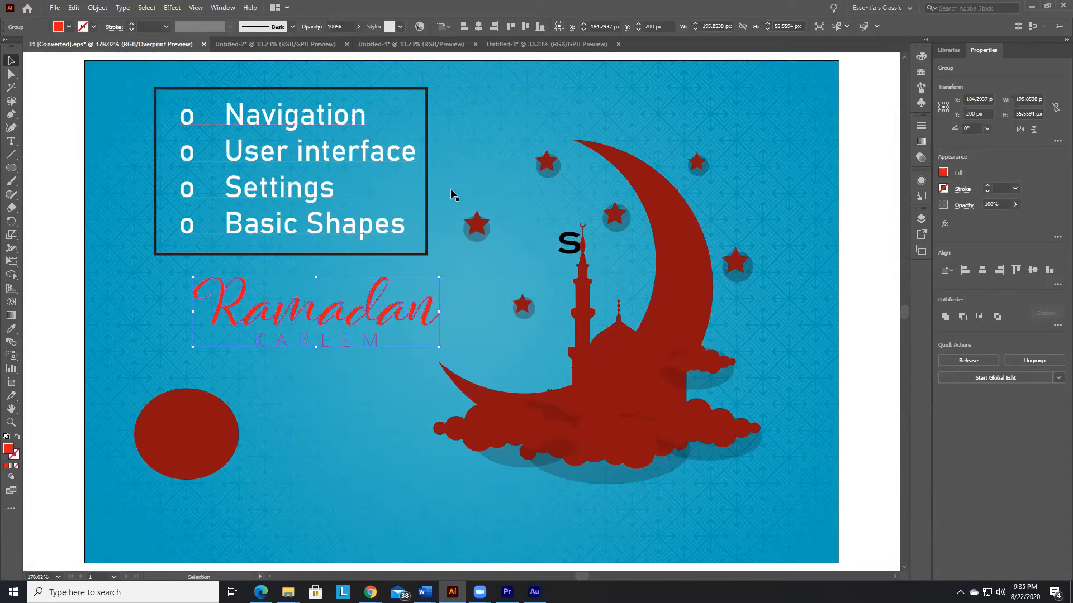
Step: Expand the docked color panel group and look through its Color, Swatches, Symbols and Brushes panels
click(921, 56)
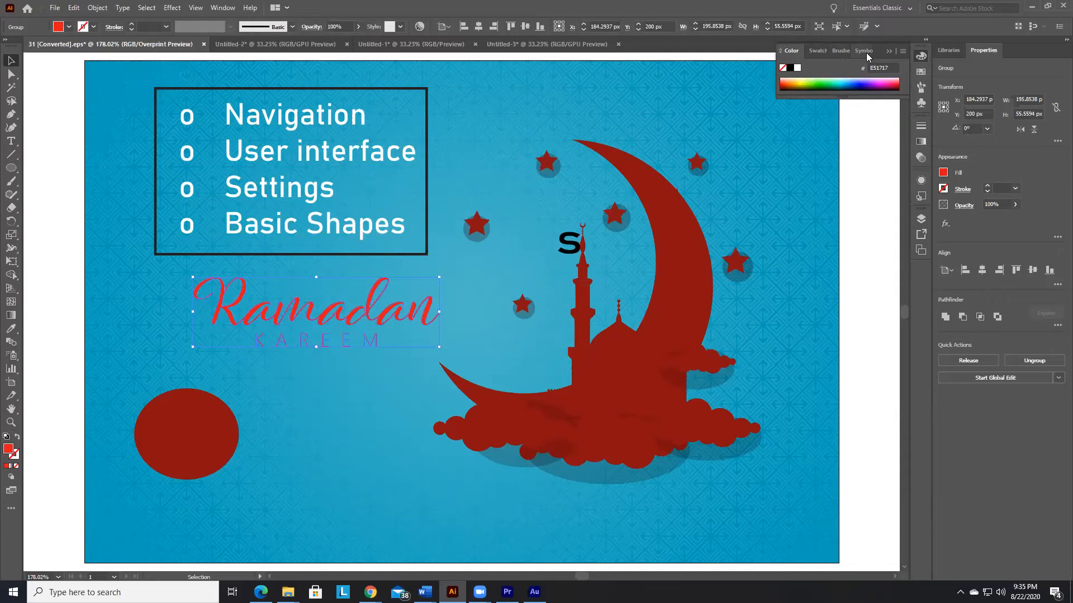
click(817, 51)
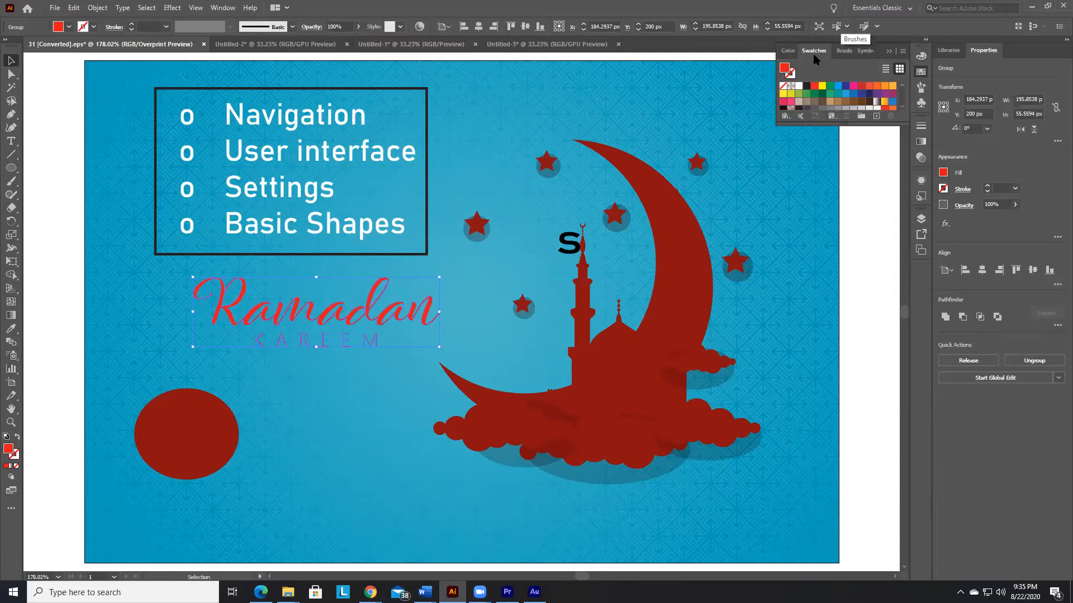
click(854, 52)
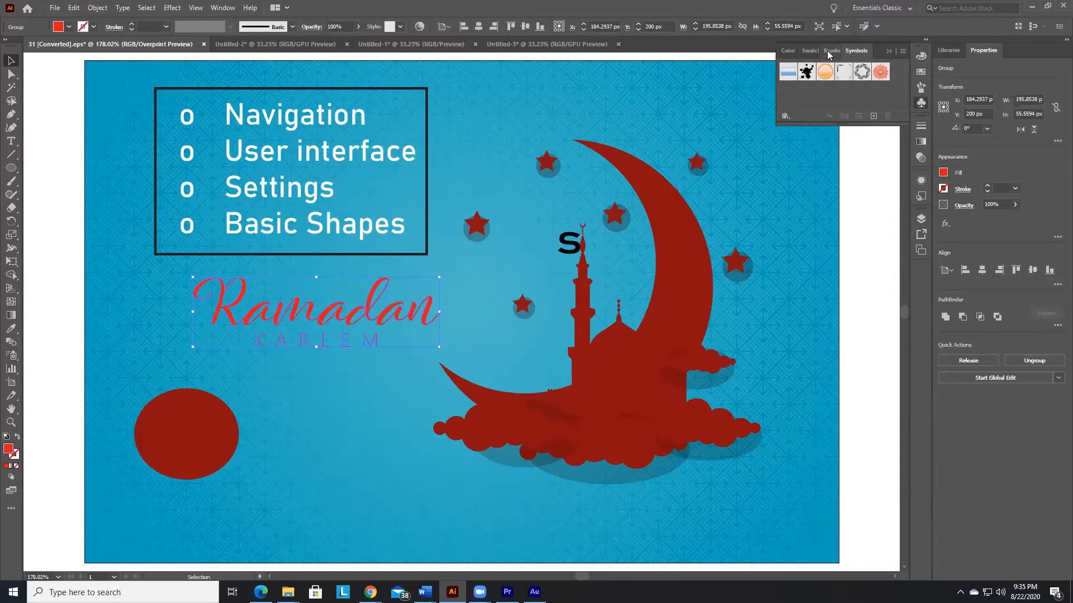
click(829, 51)
click(789, 51)
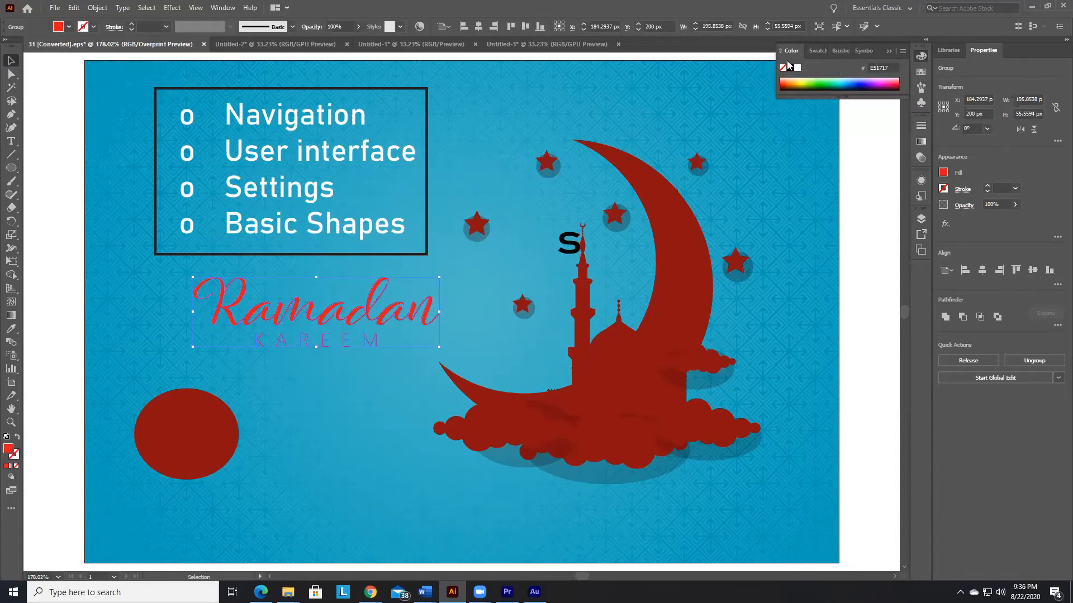
Step: Float the Color panel out of its group over the artwork, close it, and collapse the remaining panel group
drag(790, 51, 175, 87)
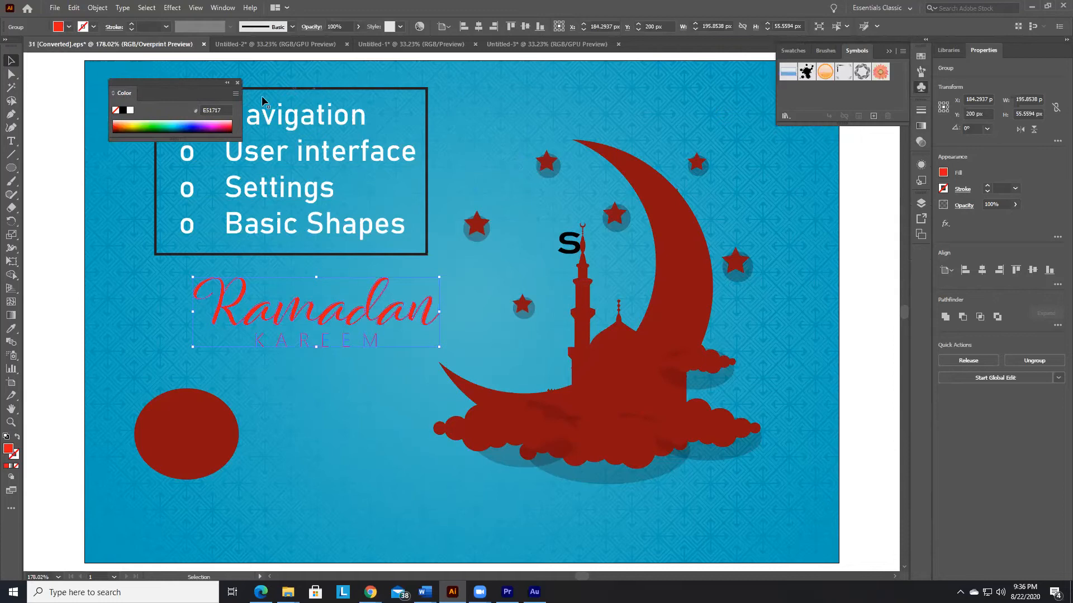
click(236, 82)
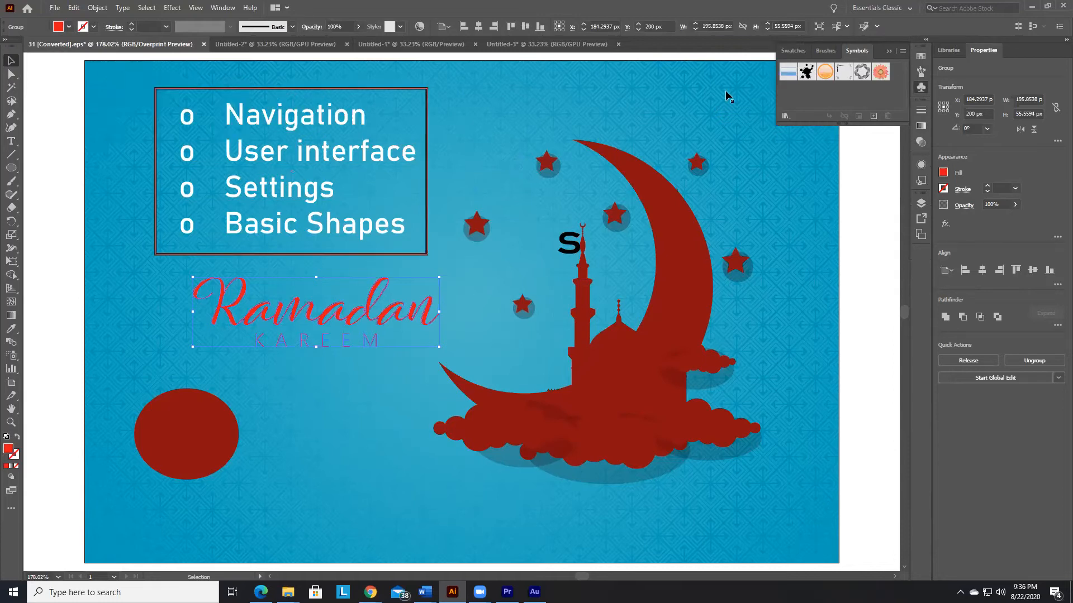
click(889, 51)
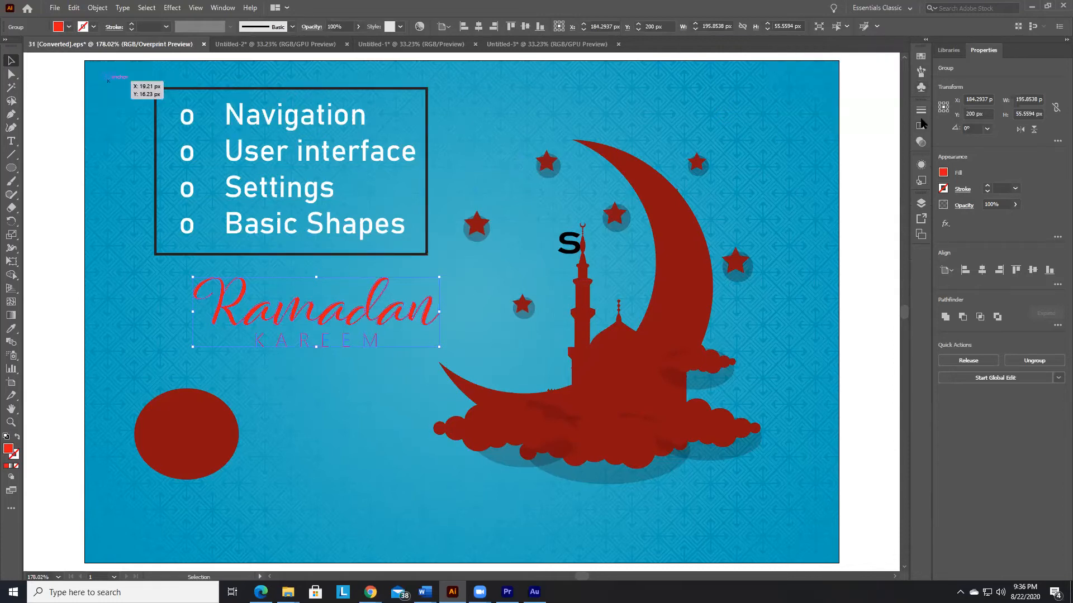
Step: Reopen the Color Guide and dock it as the first panel in the collapsed group with Swatches, Brushes and Symbols
click(219, 9)
click(219, 8)
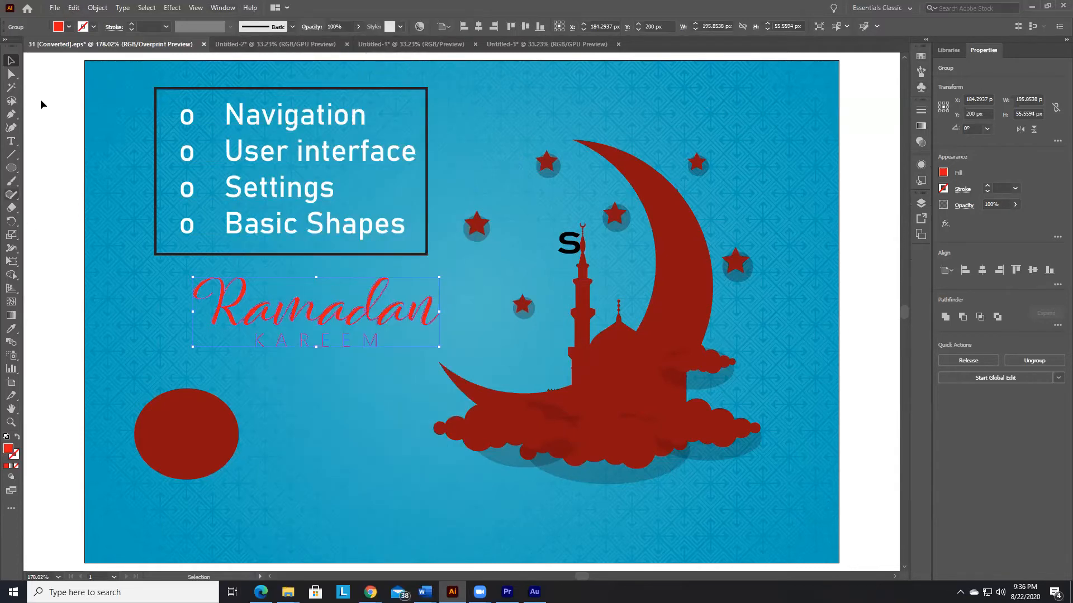
click(228, 11)
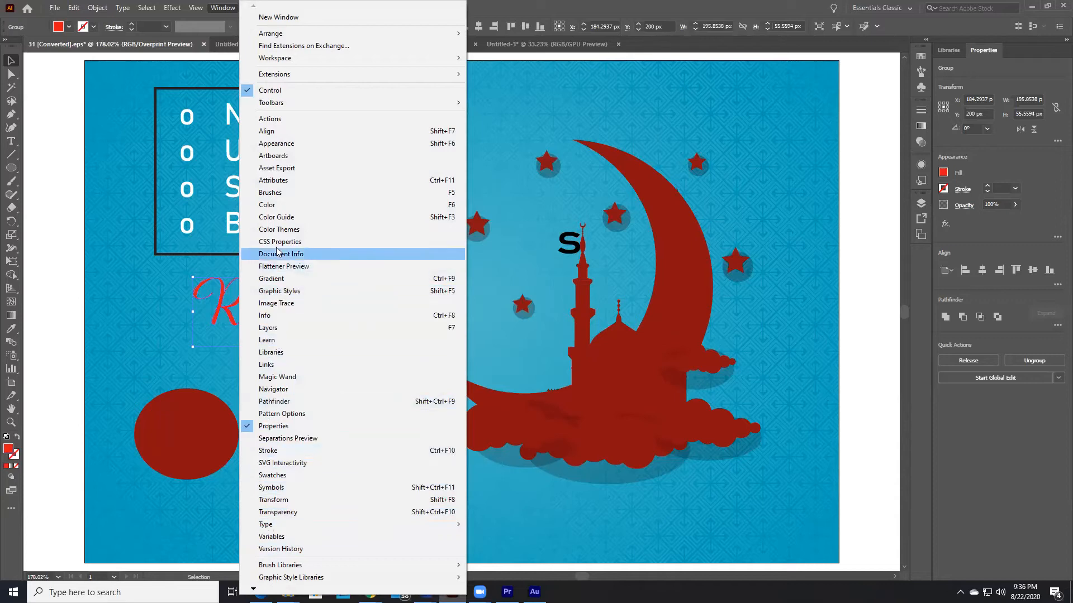
click(283, 217)
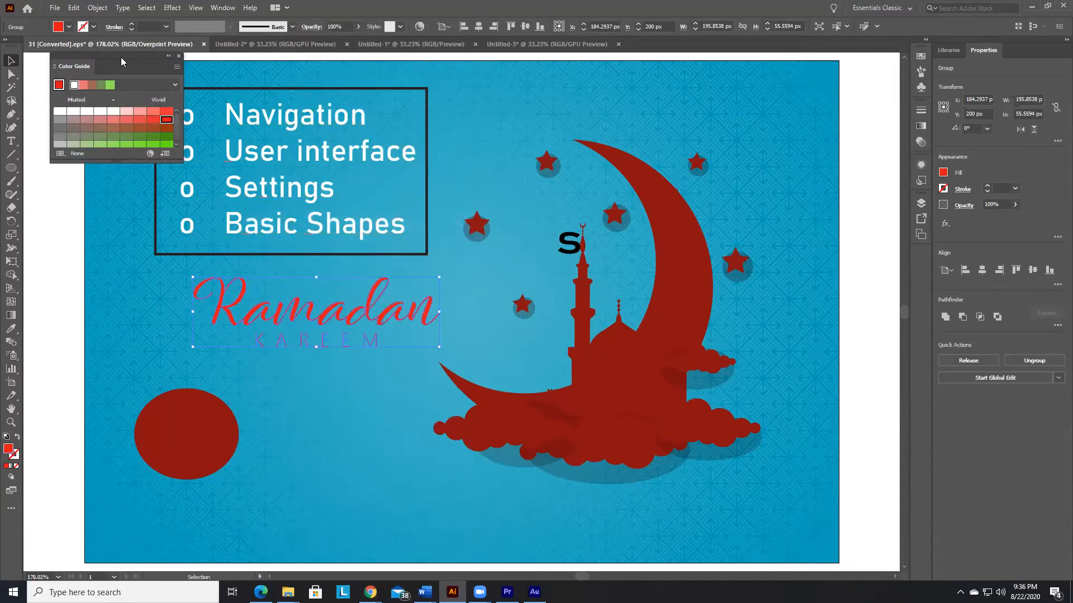
drag(115, 55, 922, 54)
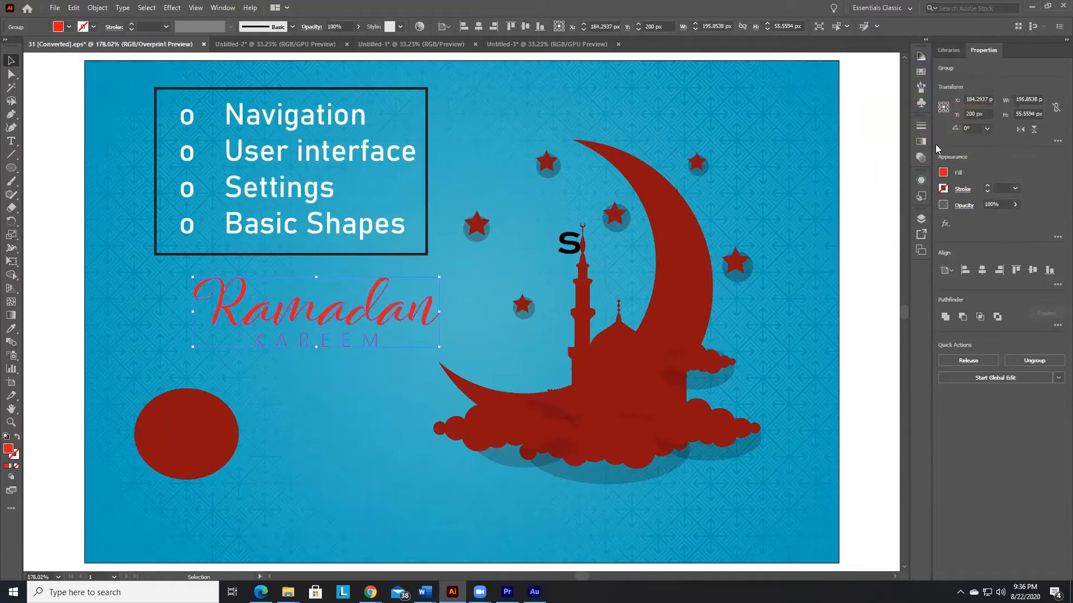
Step: Expand the docked Color Guide, deselect the Ramadan Kareem lettering, and collapse the panel group again
click(921, 56)
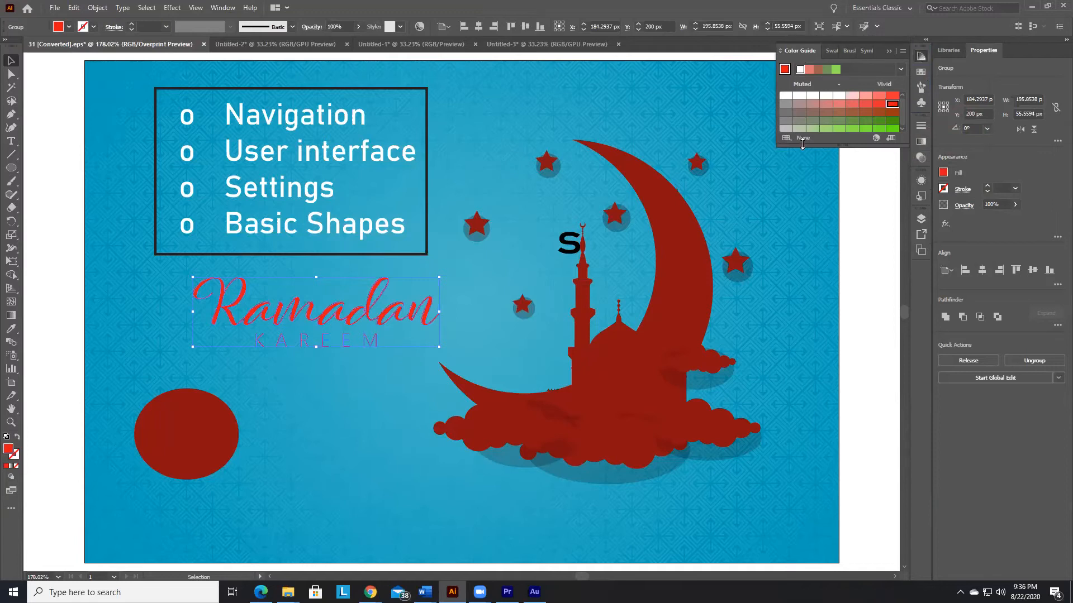
click(898, 185)
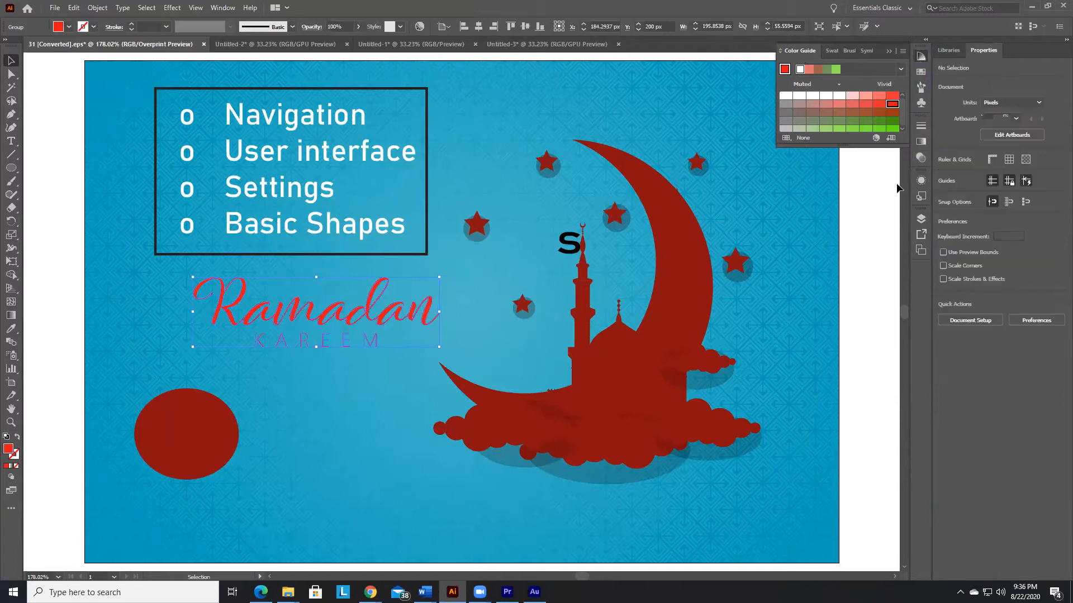
click(889, 51)
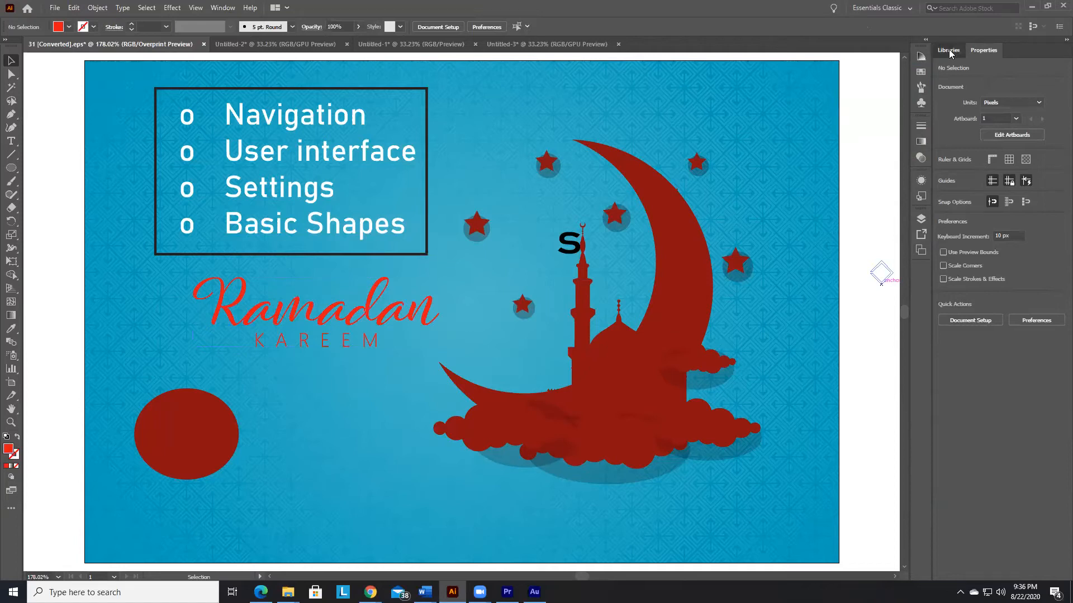
Step: Dock Libraries and Properties separately at the end of the collapsed icon dock, and dock Layers as an expanded column beside it
drag(948, 49, 918, 272)
drag(946, 51, 917, 296)
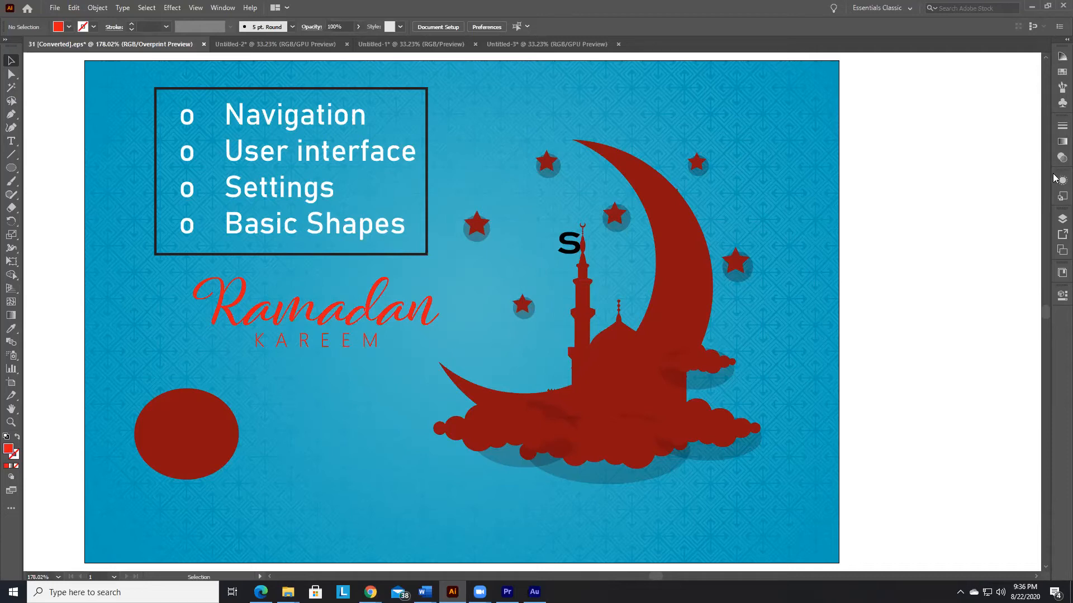
click(1055, 223)
drag(1058, 224, 860, 182)
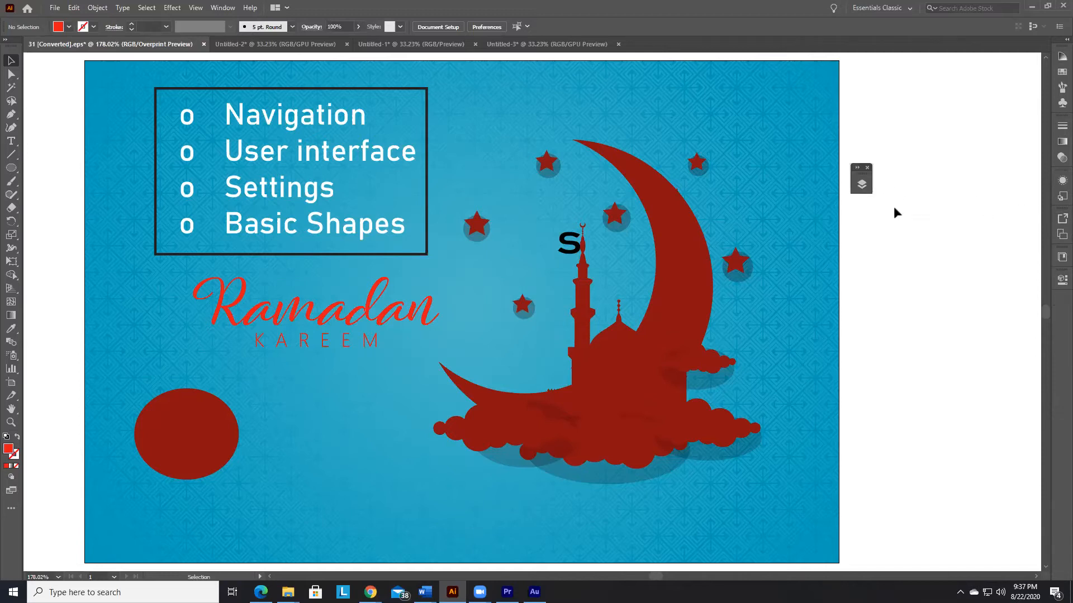
click(862, 184)
drag(796, 177, 1057, 190)
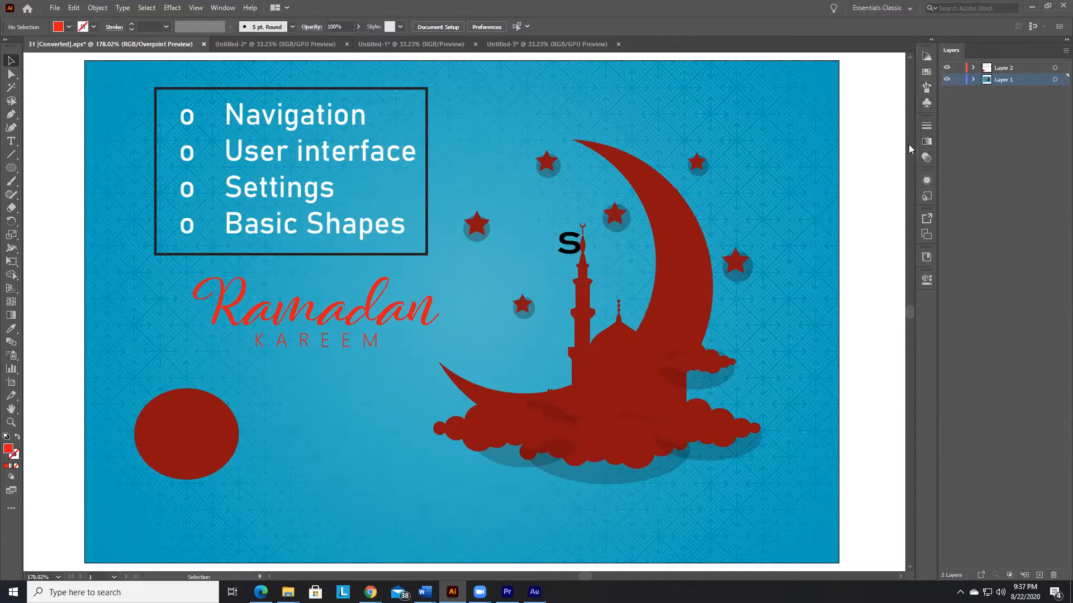
Step: Widen the icon dock until panel names show, and dock Appearance beneath Layers, enlarging it to over half the column's height
drag(913, 139, 837, 136)
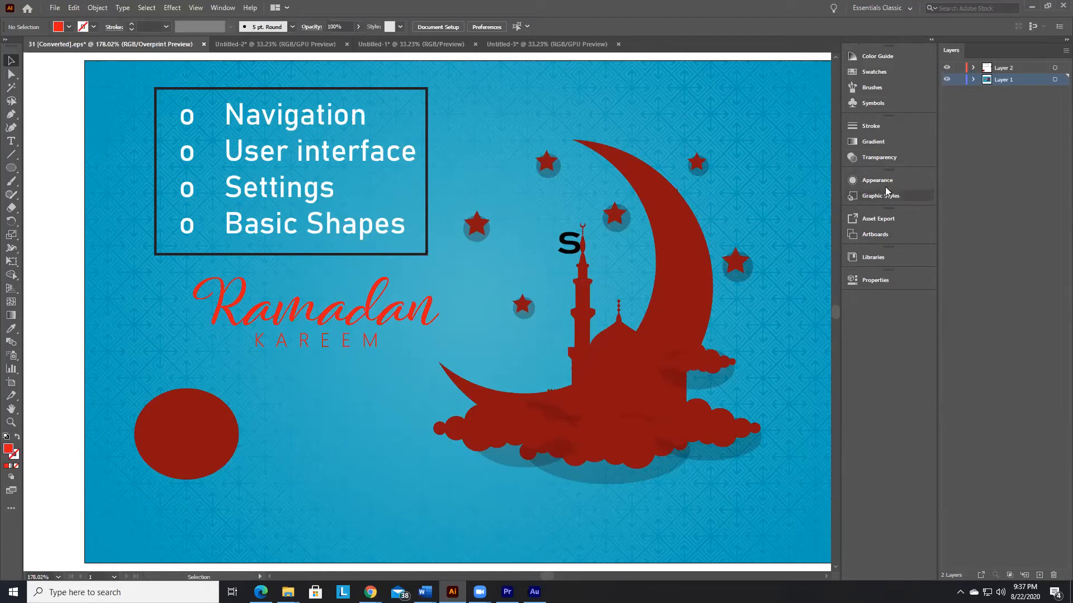
drag(872, 179, 996, 575)
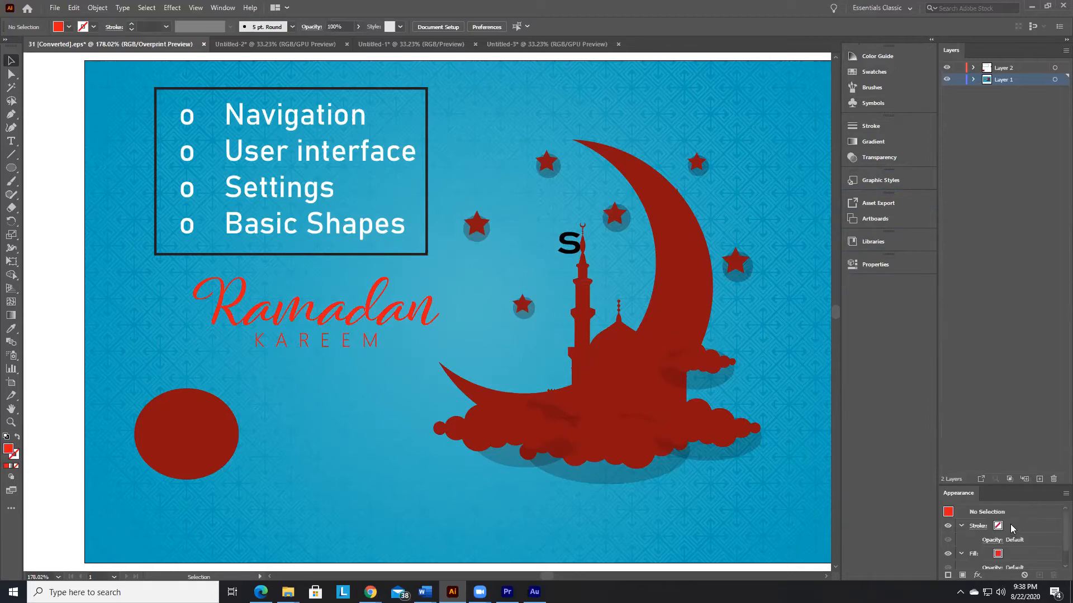
drag(963, 482, 990, 249)
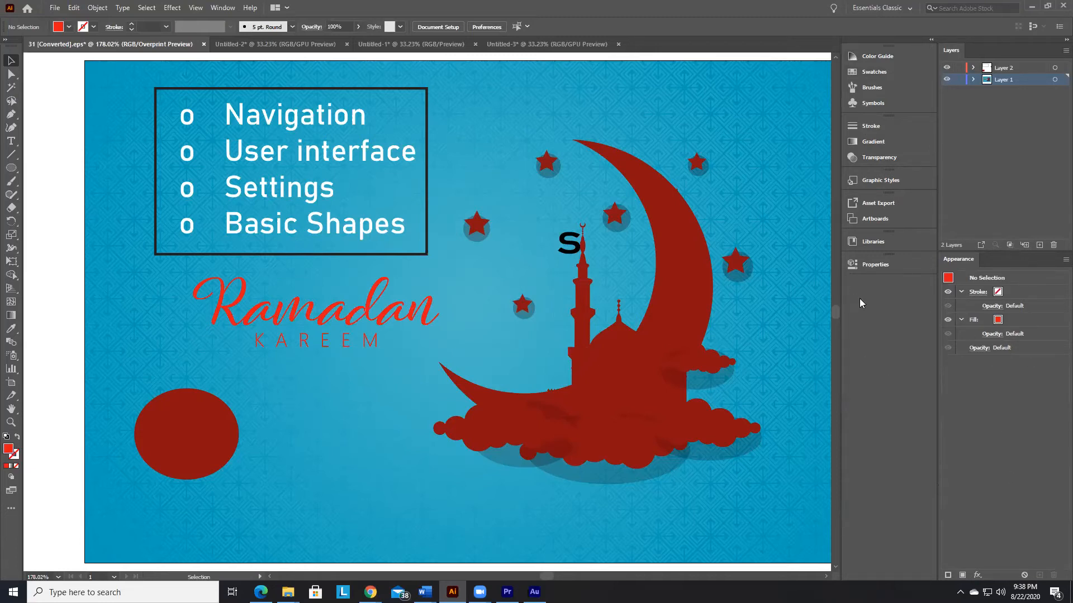
Step: Open the Pathfinder panel group with Transform and Align, and dock it in the collapsed column beneath Properties
click(222, 8)
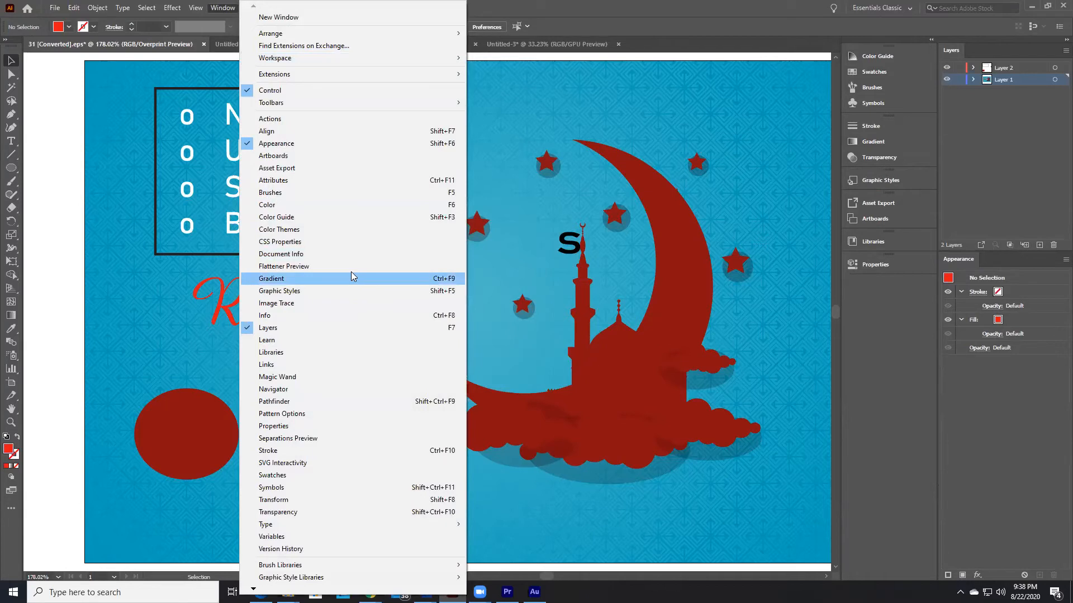
click(275, 402)
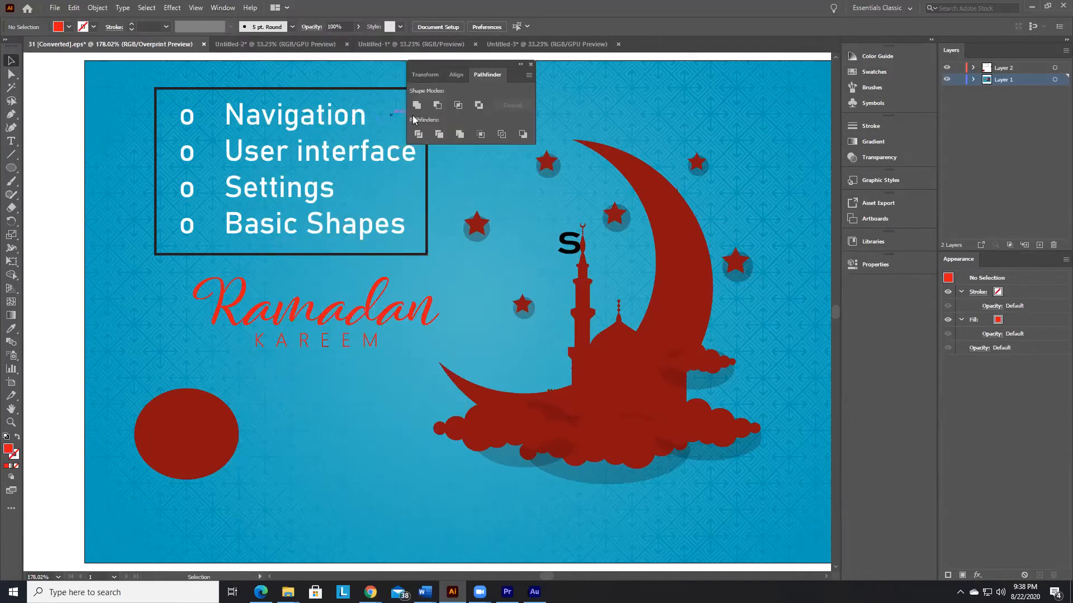
drag(486, 66, 892, 282)
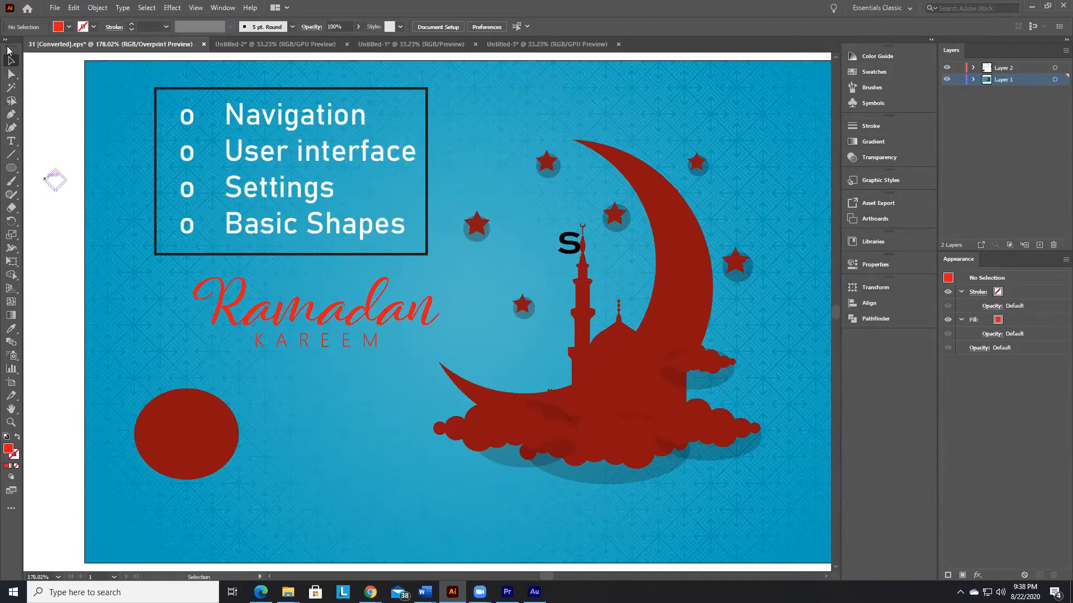
Step: Dock the toolbar beside the collapsed panel column, and return it to its original edge of the workspace
drag(9, 49, 838, 54)
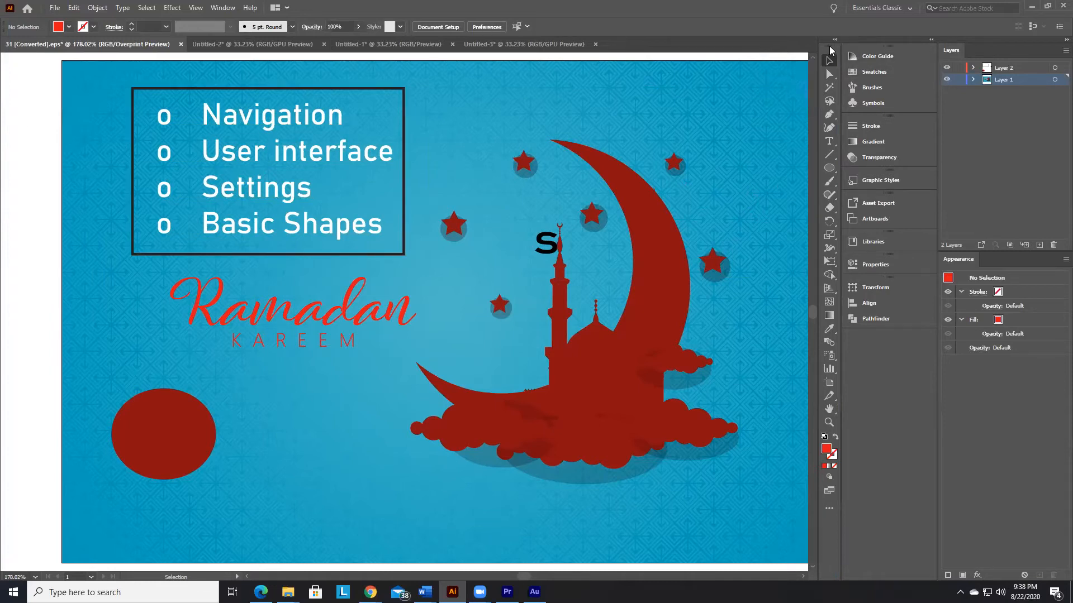
drag(827, 50, 5, 60)
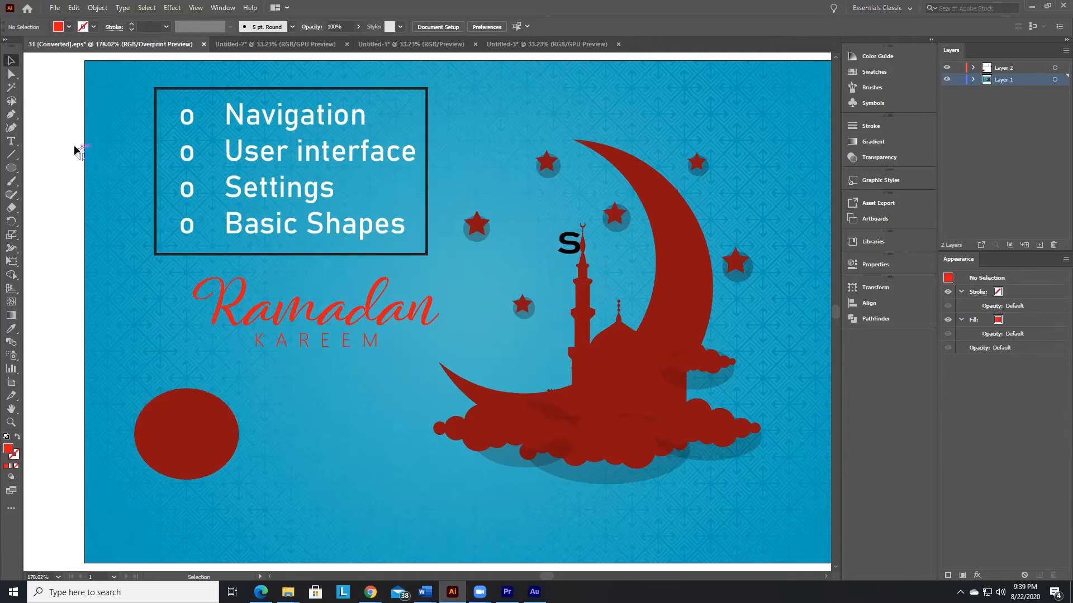
Step: Try the darkest, Medium Light and lightest interface brightness in the User Interface preferences, and apply the second-darkest level
click(74, 8)
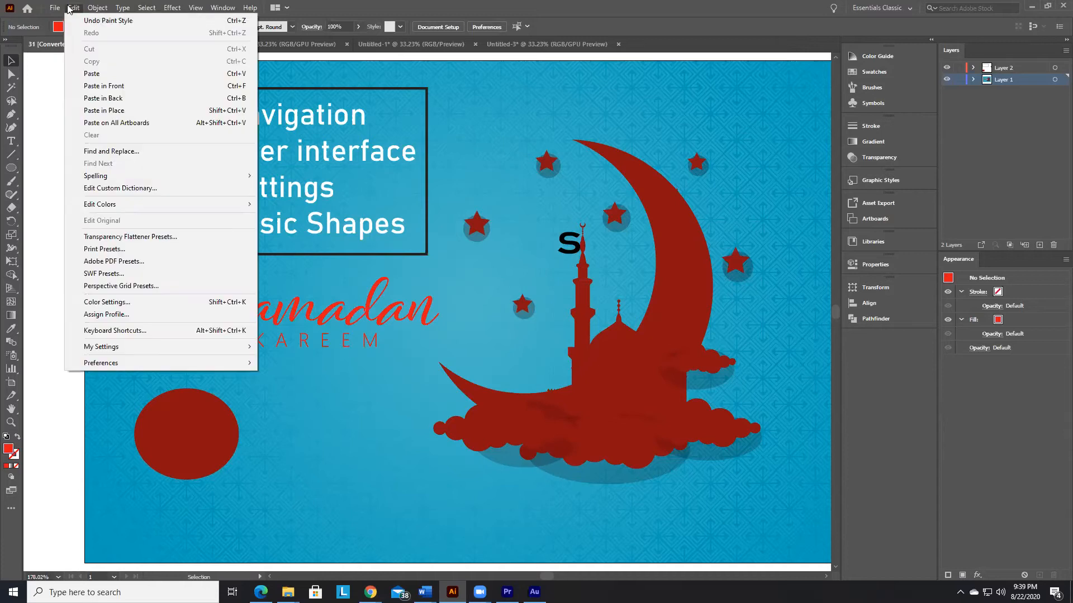
mouse_move(139, 361)
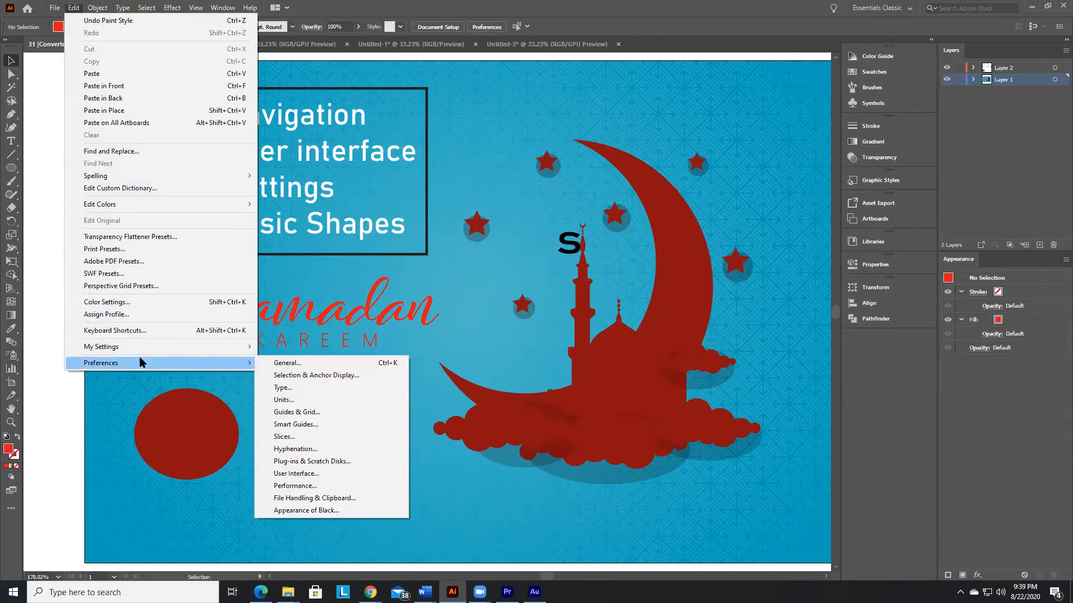
click(305, 363)
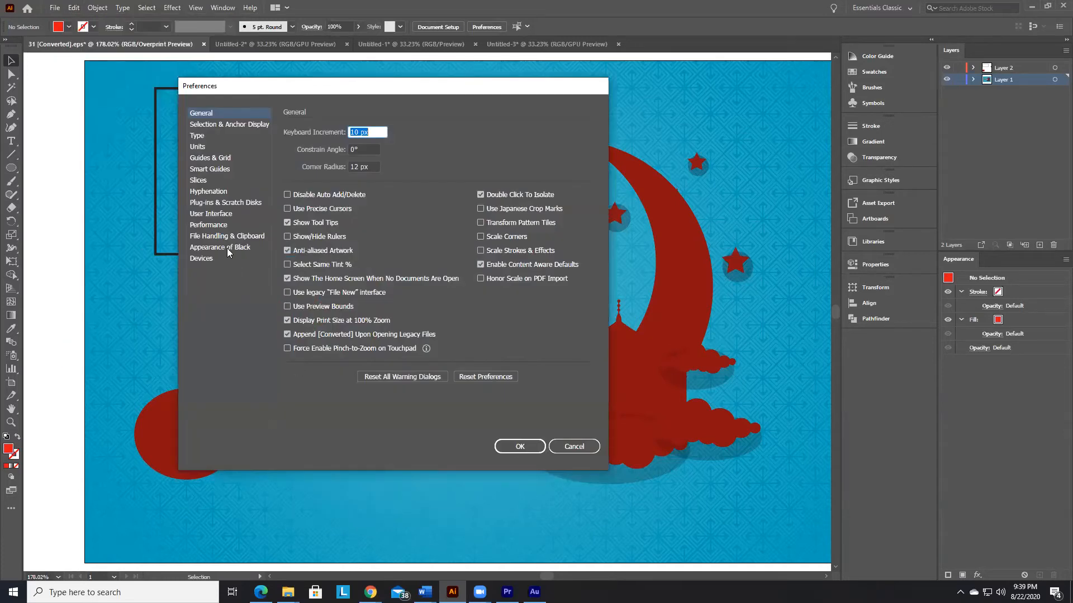
click(200, 211)
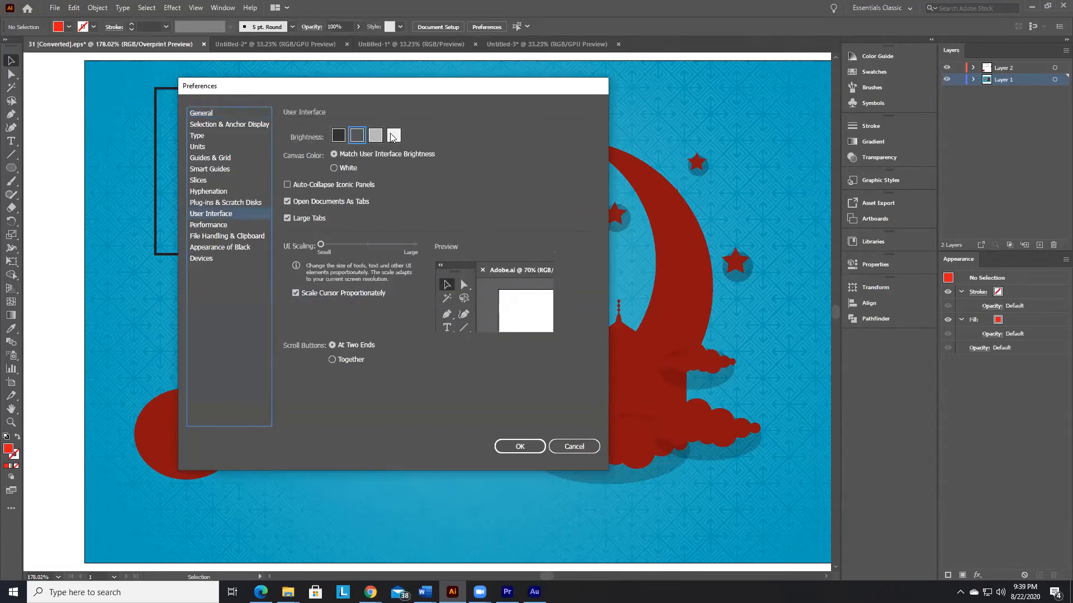
click(338, 136)
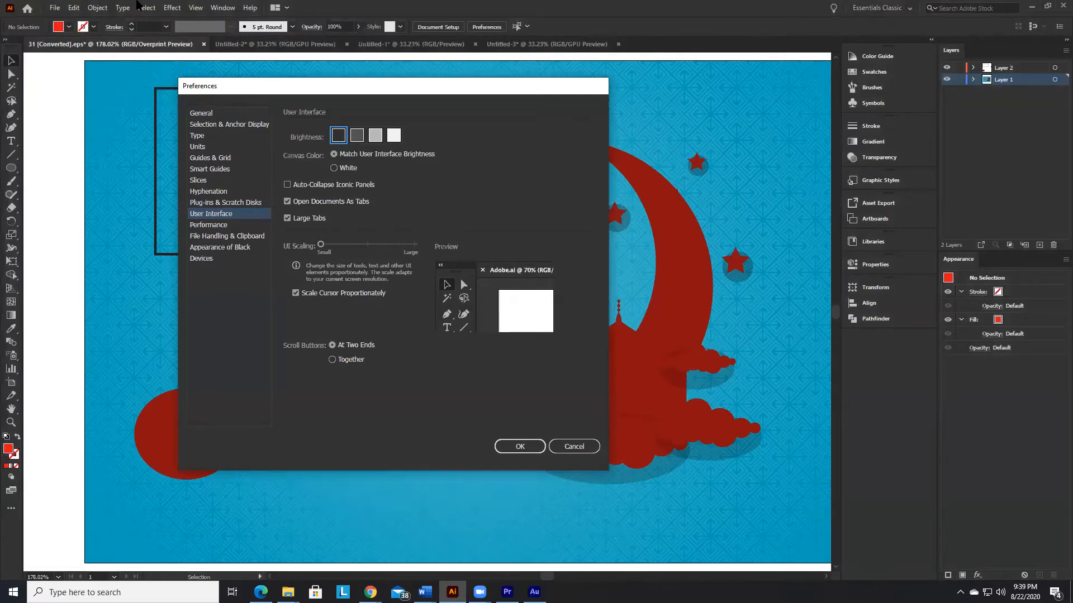
click(375, 136)
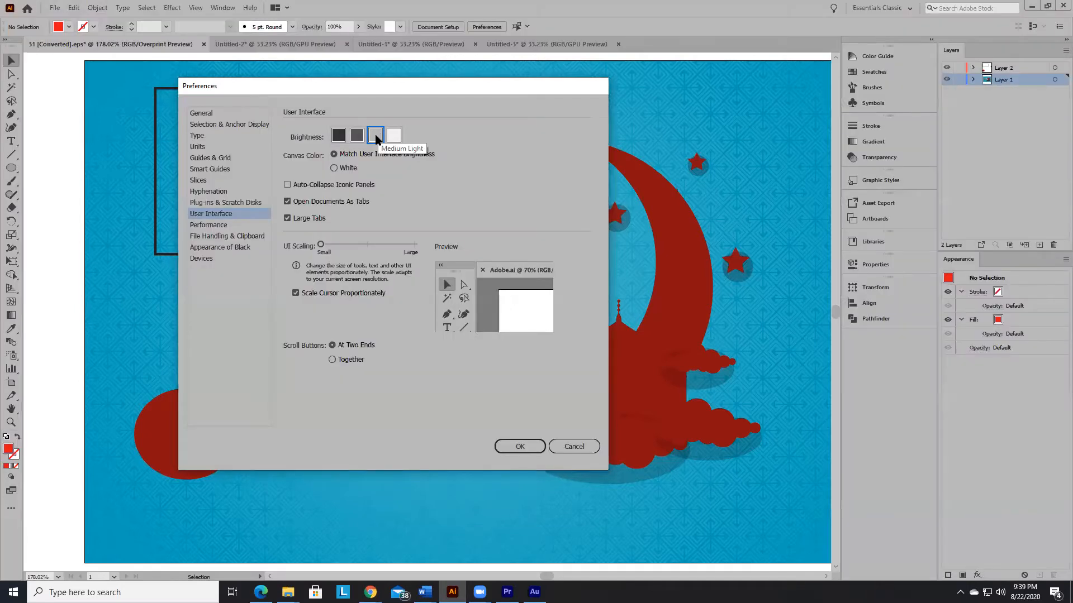
click(393, 136)
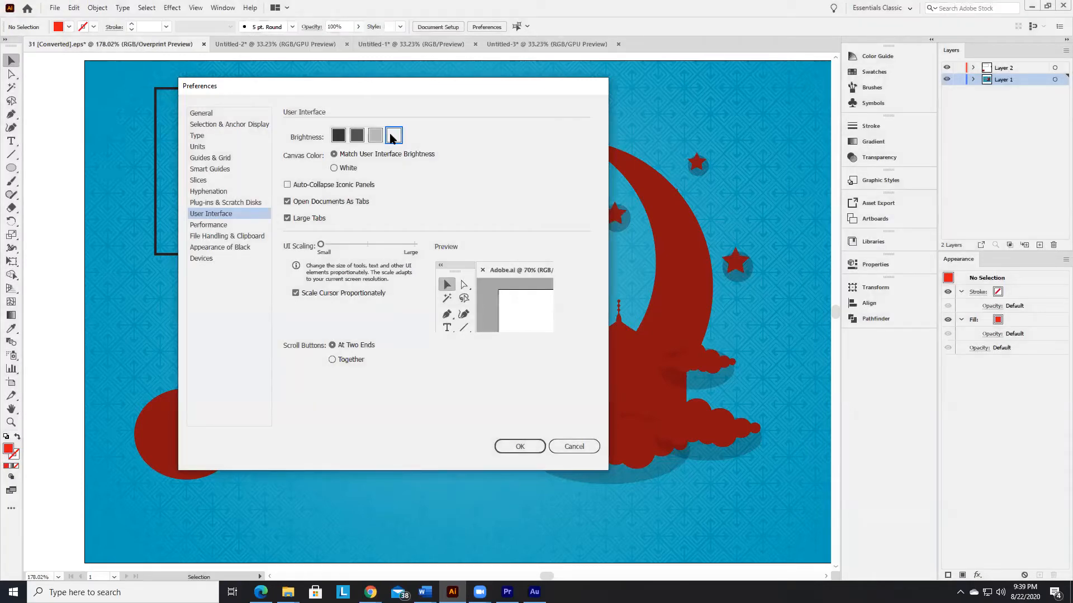
click(356, 136)
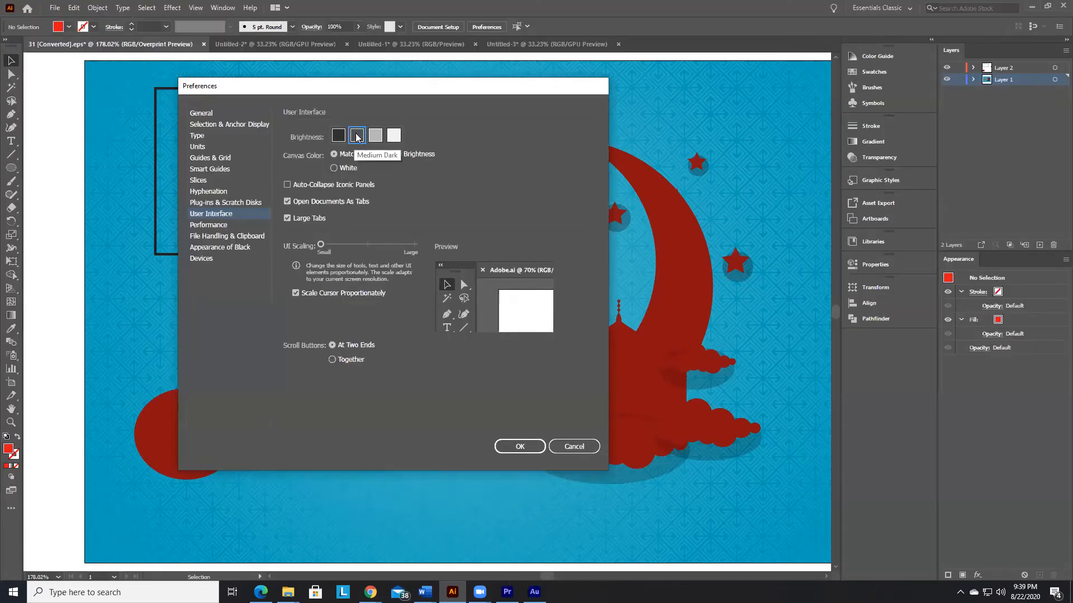
click(498, 449)
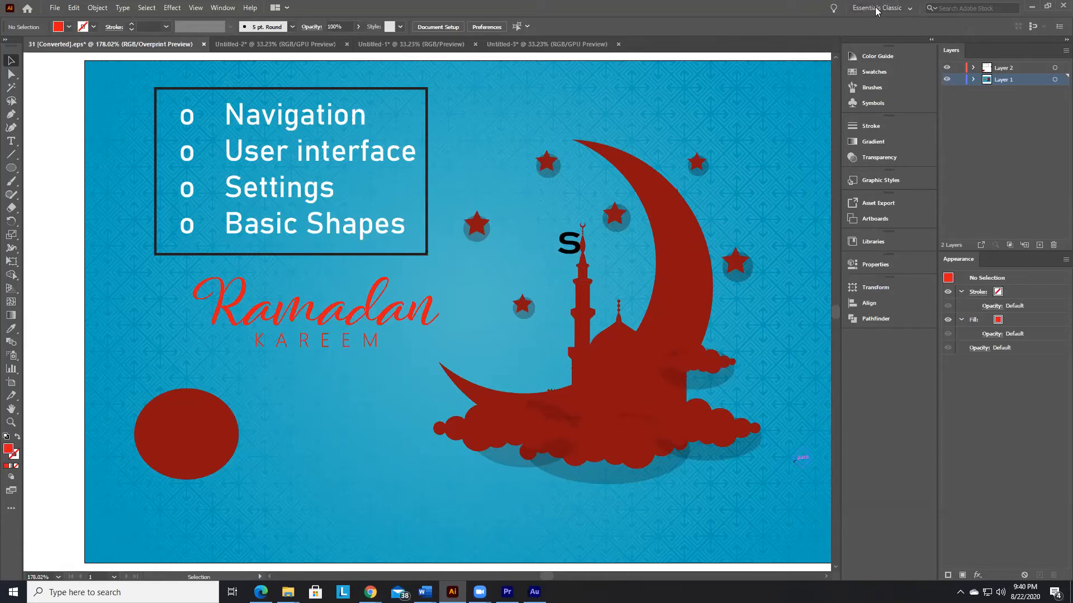
Step: Save the current panel layout as a new workspace named "Qaabka aan rabno"
click(903, 9)
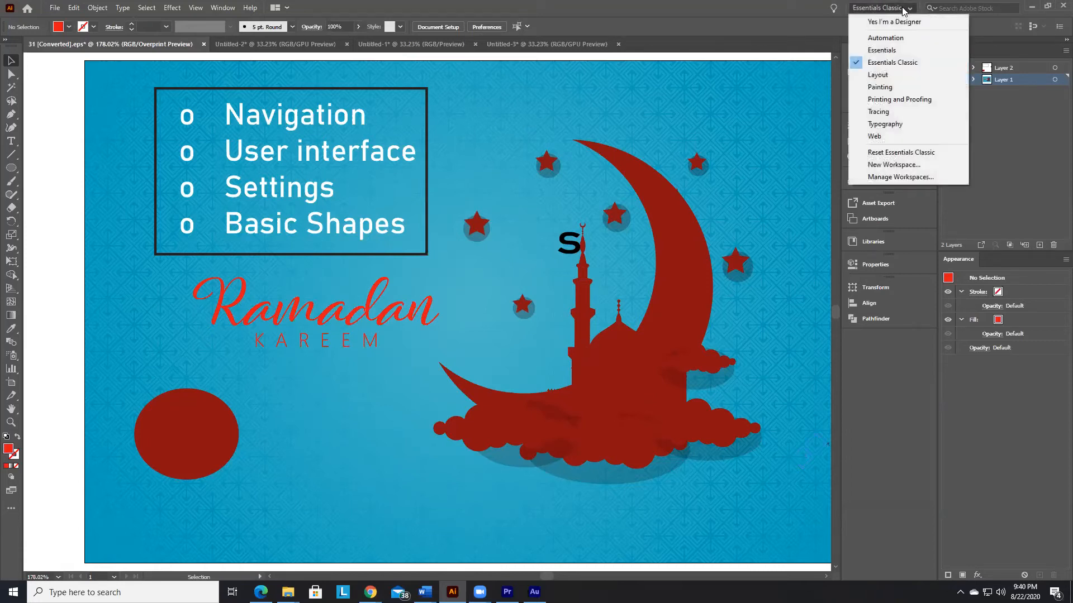
click(902, 167)
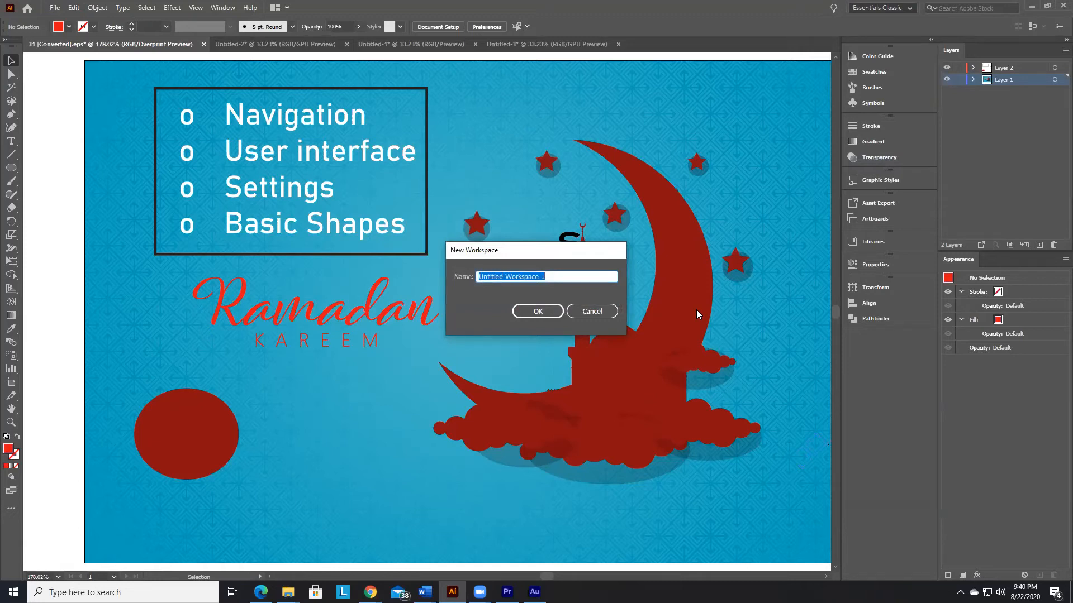
key(BackSpace)
text(Qaab)
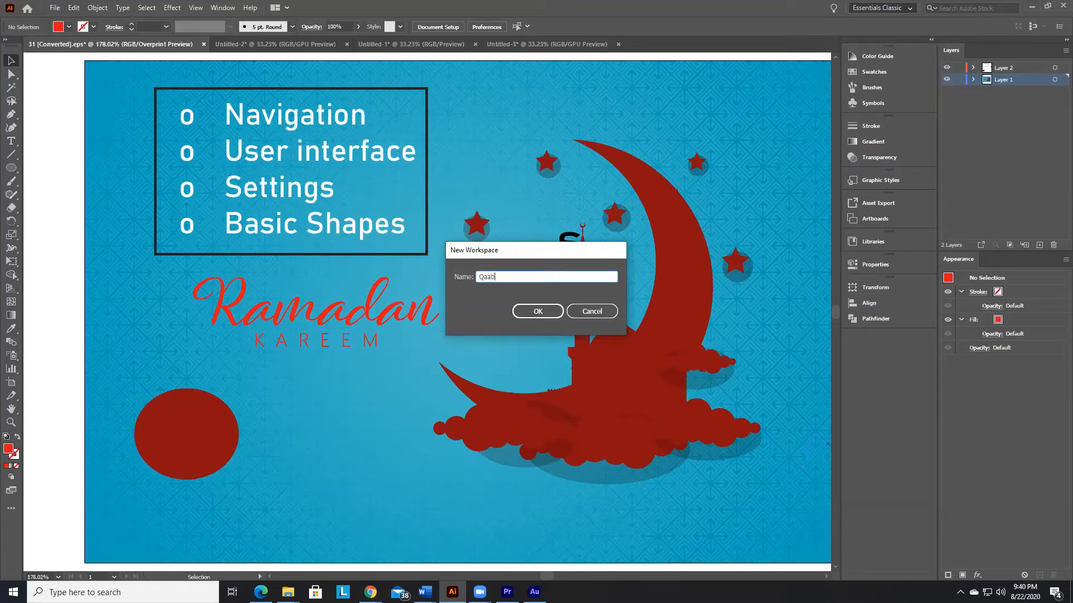
text(ka aan rabno)
click(530, 315)
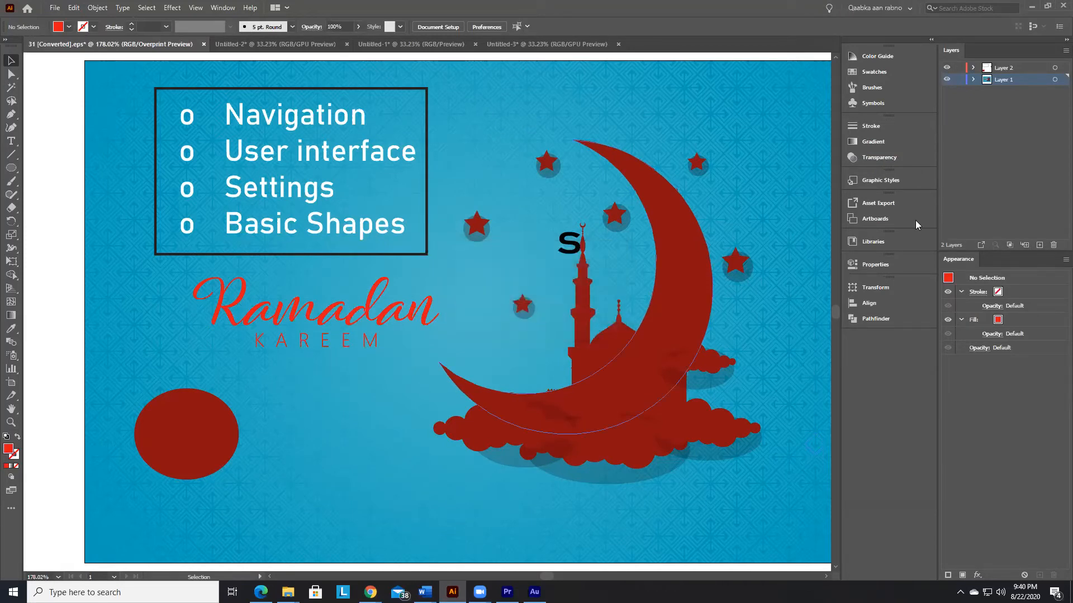
Step: Switch to the Essentials workspace and back to the saved "Qaabka aan rabno" workspace
click(898, 9)
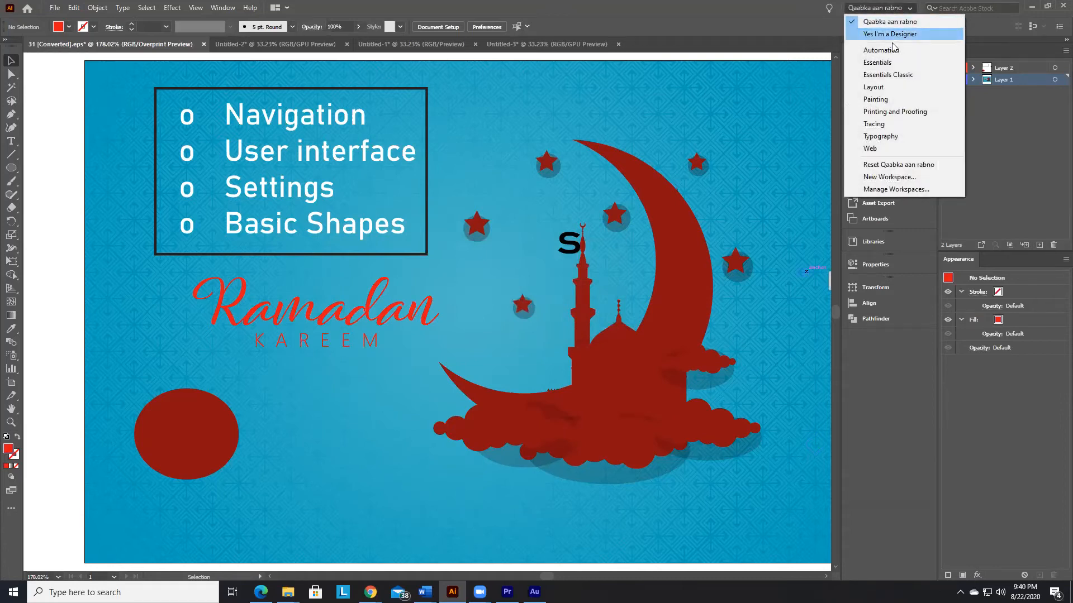
click(890, 63)
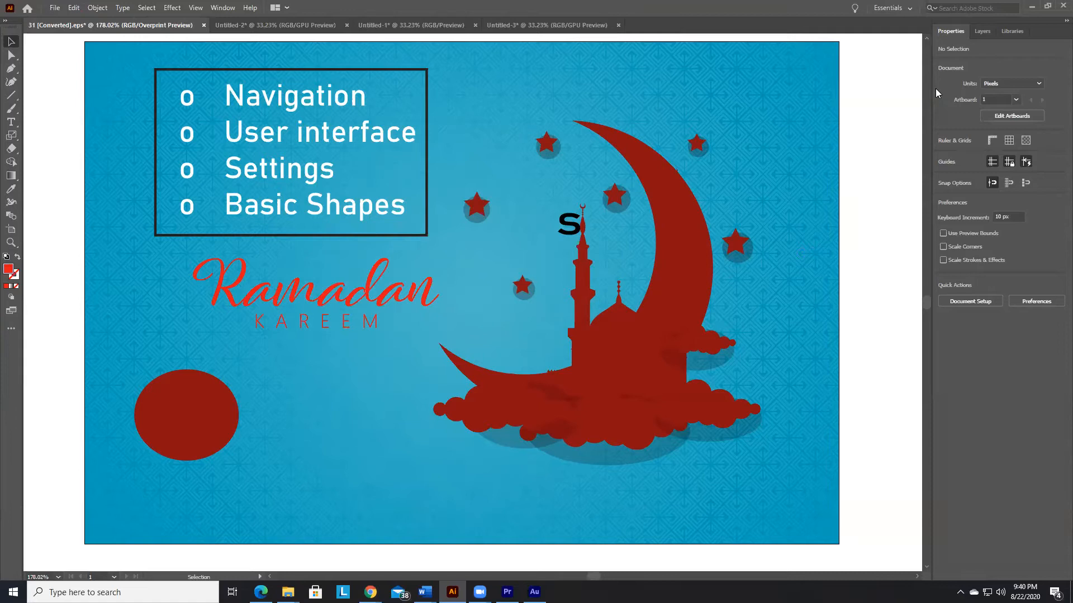
click(910, 8)
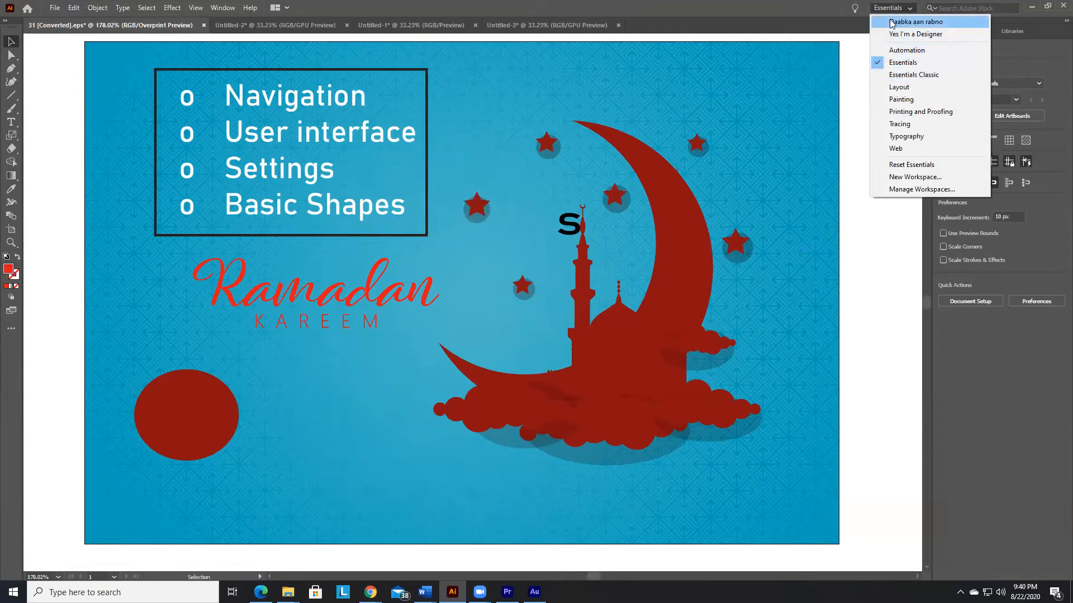
click(908, 23)
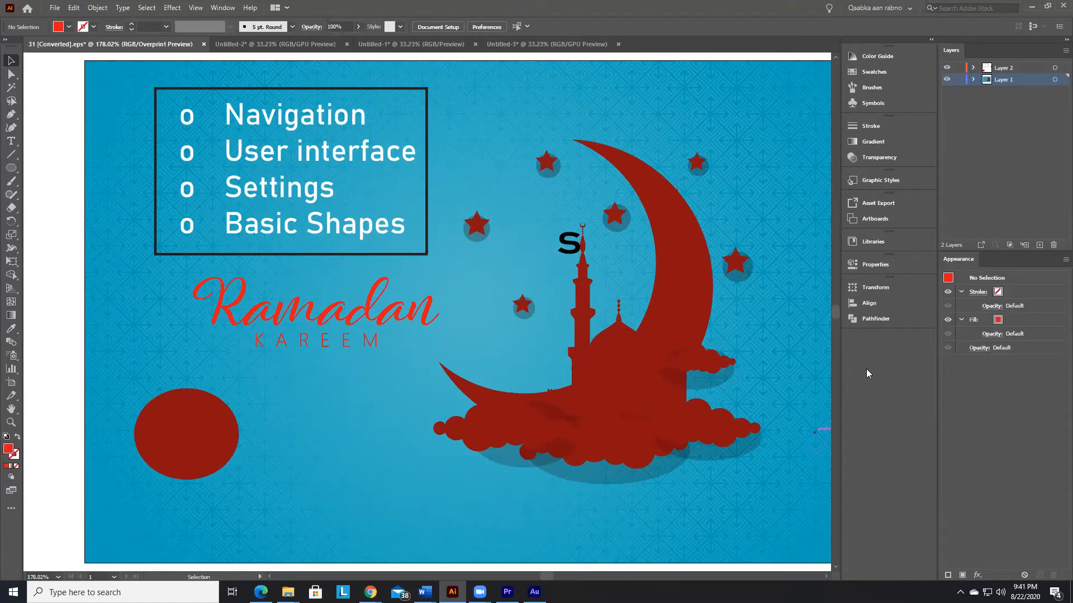
Step: Check the lesson notes in the Word document and return to Illustrator
key(alt+Tab)
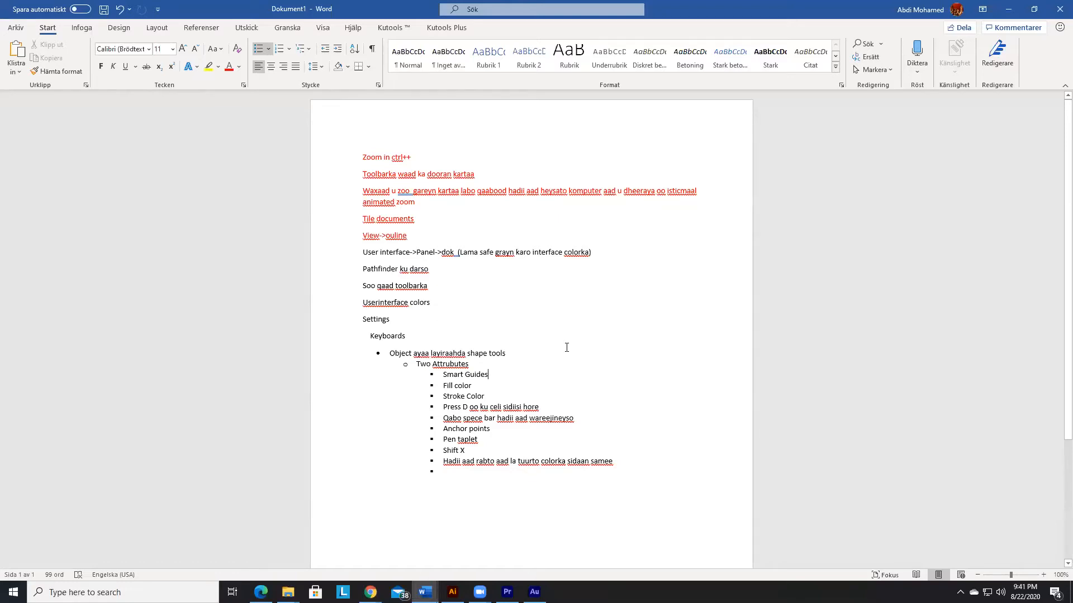
key(alt+Tab)
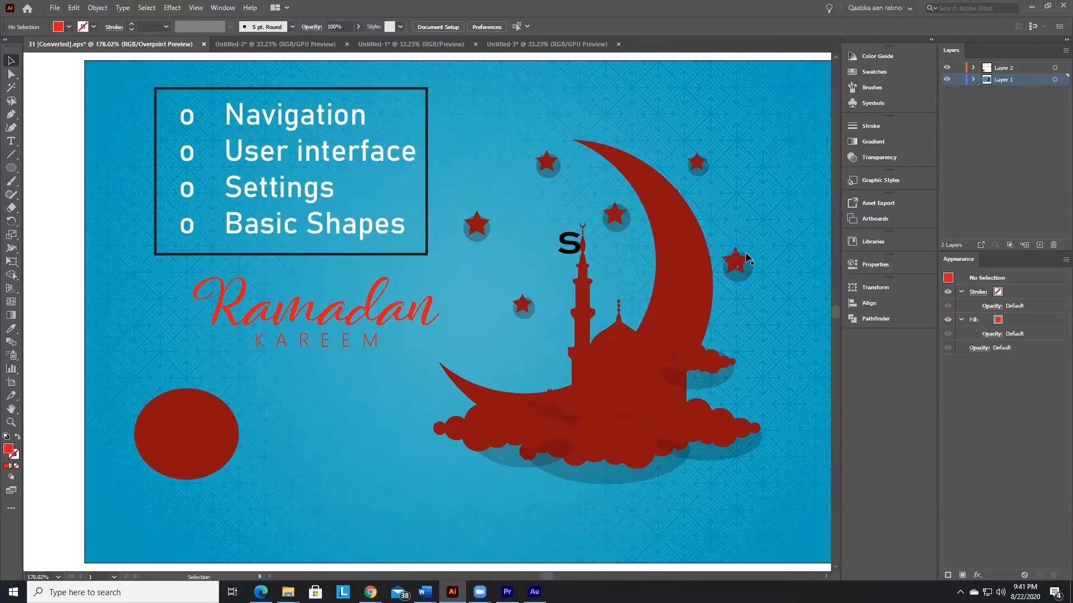
Step: Save the current panel layout as another new workspace named "Worspace 2"
click(910, 9)
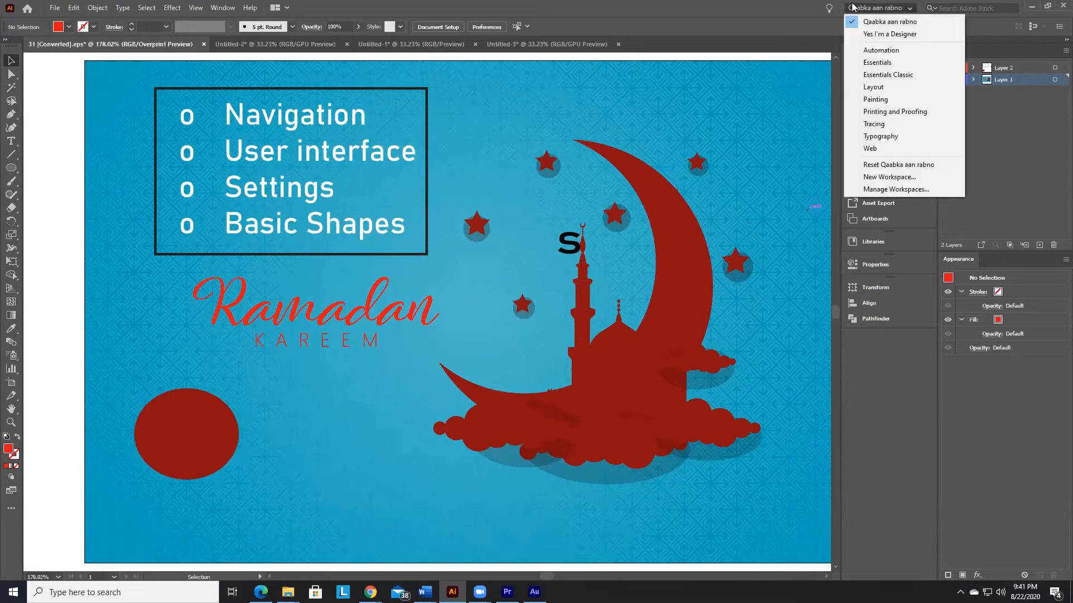
click(905, 183)
drag(560, 279, 477, 276)
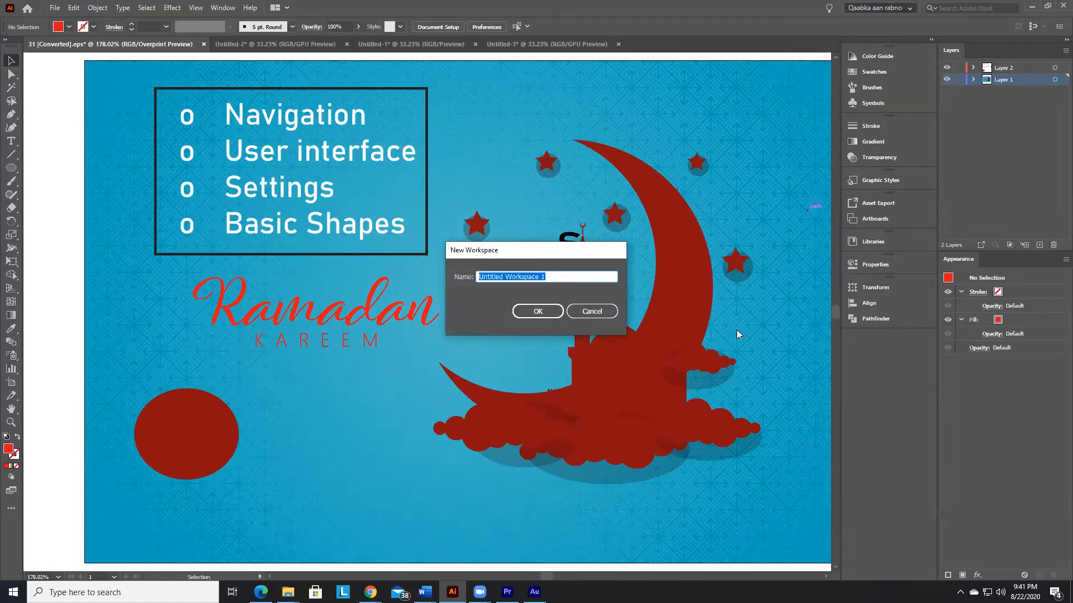
key(BackSpace)
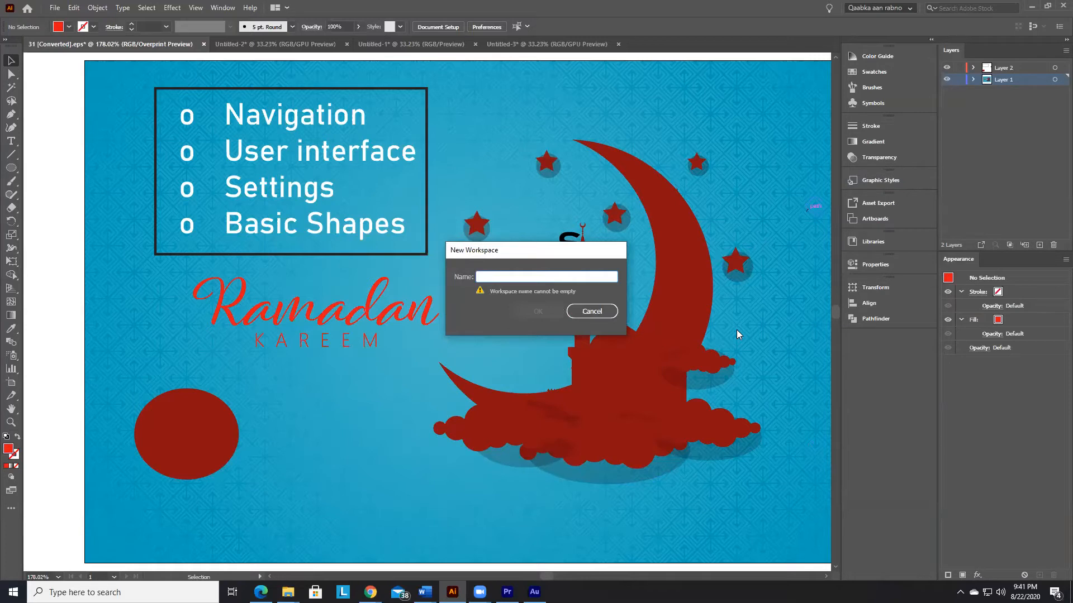
text(Wor)
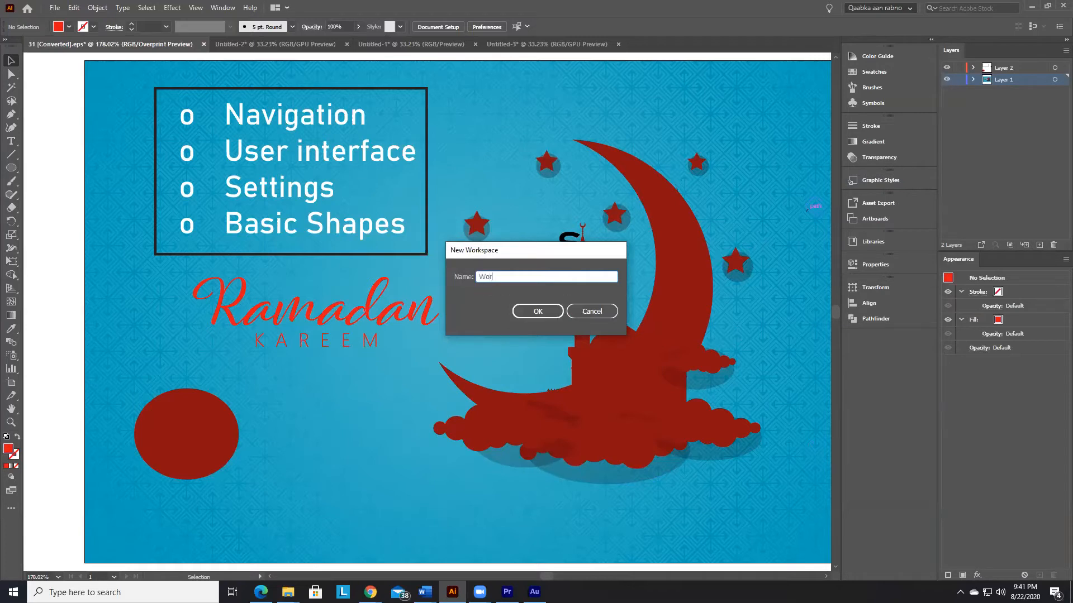
text(sspace)
key(BackSpace)
key(BackSpace)
key(BackSpace)
key(BackSpace)
text(pace 2)
click(538, 311)
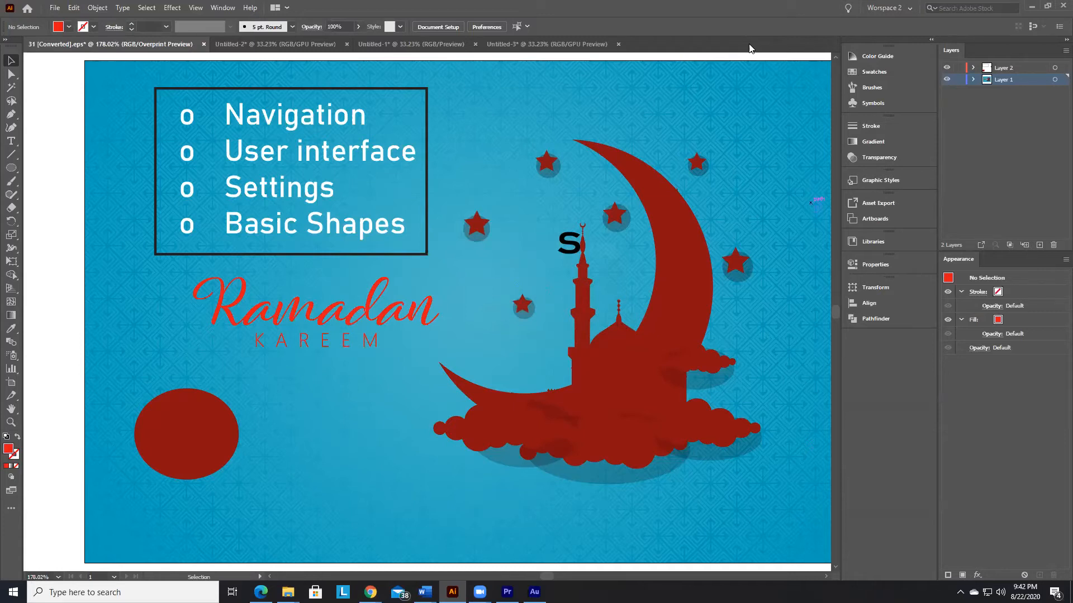
Step: Switch to the Essentials workspace and back to the saved "Worspace 2" workspace
click(896, 8)
click(899, 76)
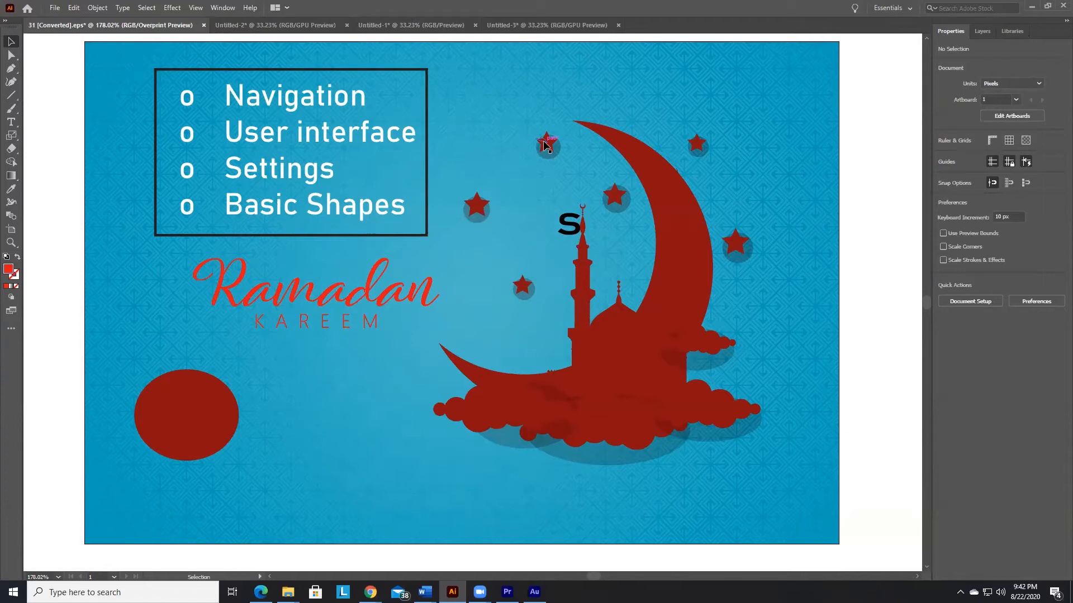
click(900, 12)
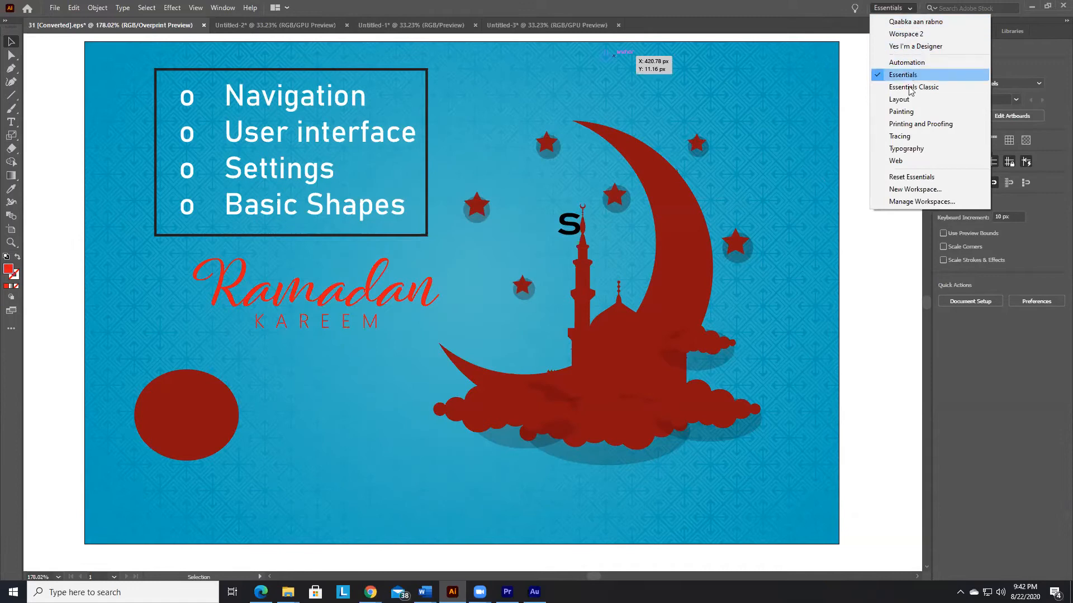
click(917, 34)
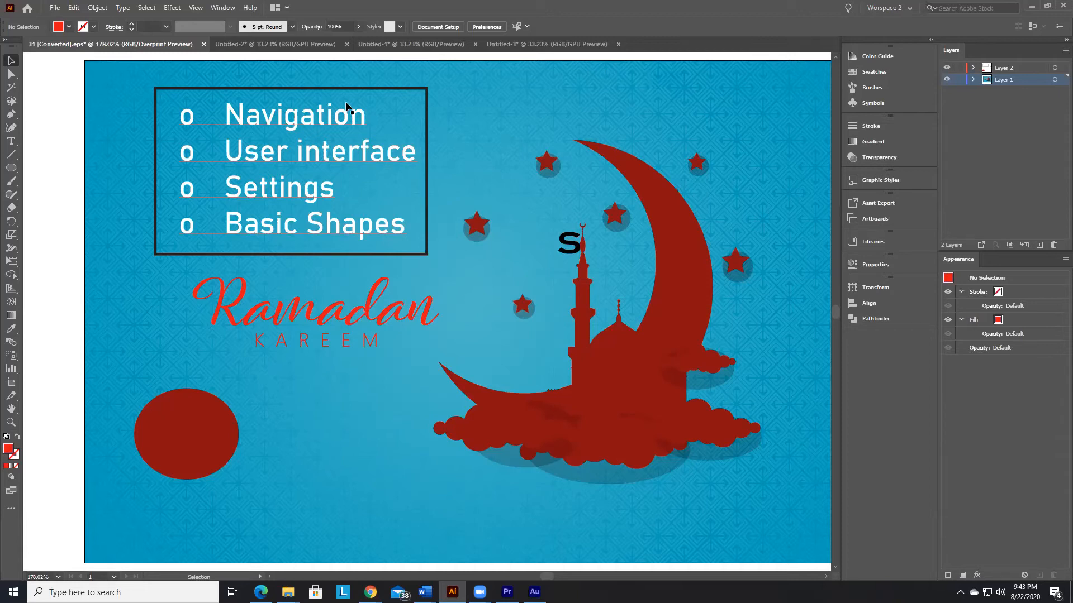
Step: View the General preferences with the keyboard increment setting, and close them without changing anything
click(73, 7)
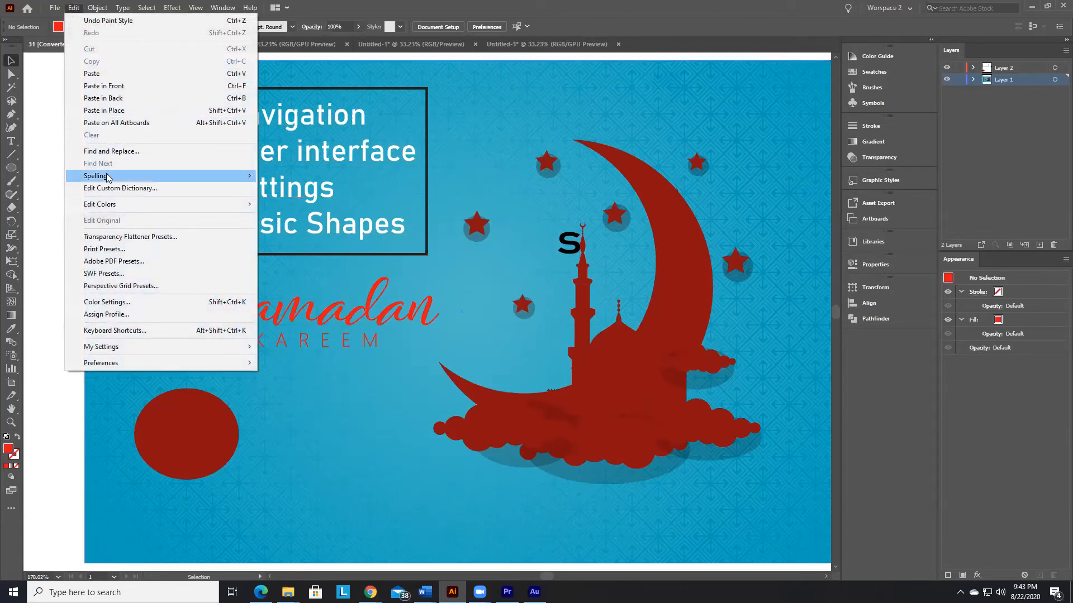
mouse_move(157, 366)
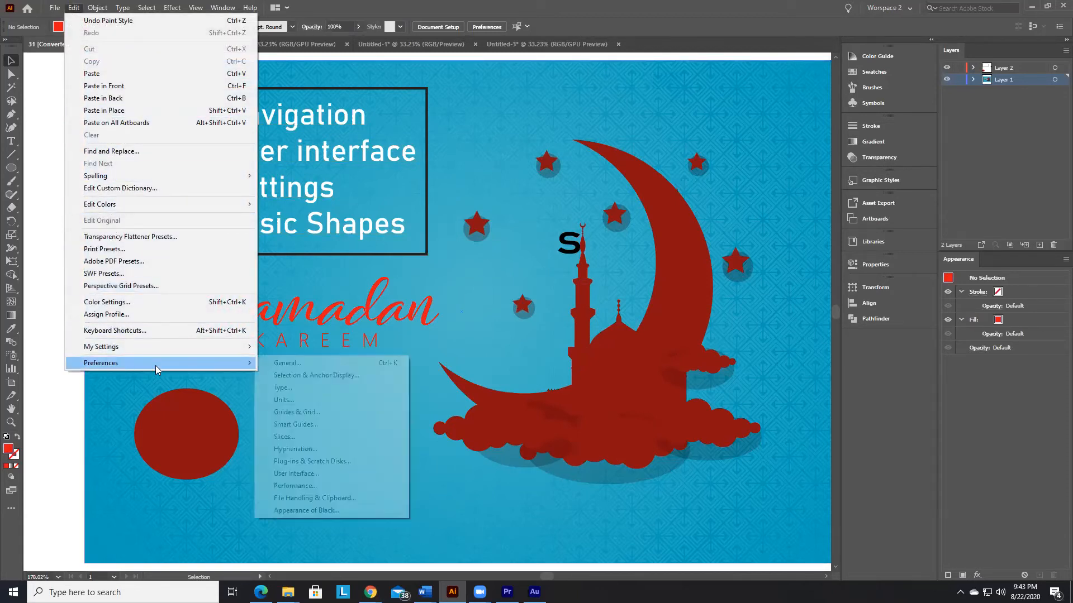
click(288, 363)
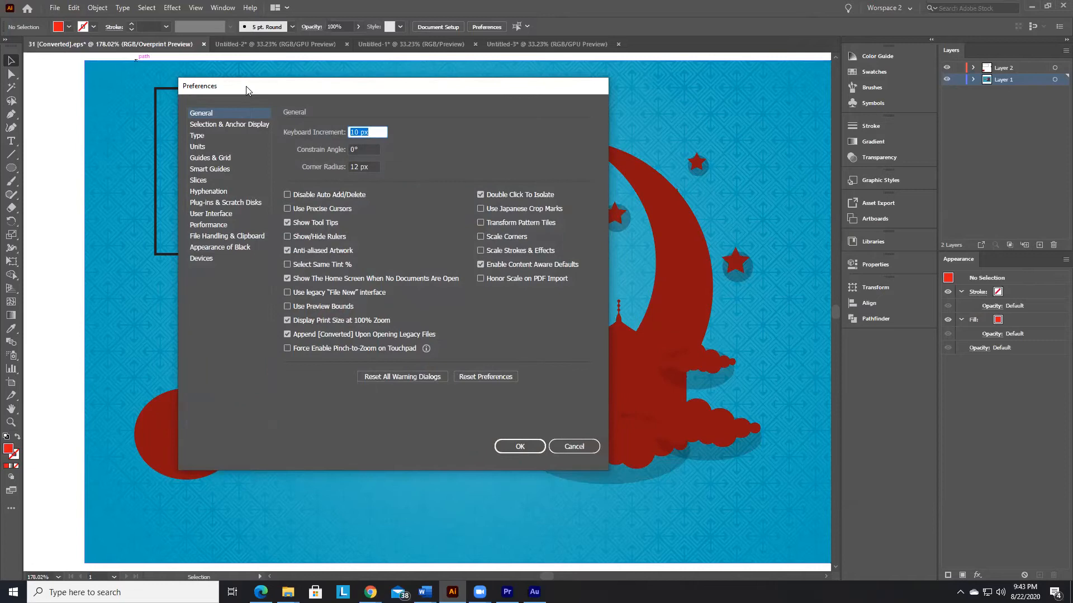
drag(246, 91, 240, 66)
click(589, 426)
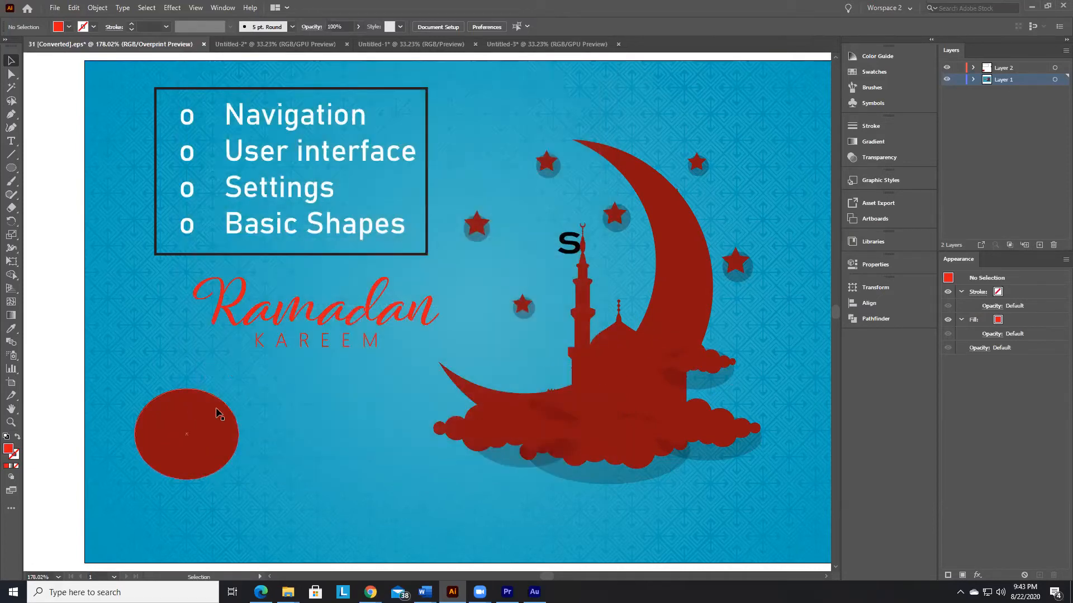
Step: Move the red ellipse freehand toward the artboard's middle and back near its original place below the Ramadan lettering
click(186, 424)
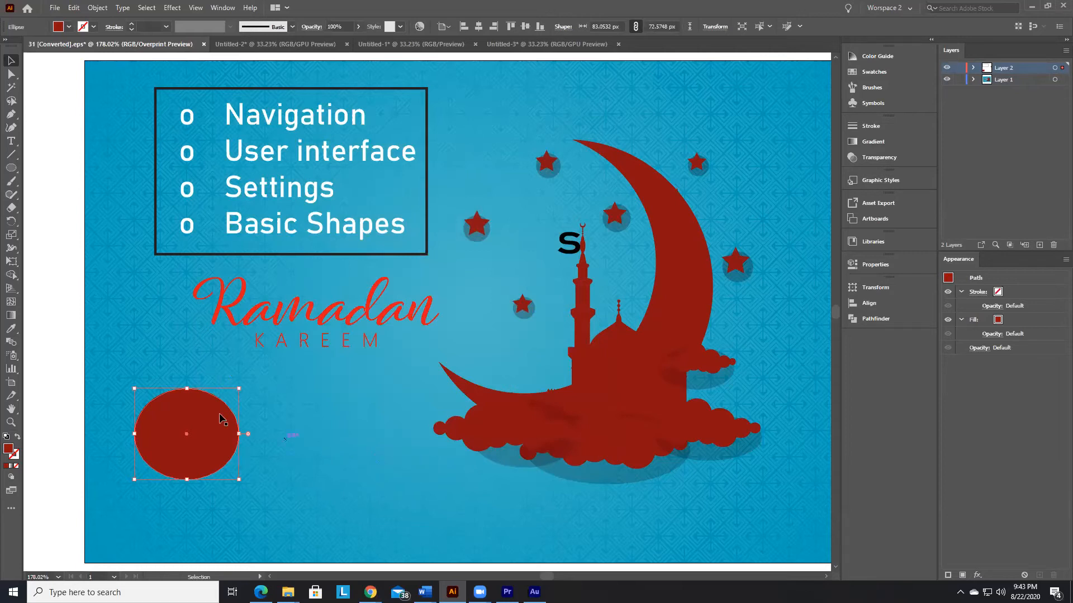
drag(170, 416, 271, 414)
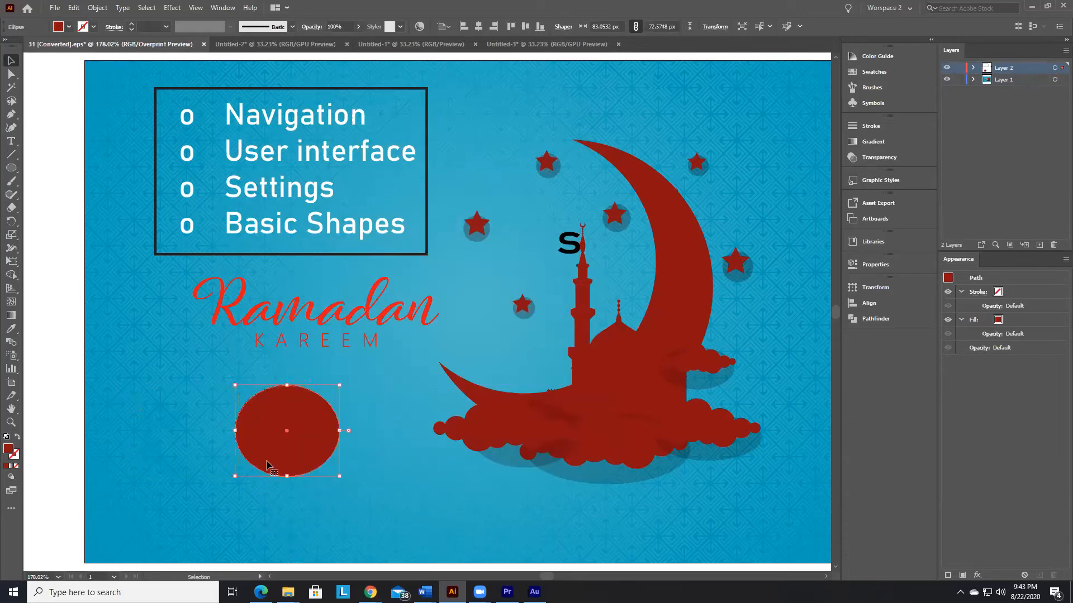
drag(268, 449, 226, 469)
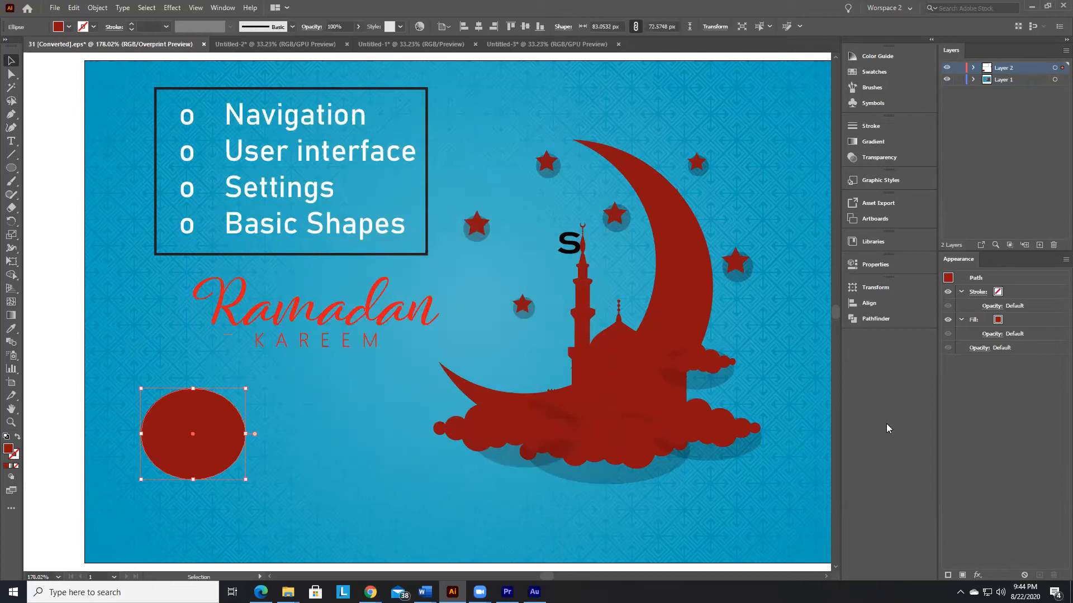
Step: Nudge the red ellipse left and right, and up and down, in keyboard increments
key(shift+Left)
key(shift+Left)
key(shift+Left)
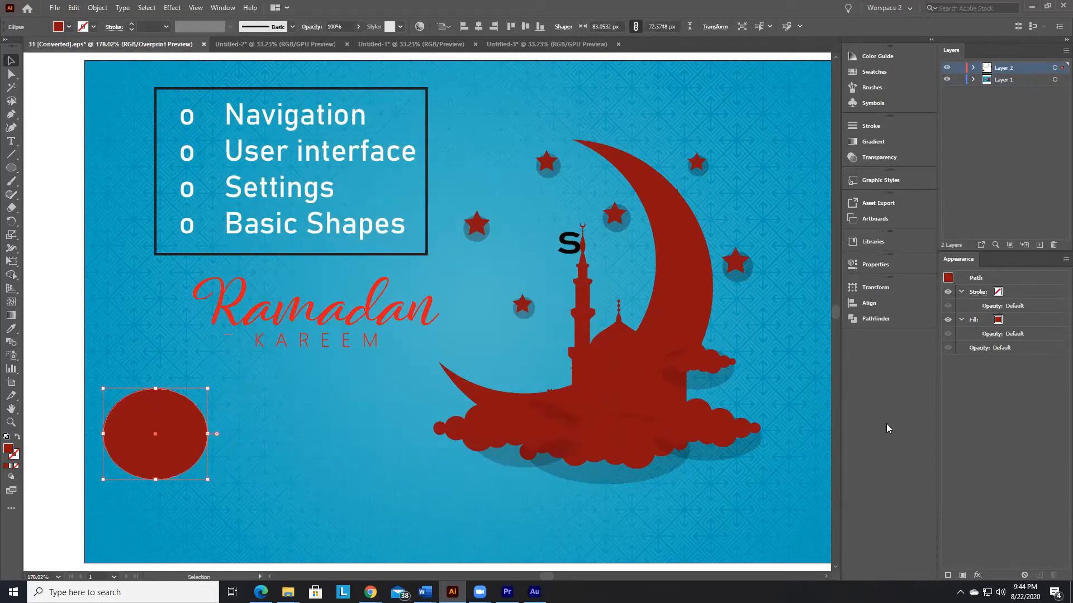
key(shift+Right)
key(shift+Right)
key(shift+Right)
key(shift+Right)
key(shift+Right)
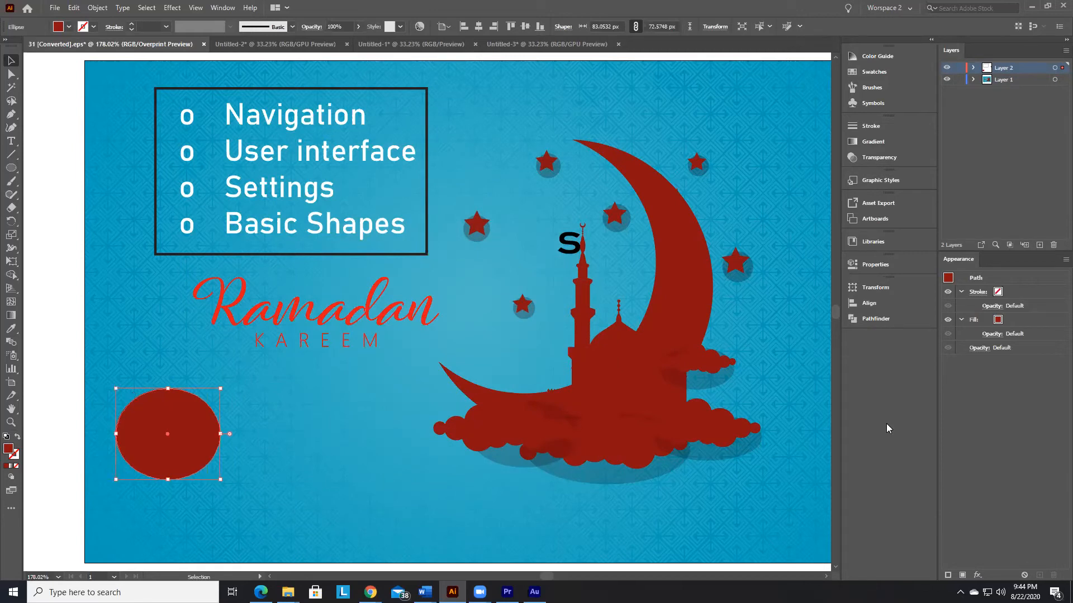
key(shift+Up)
key(shift+Up)
key(shift+Up)
key(shift+Down)
key(shift+Down)
key(shift+Down)
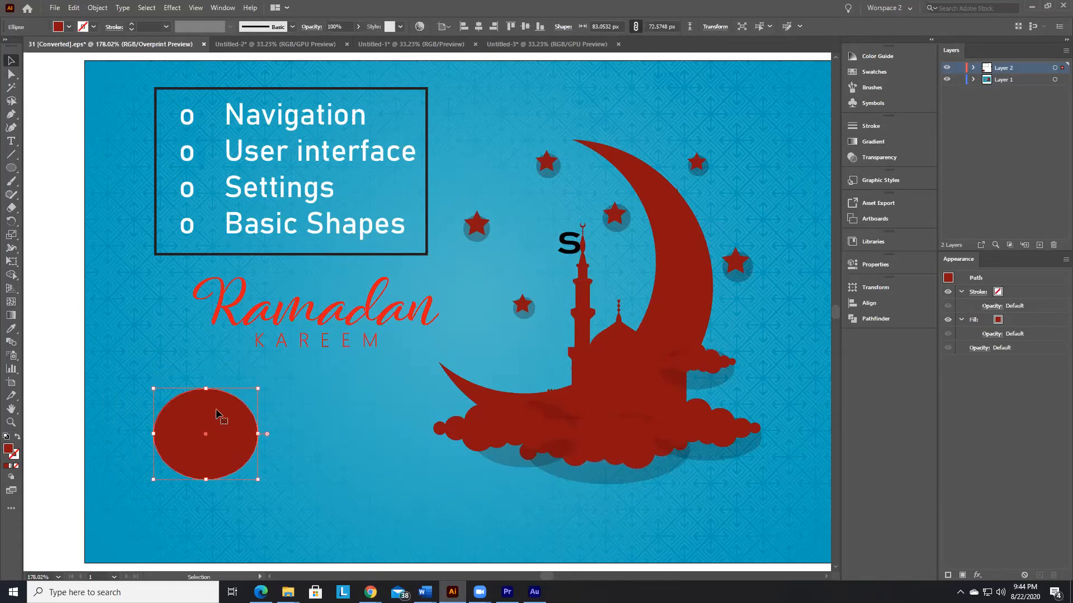
Step: Nudge the red ellipse up four keyboard increments to the KAREEM text and back down again
key(shift+Up)
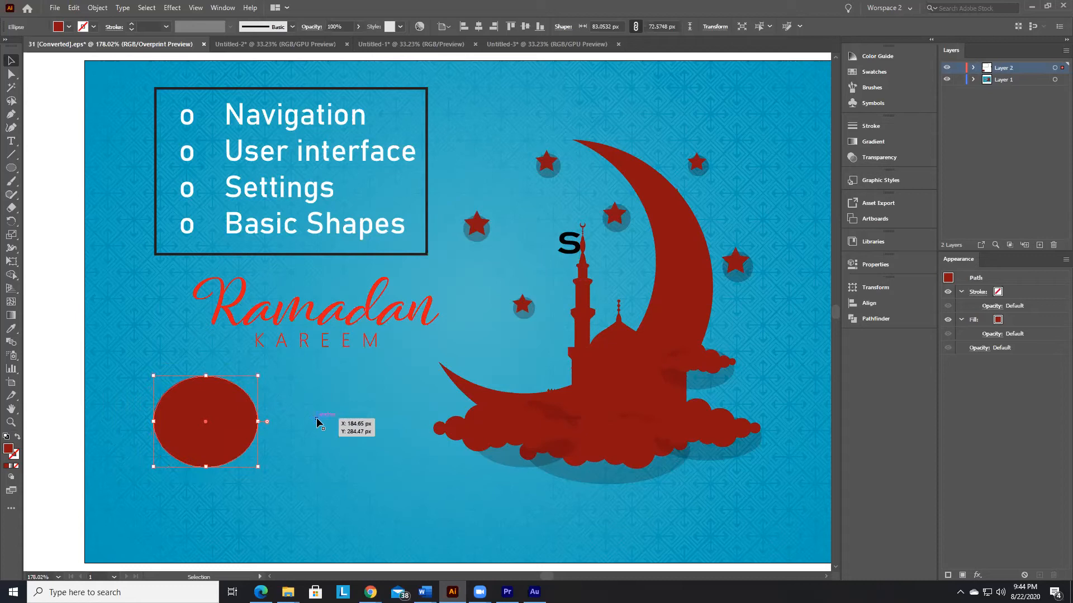
key(shift+Up)
key(shift+Up)
key(shift+Up)
key(shift+Up)
key(shift+Up)
key(shift+Up)
key(shift+Up)
key(shift+Up)
key(shift+Up)
key(shift+Up)
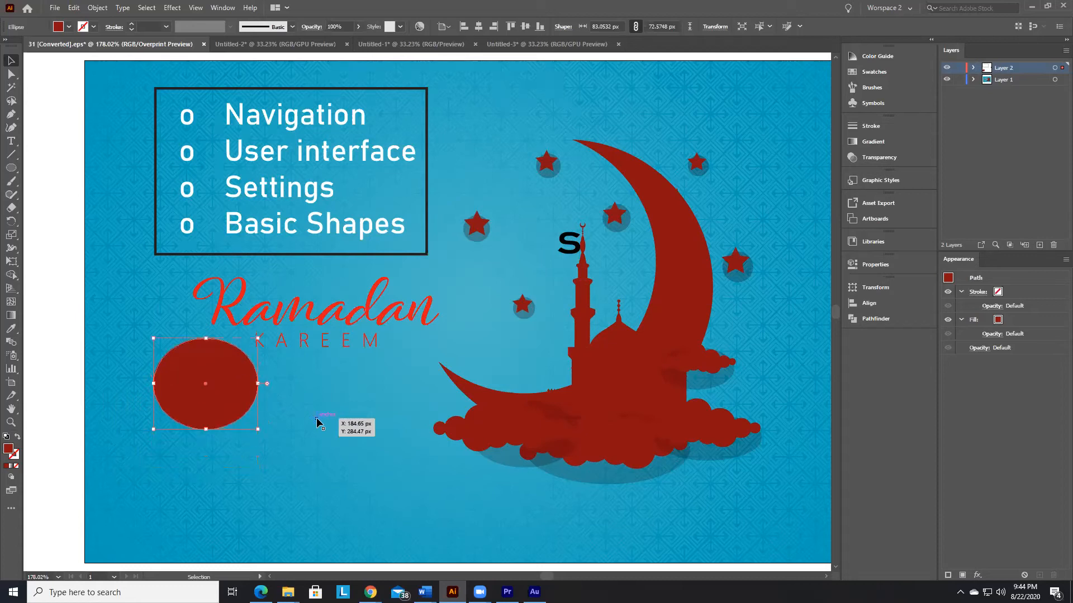
key(shift+Down)
key(shift+Down)
key(shift+Down)
key(shift+Down)
key(shift+Down)
key(shift+Down)
key(shift+Down)
key(shift+Down)
key(shift+Down)
key(shift+Down)
key(shift+Down)
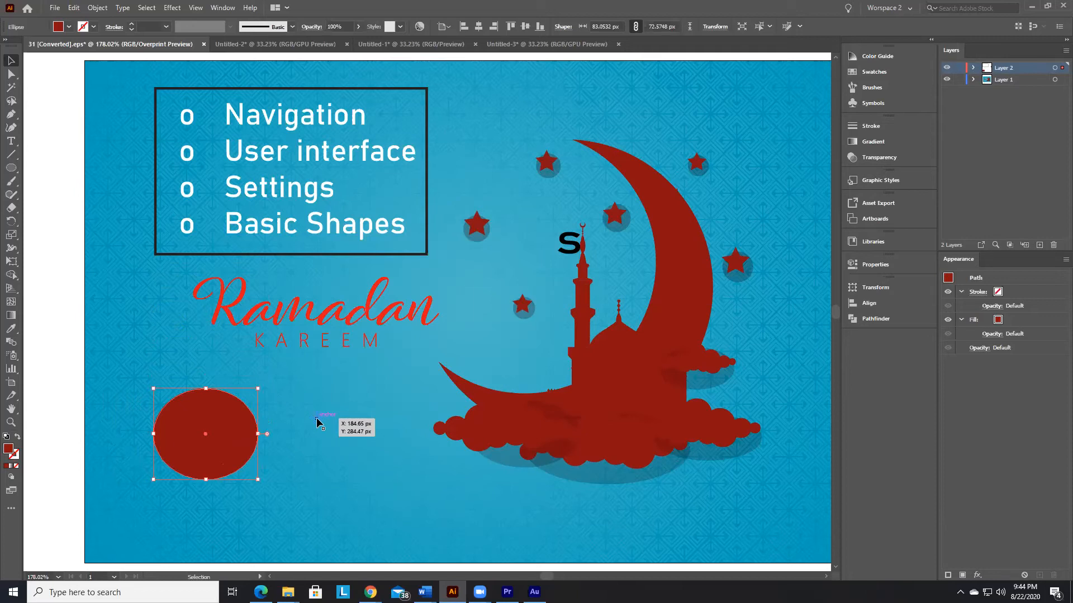
Step: Nudge the red ellipse repeatedly up and down, leaving it just beneath the Ramadan lettering beside KAREEM
key(shift+Up)
key(shift+Up)
key(shift+Down)
key(shift+Down)
key(shift+Up)
key(shift+Up)
key(shift+Up)
key(shift+Up)
key(shift+Up)
key(shift+Down)
key(shift+Down)
key(shift+Down)
key(shift+Down)
key(shift+Down)
key(shift+Up)
key(shift+Up)
key(shift+Down)
key(shift+Down)
key(shift+Up)
key(shift+Up)
key(shift+Up)
key(shift+Up)
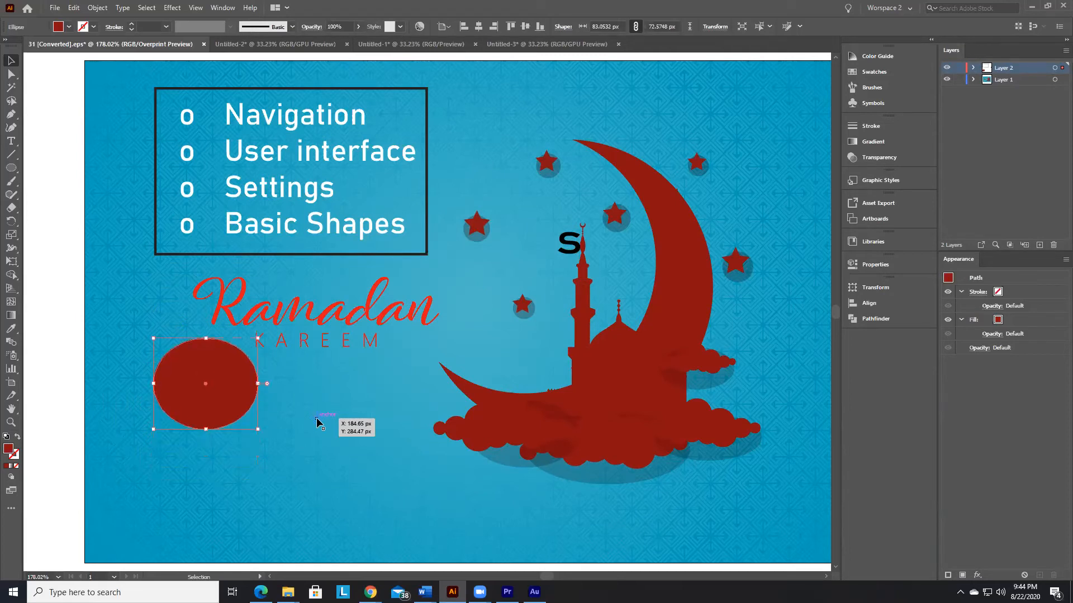
Step: Set the keyboard increment to 1 px in the General preferences
click(75, 8)
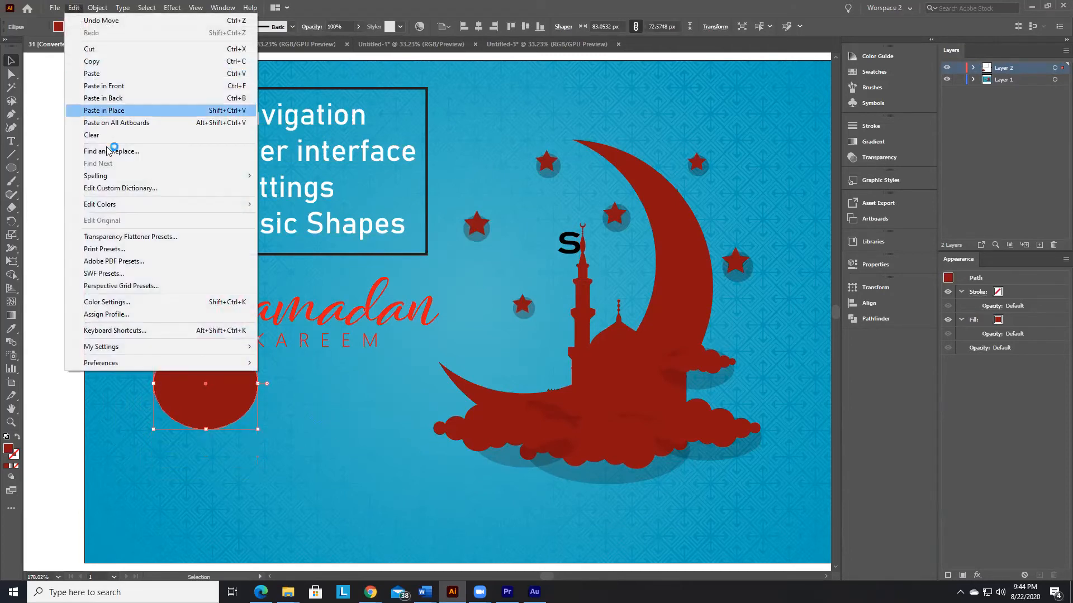
mouse_move(155, 367)
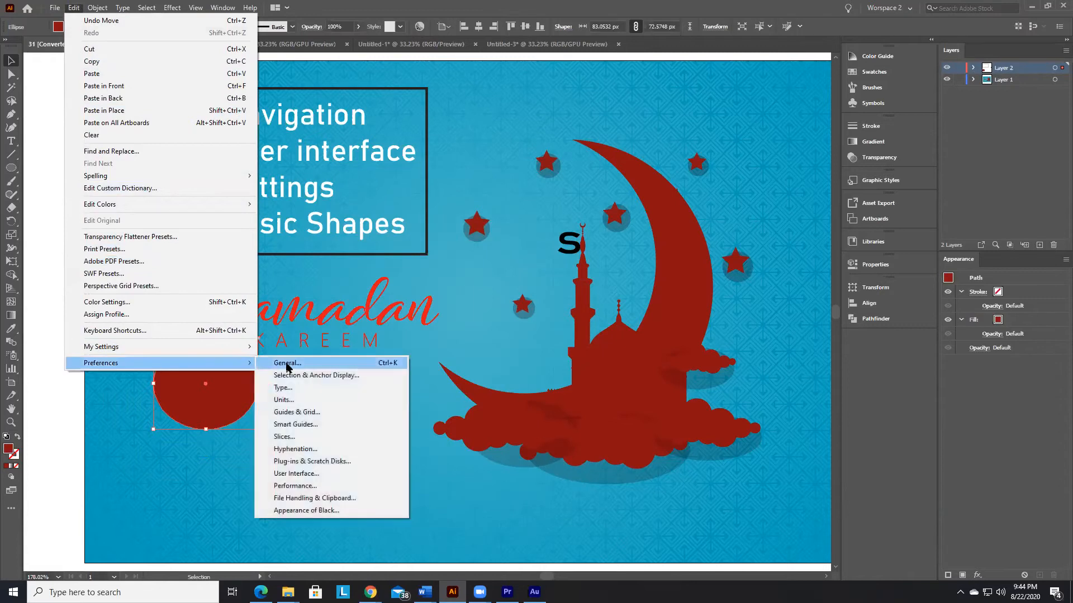
click(347, 363)
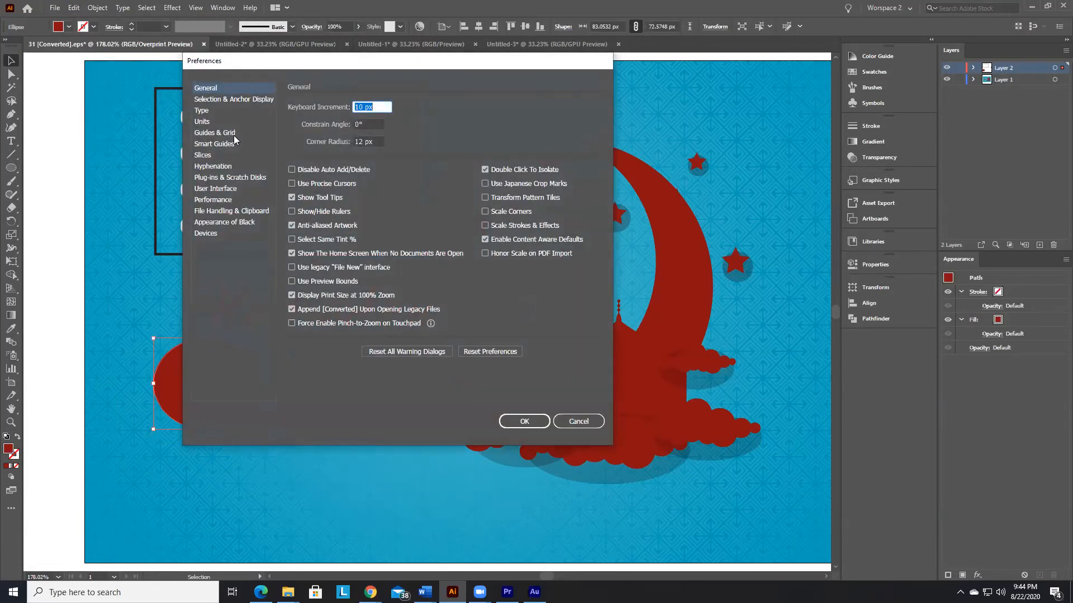
click(205, 89)
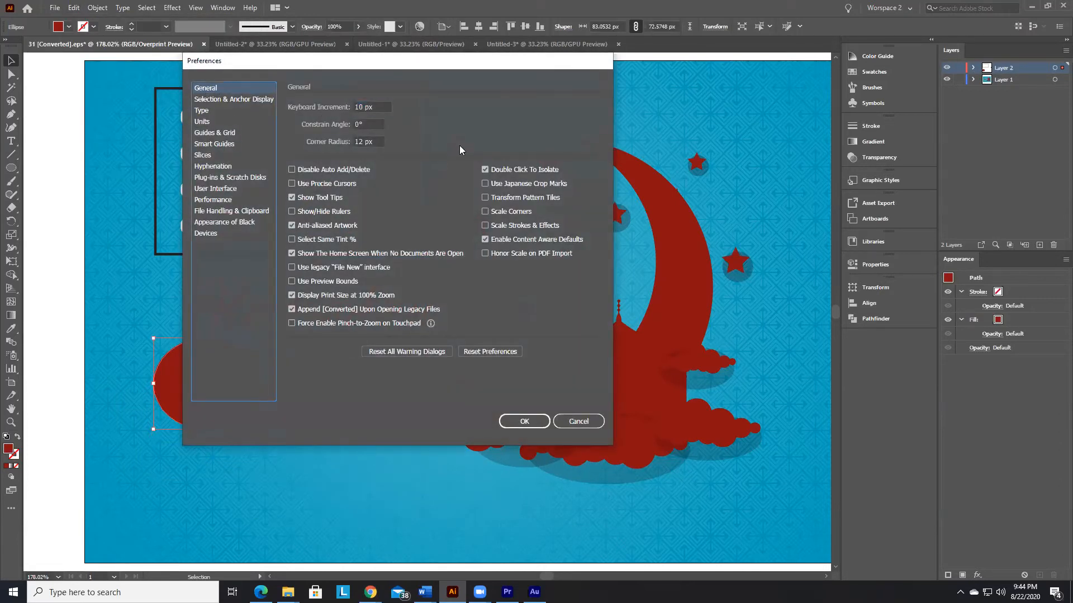
click(366, 109)
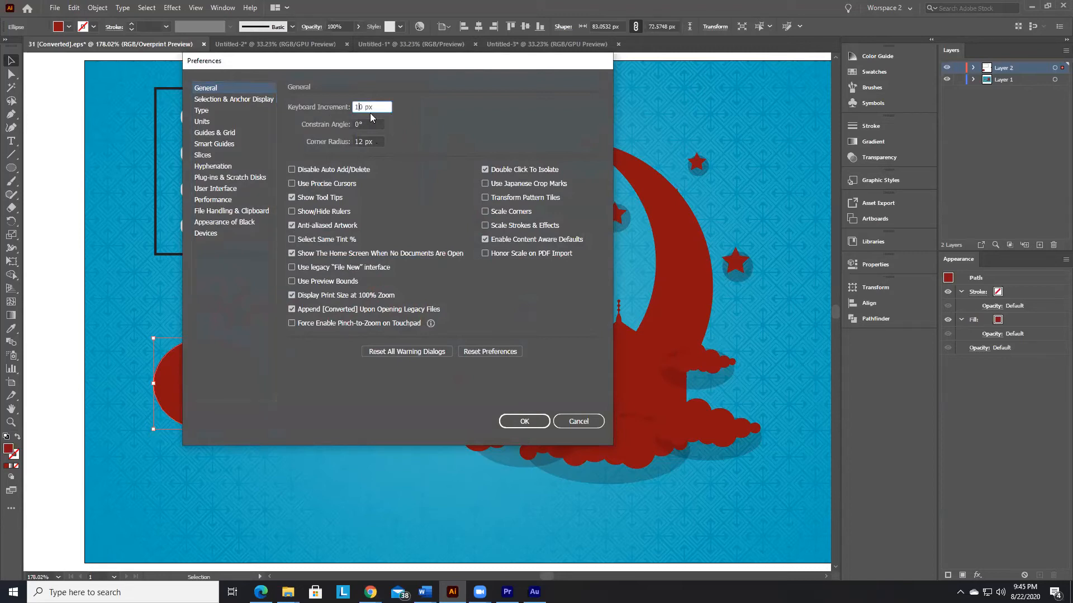
key(BackSpace)
click(525, 422)
Step: Nudge the red ellipse up and then partway back down in 1 px increments
key(Up)
key(Up)
key(Up)
key(Up)
key(Up)
key(Up)
key(Up)
key(Up)
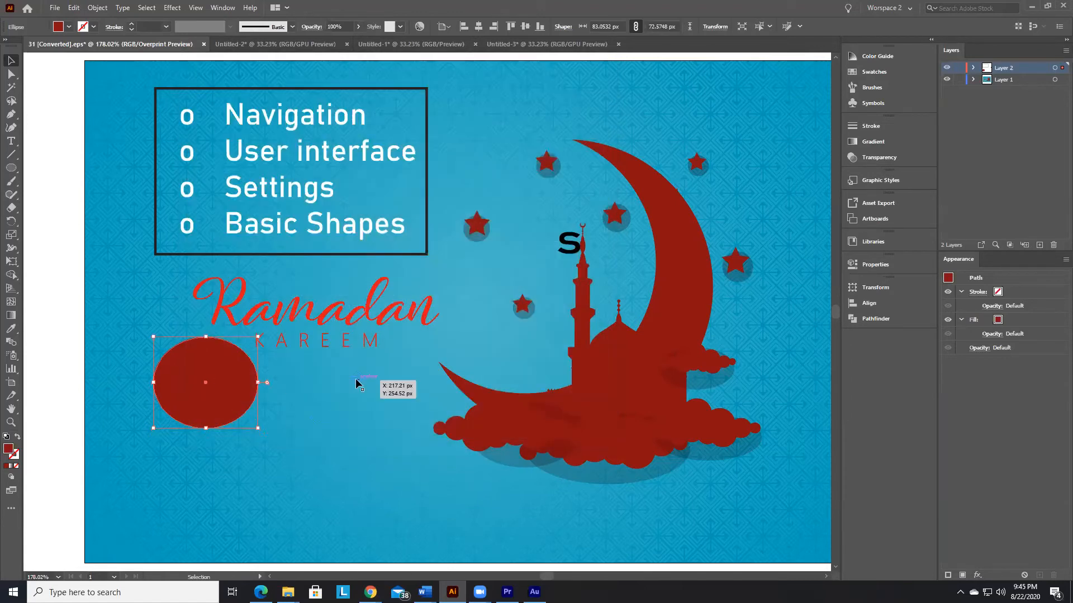
key(Up)
key(Up)
key(Up)
key(Up)
key(Up)
key(Up)
key(Up)
key(Up)
key(Up)
key(Up)
key(Up)
key(Up)
key(Up)
key(Up)
key(Up)
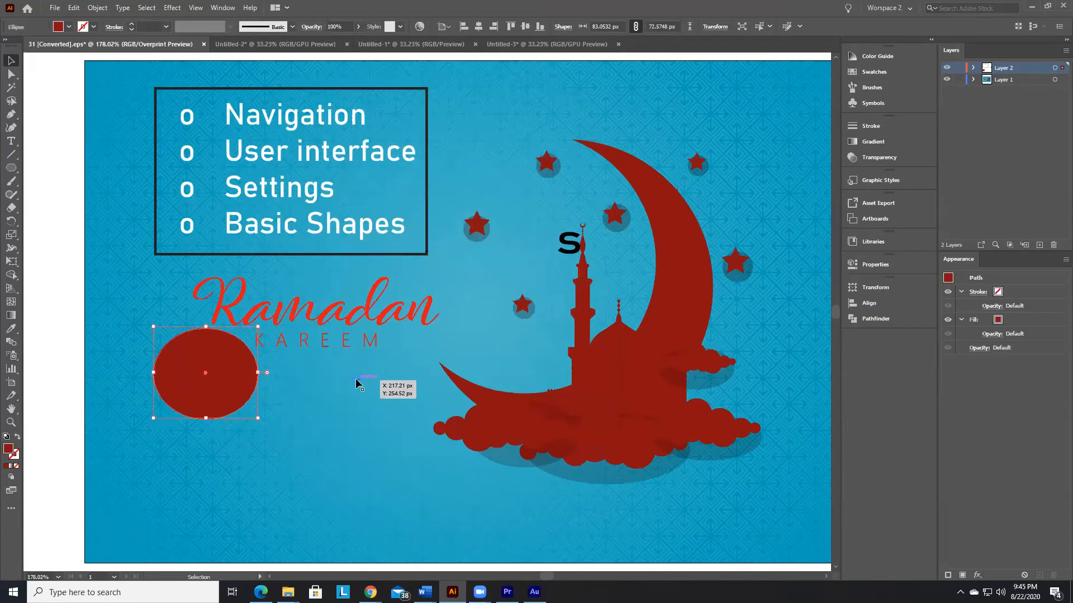
key(Up)
key(Up)
key(Up)
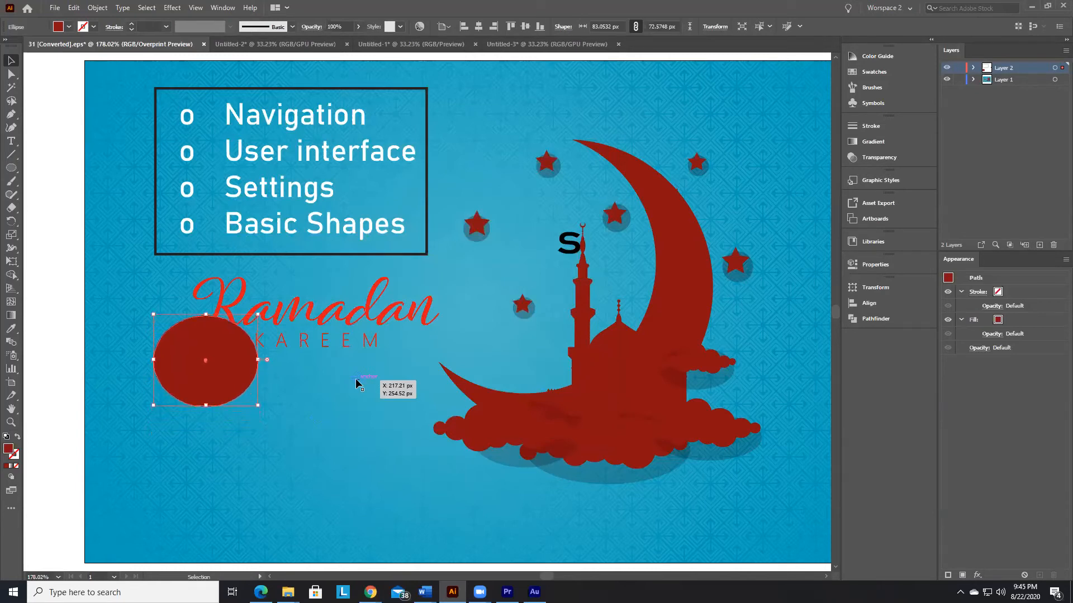
key(Down)
key(Down)
key(Down)
key(Down)
key(Down)
key(Down)
key(Down)
key(Down)
key(Down)
key(Down)
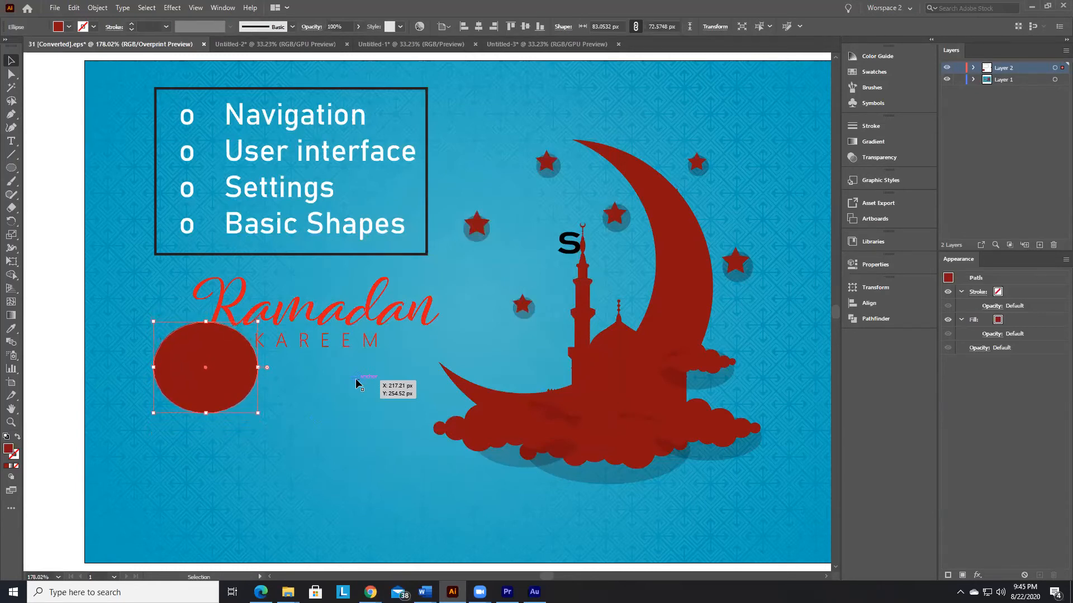
Step: Set the keyboard increment to 100 px in the General preferences
click(72, 7)
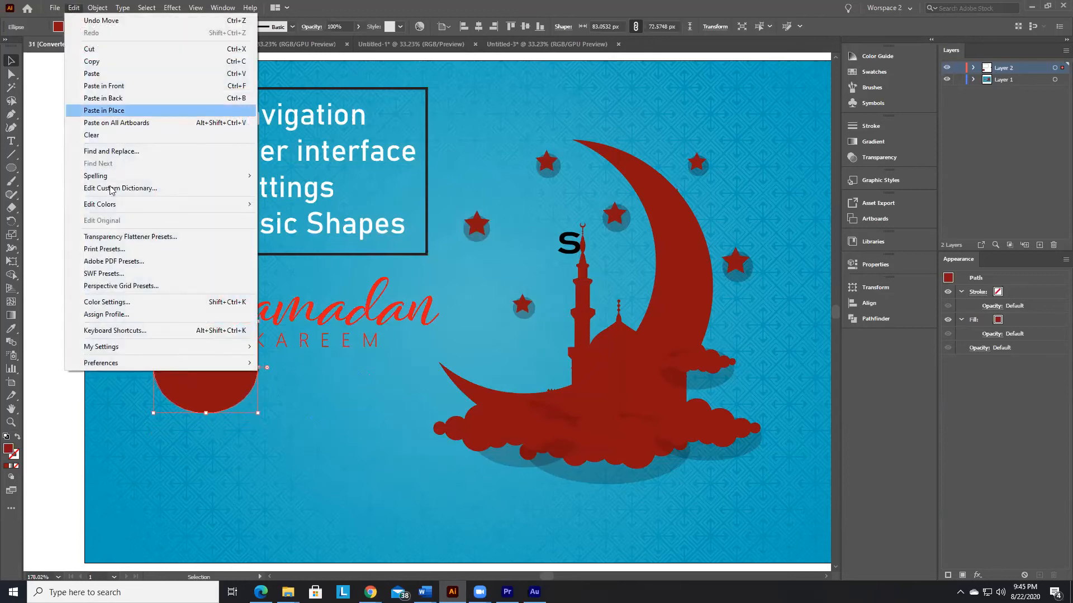
mouse_move(73, 7)
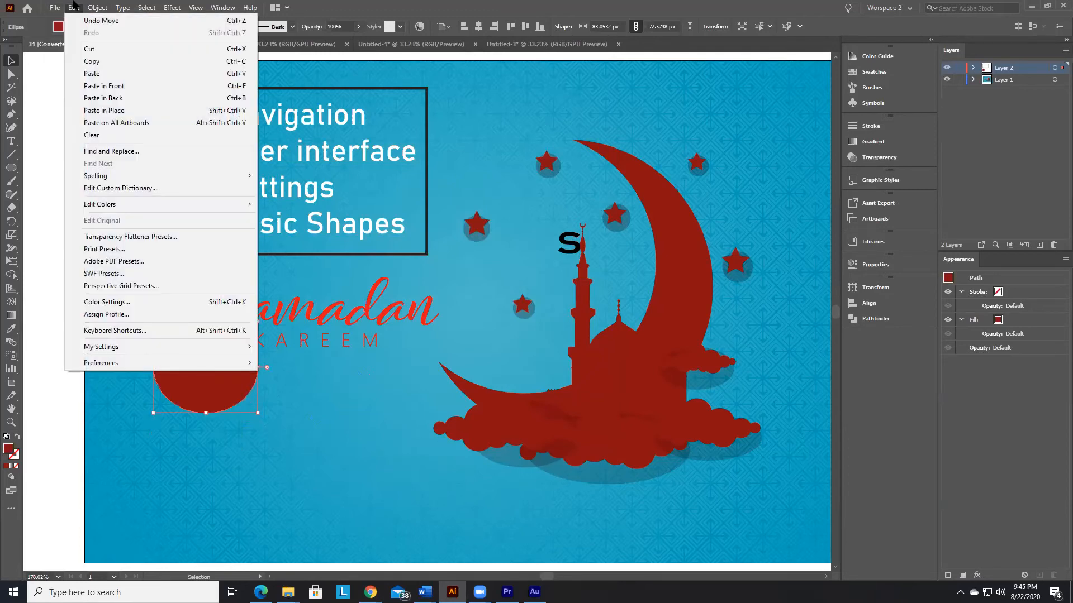
mouse_move(218, 369)
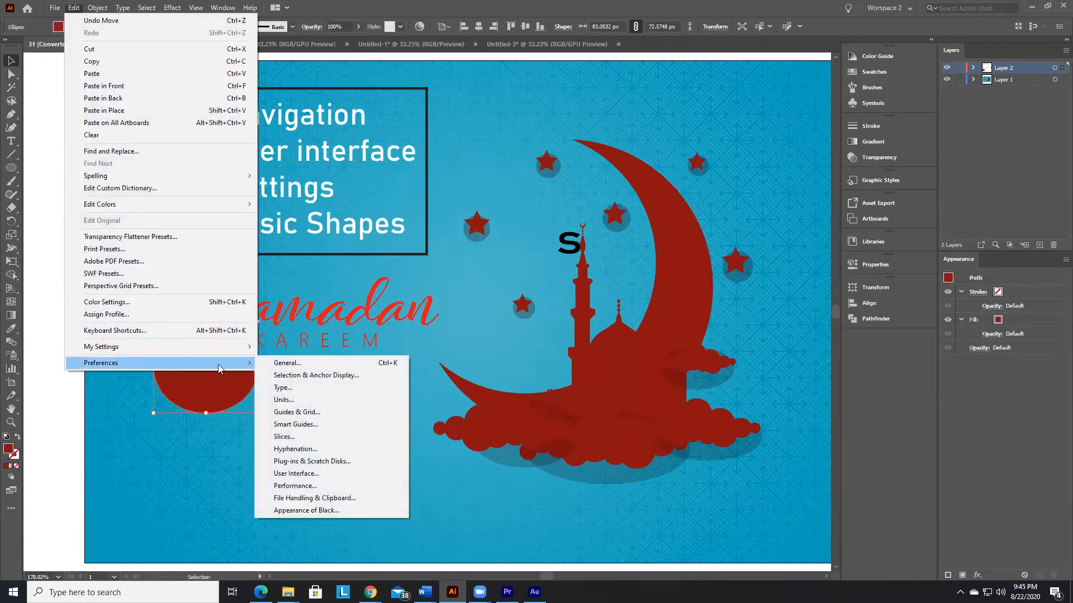
click(288, 363)
click(389, 105)
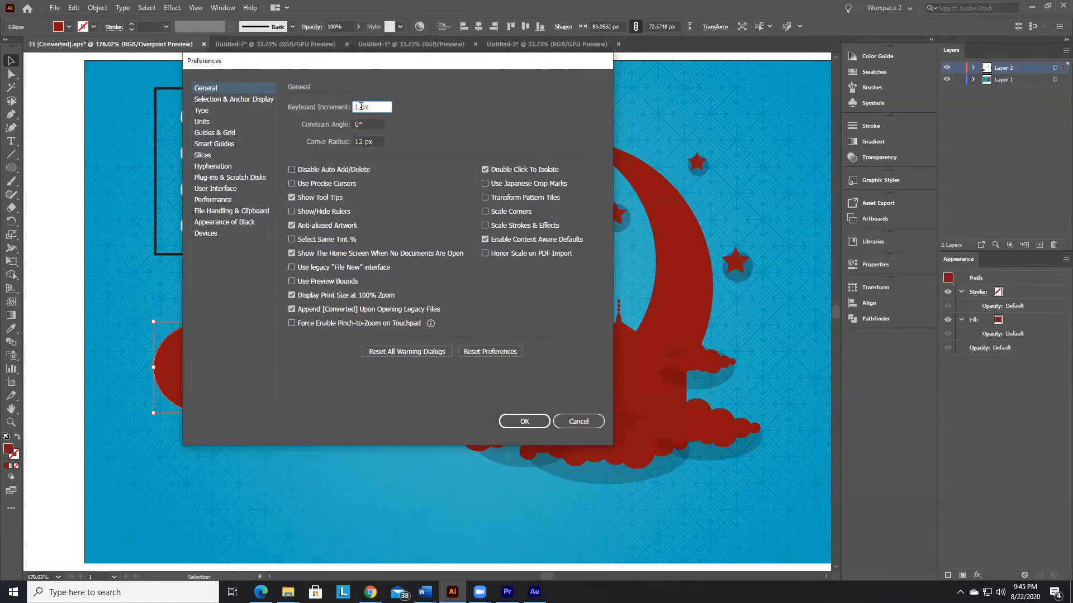
text(00)
click(525, 421)
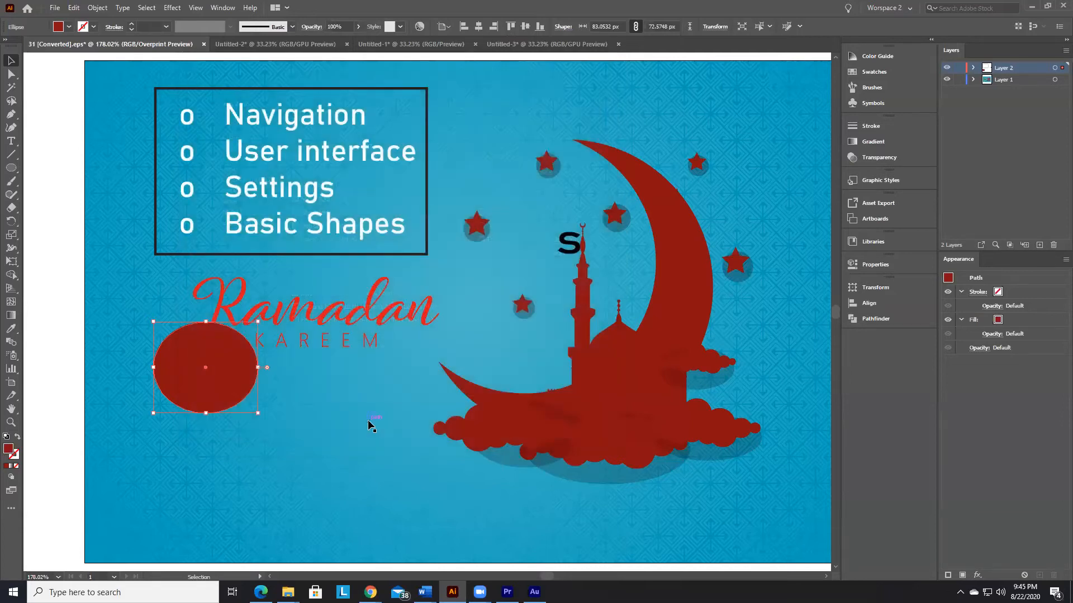
Step: Nudge the red ellipse around the artboard in 100 px increments, finishing 100 px below its starting place in the lower-left area
key(Up)
key(Up)
key(Right)
key(Right)
key(Right)
key(Right)
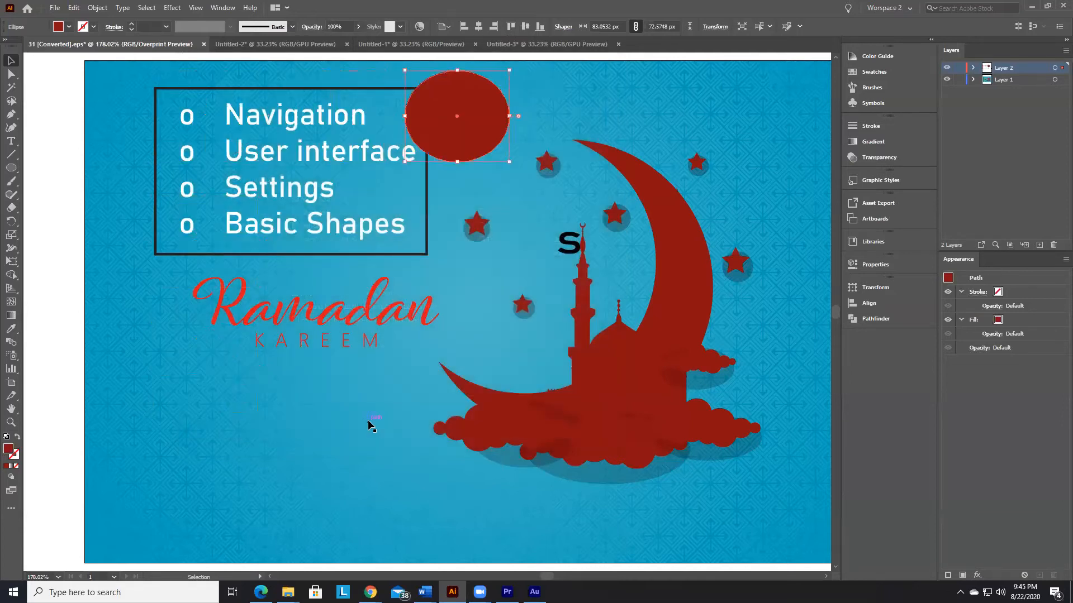
key(Down)
key(Down)
key(Down)
key(Up)
key(Left)
key(Down)
key(Up)
key(Up)
key(Left)
key(Left)
key(Left)
key(Down)
key(Down)
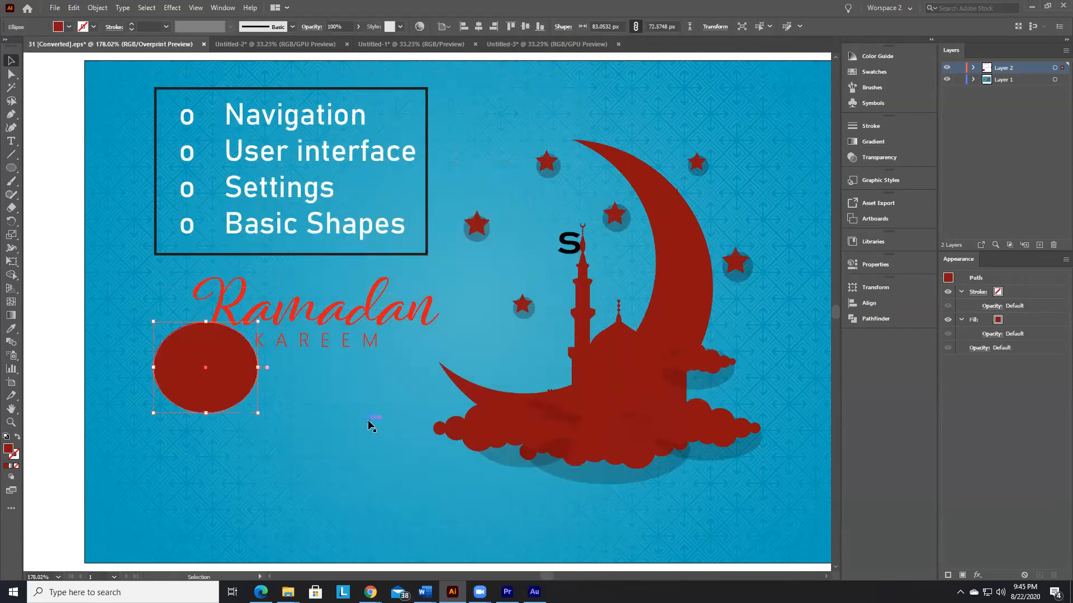
key(Up)
key(Down)
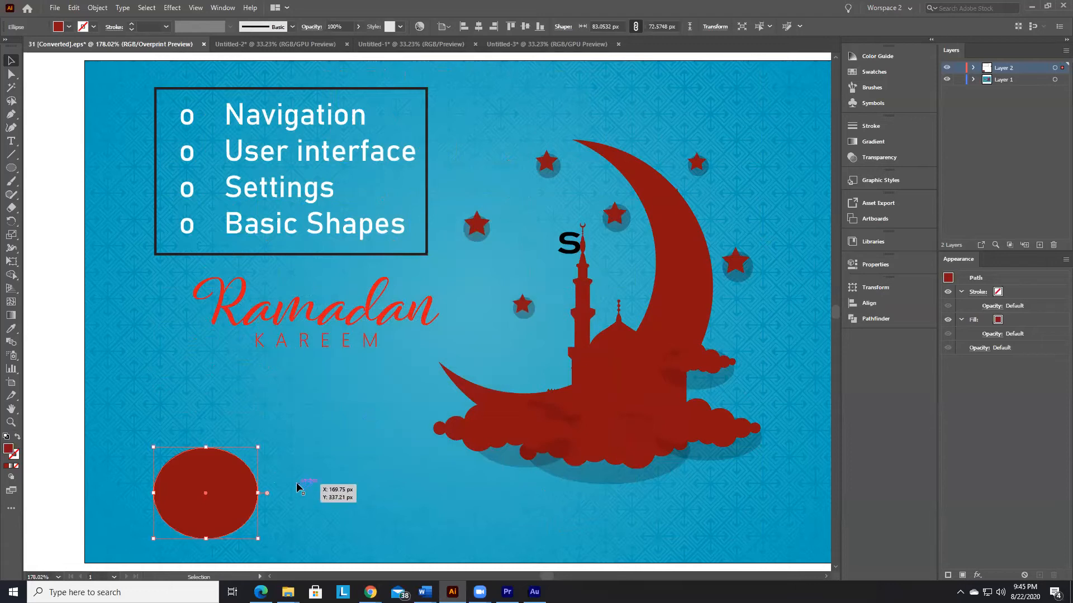
Step: Reduce the keyboard increment in the General preferences from the large value to 1 px
click(81, 7)
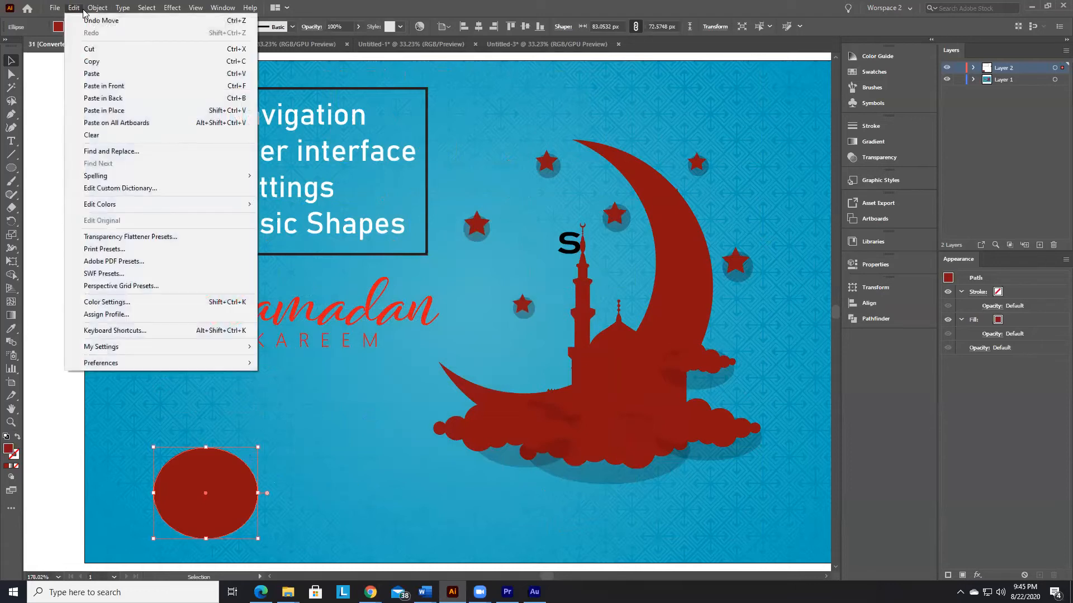
mouse_move(198, 366)
click(282, 363)
click(366, 106)
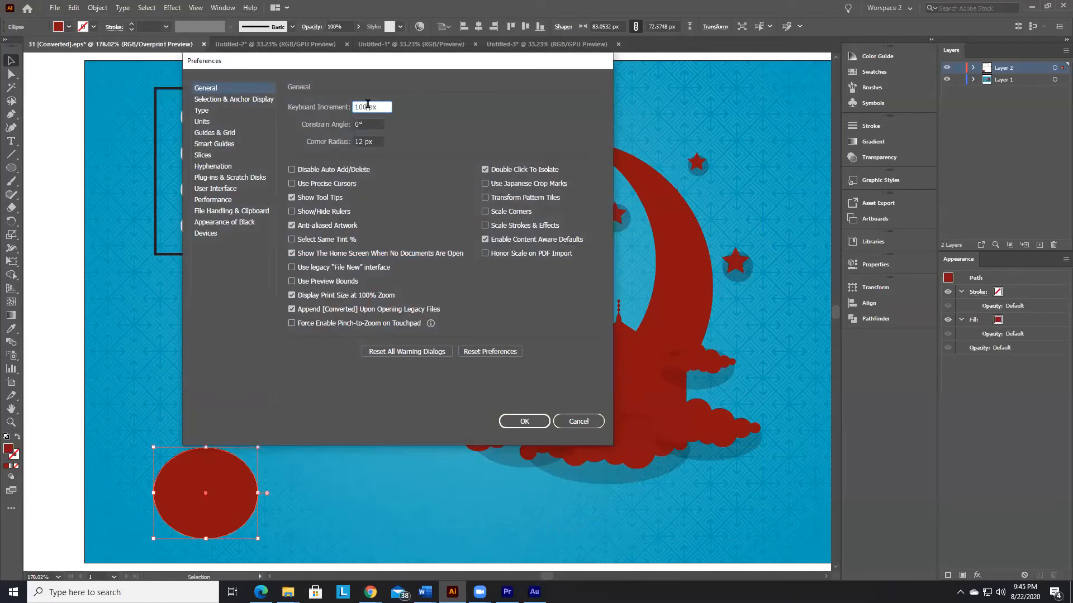
key(BackSpace)
key(BackSpace)
click(536, 427)
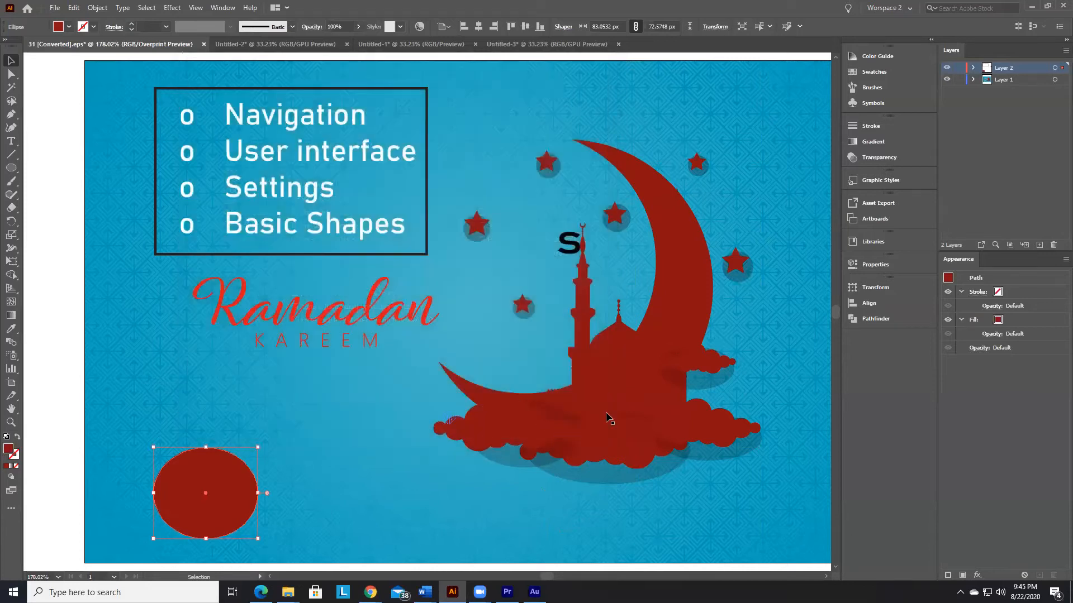
Step: Nudge the red ellipse upward in 1 px increments, and move it to the right end of the Ramadan lettering, above the crescent's left tip
key(Up)
key(Up)
key(Up)
key(Up)
key(Up)
key(Up)
key(Up)
key(Up)
key(Up)
key(Up)
key(Up)
key(Up)
key(Up)
key(Up)
key(Up)
key(Up)
key(Up)
key(Up)
key(Up)
key(Up)
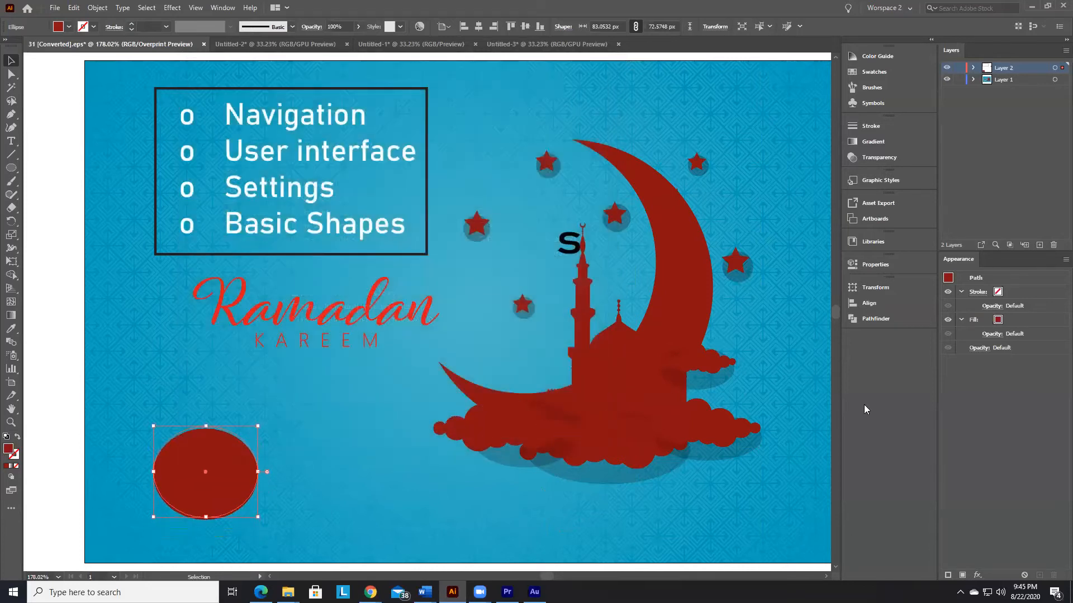
key(Up)
drag(247, 430, 509, 316)
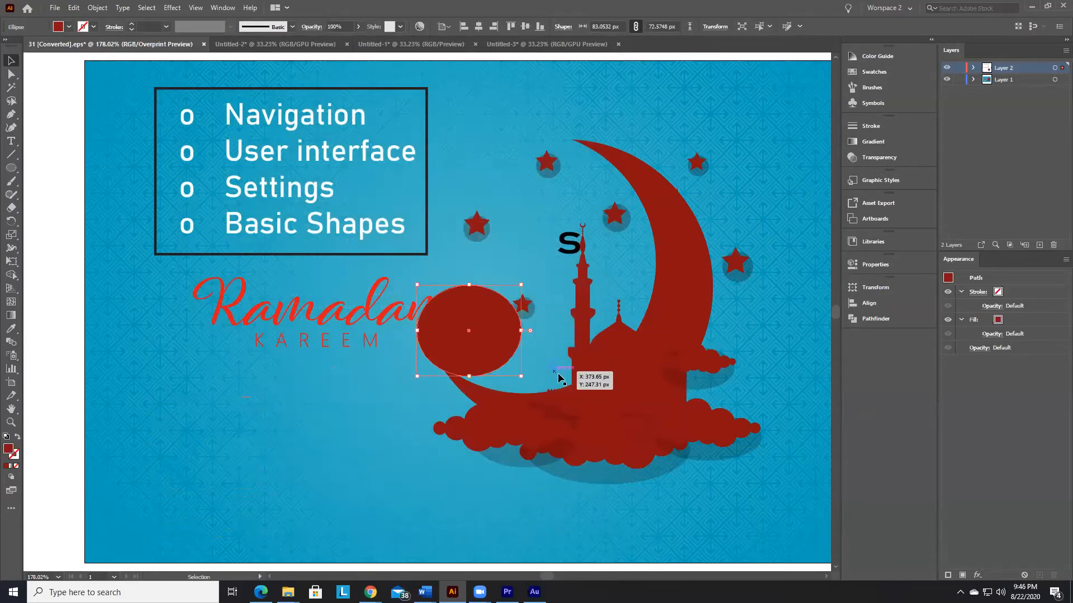
Step: Nudge the red ellipse right and down in 1 px increments until it overlaps the minaret and the crescent's lower curve
key(Right)
key(Right)
key(Right)
key(Right)
key(Right)
key(Right)
key(Right)
key(Right)
key(Right)
key(Right)
key(Right)
key(Right)
key(Right)
key(Right)
key(Right)
key(Right)
key(Right)
key(Right)
key(Right)
key(Right)
key(Right)
key(Right)
key(Right)
key(Right)
key(Right)
key(Right)
key(Right)
key(Right)
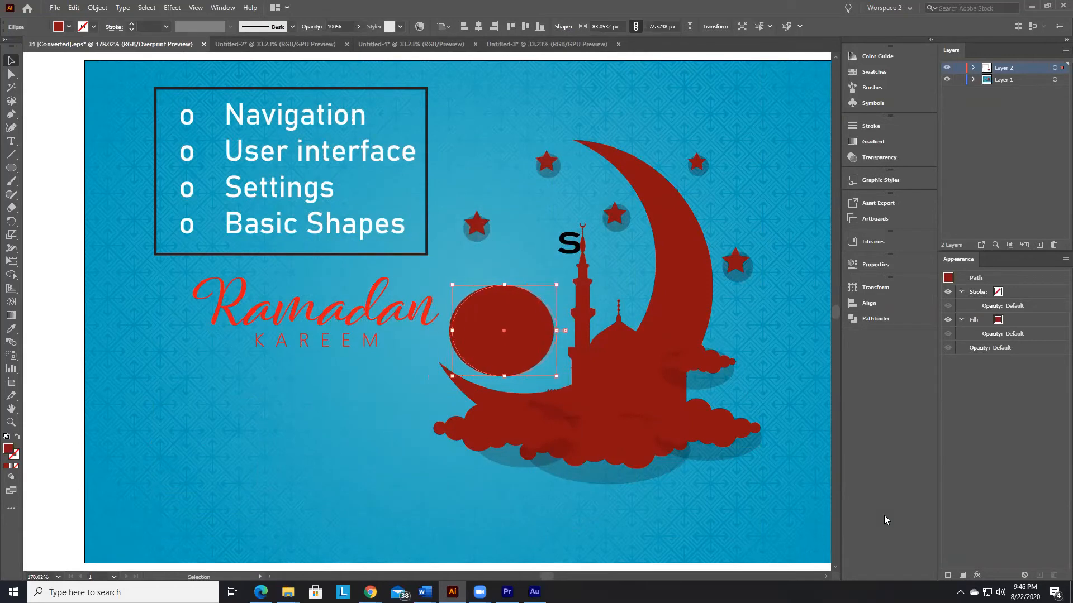
key(Down)
key(Down)
key(Down)
key(Down)
key(Down)
key(Down)
key(Down)
key(Down)
key(Down)
key(Down)
key(Down)
key(Down)
key(Down)
key(Down)
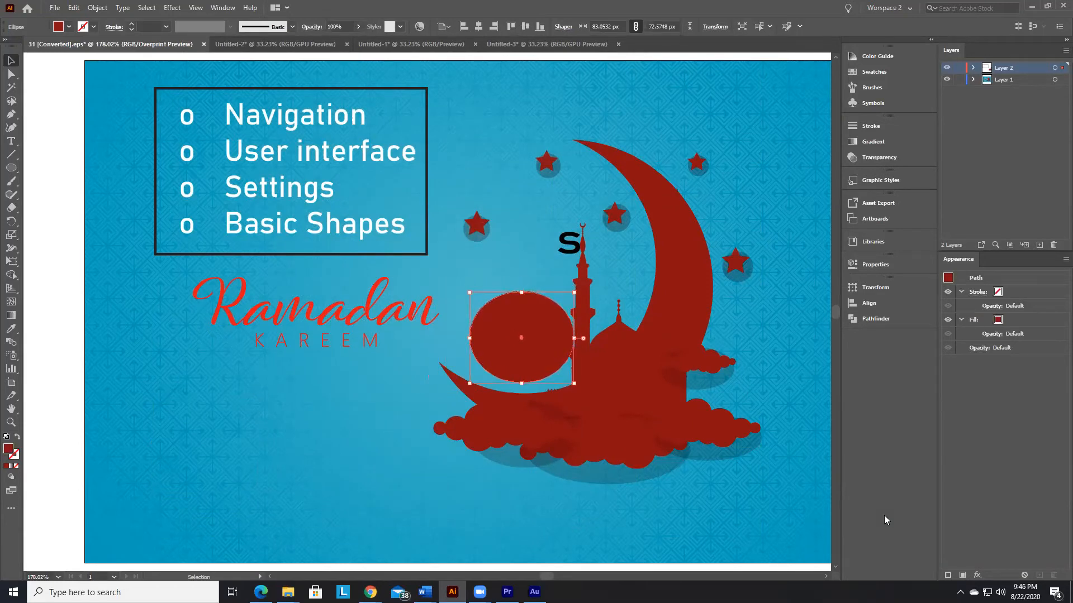
key(Down)
key(Down)
key(Down)
key(Right)
key(Right)
key(Right)
key(Right)
key(Right)
key(Down)
key(Down)
key(Down)
key(Down)
key(Down)
key(Down)
key(Down)
key(Down)
key(Down)
key(Down)
key(Down)
key(Right)
key(Right)
key(Right)
key(Right)
key(Right)
key(Right)
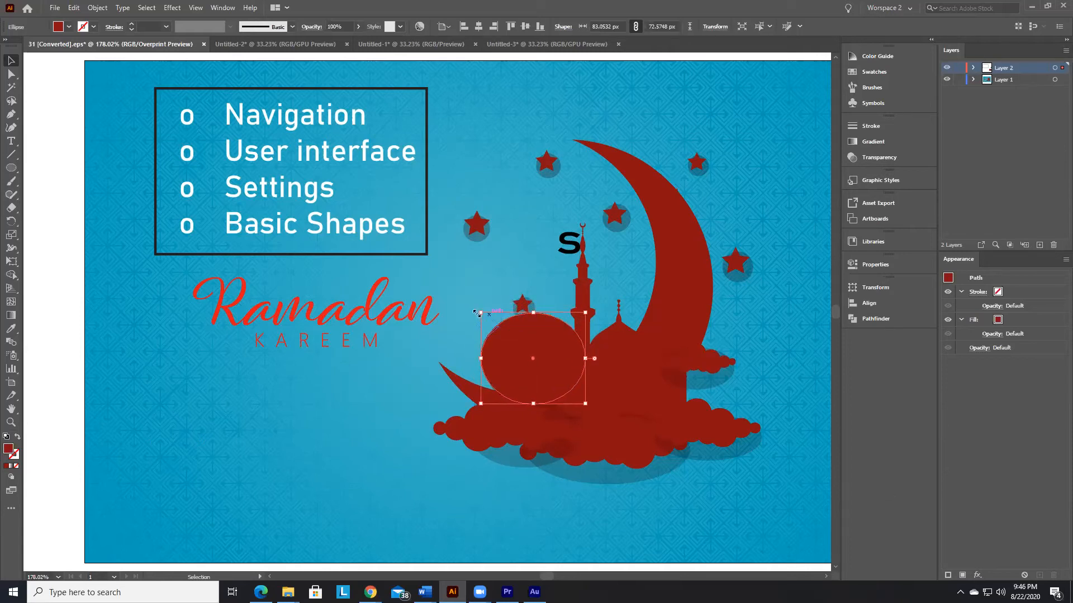
Step: Scale the red ellipse down from its upper-left corner to about 47 by 41 px and reselect it
drag(482, 312, 527, 352)
click(677, 504)
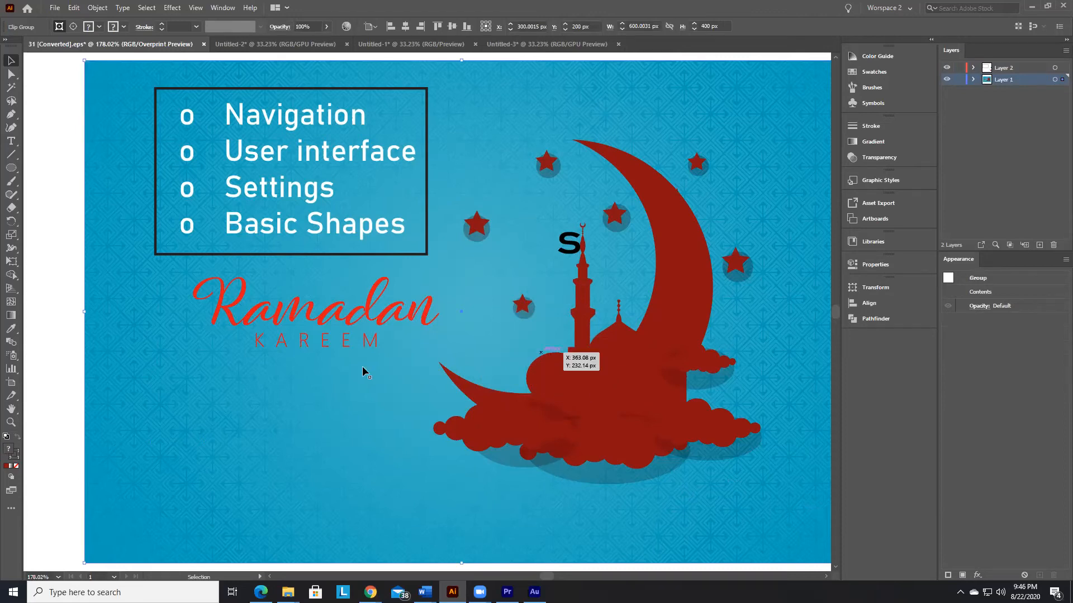
click(67, 363)
click(558, 372)
Step: Nudge the small red ellipse up and left in 1 px increments into the gap between the lower star and the crescent
key(Up)
key(Up)
key(Up)
key(Left)
key(Left)
key(Left)
key(Left)
key(Left)
key(Left)
key(Left)
key(Left)
key(Left)
key(Left)
key(Left)
key(Left)
key(Left)
key(Left)
key(Left)
key(Left)
key(Left)
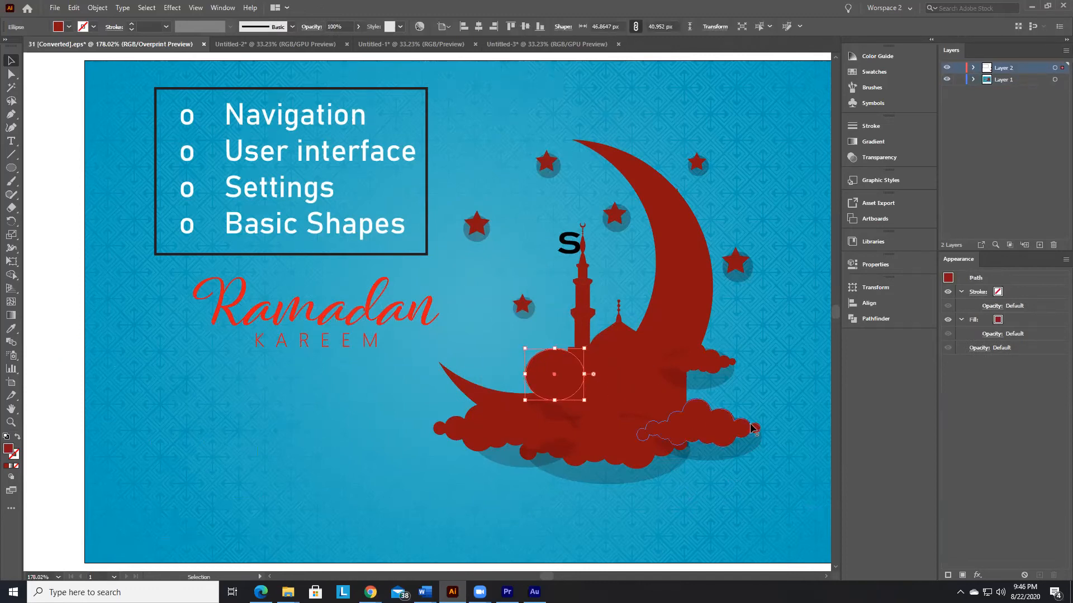
key(Up)
key(Up)
key(Up)
key(Up)
key(Up)
key(Up)
key(Up)
key(Up)
key(Right)
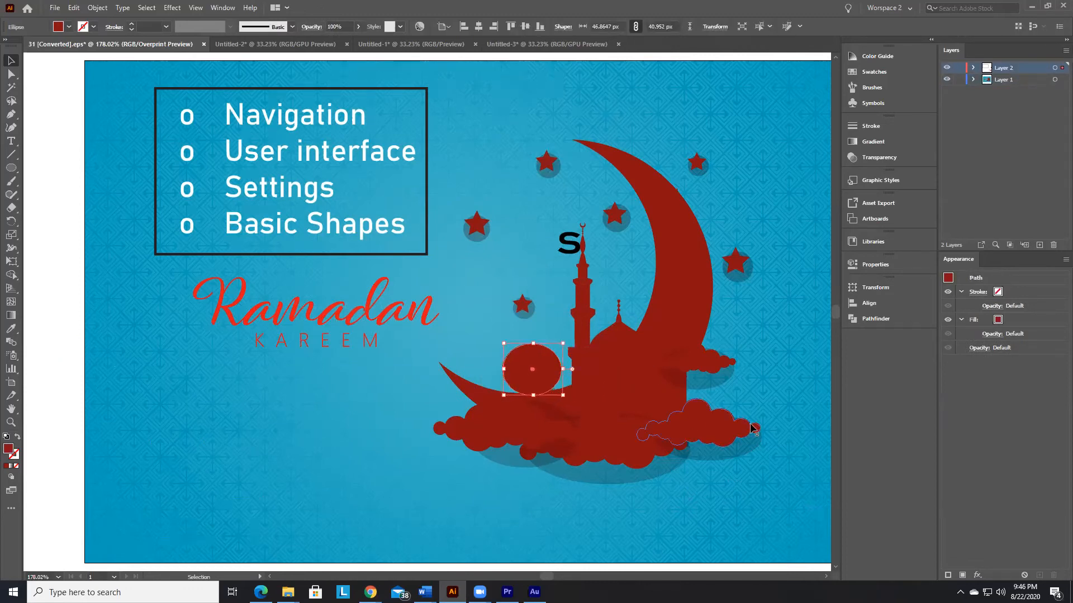
key(Up)
key(Up)
key(Up)
key(Up)
key(Up)
key(Right)
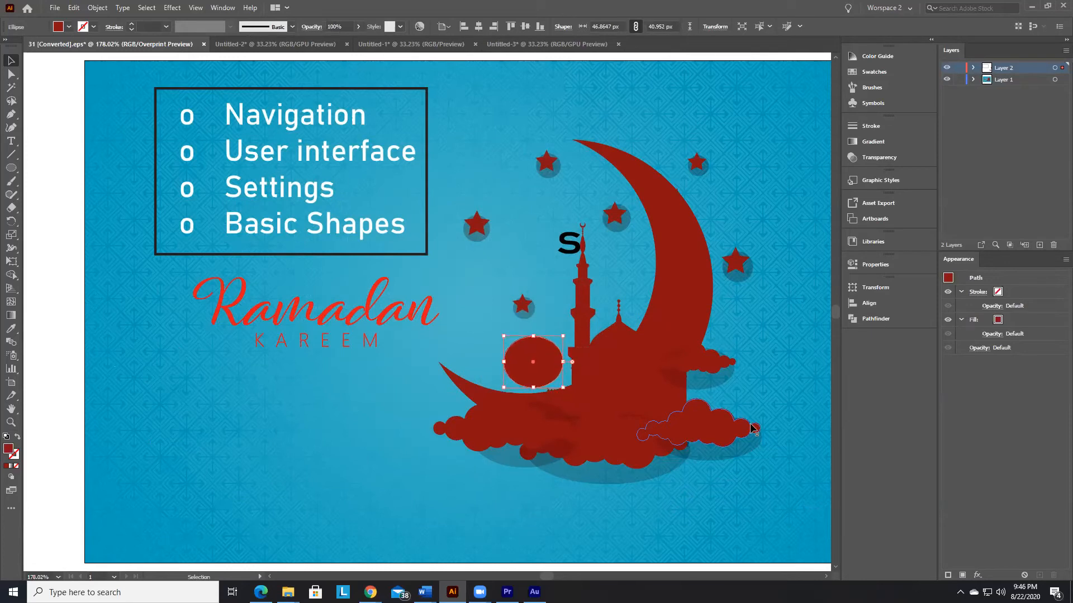
key(Up)
key(Up)
key(Up)
key(Left)
key(Left)
key(Left)
key(Left)
key(Left)
key(Left)
key(Left)
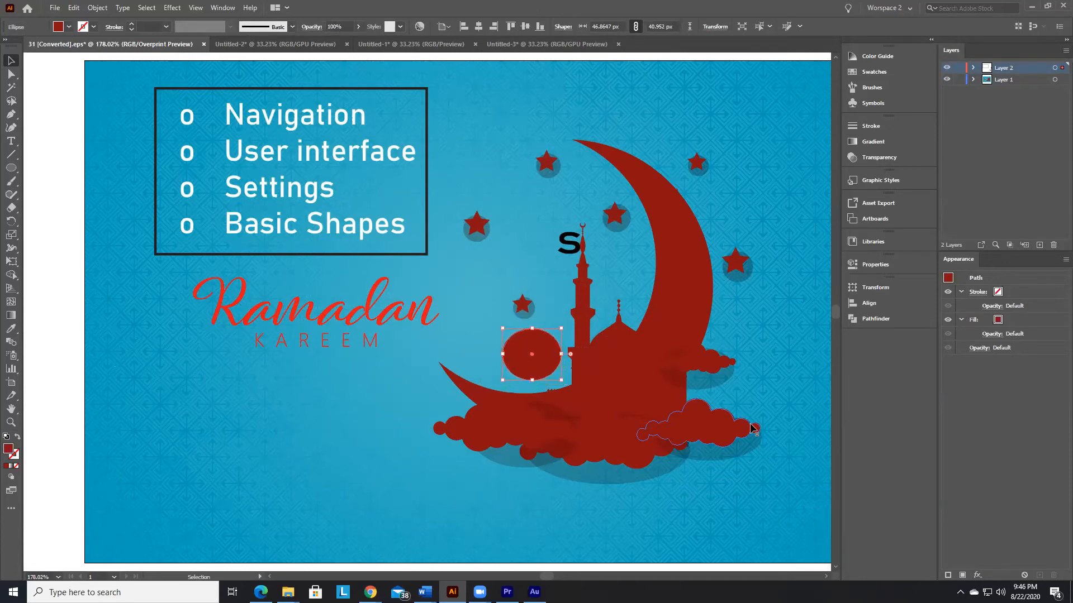
key(Up)
key(Up)
key(Left)
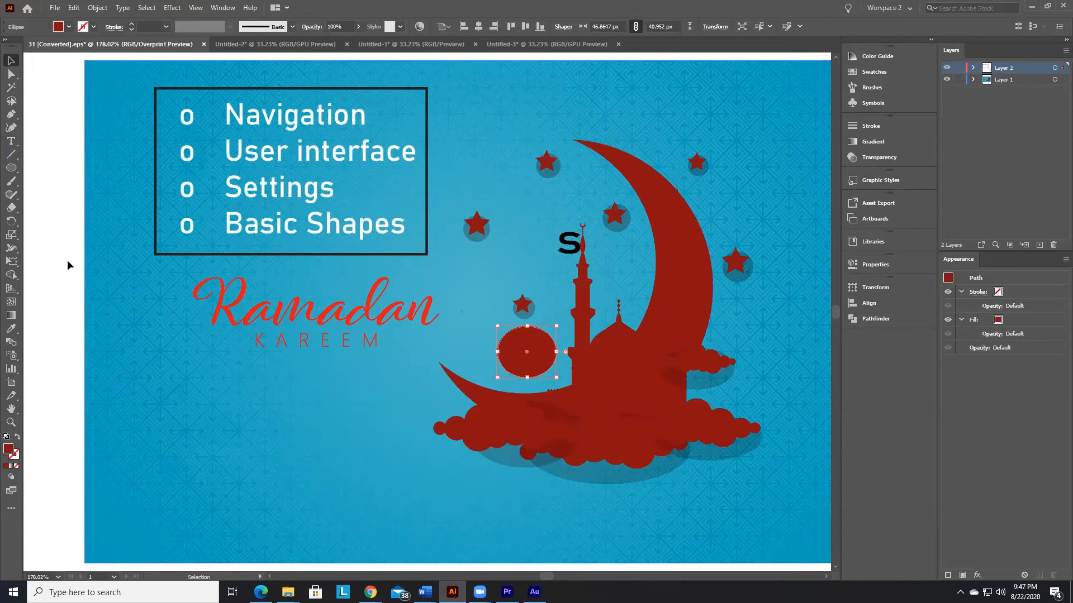
Step: Deselect the ellipse and create a new document from the 1280 x 1024 Art & Illustration preset
click(84, 149)
click(55, 7)
mouse_move(74, 8)
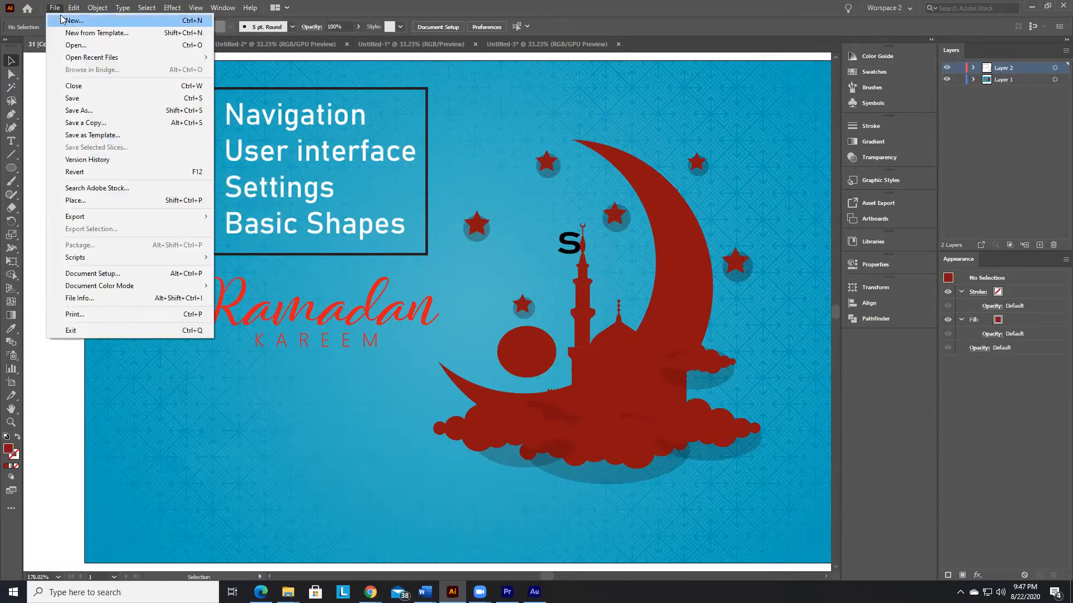
click(188, 24)
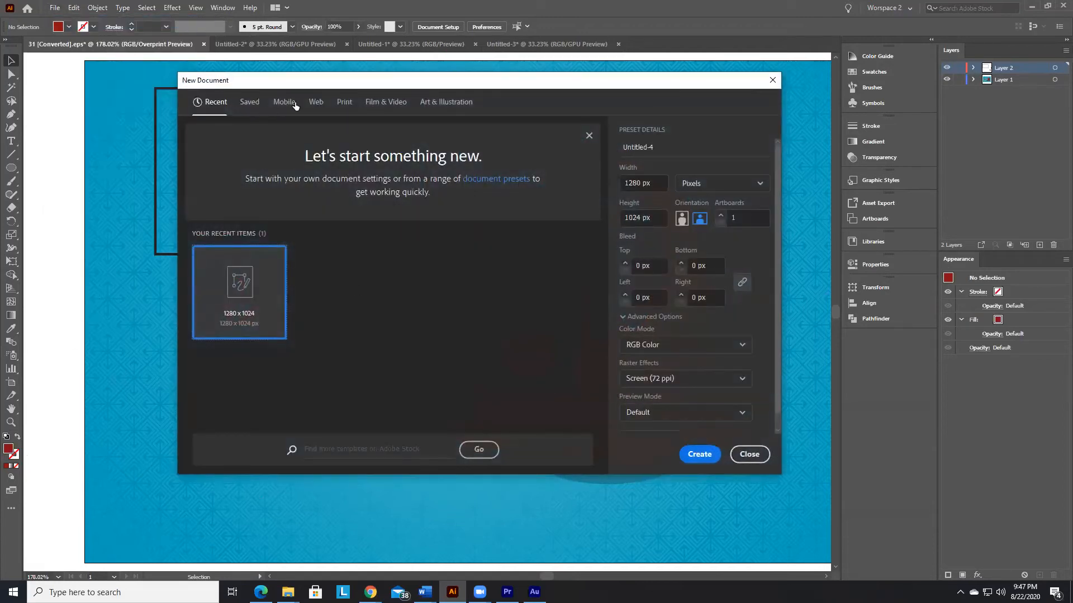
click(442, 103)
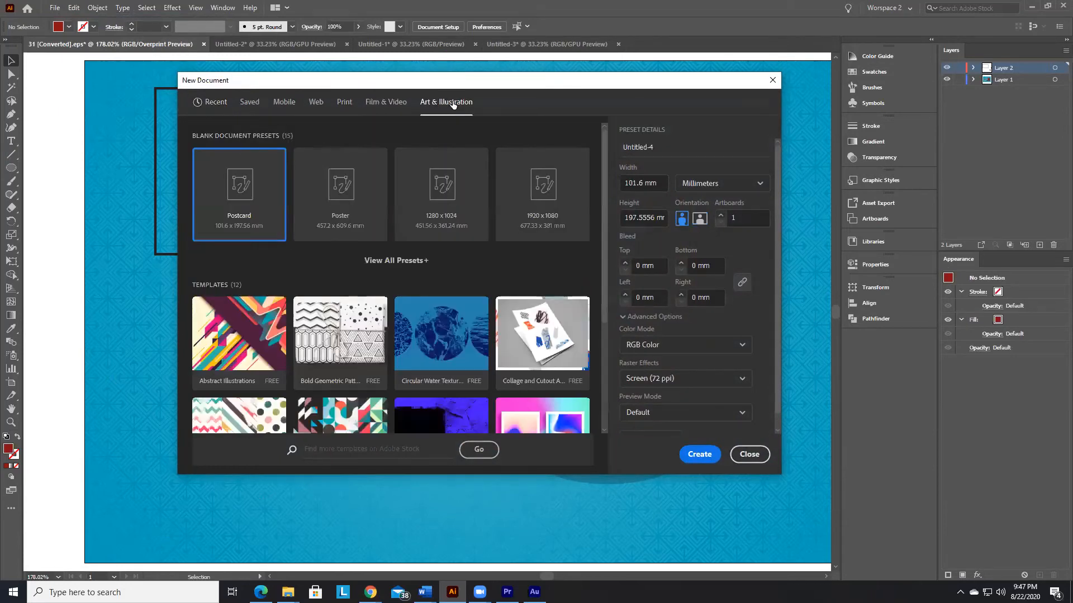
click(452, 218)
click(707, 453)
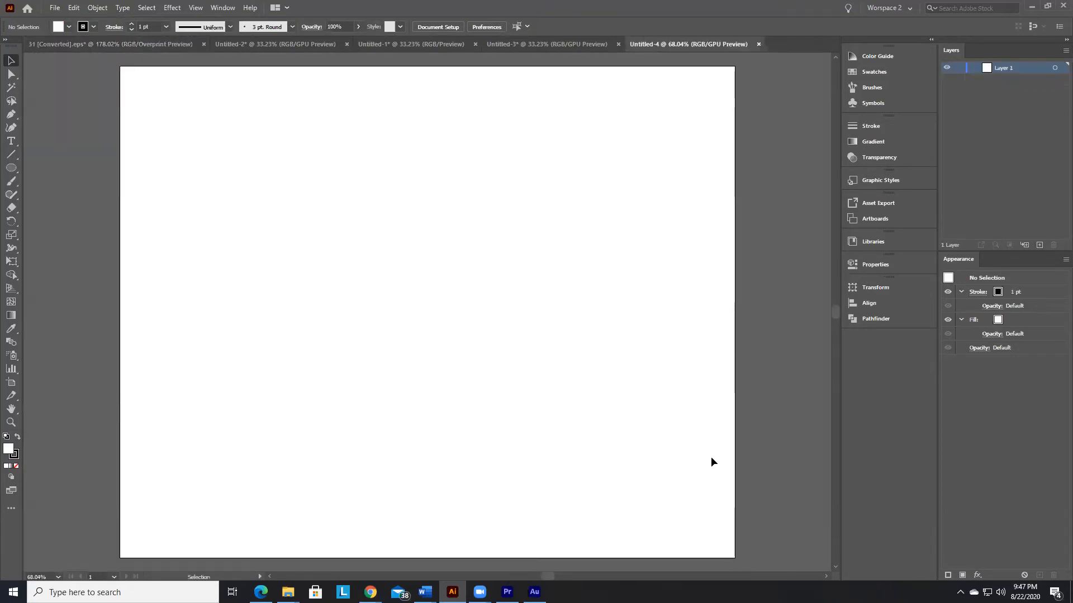
Step: Look through the open Untitled-3, Untitled-1, Untitled-2 and Ramadan artwork documents, and return to the blank Untitled-4
click(523, 47)
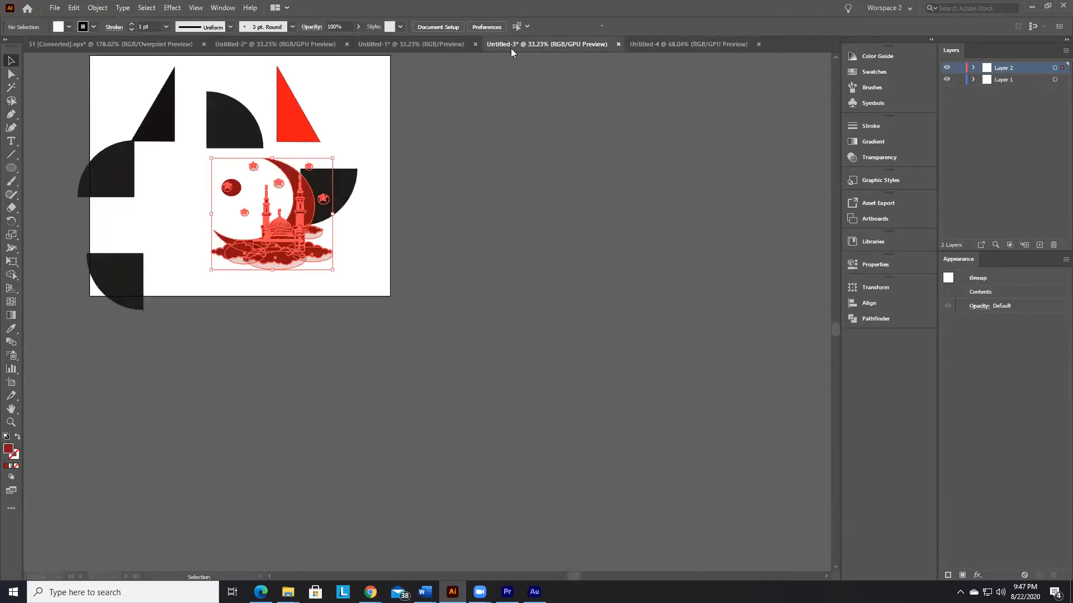
click(431, 43)
click(311, 43)
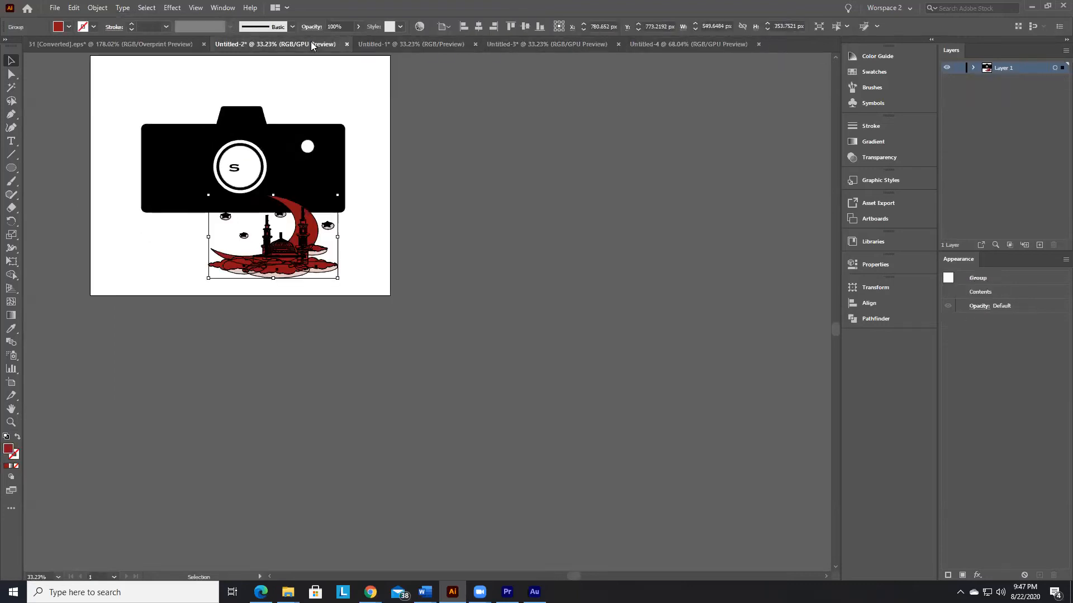
click(135, 46)
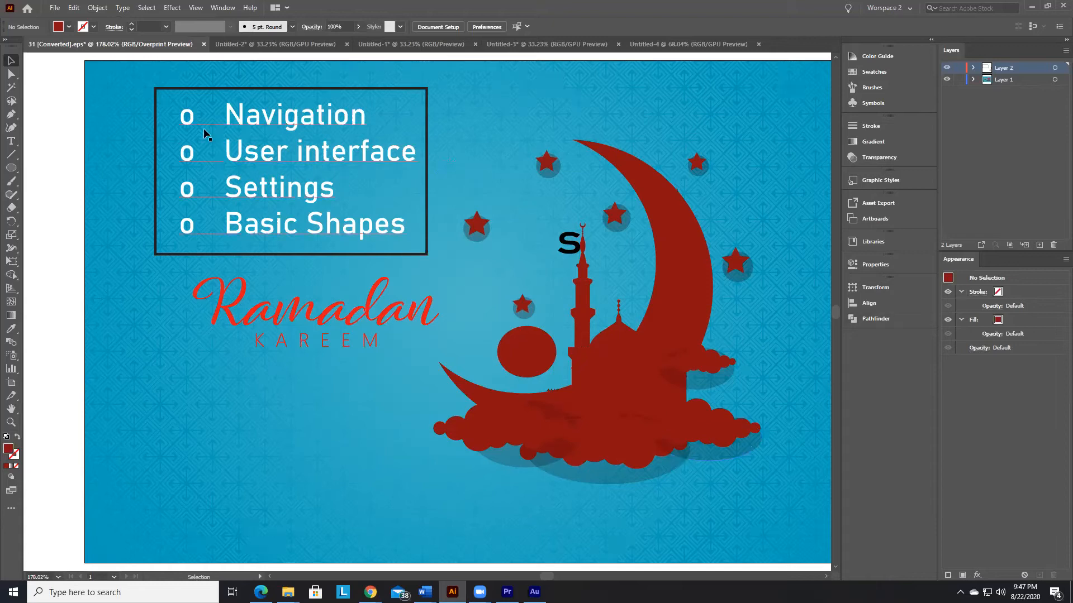
click(11, 167)
click(667, 44)
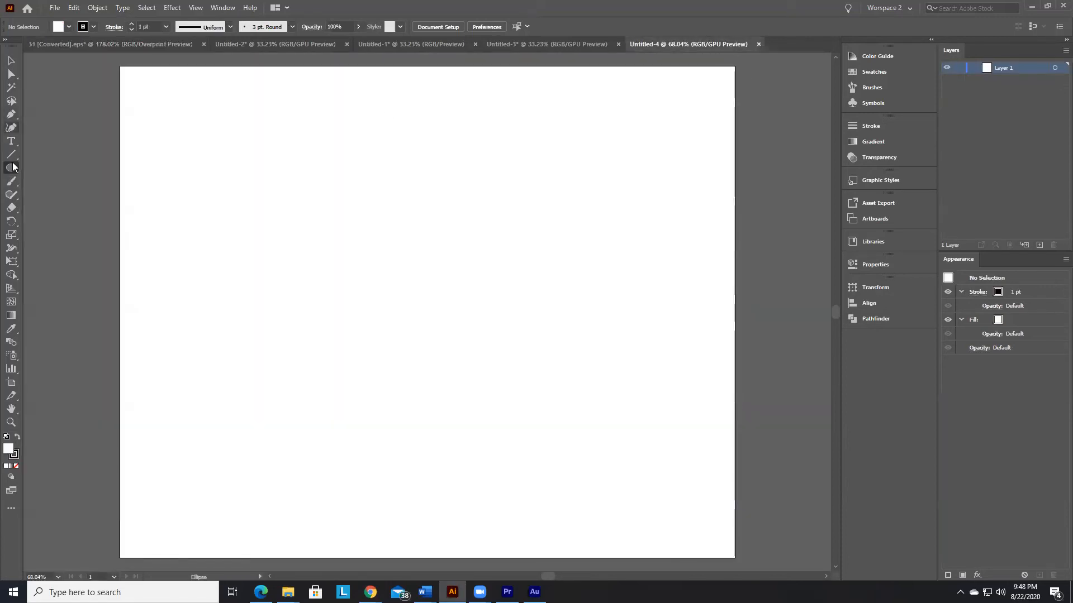
Step: Draw a trial shape with the Rectangle tool, alternating between free and square proportions, and delete it
drag(12, 176, 56, 166)
mouse_move(214, 164)
mouse_down()
mouse_move(232, 254)
mouse_move(454, 314)
mouse_move(636, 316)
mouse_move(283, 203)
mouse_move(205, 160)
mouse_move(240, 192)
mouse_move(397, 239)
mouse_move(666, 347)
mouse_move(439, 282)
mouse_move(216, 166)
mouse_up()
drag(242, 186, 368, 233)
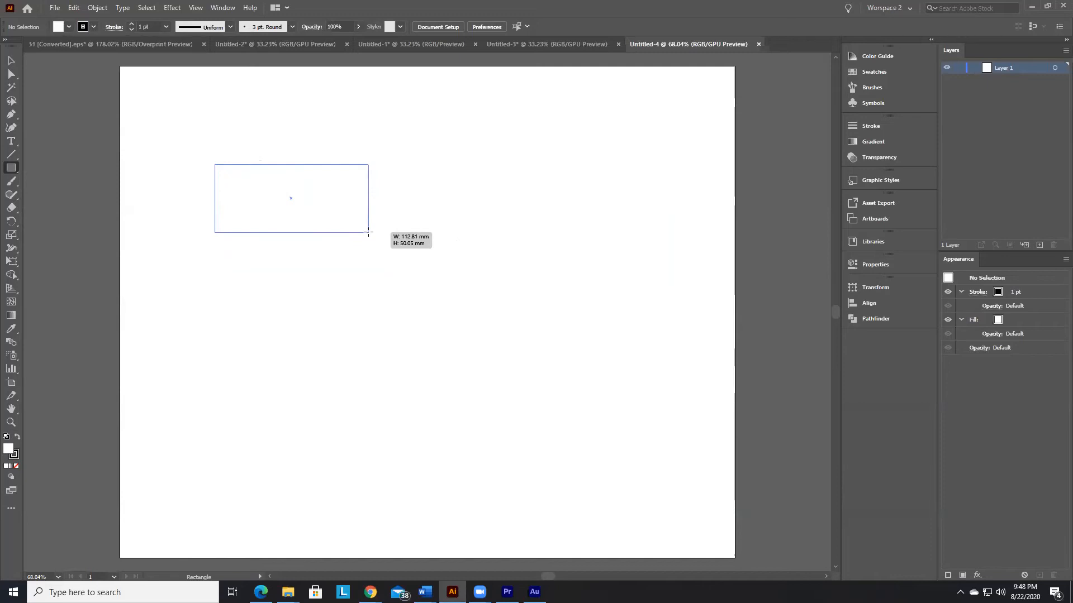
drag(368, 232, 290, 241)
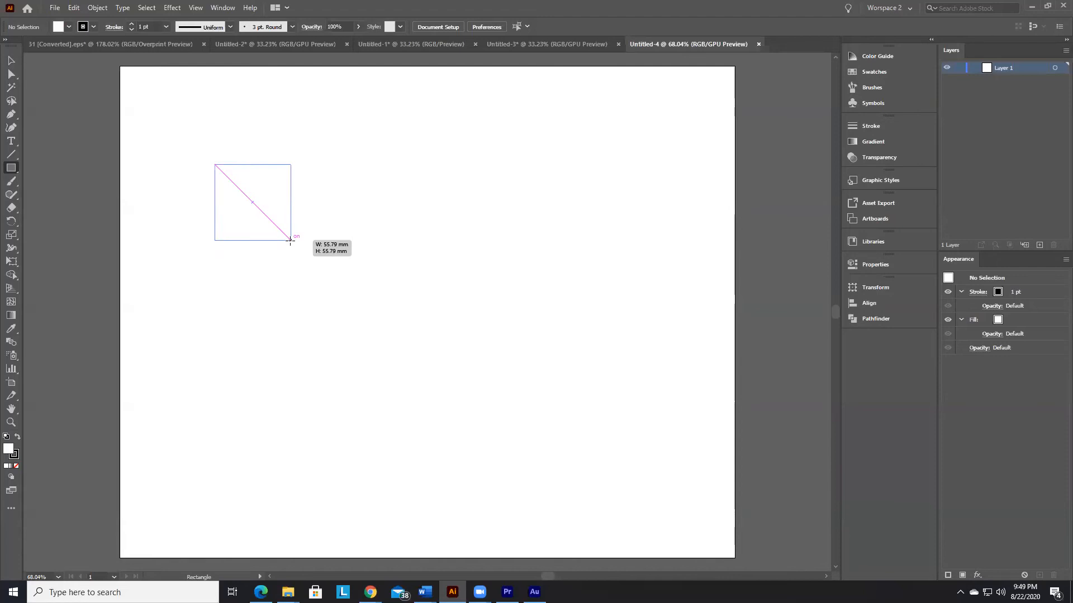
drag(290, 240, 285, 262)
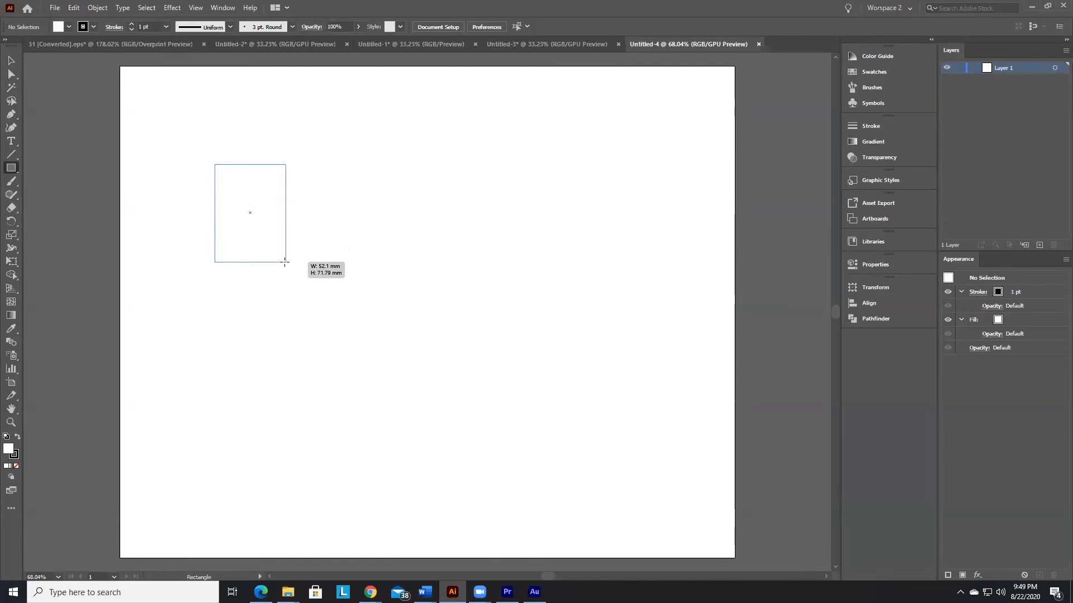
drag(284, 262, 283, 262)
drag(285, 262, 288, 237)
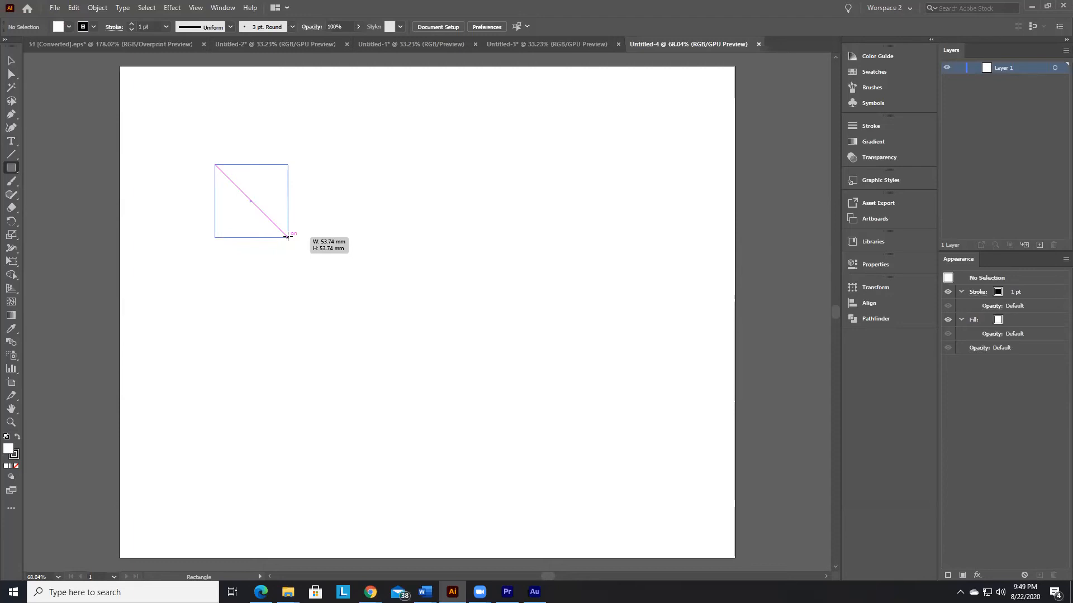
mouse_move(296, 244)
mouse_down()
mouse_move(392, 267)
mouse_move(640, 267)
mouse_move(633, 333)
mouse_up()
key(Delete)
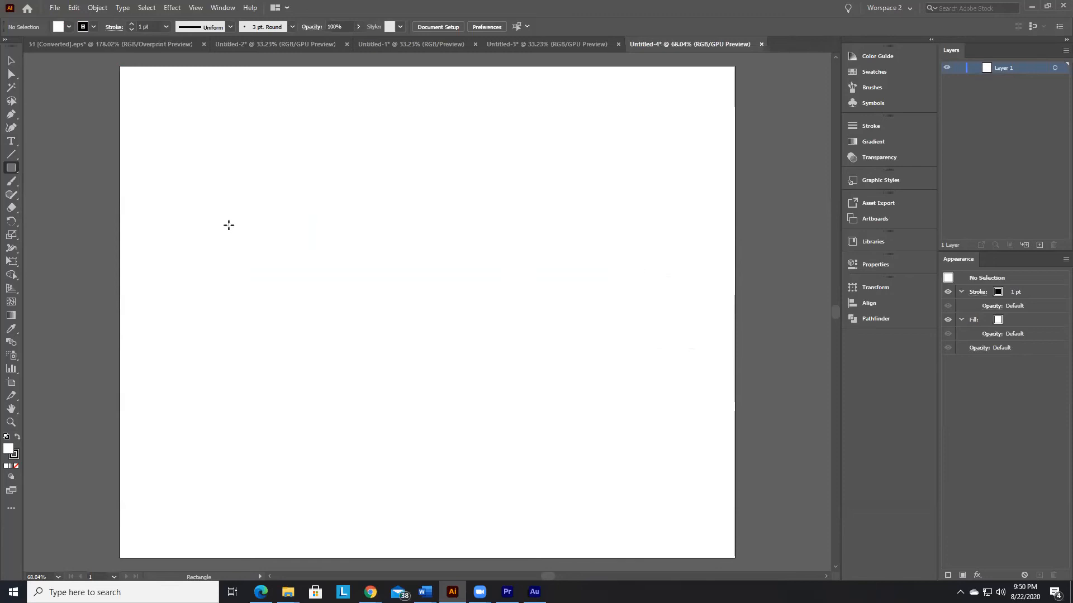
Step: Turn off Smart Guides and draw a rectangle about 315 by 176 mm across the middle of the artboard
click(203, 8)
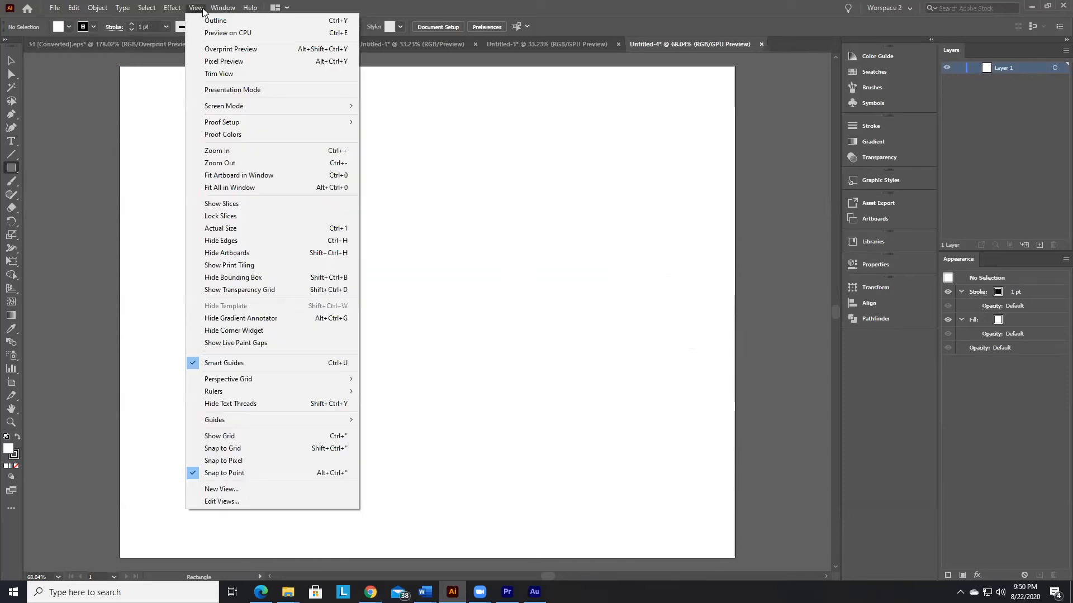
click(238, 363)
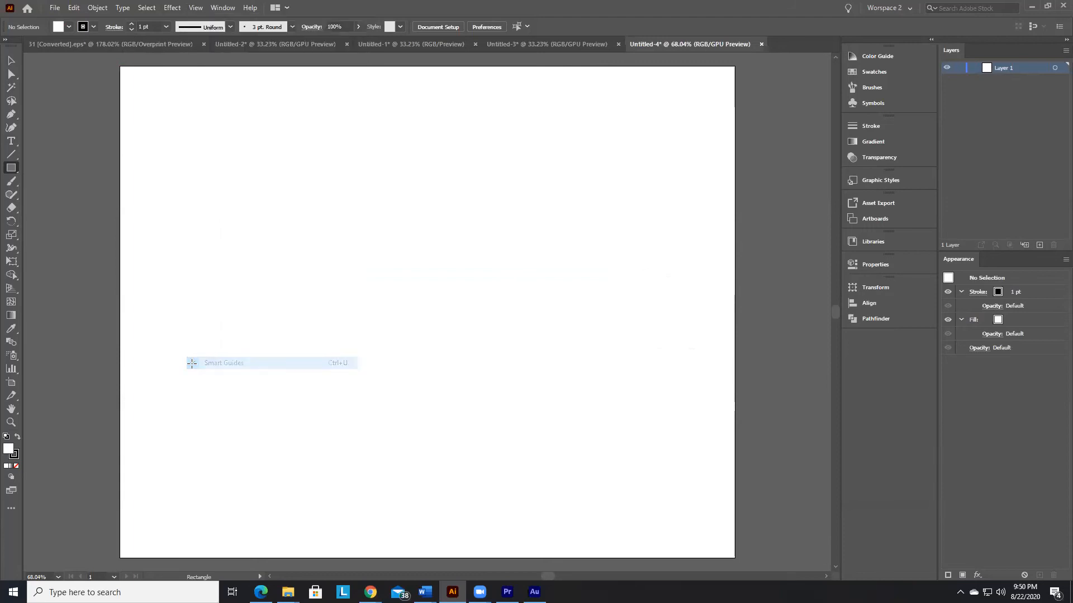
drag(197, 159, 626, 398)
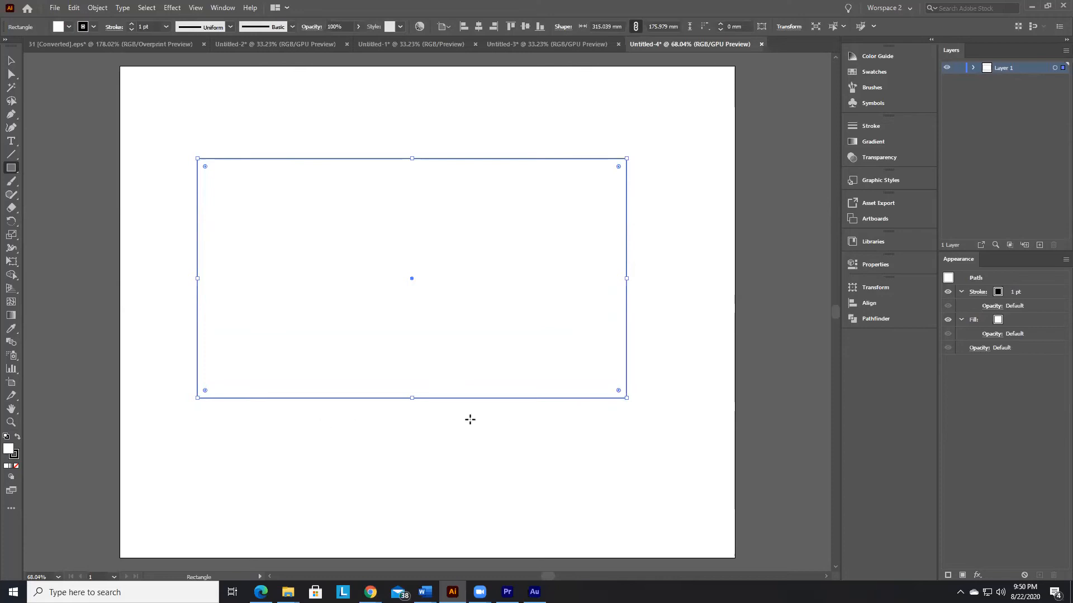
Step: Delete the rectangle and turn Smart Guides back on
key(Delete)
click(196, 8)
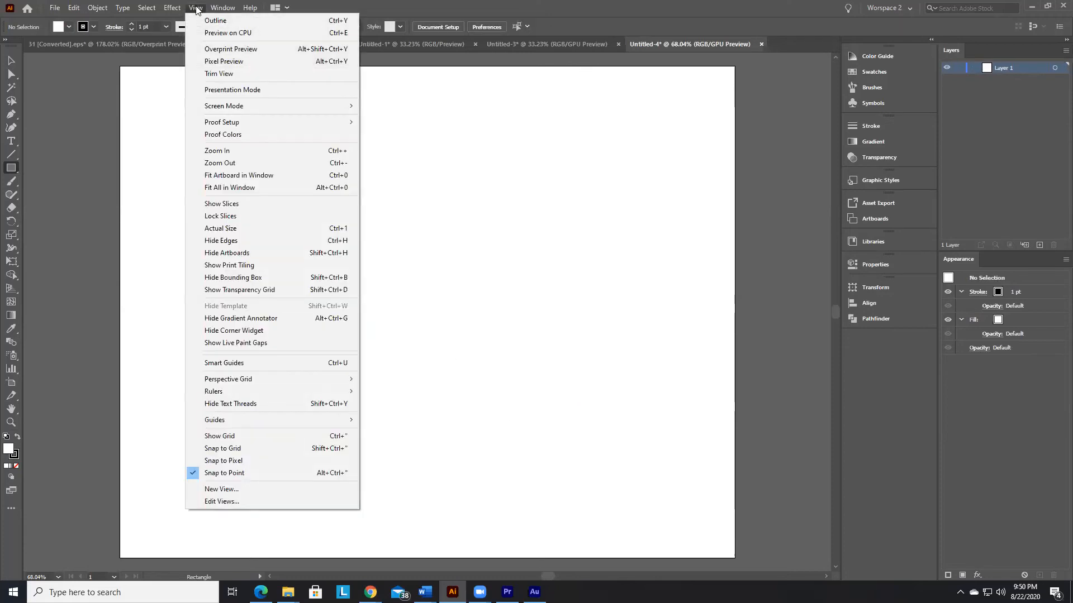
click(225, 364)
Step: Draw a large trial circle on the artboard with the Ellipse tool and undo it
drag(12, 173, 50, 195)
drag(222, 175, 258, 209)
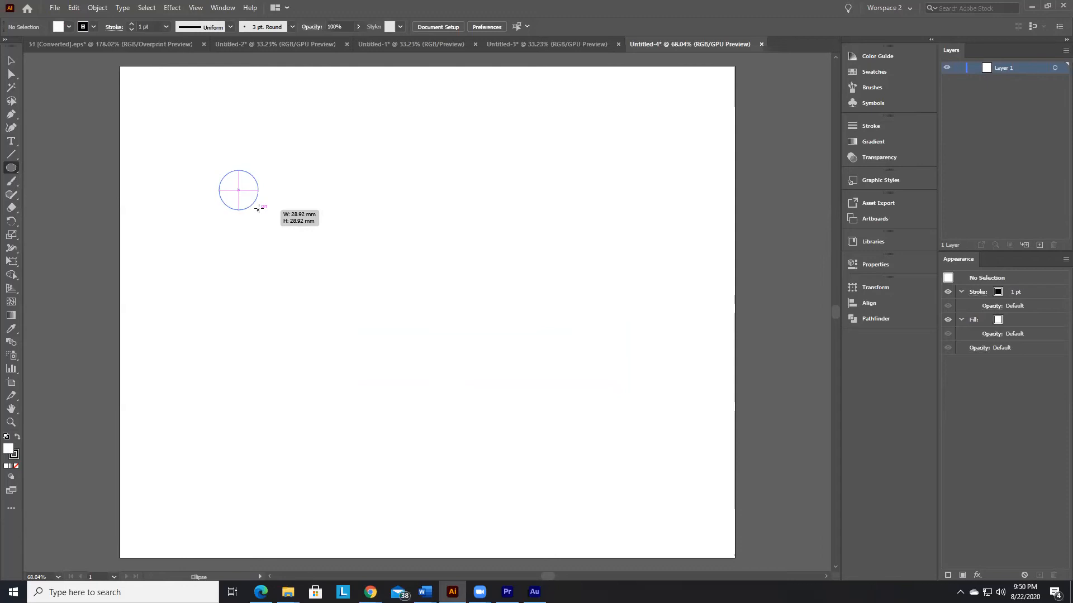
mouse_move(258, 209)
mouse_down()
mouse_move(285, 240)
mouse_move(270, 349)
mouse_move(285, 279)
mouse_move(390, 291)
mouse_move(522, 333)
mouse_move(550, 378)
mouse_move(542, 429)
mouse_move(554, 509)
mouse_move(536, 505)
mouse_move(550, 501)
mouse_up()
key(ctrl+z)
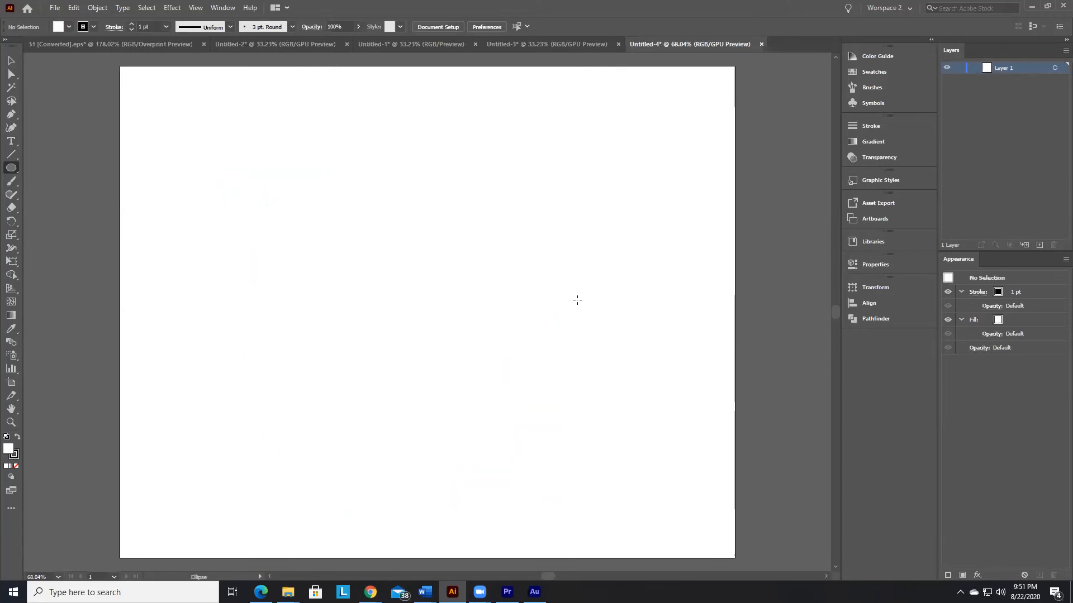
Step: Draw a wide rectangle about 333 by 95 mm across the upper part of the artboard
drag(12, 173, 51, 168)
mouse_move(177, 134)
mouse_down()
mouse_move(393, 220)
mouse_move(631, 263)
mouse_up()
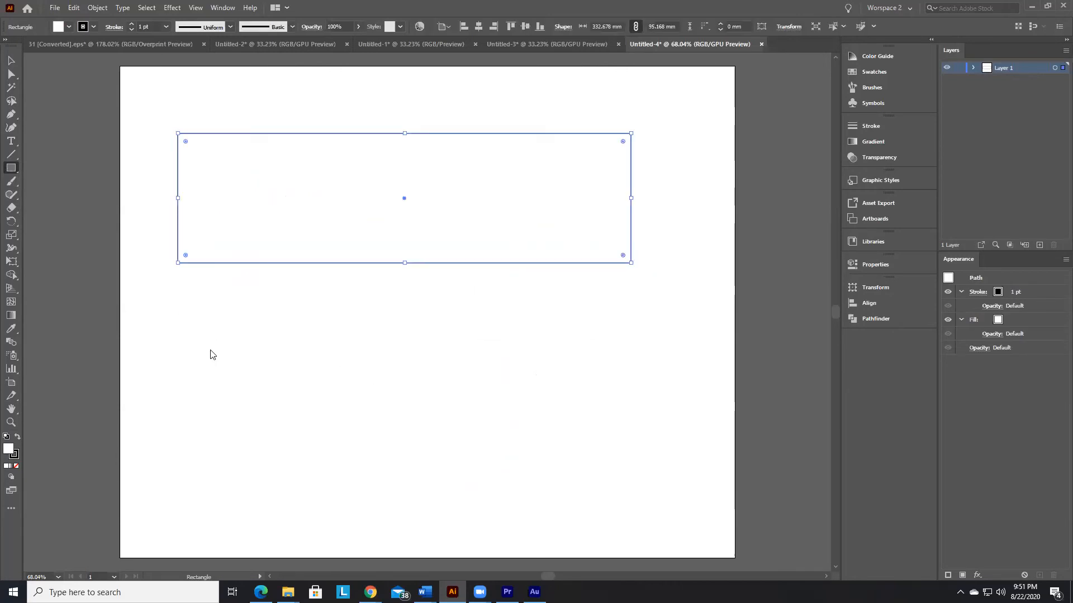
Step: Create a 200 by 200 mm square below the wide rectangle by entering its exact width and height
click(213, 354)
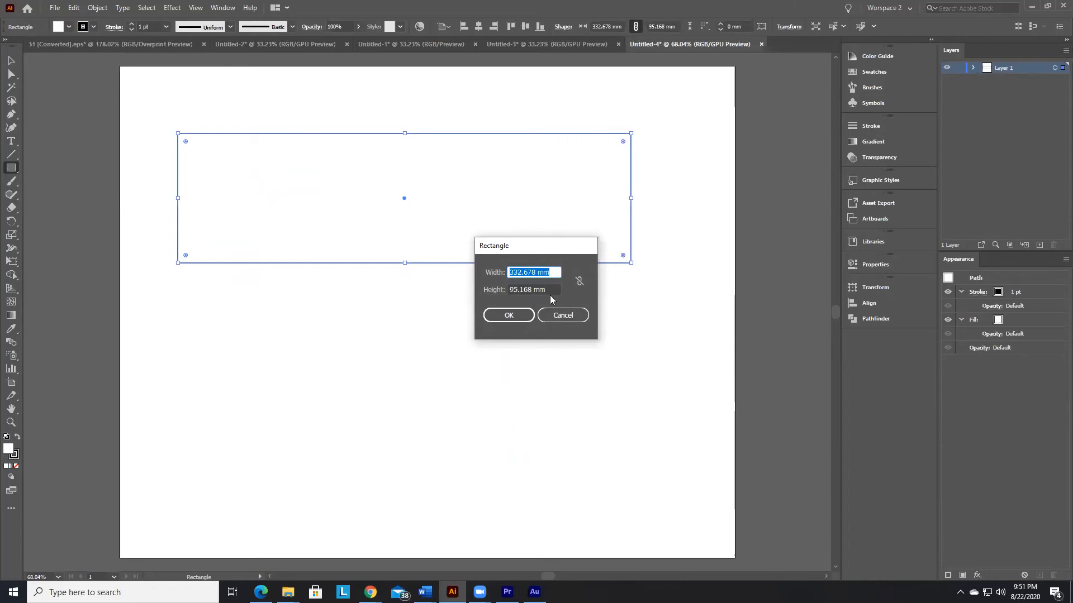
text(200)
double_click(520, 291)
triple_click(519, 291)
text(200)
key(Return)
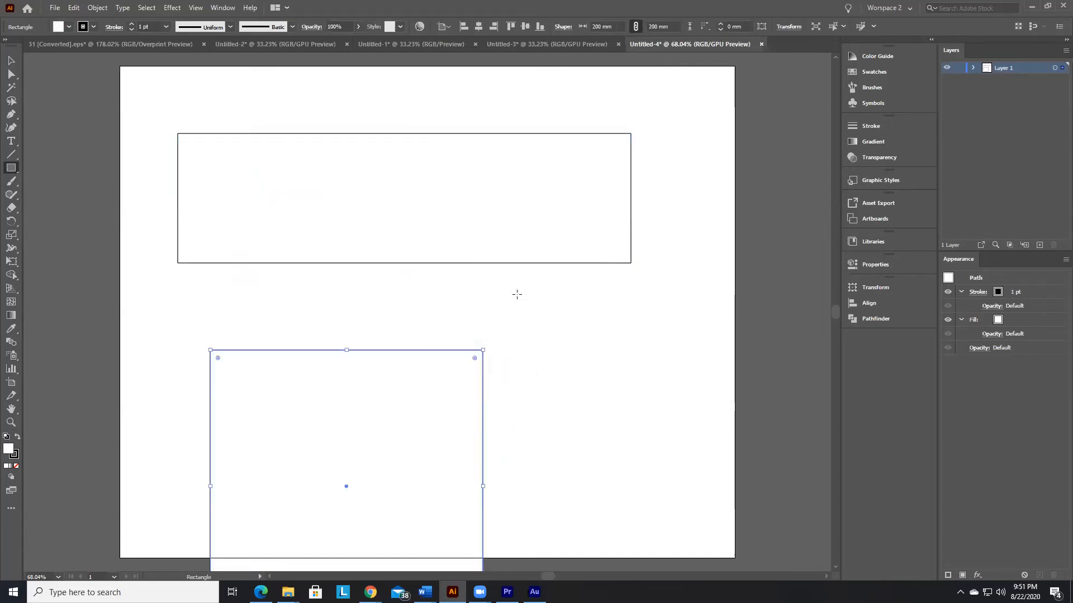
Step: Move the 200 mm square up, close beneath the wide rectangle, and delete it
click(11, 60)
drag(378, 377, 413, 300)
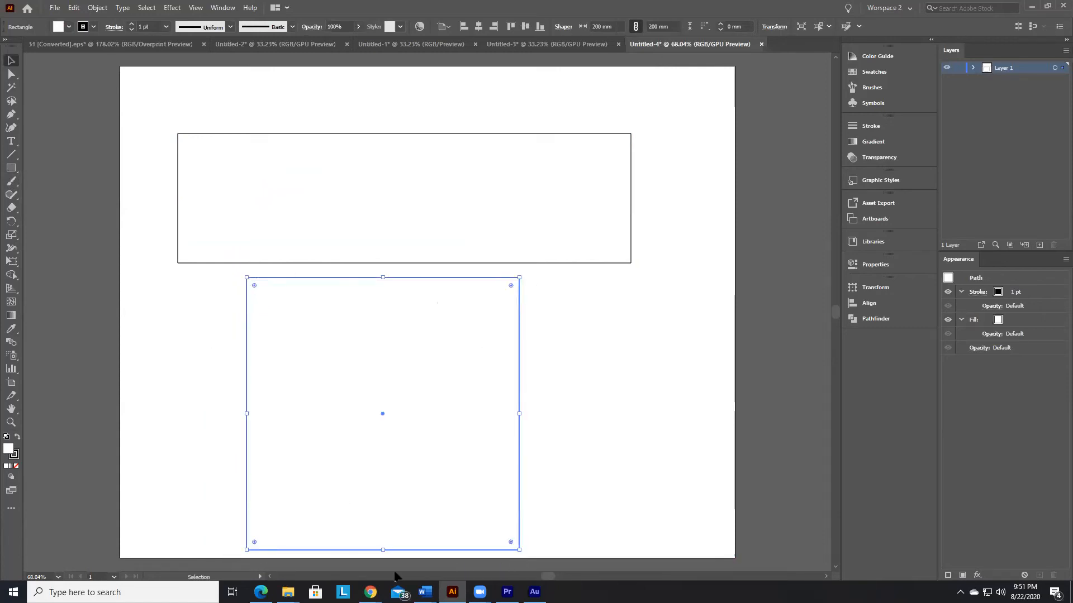
key(Delete)
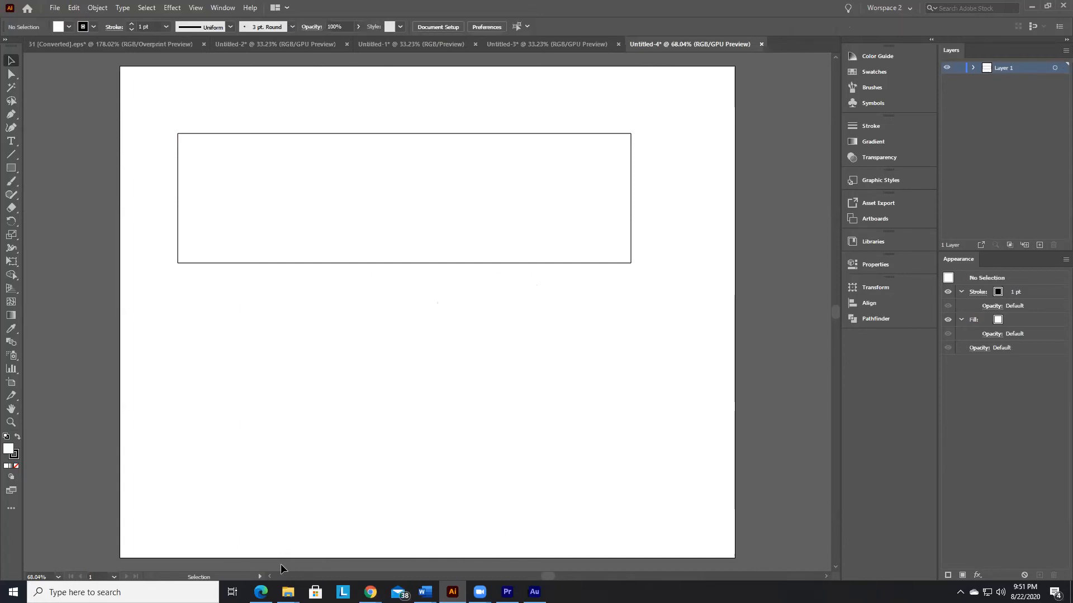
Step: Create a 10 by 10 mm square below the wide rectangle by entering its exact width and height
click(11, 167)
click(403, 282)
key(Right)
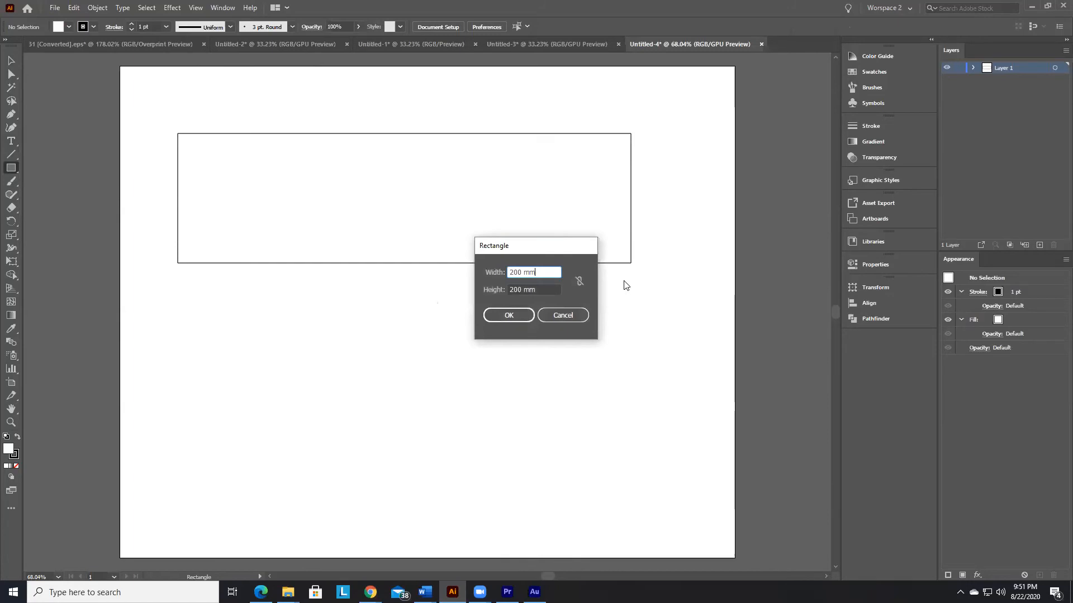
key(BackSpace)
key(BackSpace)
key(BackSpace)
text(10)
key(Tab)
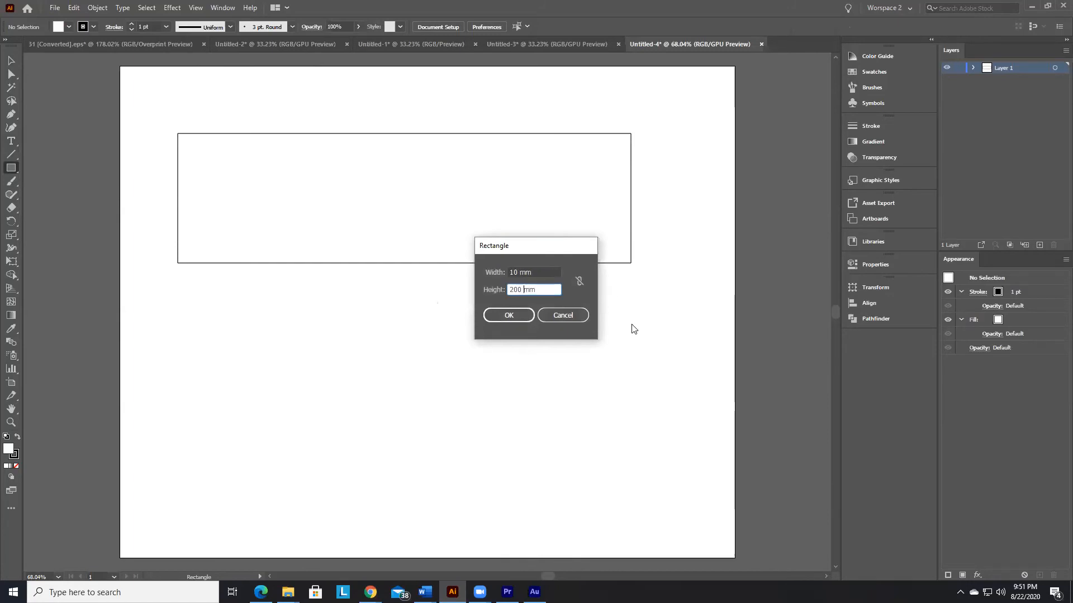
key(Right)
key(BackSpace)
key(BackSpace)
key(BackSpace)
text(10)
click(510, 315)
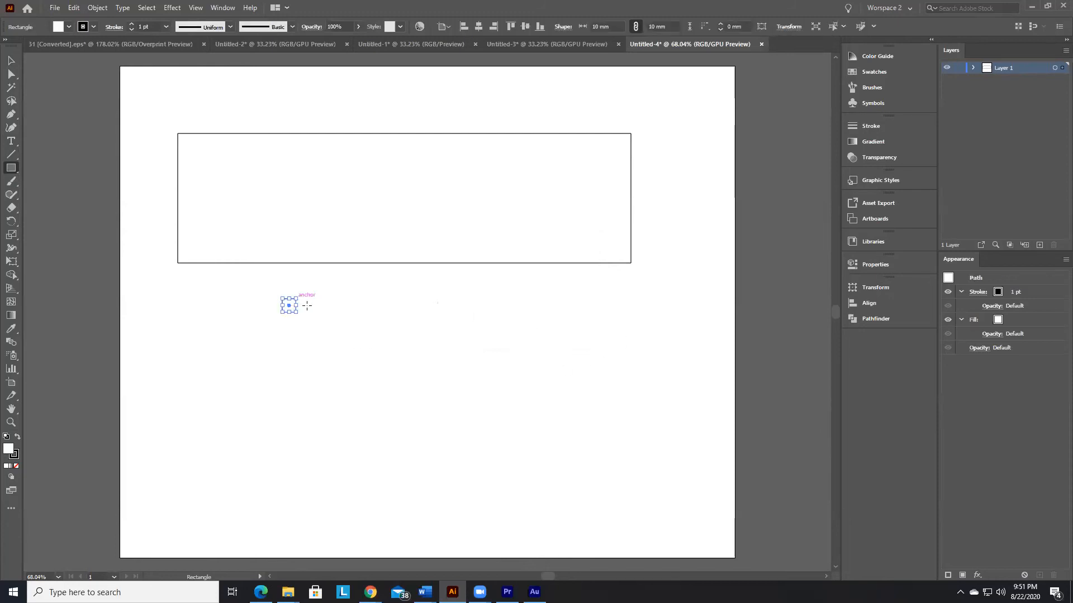
Step: Select the small 10 mm square below the wide rectangle and delete it
key(v)
click(363, 303)
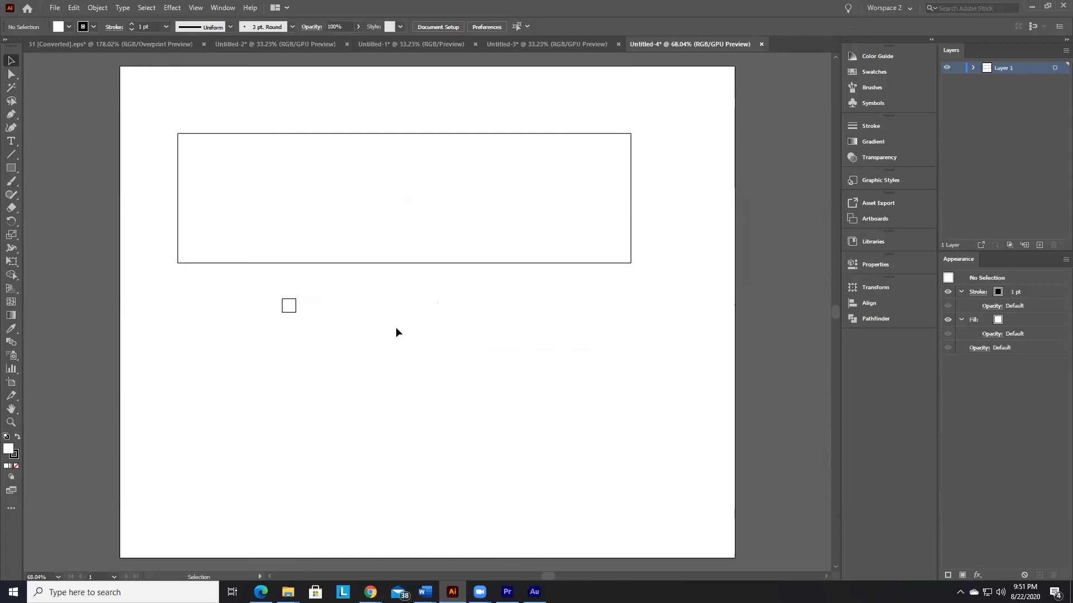
click(376, 262)
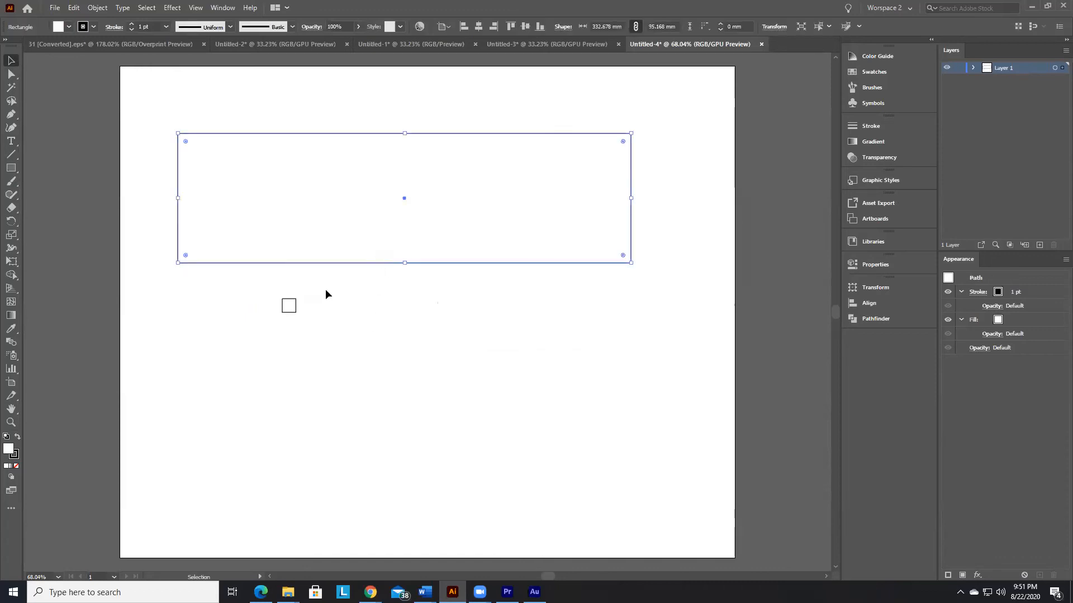
click(295, 310)
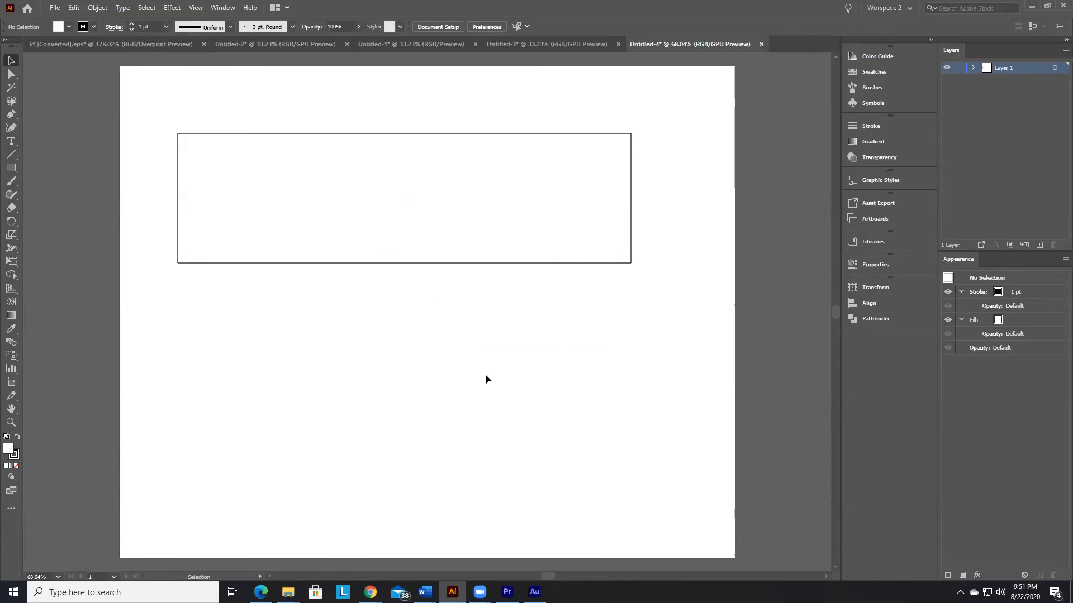
Step: Round all four corners of the wide rectangle to a radius of about 11.3 mm
click(183, 263)
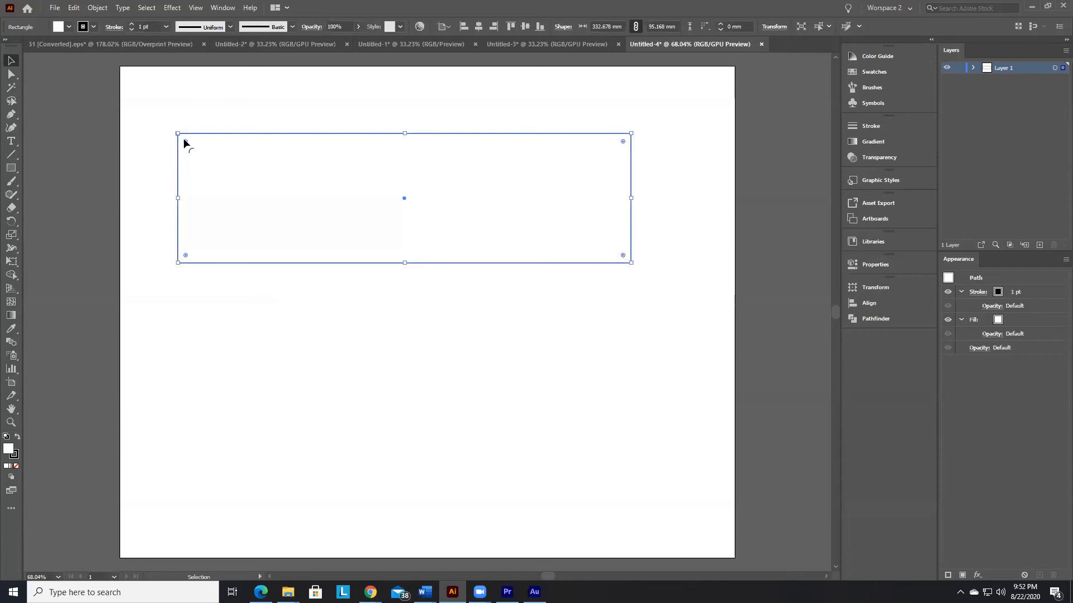
drag(184, 140, 175, 172)
click(479, 333)
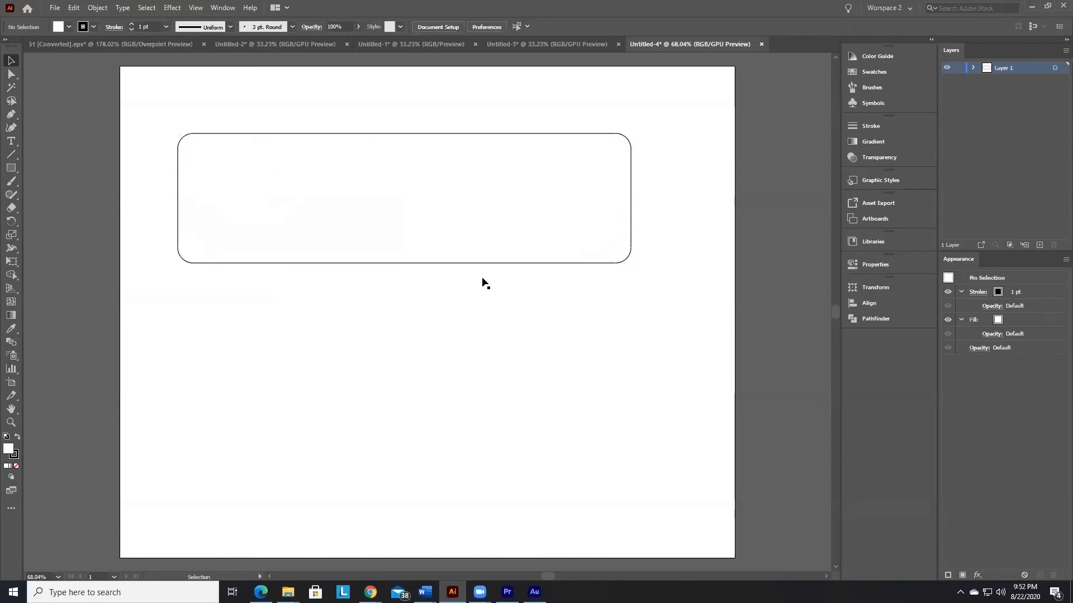
Step: Move the rounded rectangle down toward the middle of the artboard and deselect it
drag(506, 142, 500, 246)
drag(486, 320, 502, 315)
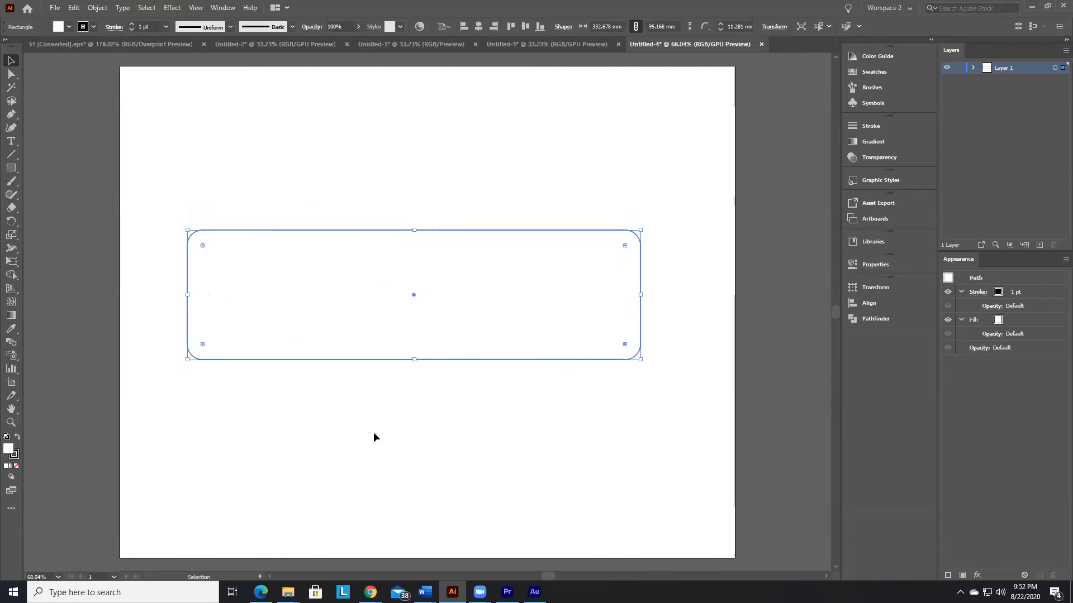
click(225, 365)
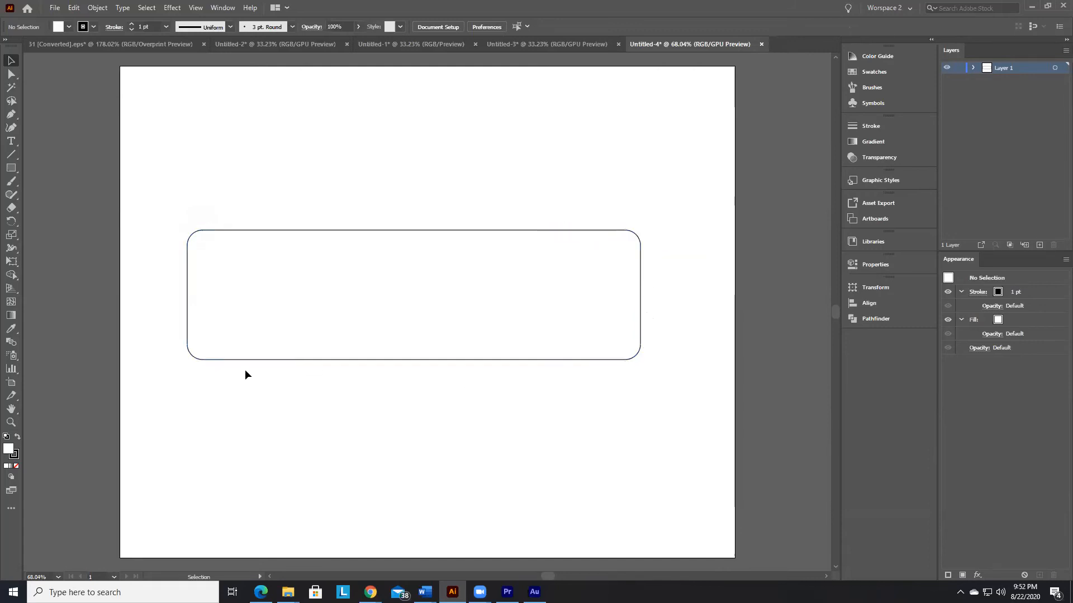
Step: Fill the rounded rectangle with bright red, hex FF0000, using the Color Picker
click(270, 240)
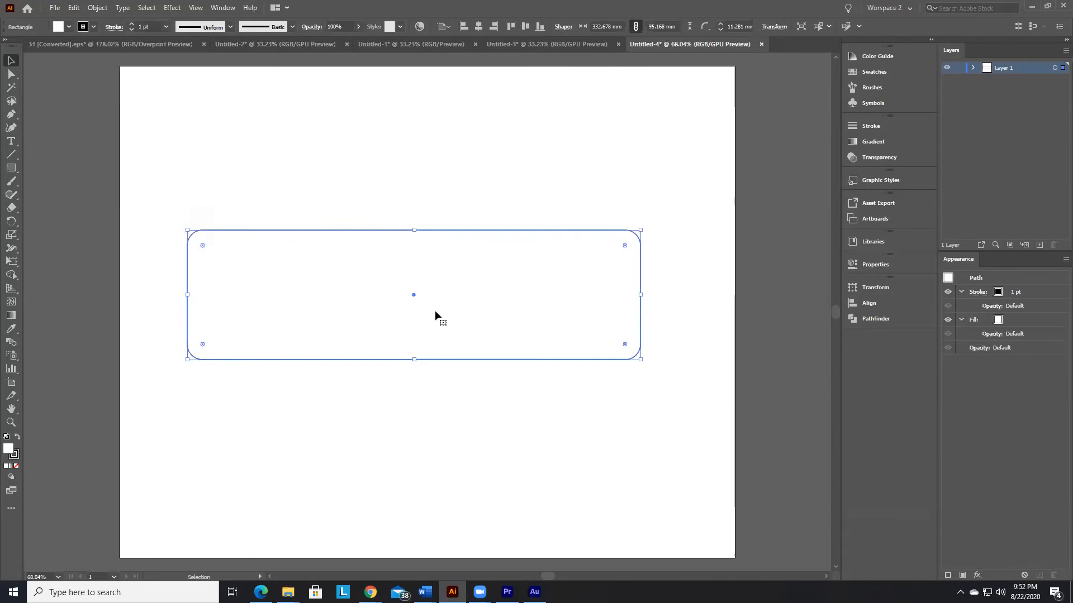
double_click(8, 449)
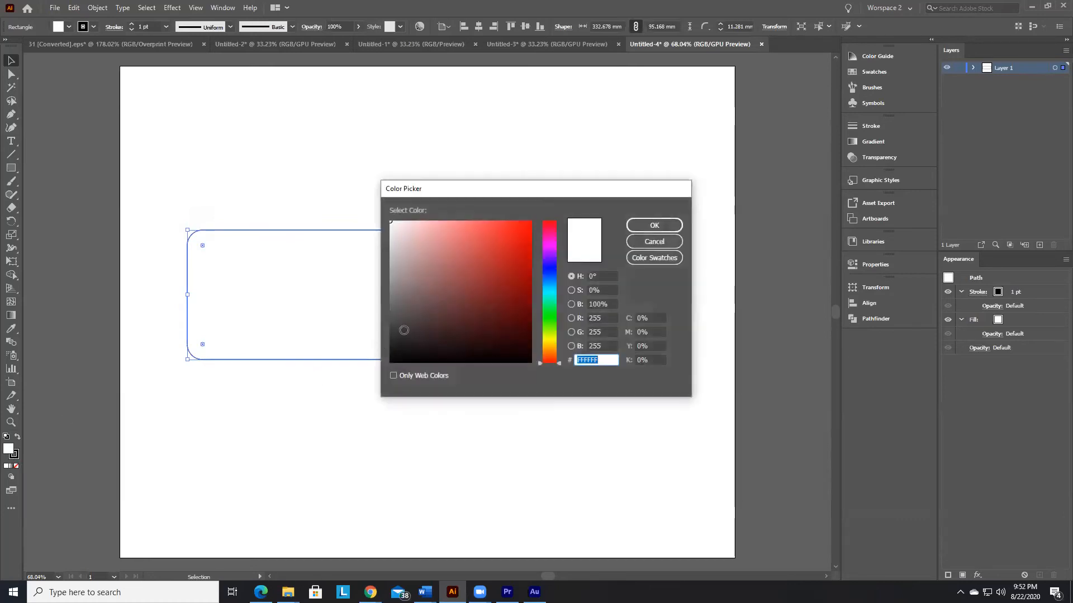
text(ff0000)
click(654, 226)
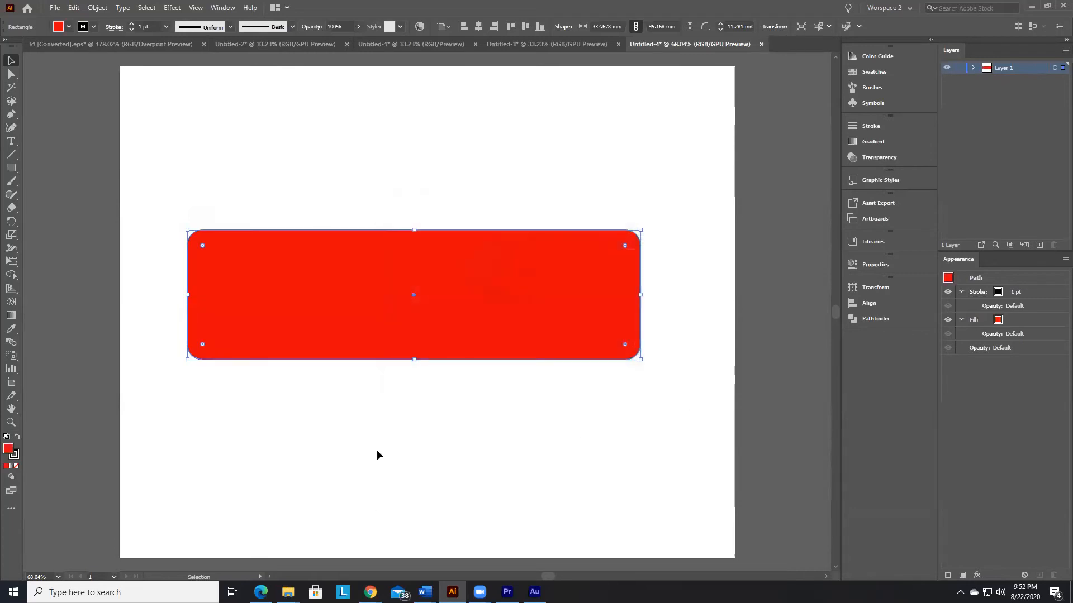
click(378, 451)
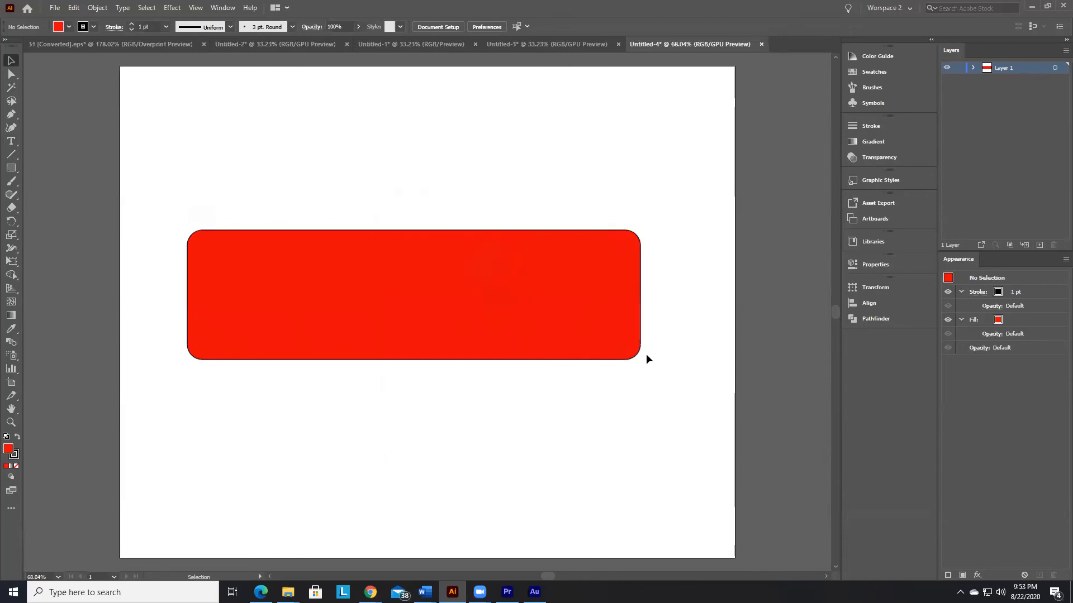
Step: Try the magenta swatch as the rounded rectangle's fill, and settle on the darker red swatch
click(593, 308)
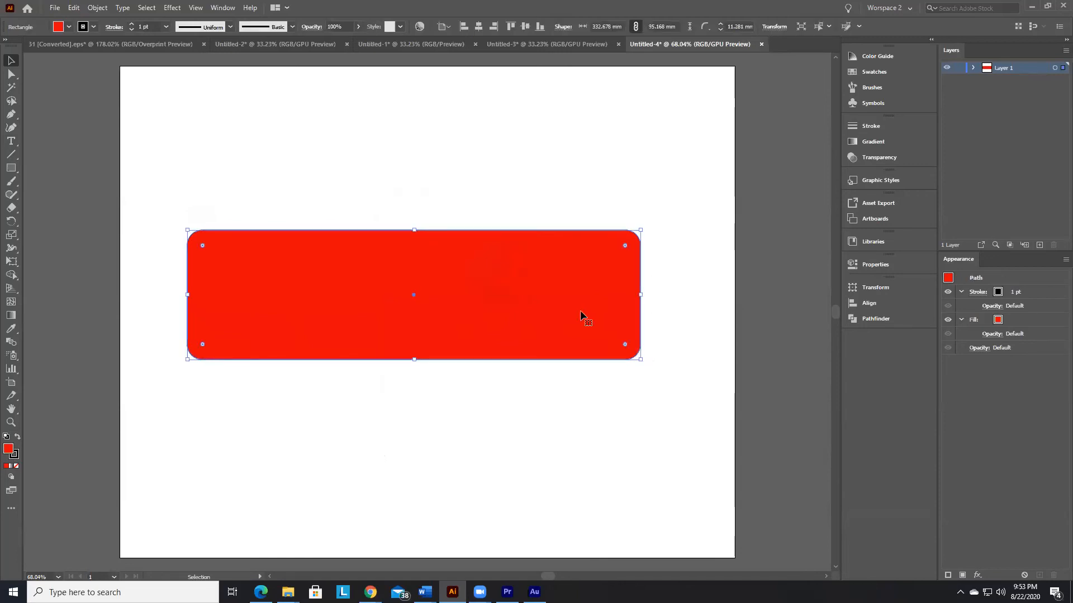
click(67, 28)
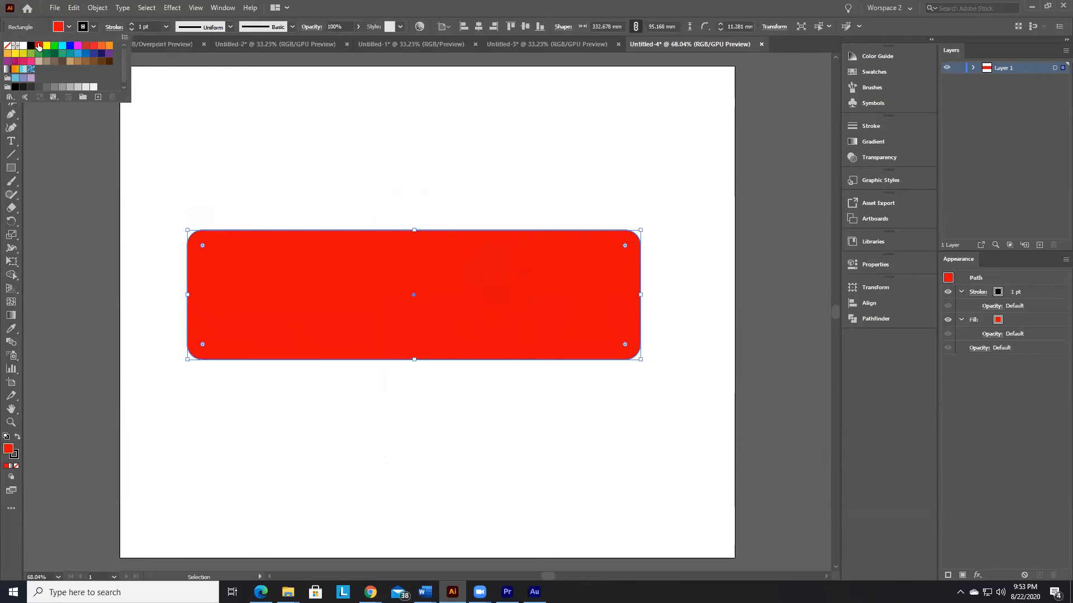
click(78, 46)
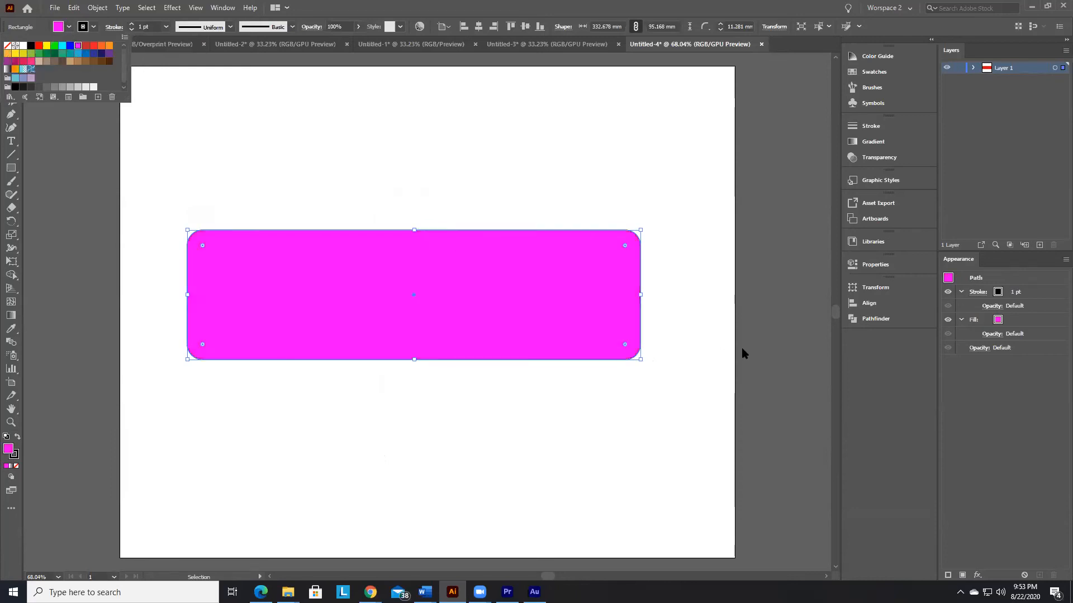
click(86, 45)
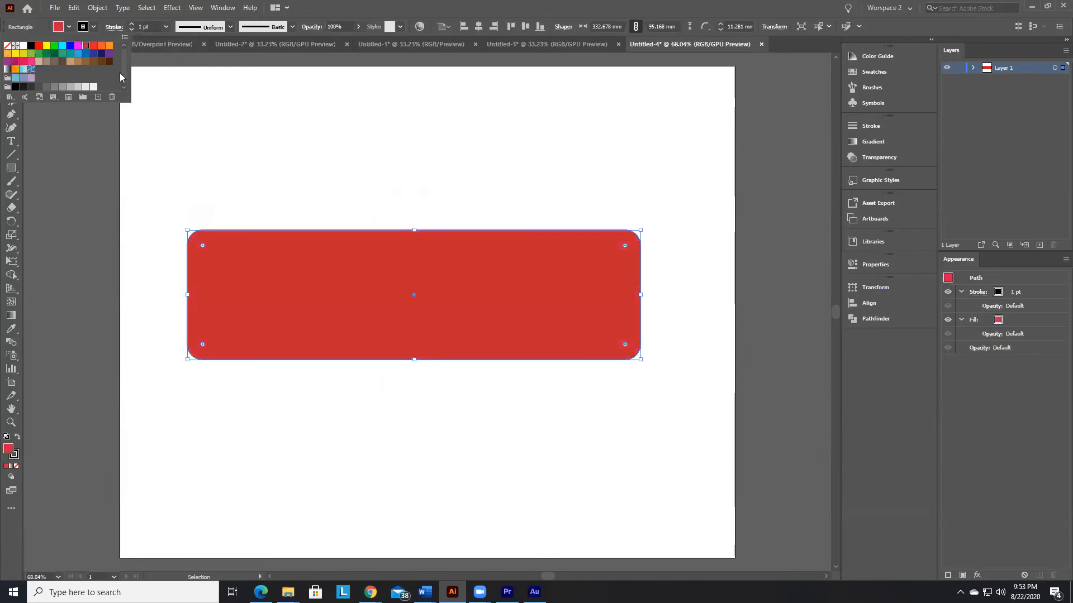
click(149, 135)
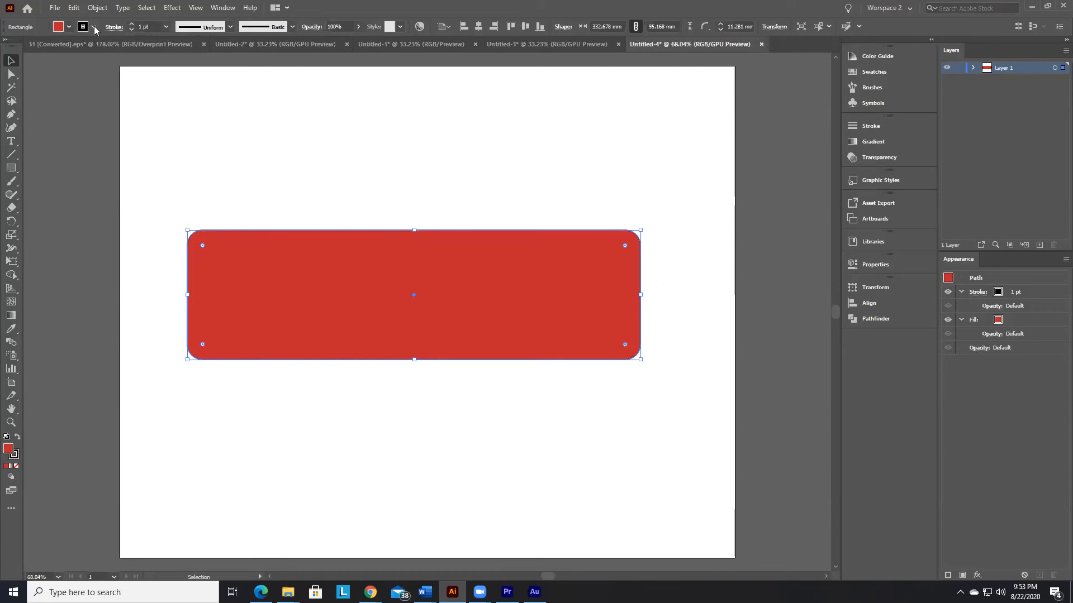
click(443, 430)
click(11, 140)
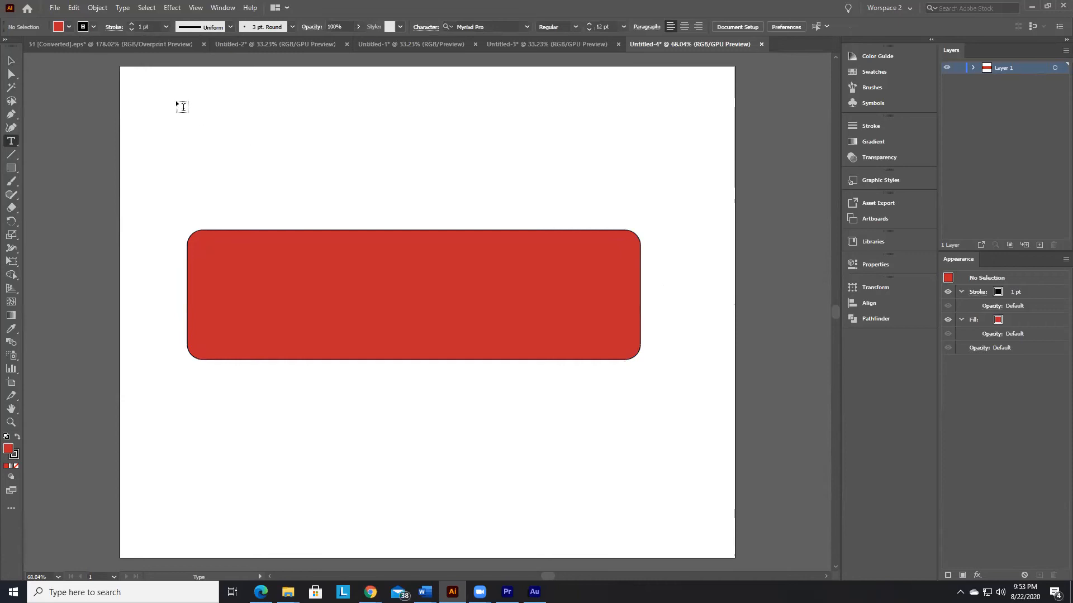
key(v)
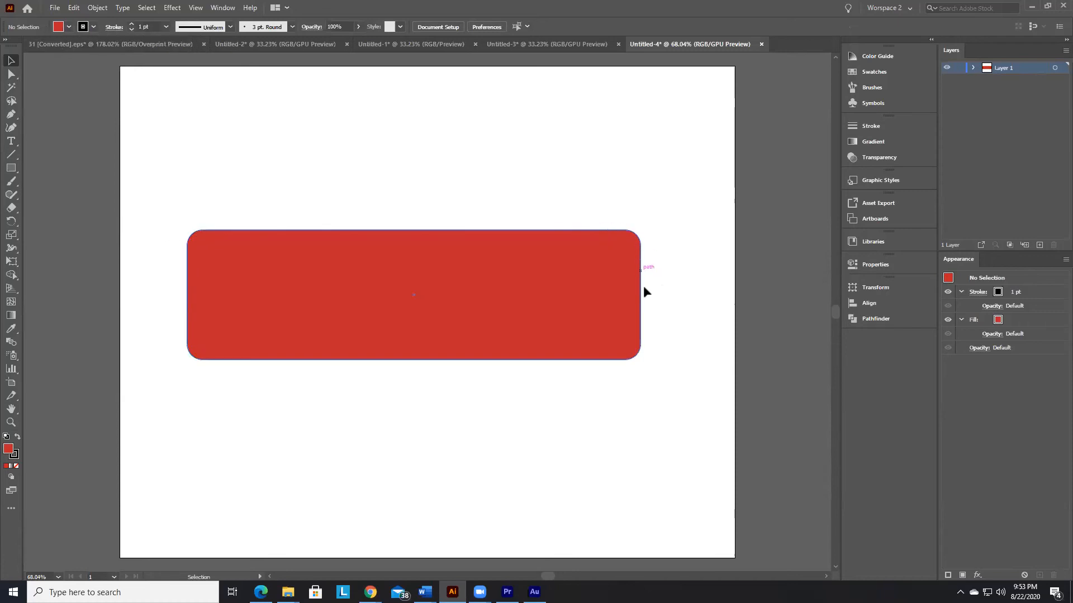
Step: Set the stroke colour to the blue swatch with no object selected
click(69, 27)
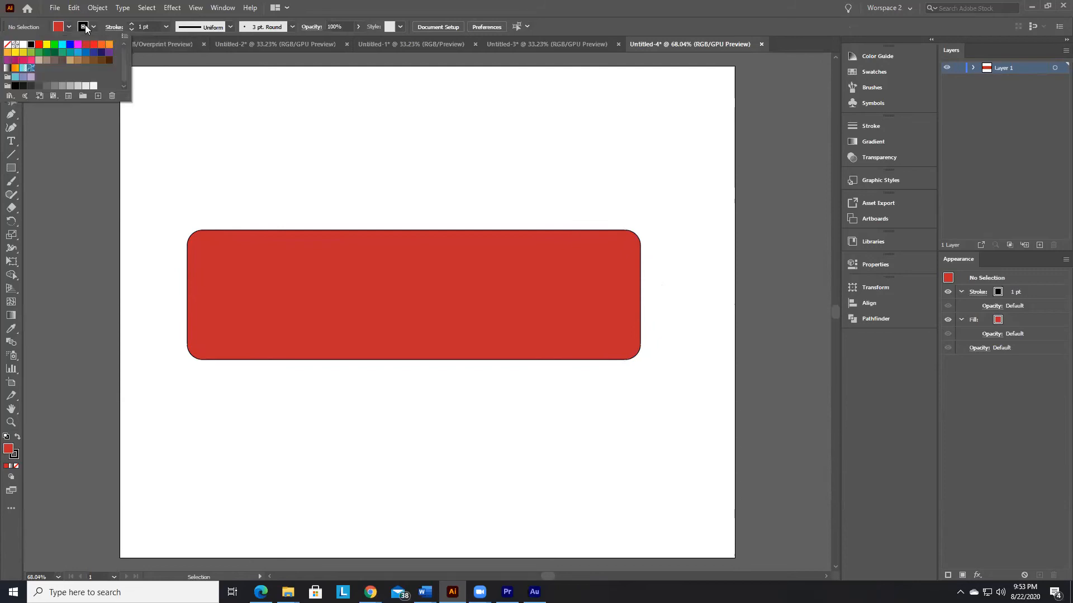
click(70, 46)
click(289, 175)
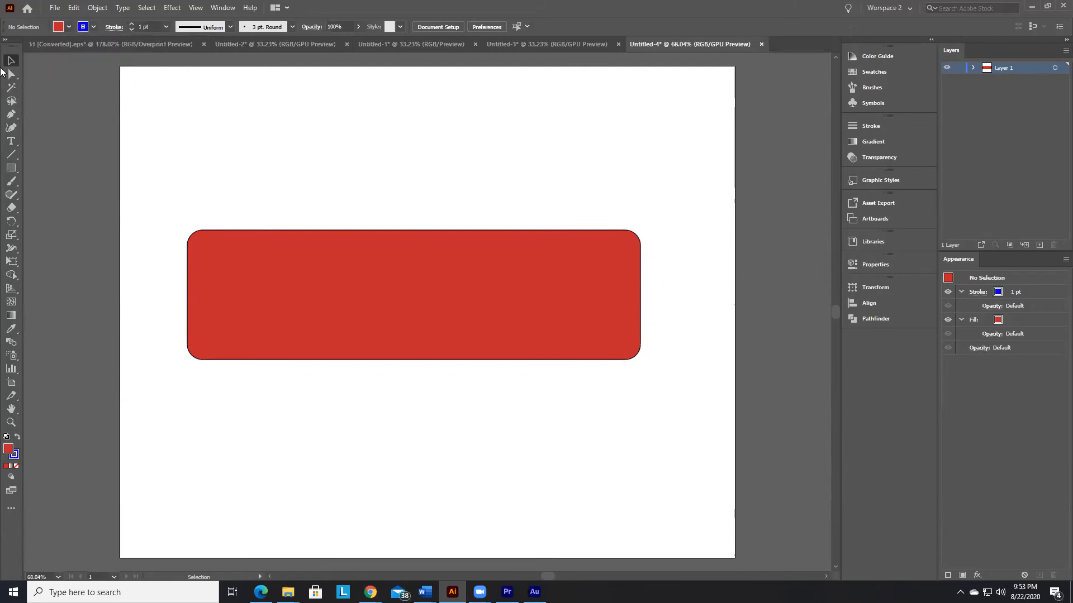
Step: Set the rounded rectangle's stroke colour to cyan and examine the outline at its upper-left corner
click(439, 348)
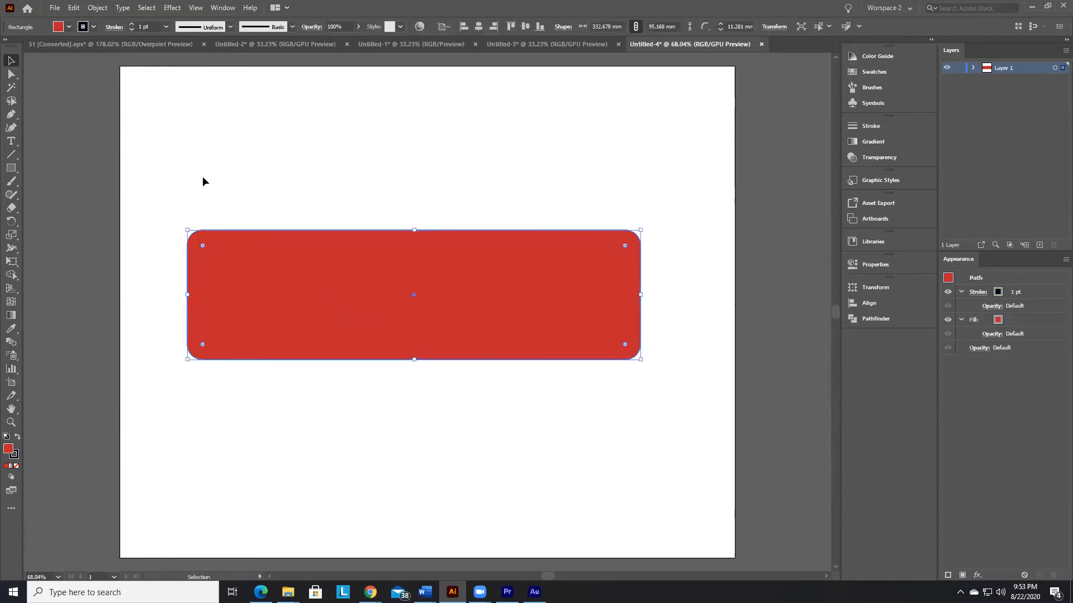
click(84, 27)
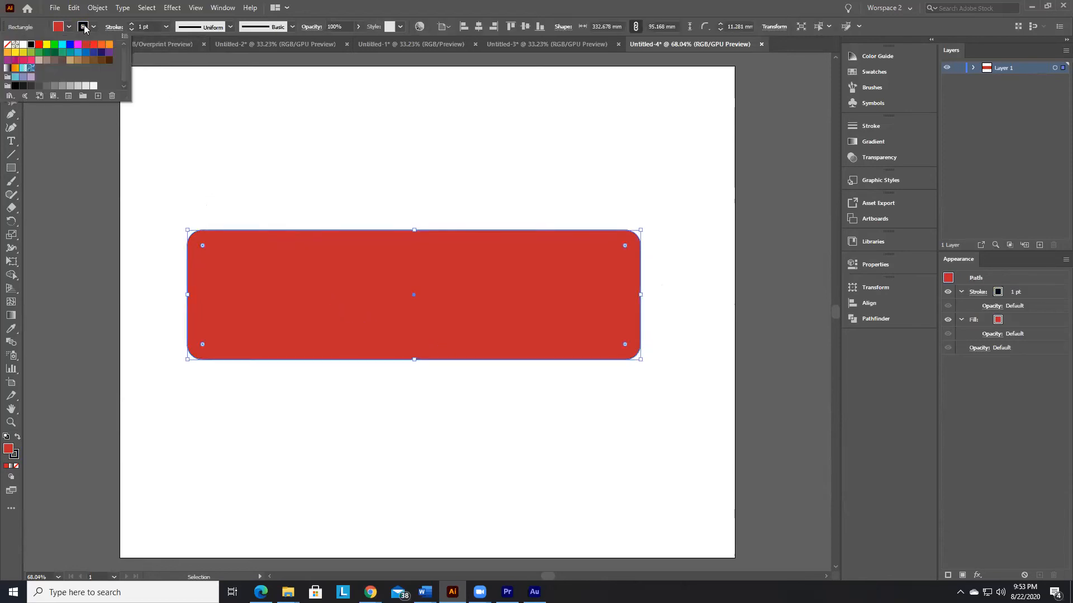
click(62, 45)
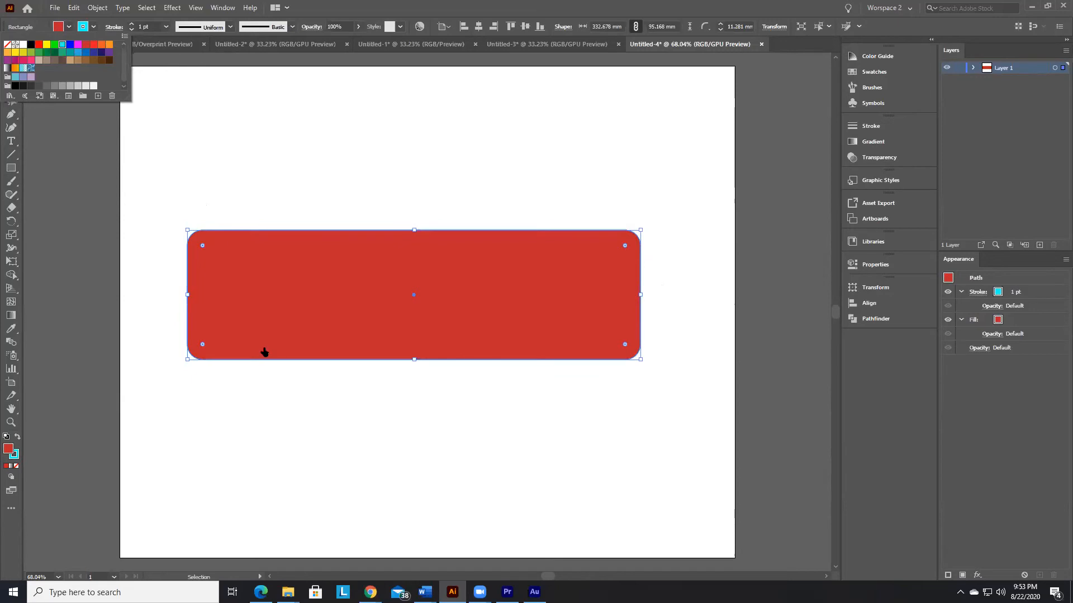
click(341, 427)
click(337, 414)
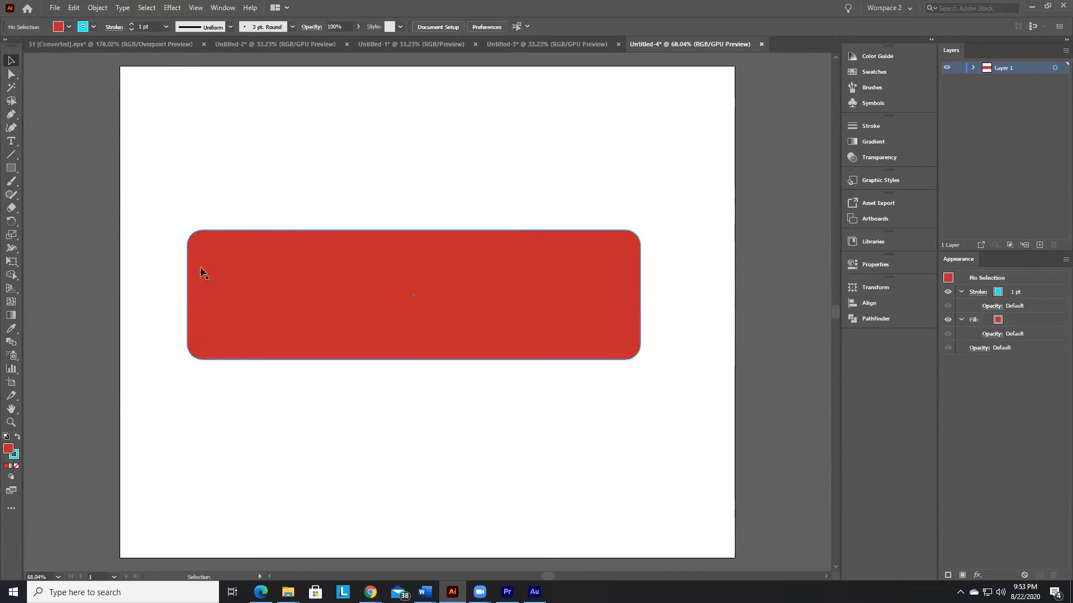
click(11, 422)
drag(175, 223, 546, 381)
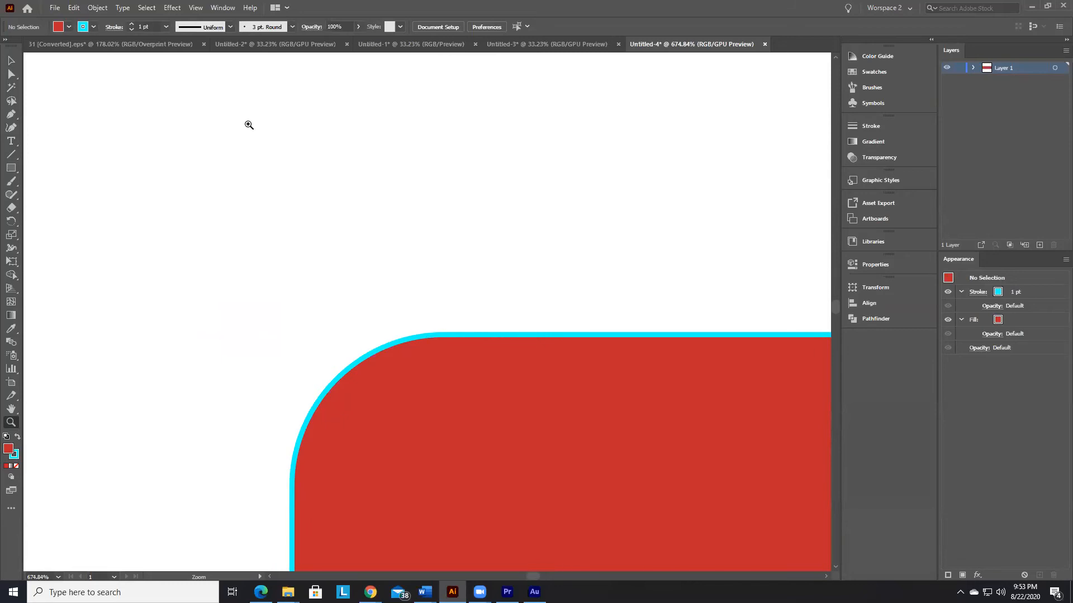
key(ctrl+0)
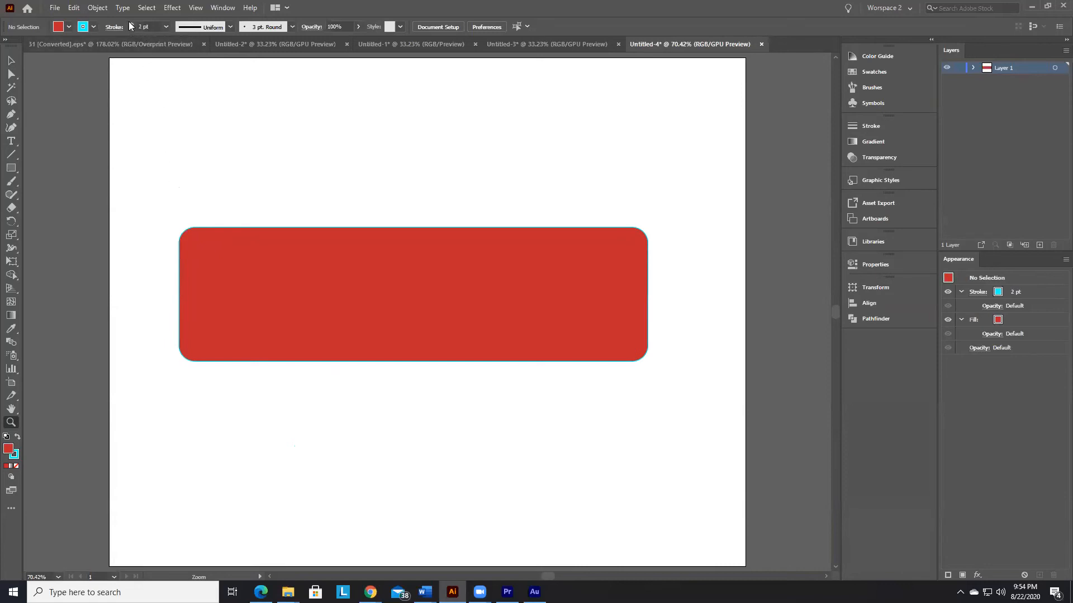
Step: Increase the rounded rectangle's cyan stroke weight to 22 pt and deselect it
click(11, 60)
click(381, 285)
click(132, 25)
click(132, 24)
click(131, 25)
click(132, 25)
click(132, 25)
click(132, 25)
click(132, 25)
click(132, 24)
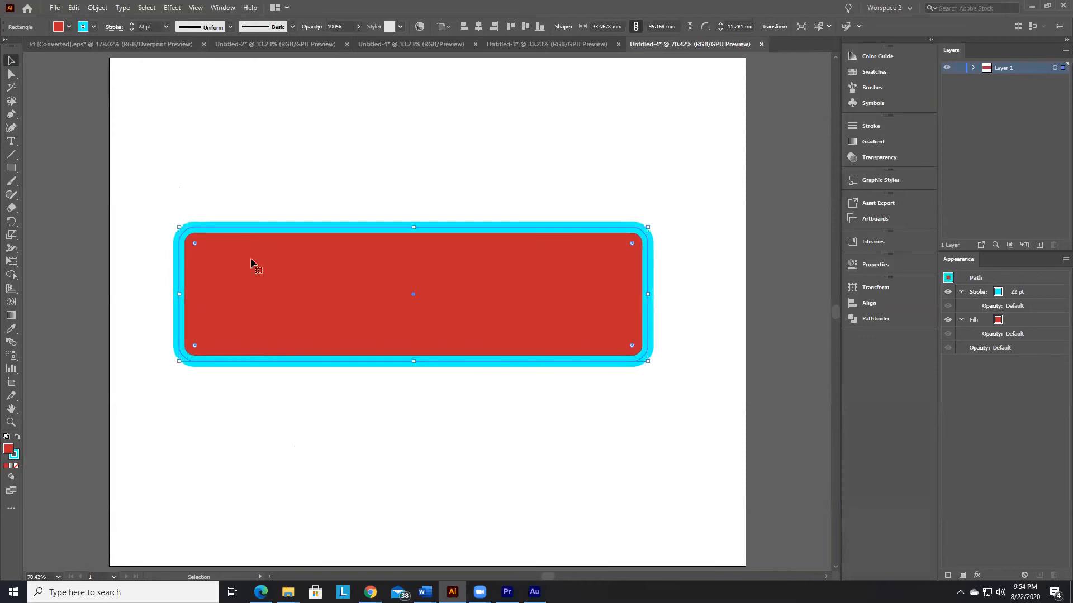
click(356, 494)
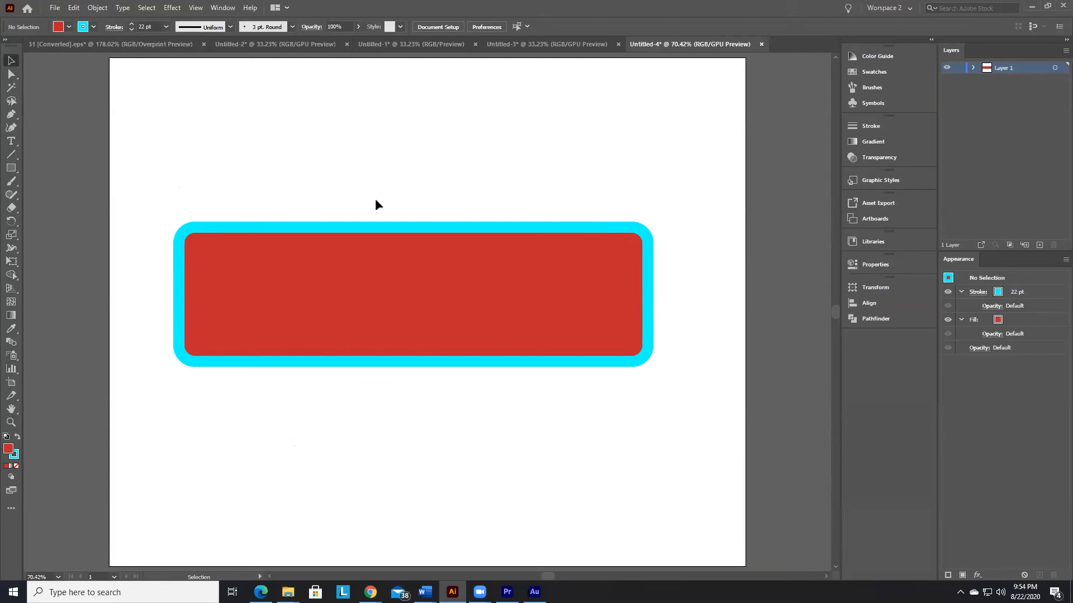
Step: Set the rounded rectangle's stroke weight to 1 pt and deselect it
click(144, 24)
text(1)
key(Return)
click(343, 235)
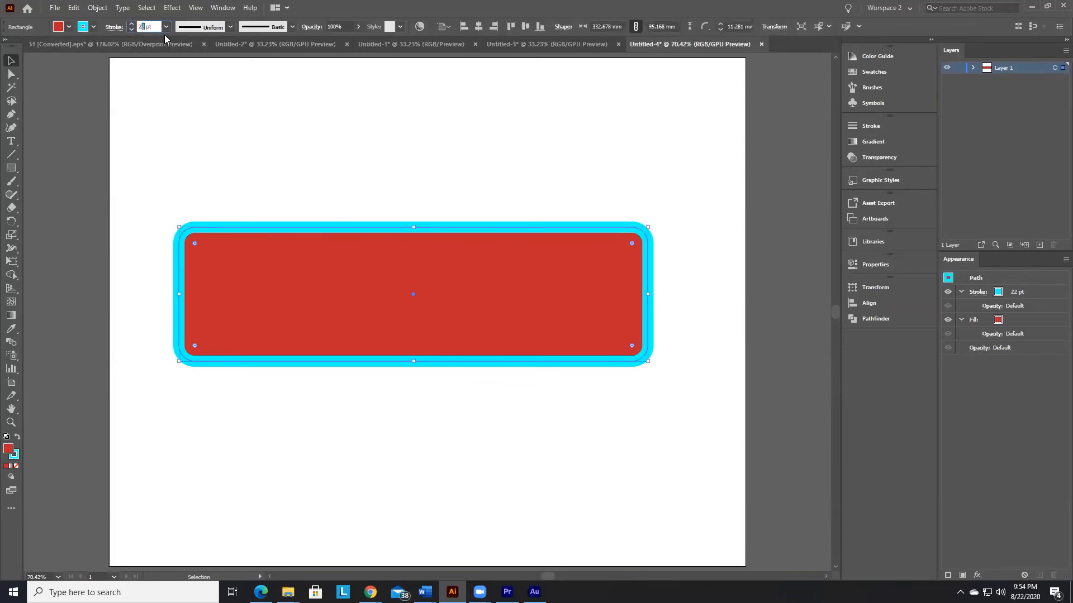
text(1)
key(Return)
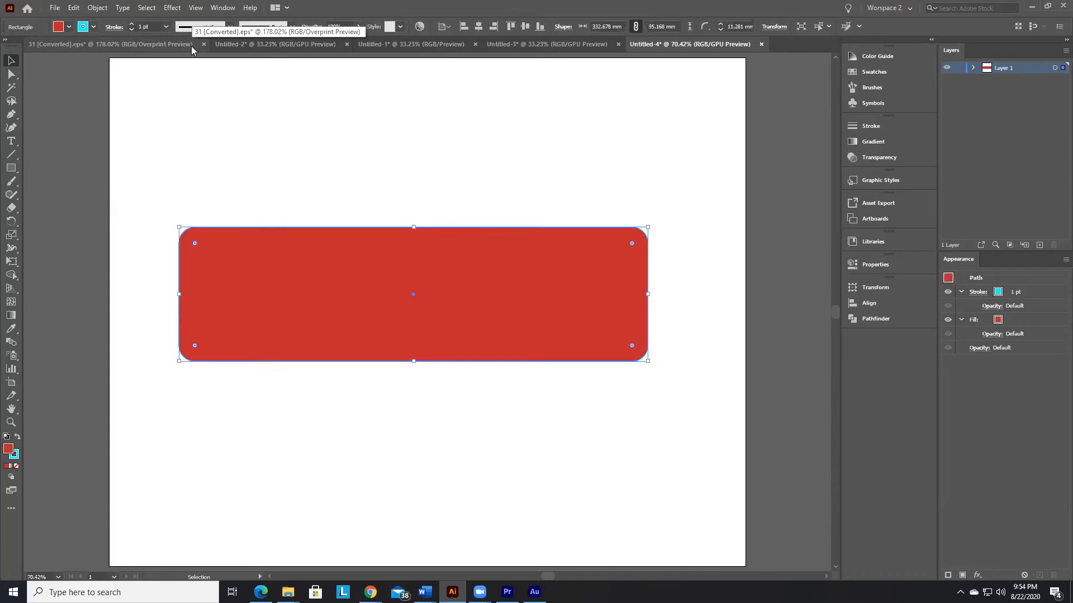
click(513, 402)
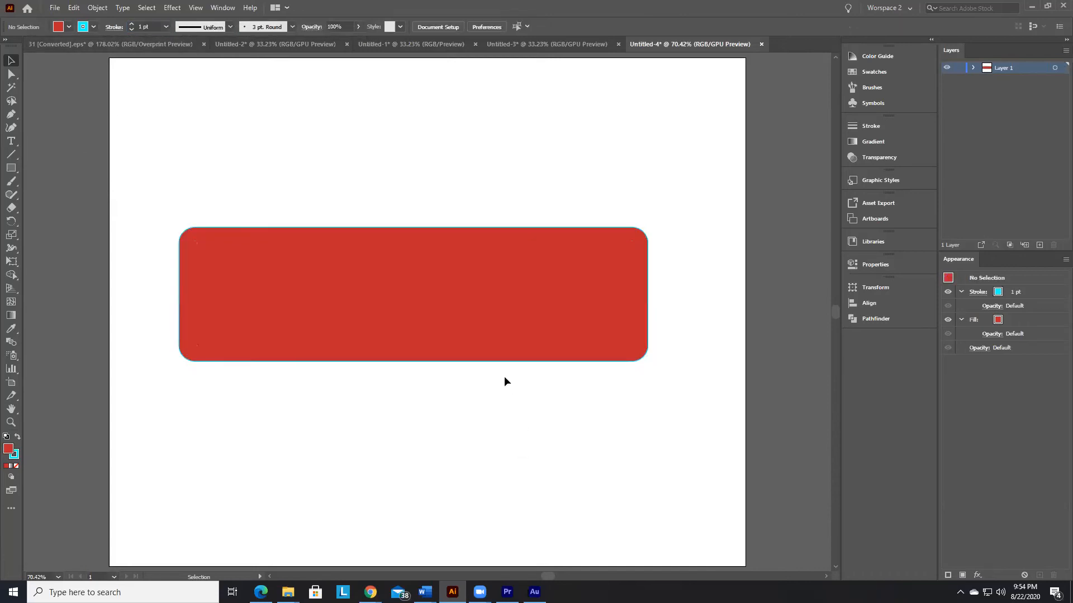
Step: Remove the red fill from the rounded rectangle and deselect it
click(431, 344)
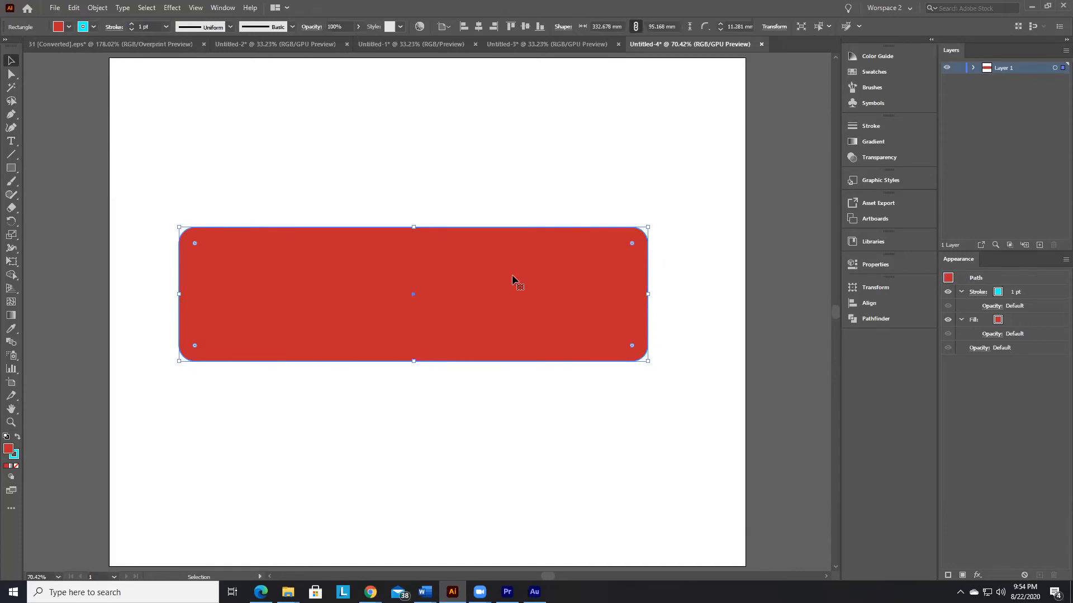
click(69, 27)
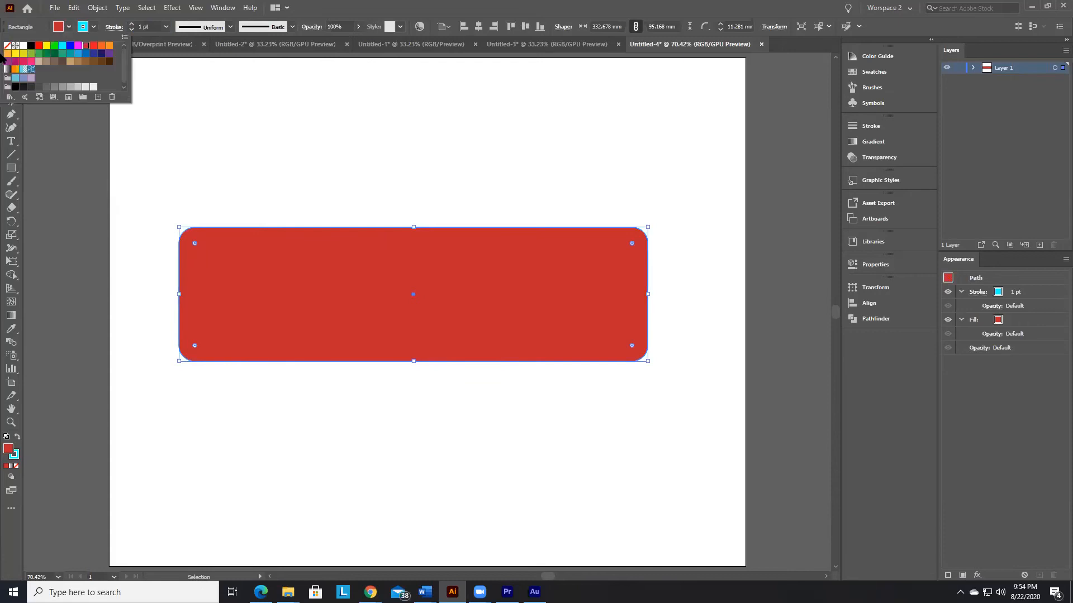
click(6, 46)
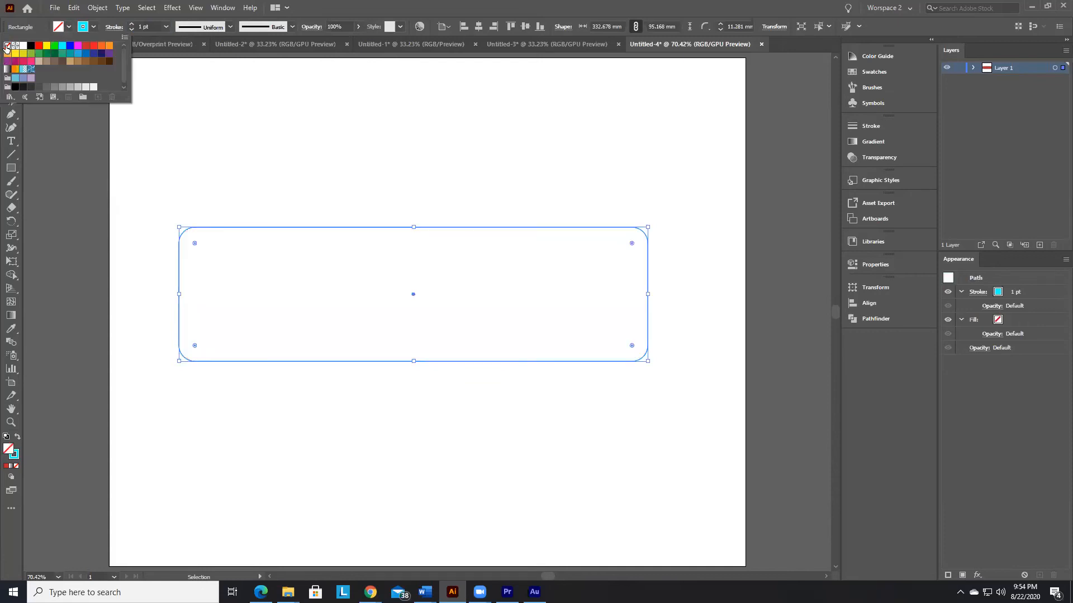
click(382, 436)
Step: Move the unfilled rounded rectangle by its outline, past the artboard's left edge and back near the artboard's middle
click(266, 296)
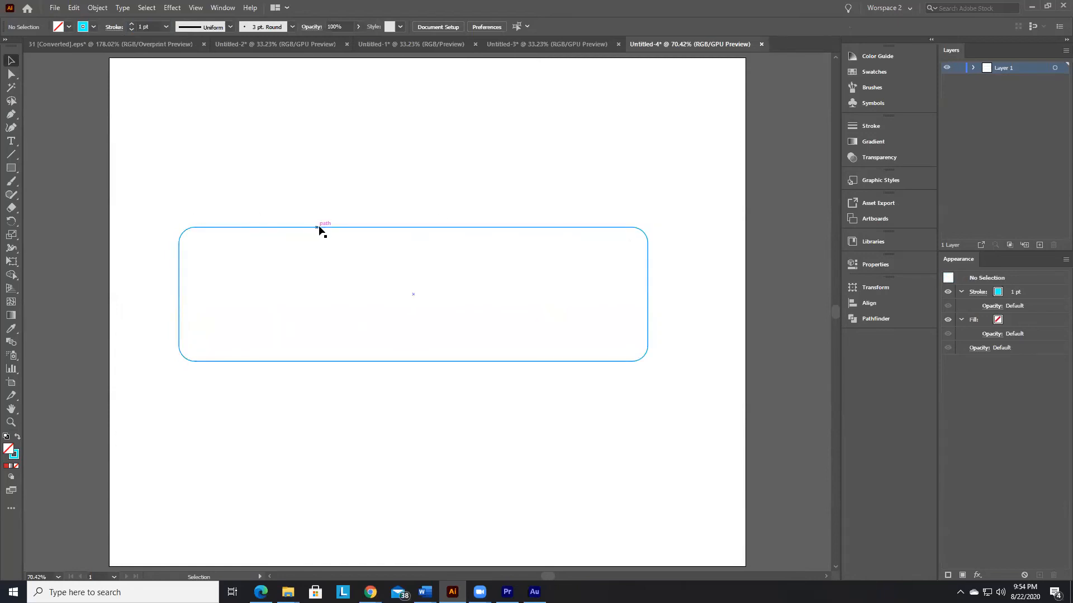
drag(323, 226, 184, 210)
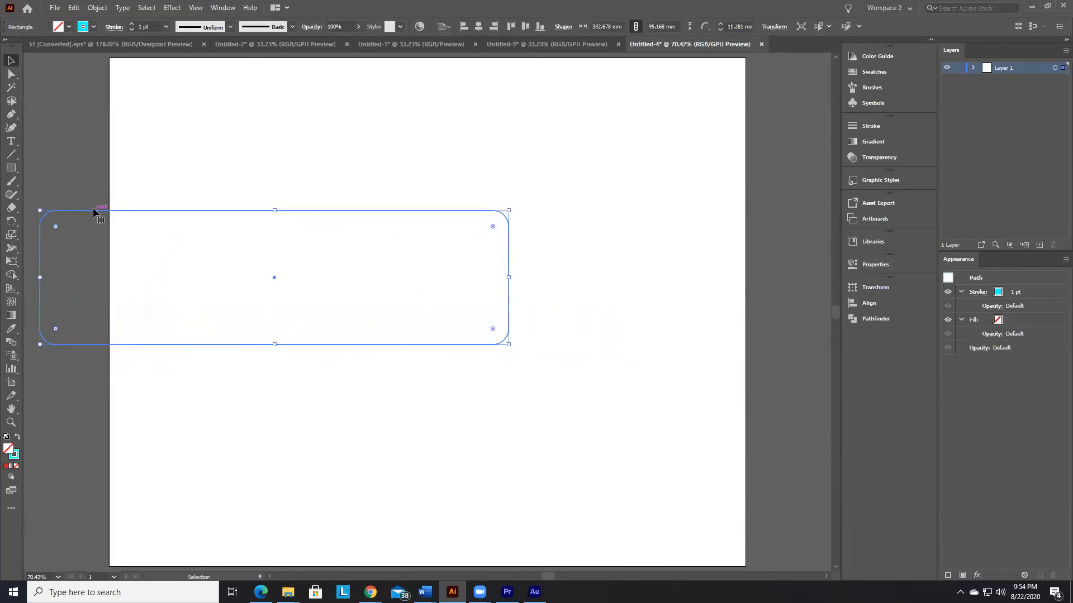
drag(101, 212, 269, 216)
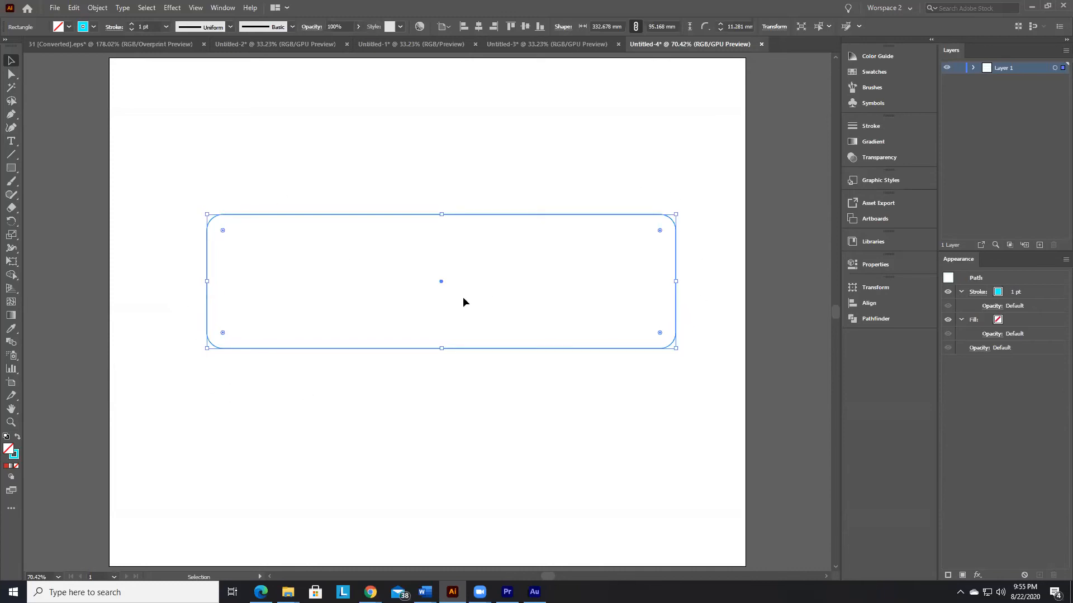
Step: Check the lesson notes in Word, return to Illustrator and add the text "Fill Color" near the artboard's upper-left corner
key(alt+Tab)
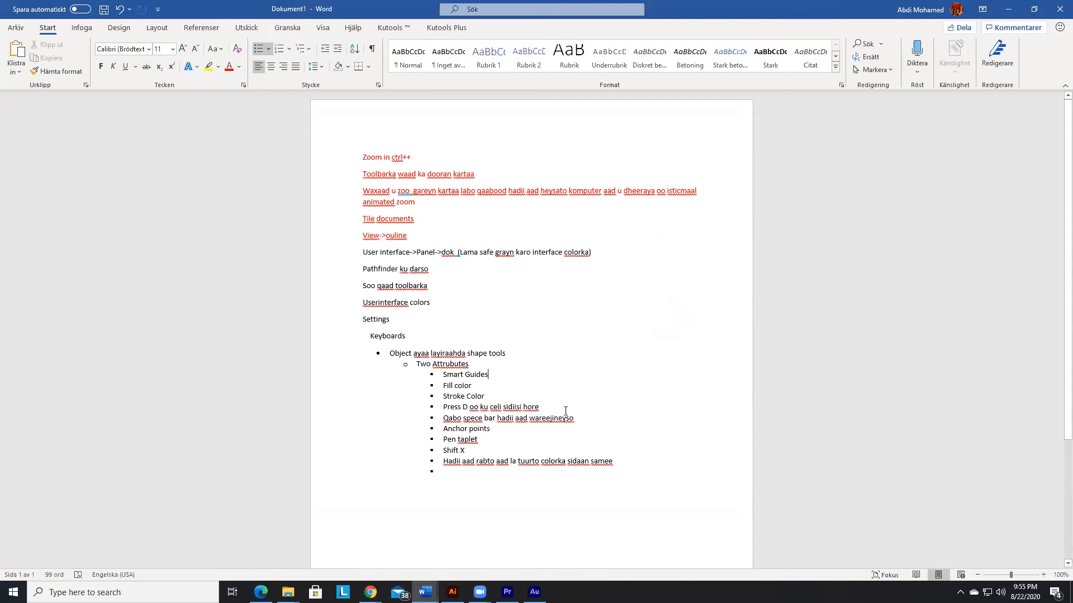
key(alt+Tab)
click(240, 168)
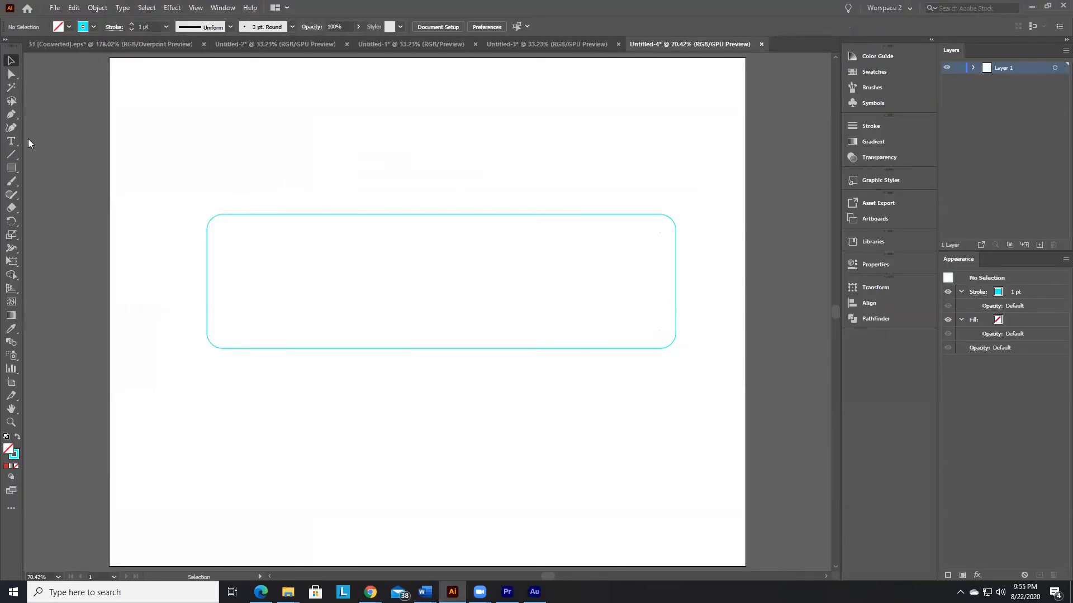
click(11, 141)
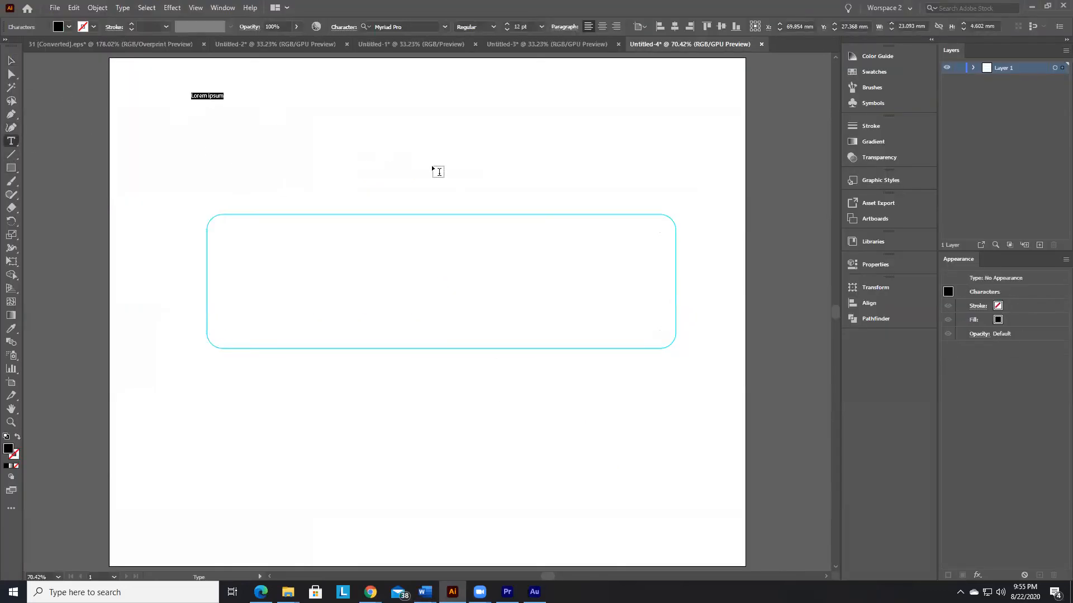
text(Fill Color)
key(Escape)
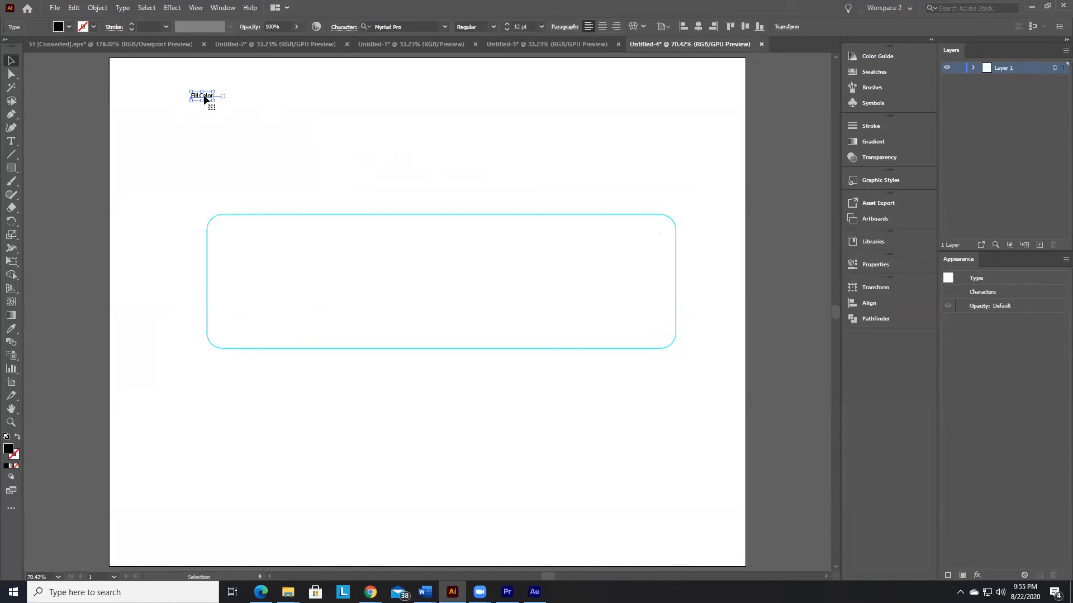
Step: Set the "Fill Color" text's font size to 36 pt and deselect it
triple_click(204, 99)
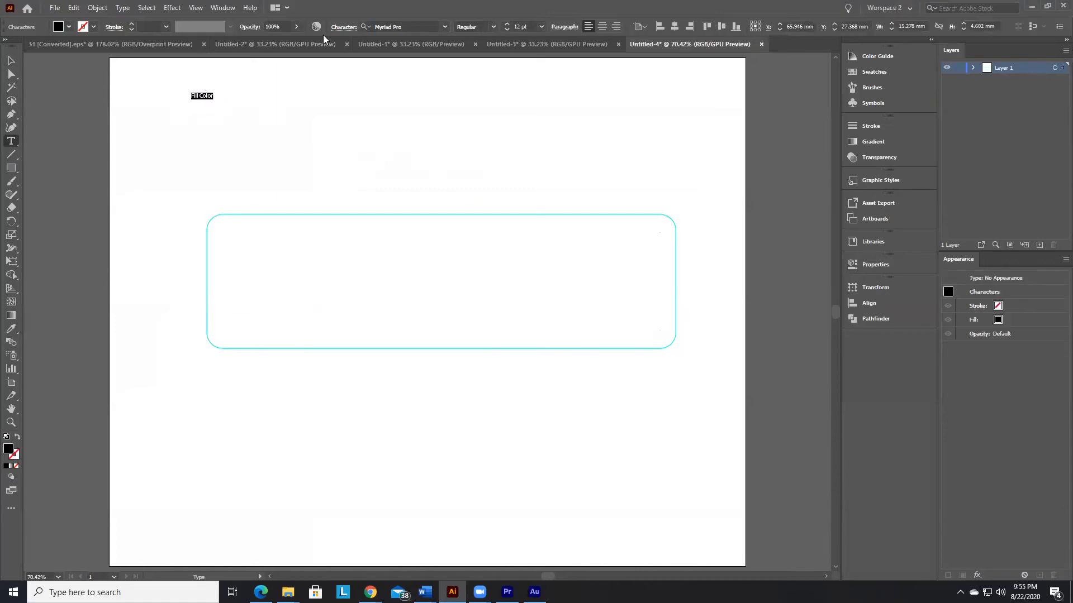
click(541, 26)
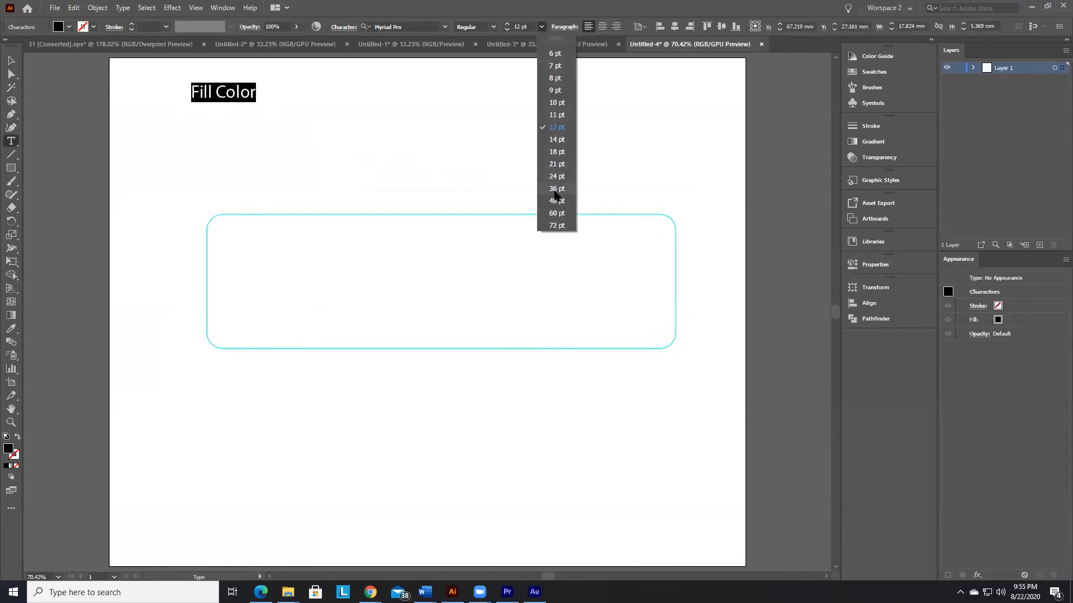
click(547, 191)
click(283, 94)
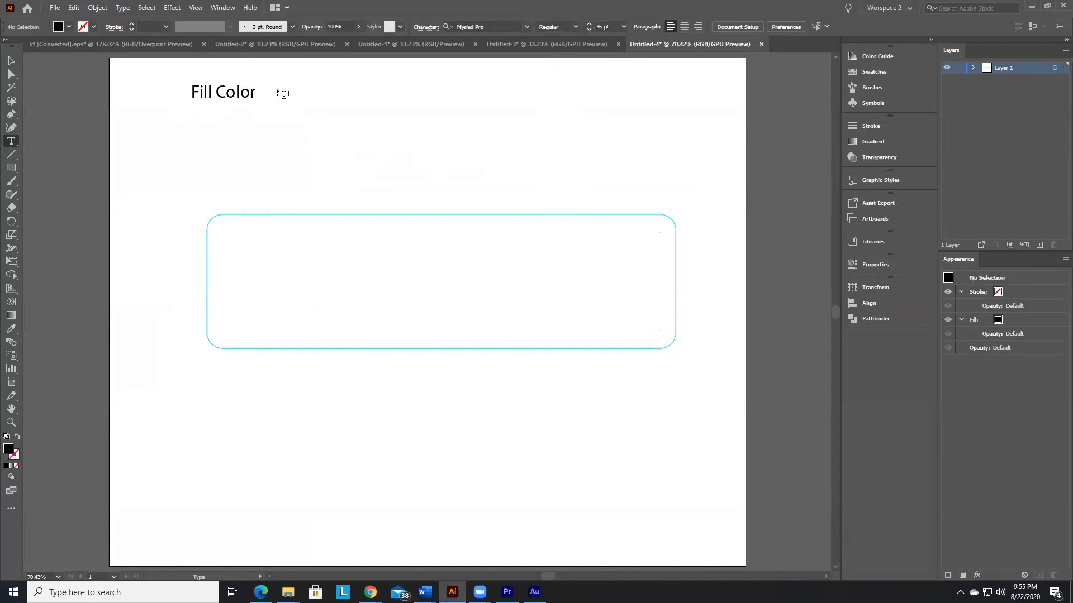
key(v)
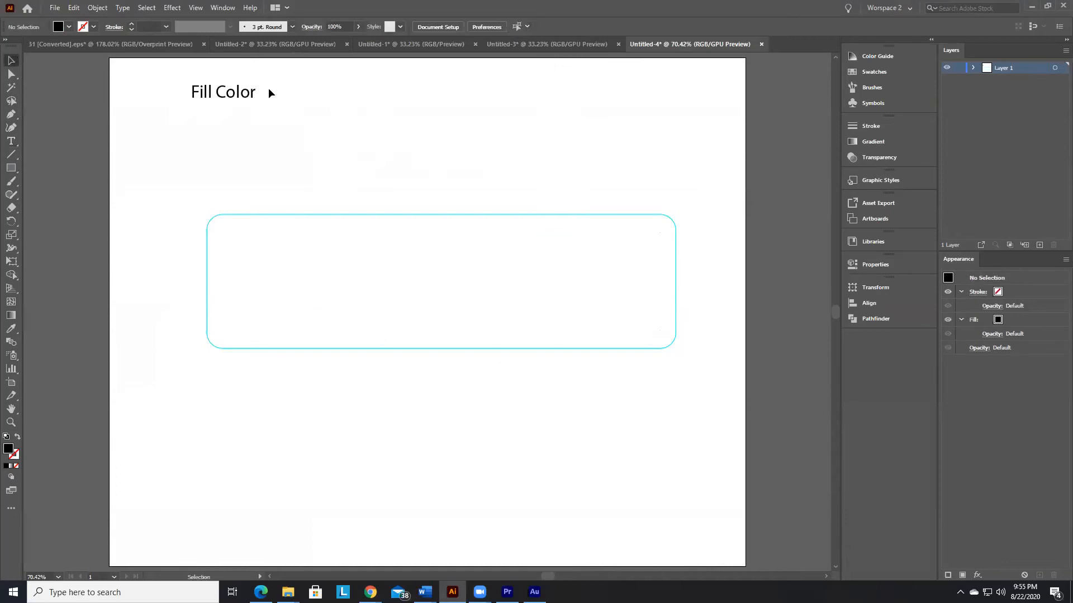
click(241, 100)
click(83, 107)
Step: Add a second text line reading "Stroke Color" directly below "Fill Color", checking the Word notes for the wording
click(10, 141)
click(200, 115)
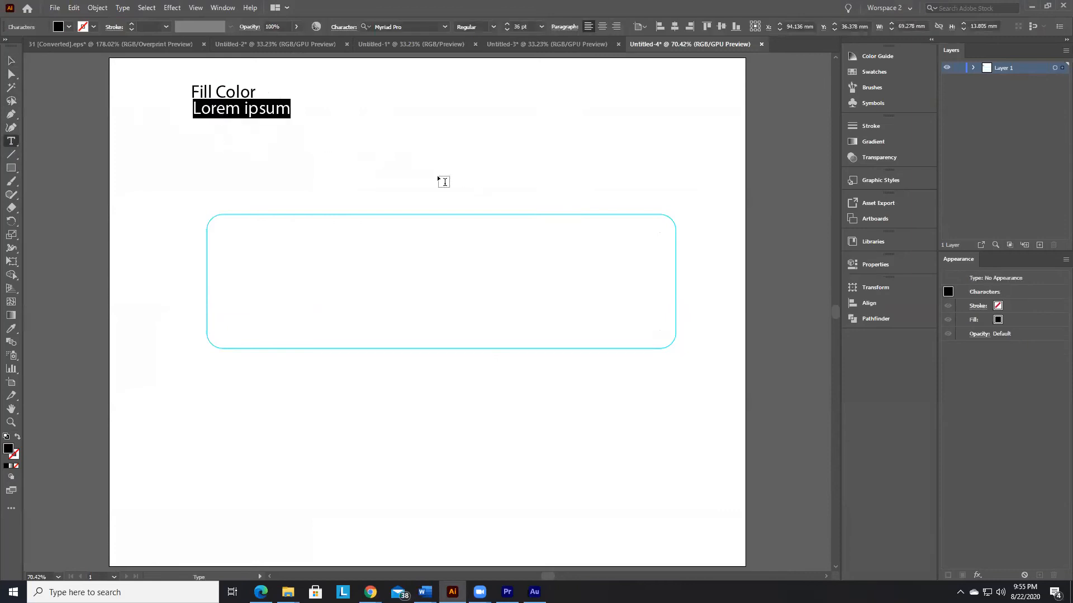
key(alt+Tab)
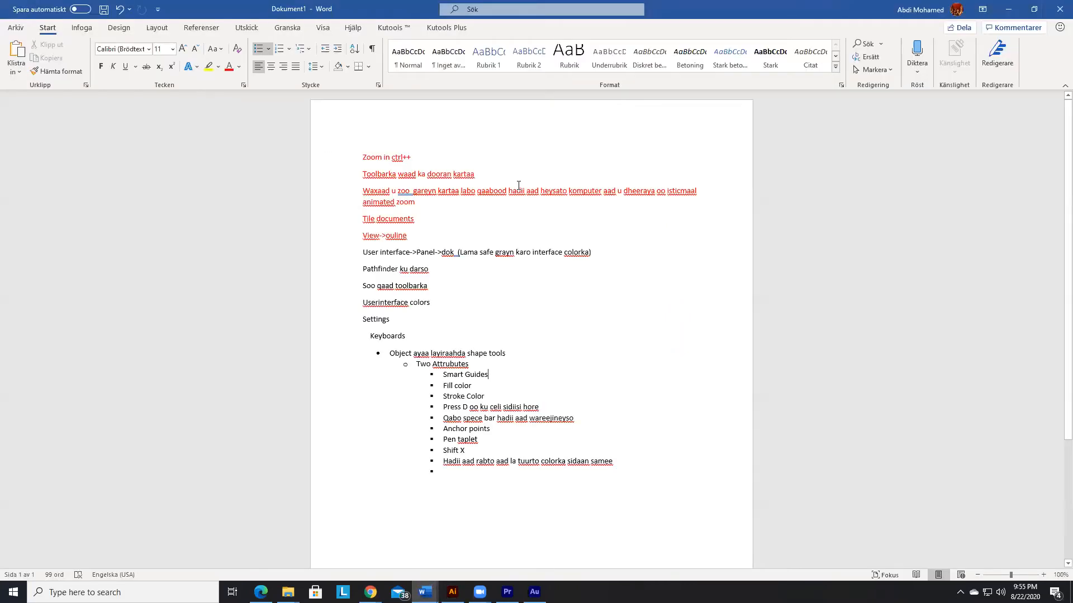
key(alt+Tab)
text(Str)
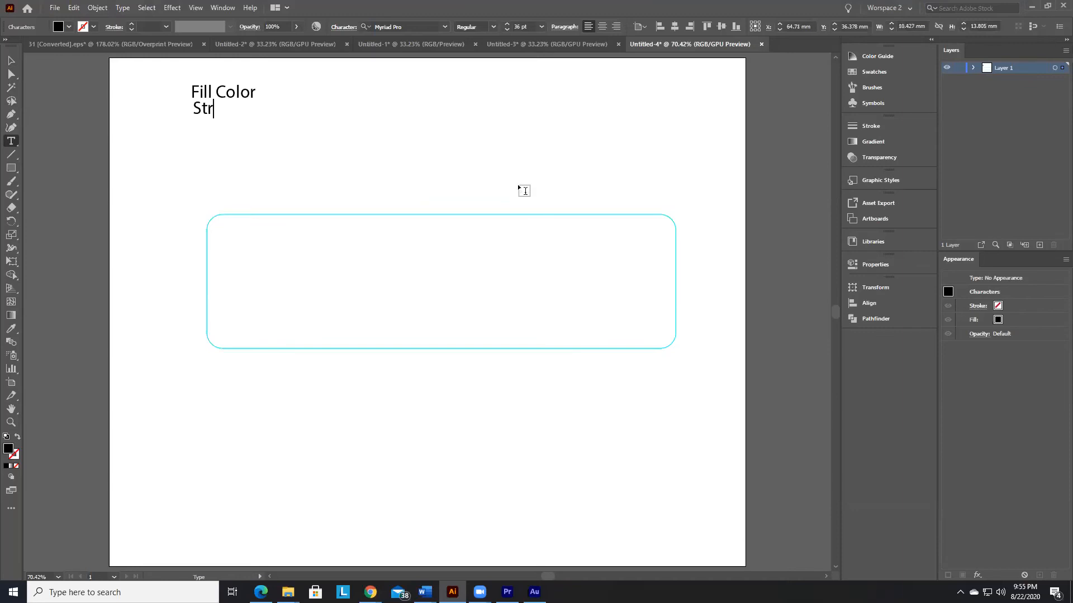
text(oke Color)
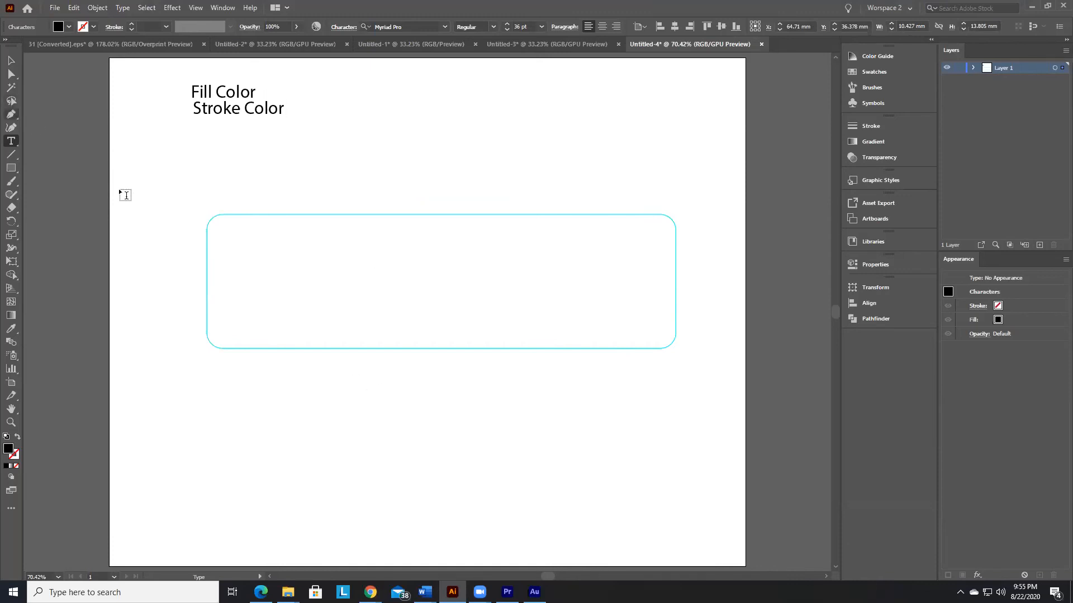
key(Escape)
click(391, 206)
Step: Fill the unfilled rounded rectangle with the red swatch and deselect it
click(398, 216)
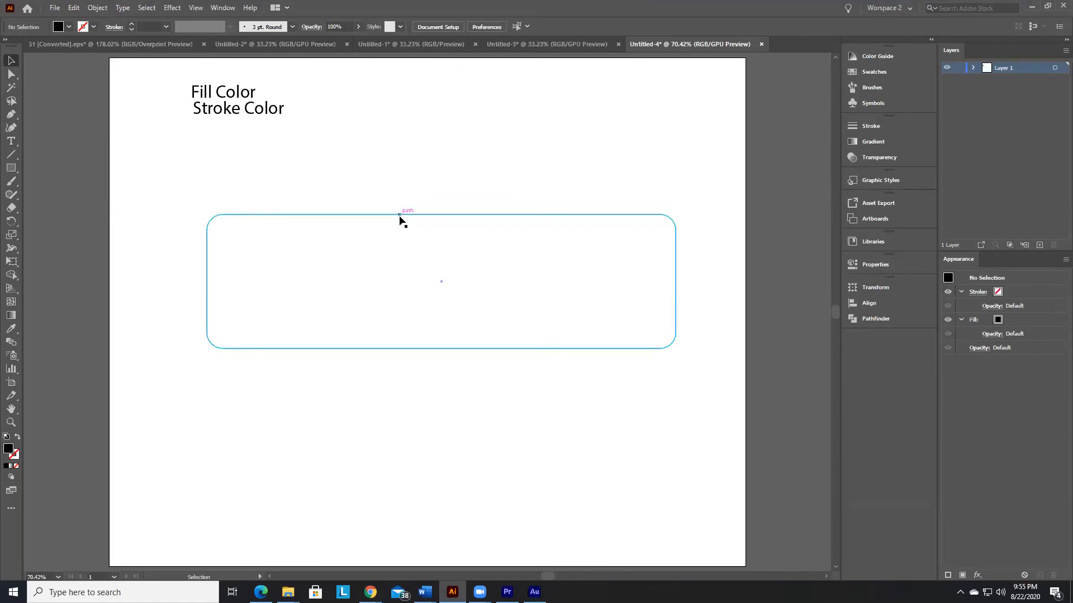
click(69, 27)
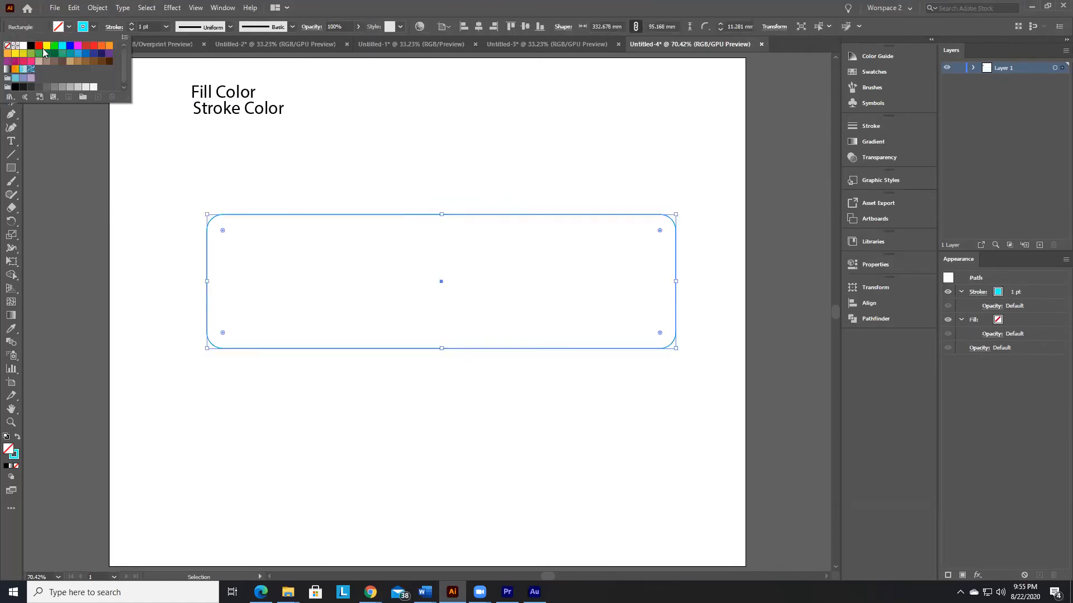
click(86, 45)
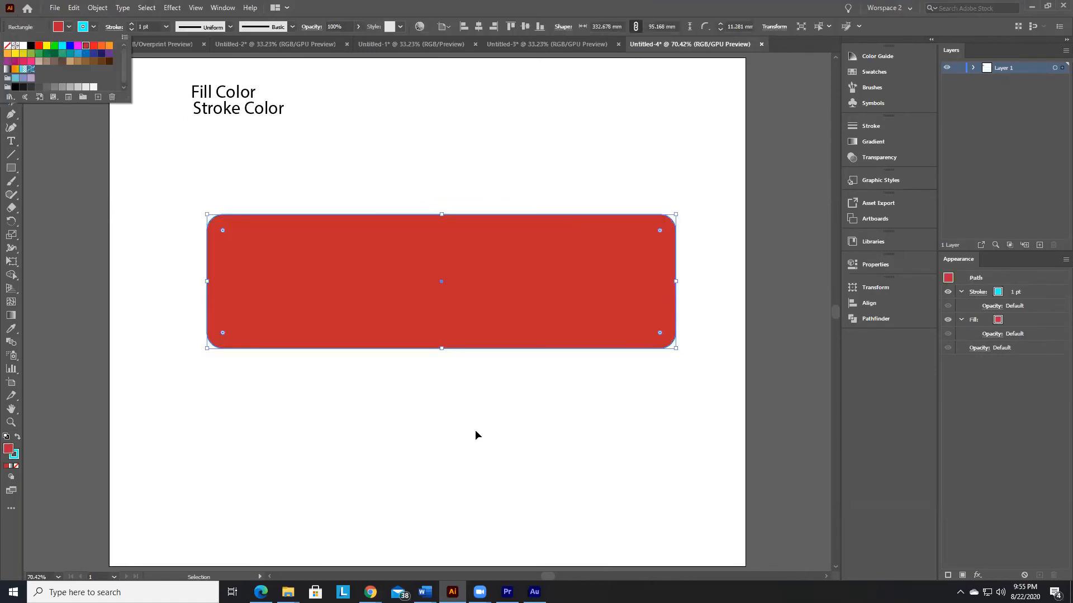
click(476, 433)
click(564, 451)
Step: Shrink the red rounded rectangle to a small shape and place it below the text near the artboard's left edge
click(587, 263)
drag(677, 349, 660, 383)
click(675, 424)
click(586, 356)
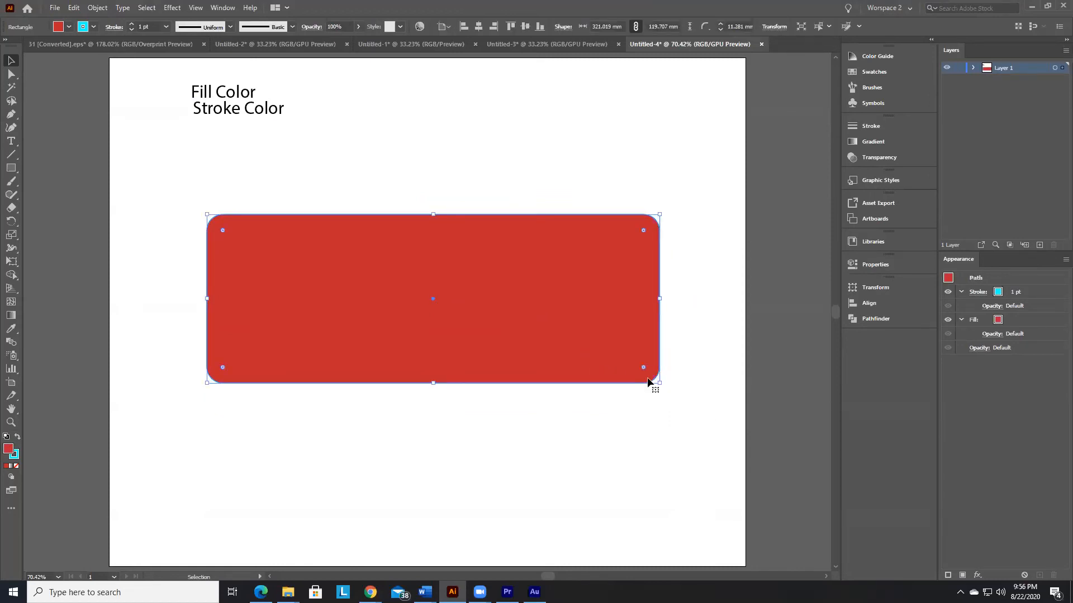
drag(660, 384, 360, 298)
drag(328, 263, 266, 191)
click(371, 229)
click(296, 225)
drag(296, 223, 232, 209)
click(303, 253)
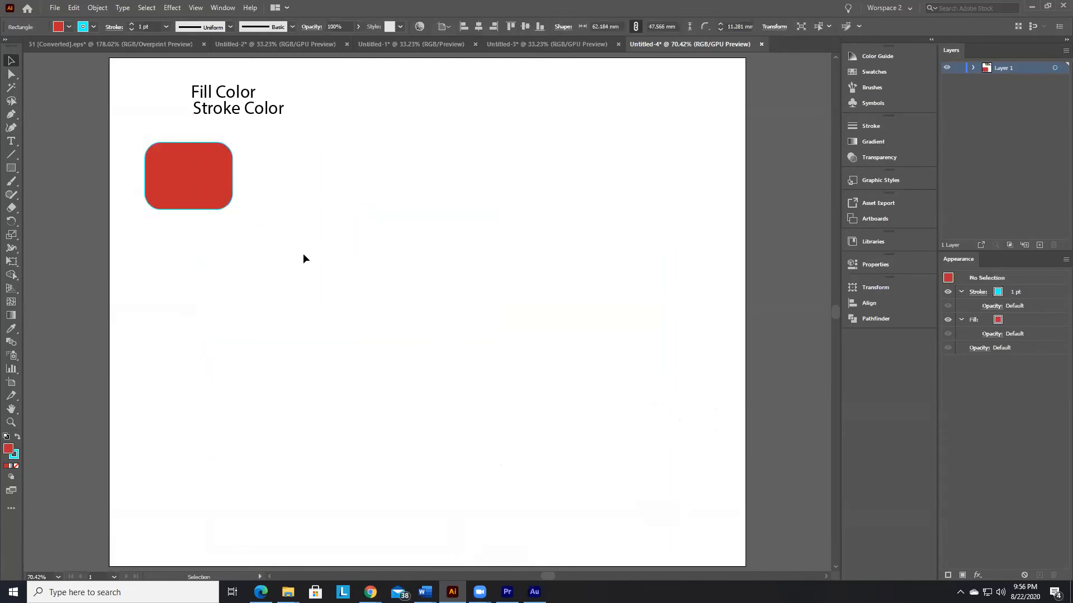
click(11, 169)
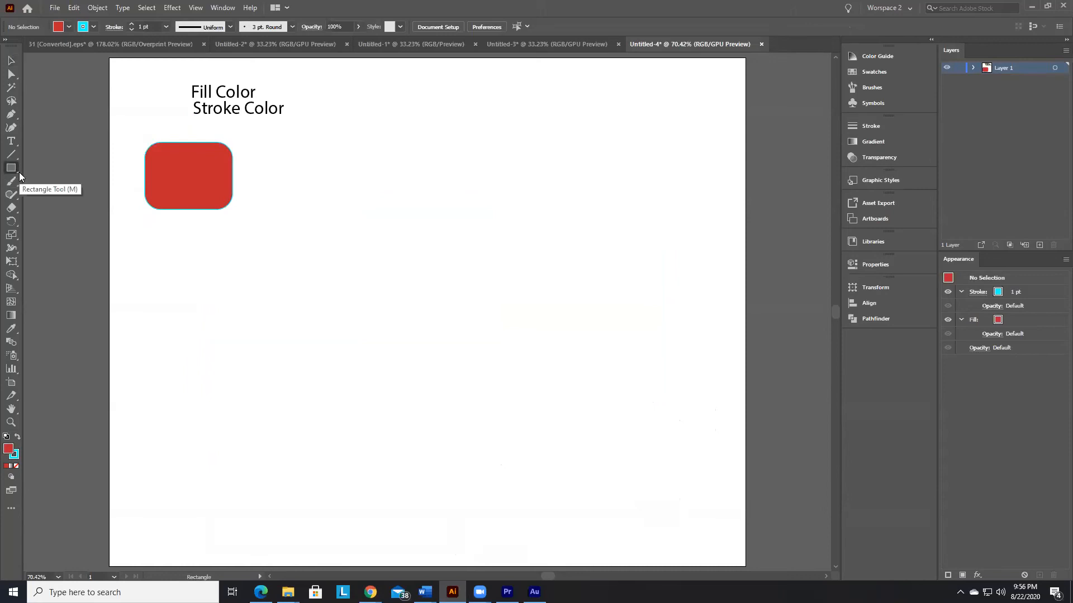
click(19, 172)
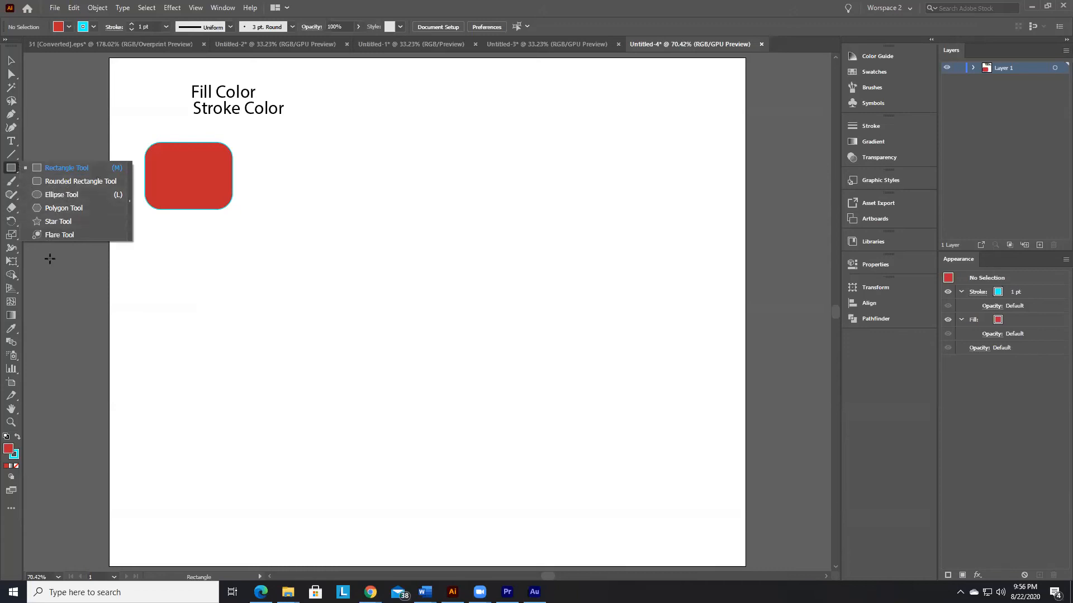
click(57, 283)
click(564, 316)
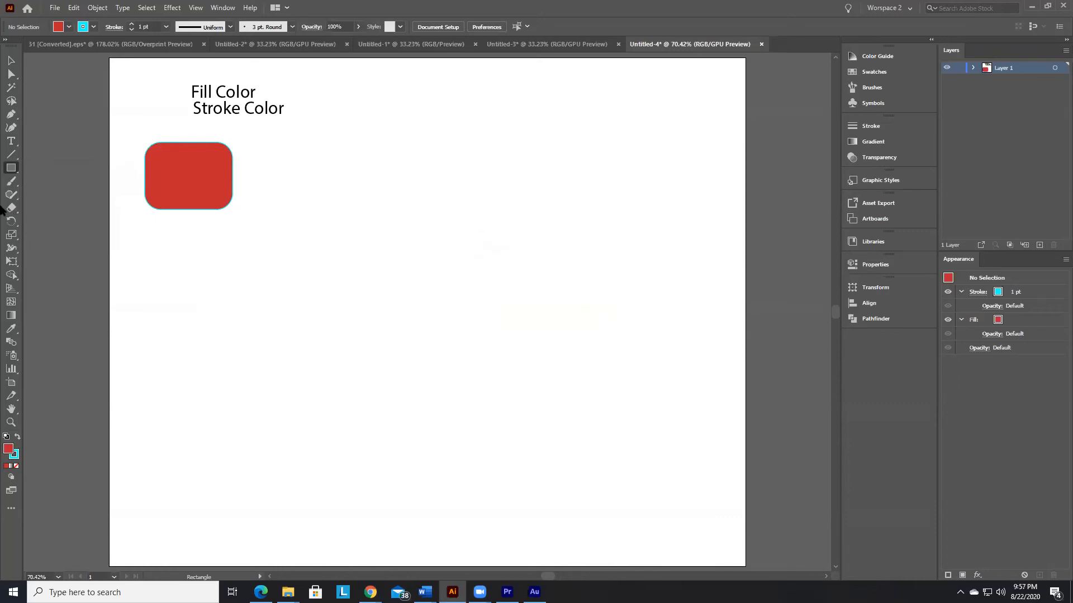
Step: Detach the shape tools as a floating toolbar and place it beside the artboard's upper-left corner
click(17, 174)
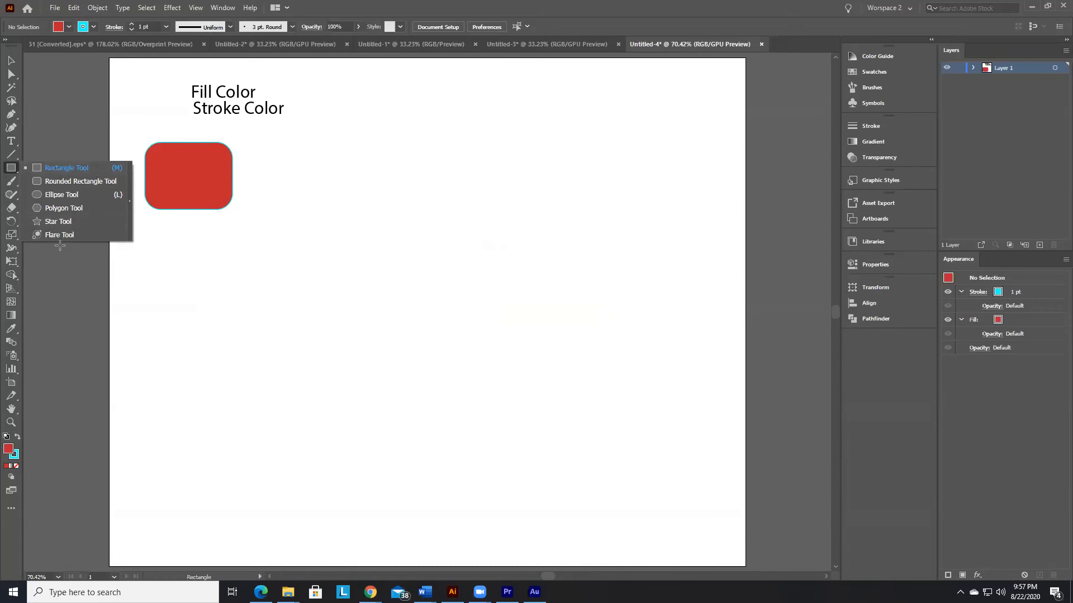
click(129, 206)
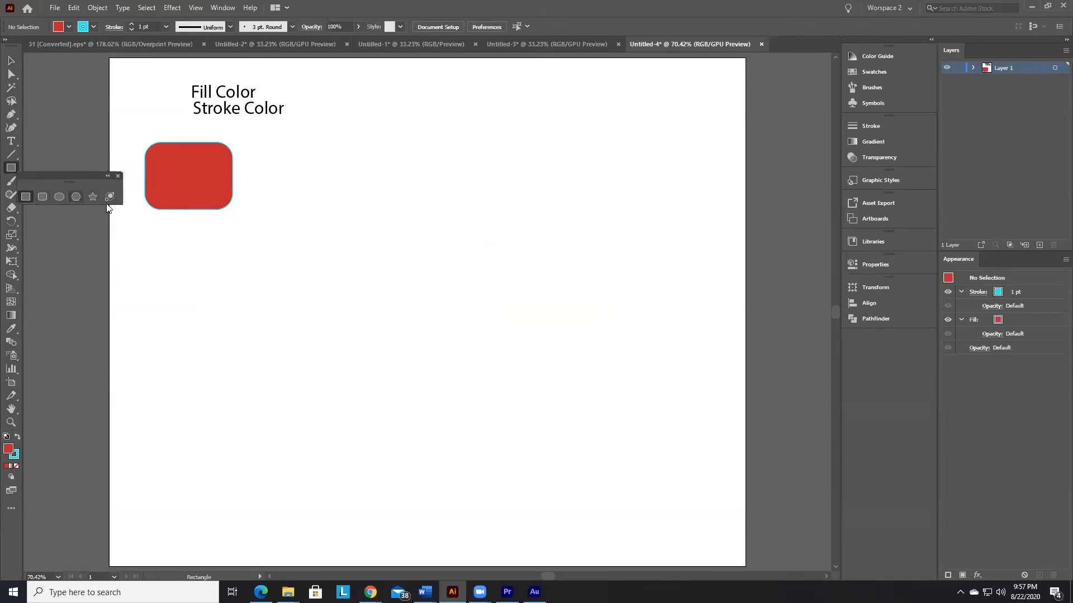
drag(75, 176, 86, 69)
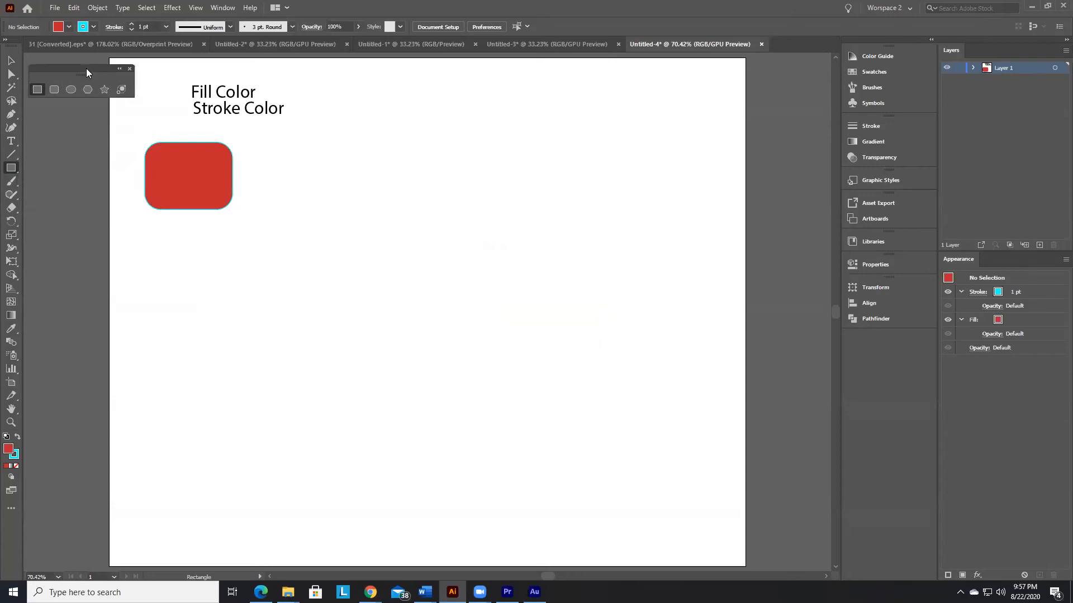
Step: Draw a tall rounded rectangle, about 90 by 147 mm, to the right of the small one with the Rounded Rectangle tool
click(87, 88)
click(105, 90)
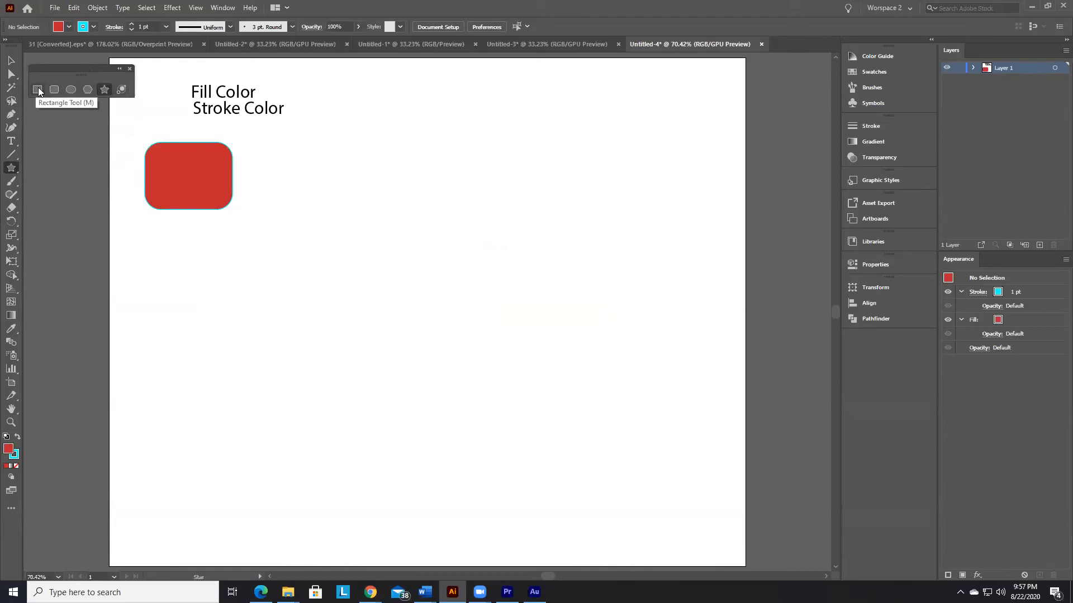
click(54, 90)
drag(273, 143, 399, 349)
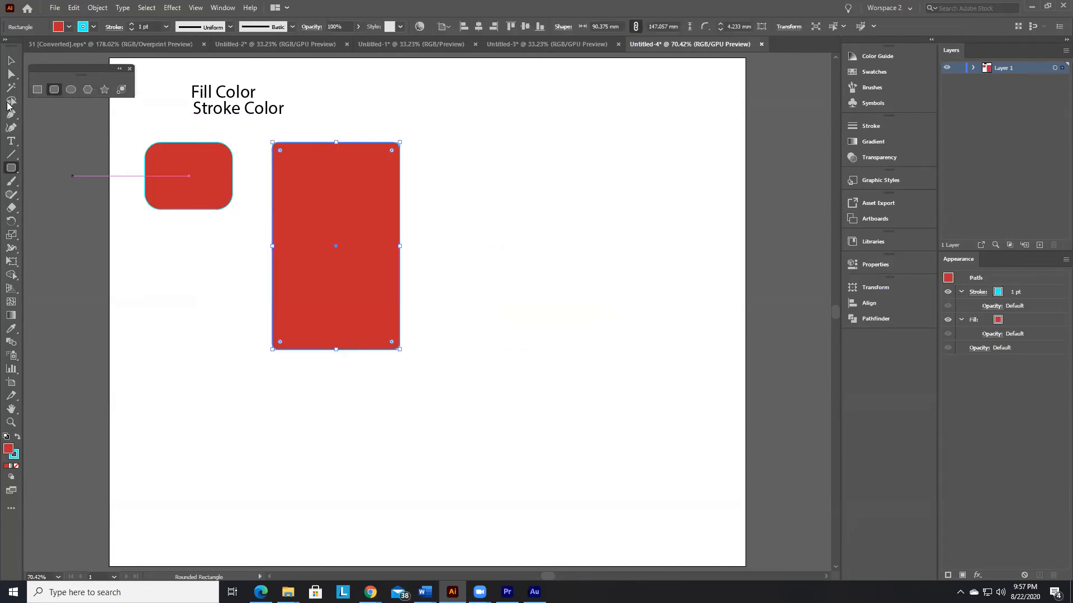
Step: Try drawing ellipses and a large circle to the right of the tall rectangle with the Ellipse tool, and undo them
click(75, 91)
mouse_move(466, 155)
mouse_down()
mouse_move(624, 308)
mouse_move(510, 170)
mouse_move(509, 245)
mouse_move(512, 229)
mouse_move(610, 296)
mouse_move(531, 204)
mouse_move(436, 155)
mouse_move(467, 167)
mouse_move(586, 268)
mouse_move(707, 395)
mouse_move(702, 378)
mouse_move(492, 182)
mouse_move(617, 336)
mouse_move(665, 454)
mouse_move(627, 397)
mouse_move(577, 266)
mouse_move(504, 174)
mouse_move(487, 175)
mouse_move(591, 328)
mouse_move(508, 212)
mouse_move(557, 273)
mouse_move(537, 228)
mouse_move(601, 310)
mouse_move(567, 235)
mouse_move(511, 222)
mouse_move(585, 262)
mouse_move(560, 257)
mouse_move(503, 162)
mouse_move(566, 236)
mouse_up()
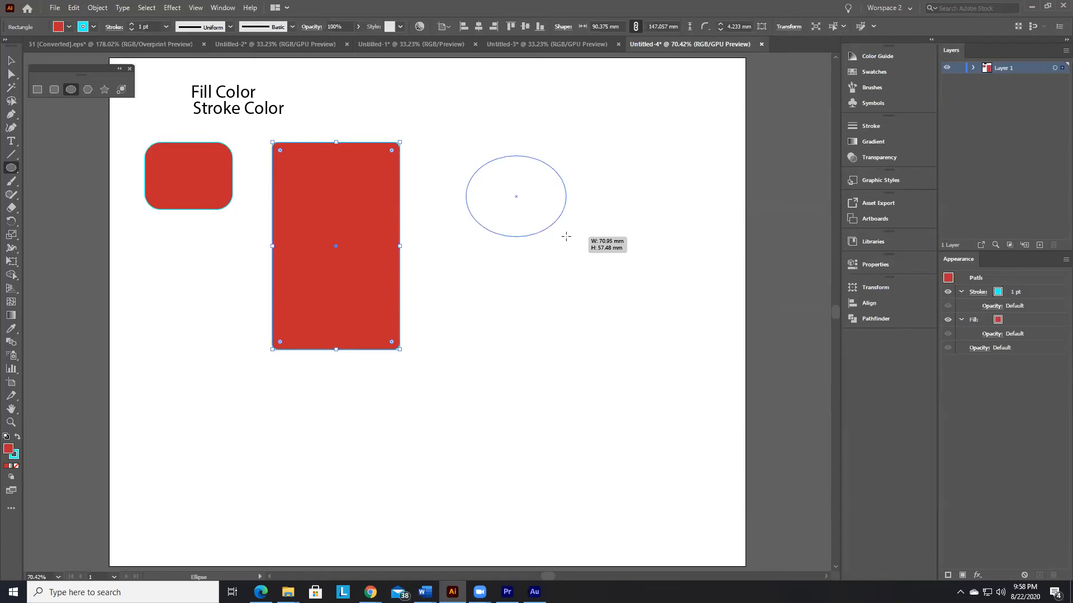
mouse_move(566, 236)
mouse_down()
mouse_move(553, 242)
mouse_move(556, 227)
mouse_move(584, 213)
mouse_move(562, 243)
mouse_move(518, 165)
mouse_move(646, 368)
mouse_move(539, 310)
mouse_move(588, 314)
mouse_move(575, 261)
mouse_move(689, 203)
mouse_move(277, 462)
mouse_move(249, 251)
mouse_move(372, 137)
mouse_move(747, 175)
mouse_move(721, 175)
mouse_move(728, 199)
mouse_move(618, 230)
mouse_move(736, 199)
mouse_up()
mouse_move(471, 251)
mouse_down()
mouse_move(622, 320)
mouse_move(316, 462)
mouse_move(272, 116)
mouse_move(515, 117)
mouse_move(357, 101)
mouse_move(254, 235)
mouse_move(575, 237)
mouse_move(550, 254)
mouse_up()
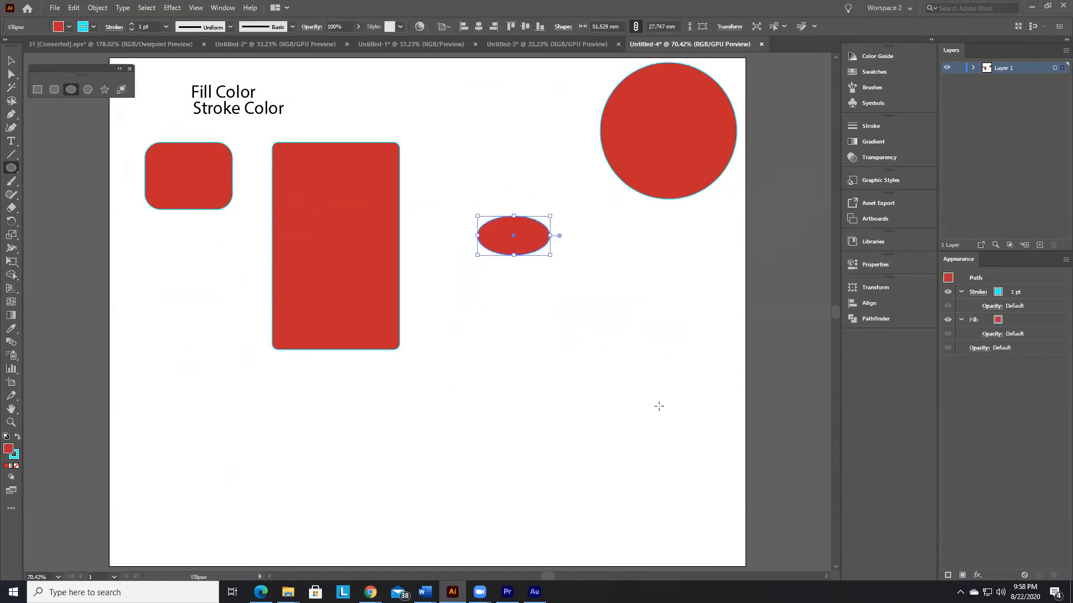
drag(498, 301, 617, 406)
key(ctrl+z)
key(ctrl+z)
key(ctrl+z)
key(ctrl+z)
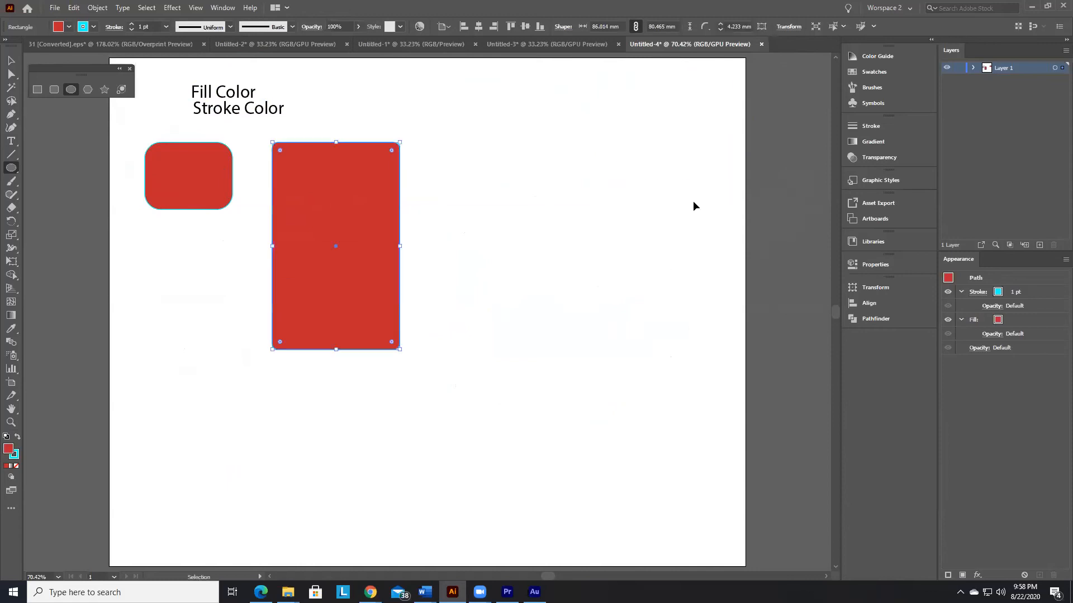
Step: Draw a circle about 76 mm in diameter to the right of the tall rounded rectangle
drag(446, 147, 550, 253)
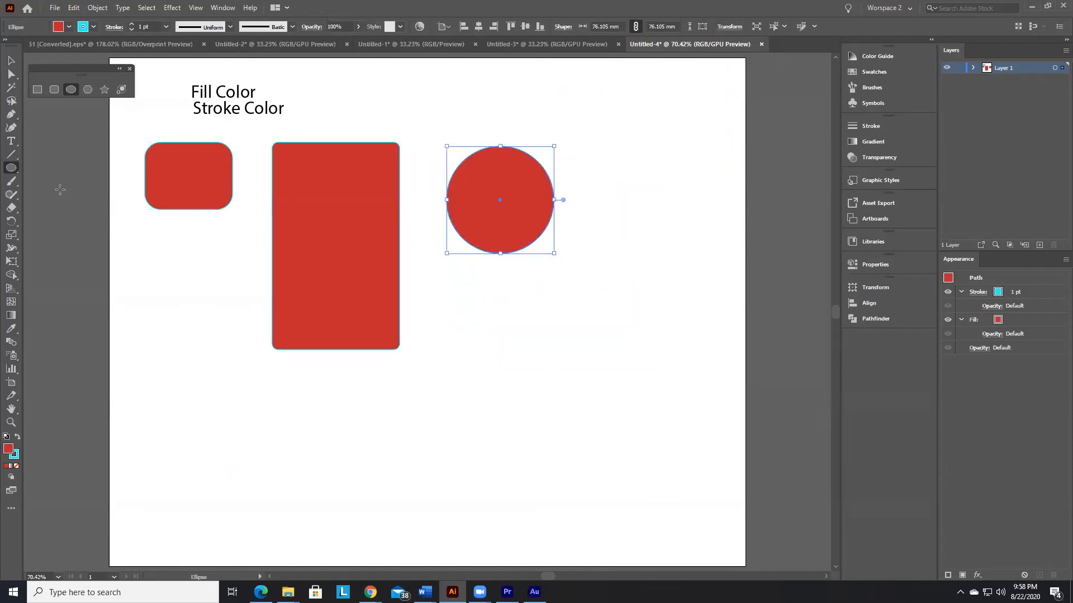
Step: Draw a nine-sided polygon about 70 mm across below the circle with the Polygon tool
click(87, 91)
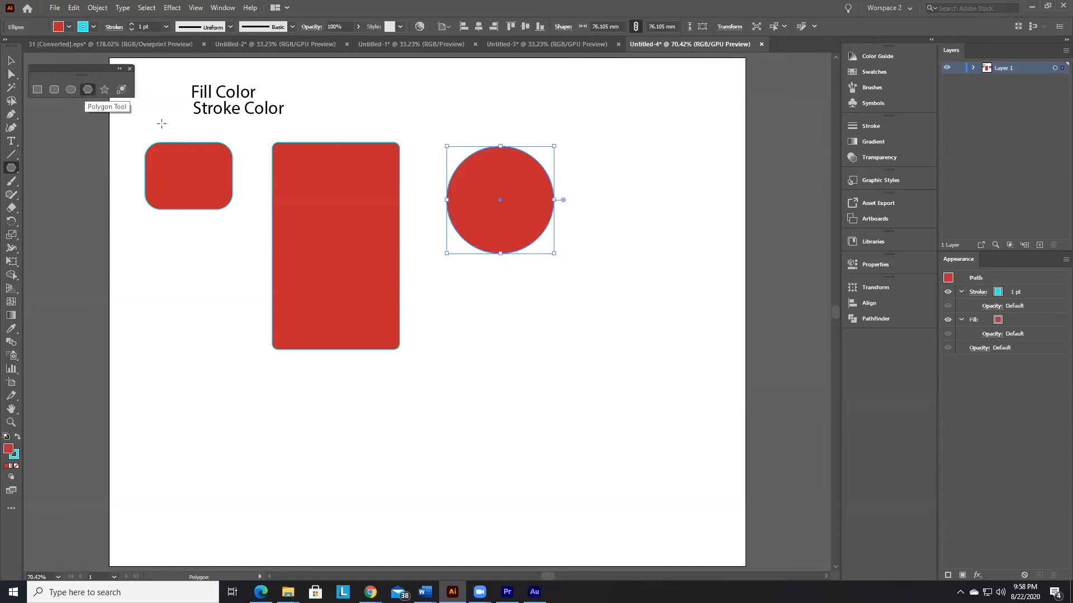
drag(462, 312, 492, 329)
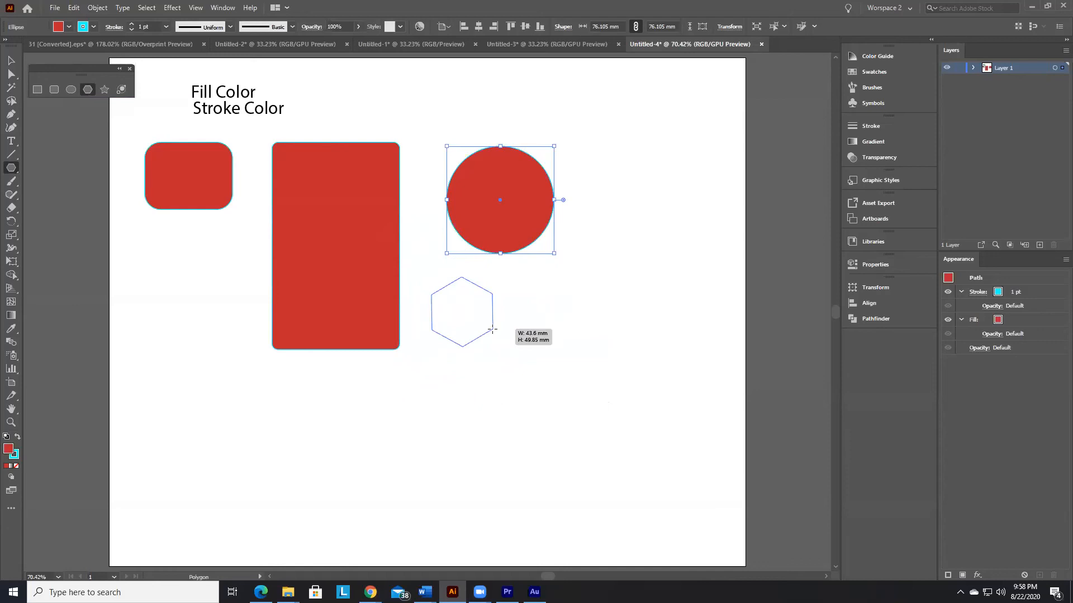
mouse_move(492, 331)
mouse_down()
mouse_move(581, 399)
mouse_move(492, 323)
mouse_up()
key(Up)
key(Up)
key(Up)
key(Up)
key(Up)
key(Down)
key(Down)
key(Down)
key(Down)
key(Down)
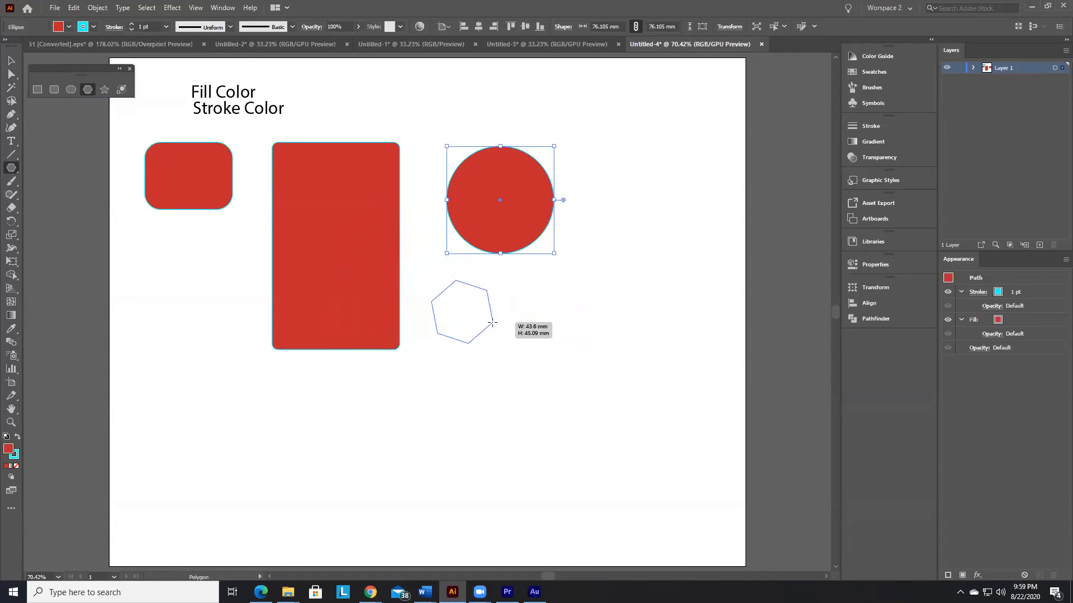
key(Up)
key(Up)
key(Up)
drag(492, 322, 496, 357)
key(Down)
key(Down)
key(Down)
key(Down)
key(Down)
key(Down)
key(Up)
key(Up)
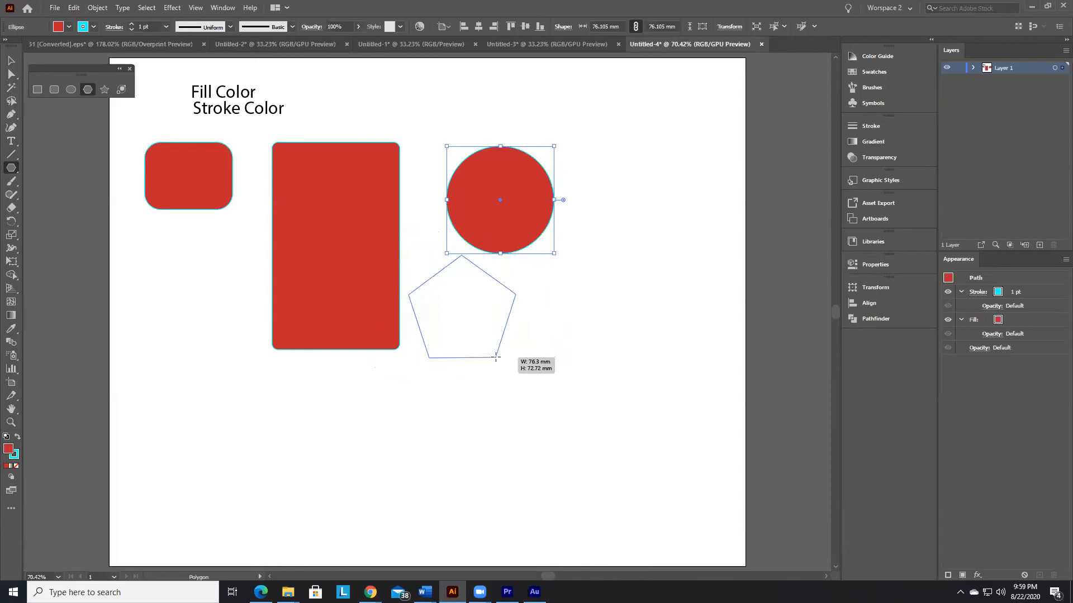
key(Up)
mouse_move(496, 357)
mouse_down()
mouse_move(496, 370)
mouse_move(499, 343)
mouse_move(482, 335)
mouse_move(487, 355)
mouse_up()
key(Up)
key(Up)
key(Up)
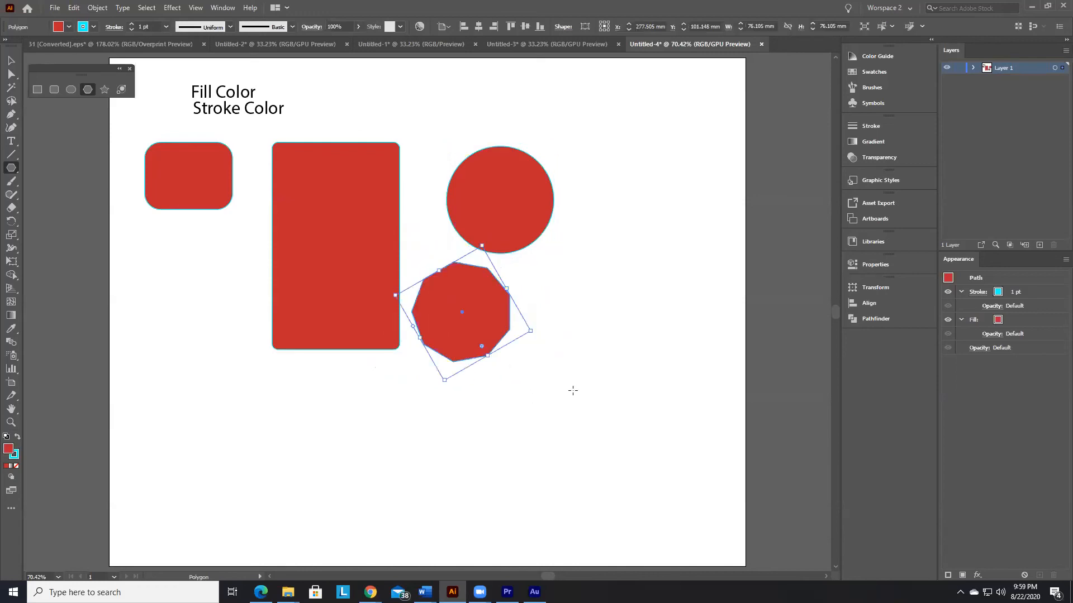
click(553, 393)
click(566, 317)
click(612, 370)
click(578, 317)
Step: Draw an eleven-pointed star to the right of the circle with the Star tool, and deselect it
click(106, 90)
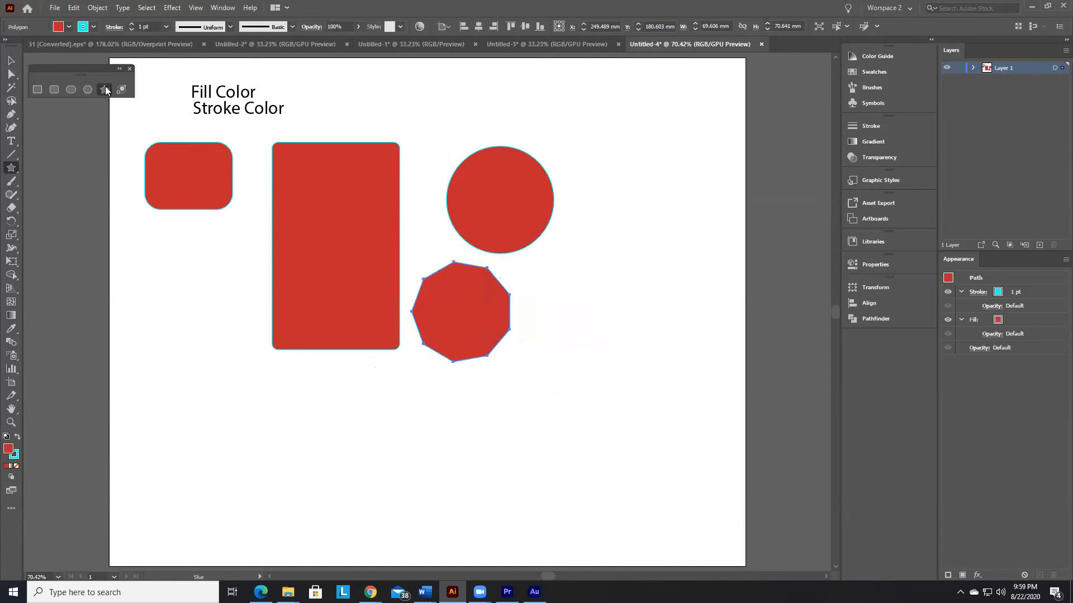
drag(556, 271, 619, 199)
key(Up)
key(Down)
key(Up)
key(Up)
key(Up)
key(Up)
key(Up)
key(Up)
key(Up)
key(Up)
click(12, 60)
click(601, 396)
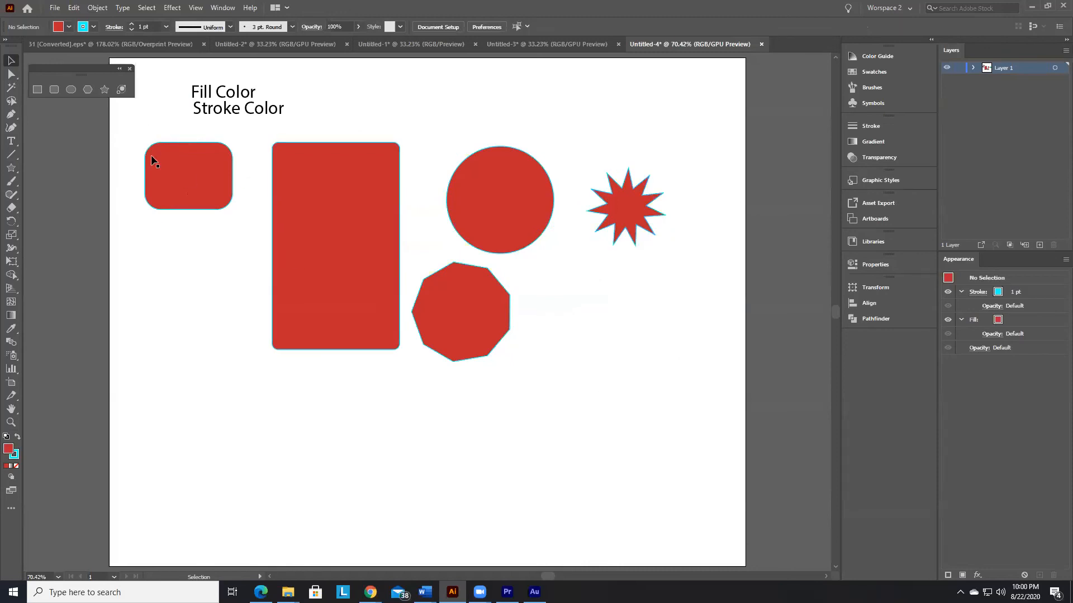
Step: Shift the tall rounded rectangle down and left, and pull its upper-right corner anchor inward to form a V-shaped notch with the Direct Selection tool
key(alt+Tab)
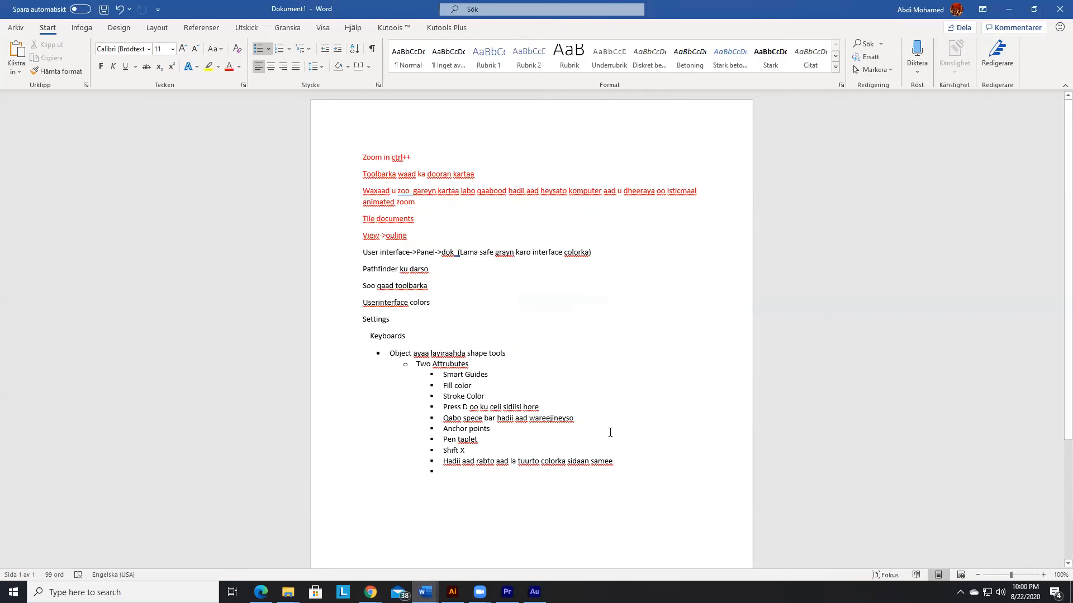
key(alt+Tab)
click(316, 183)
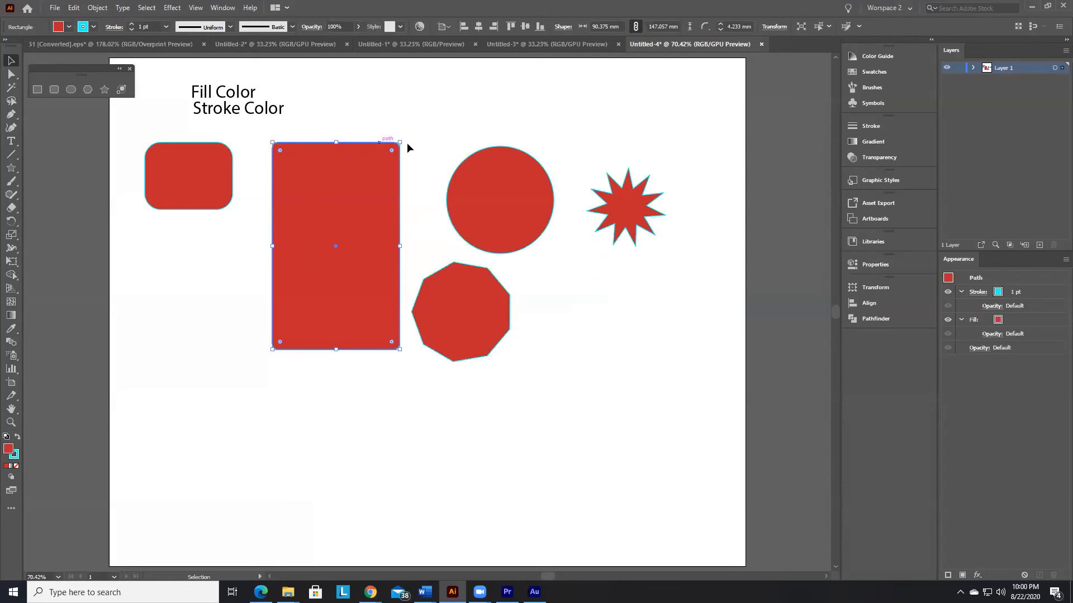
click(11, 79)
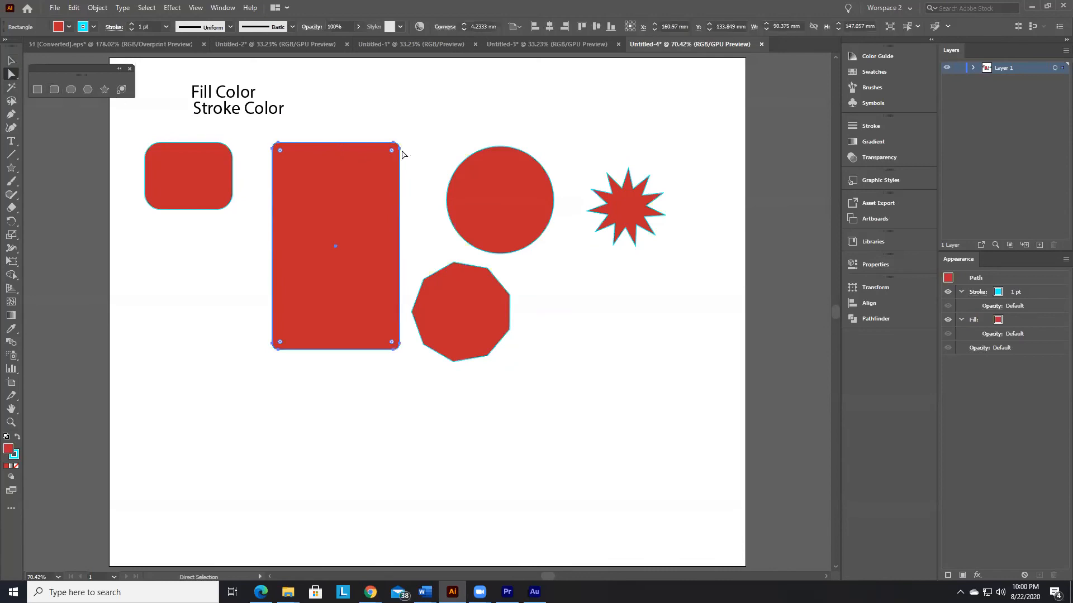
drag(399, 150, 358, 195)
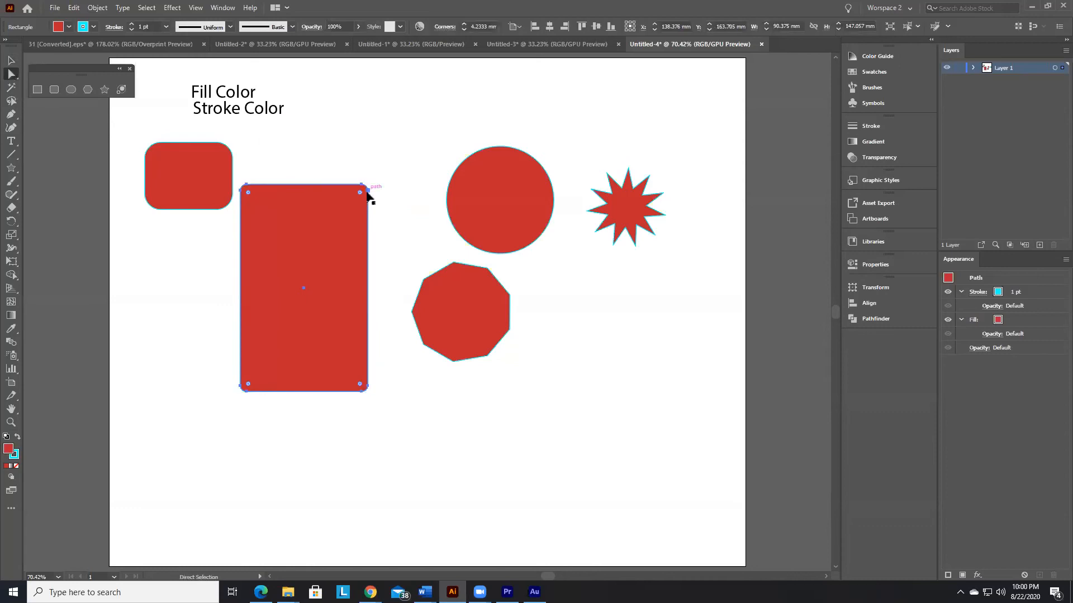
drag(362, 188, 279, 334)
click(343, 234)
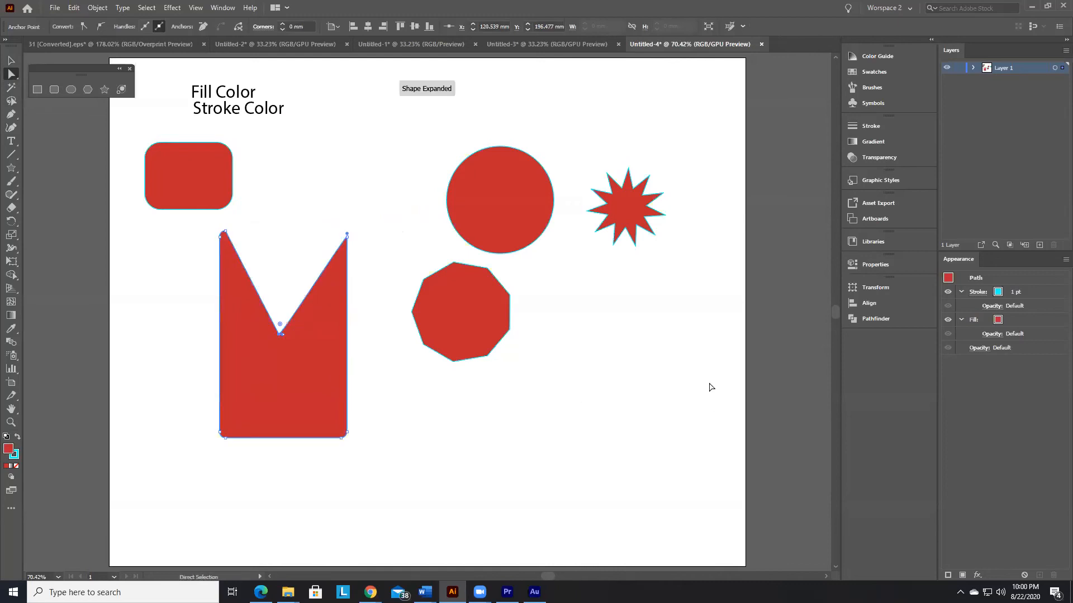
click(606, 350)
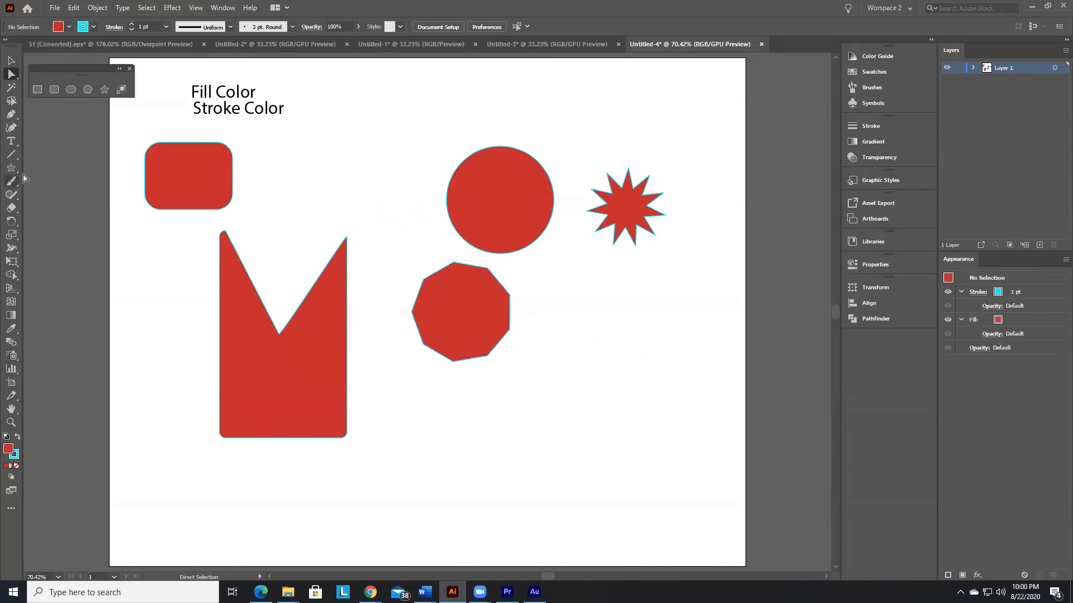
Step: Pull the polygon's top anchor point up and to the left of the circle to form a long spike
click(480, 320)
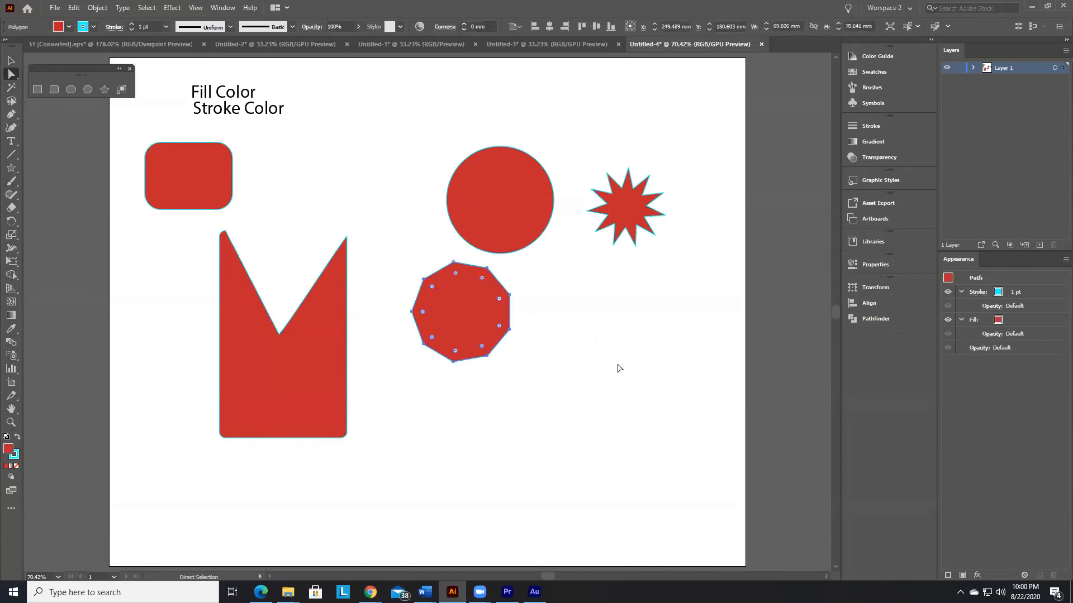
click(453, 263)
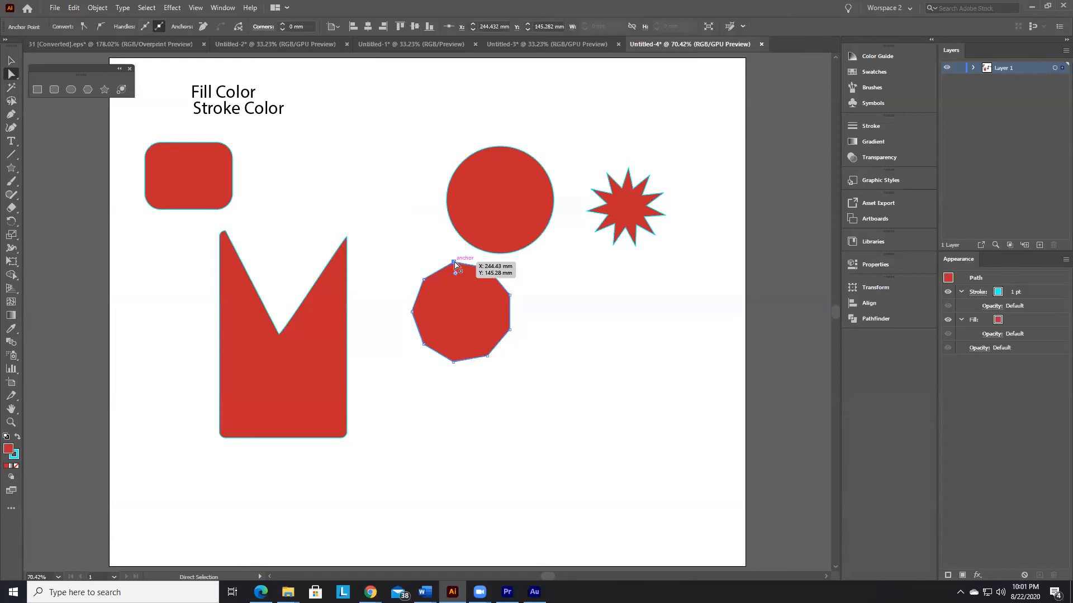
drag(453, 263, 395, 167)
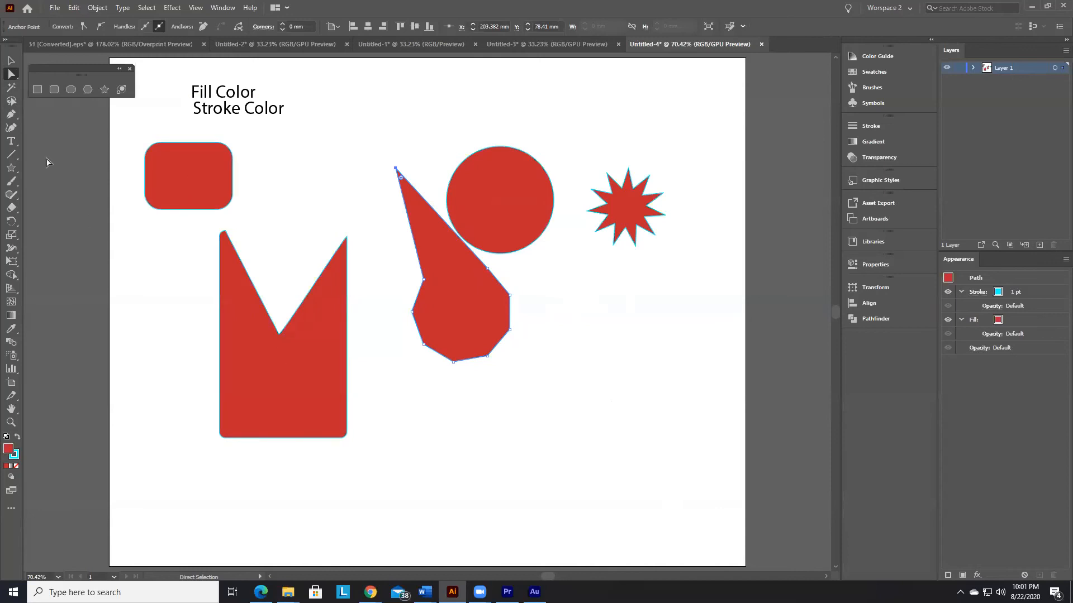
Step: Check the Word notes and the topic list in the 31 [Converted].eps document, and return to Untitled-4
key(alt+Tab)
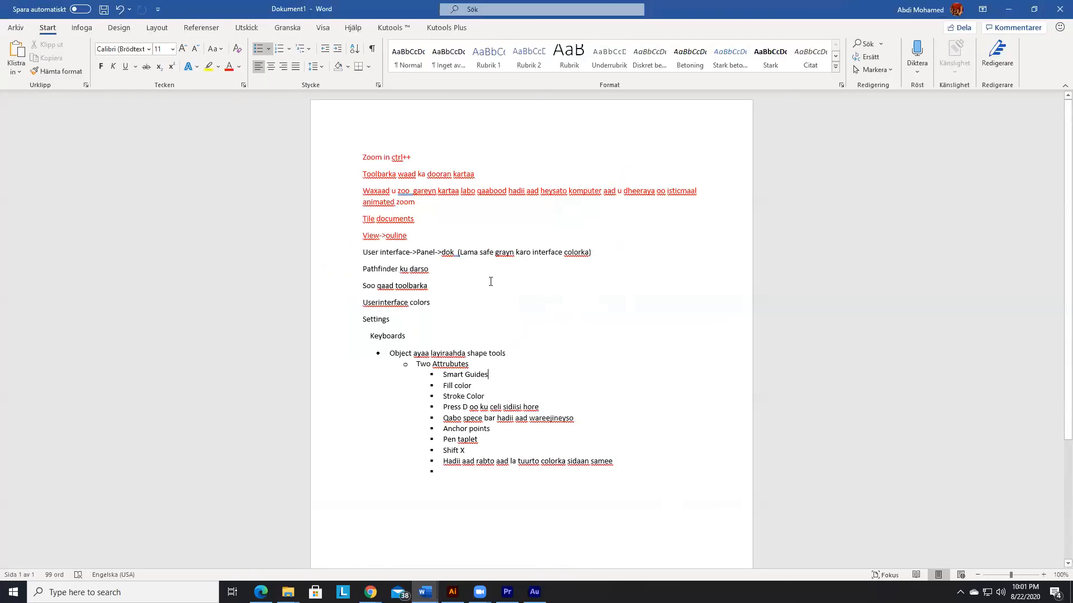
key(alt+Tab)
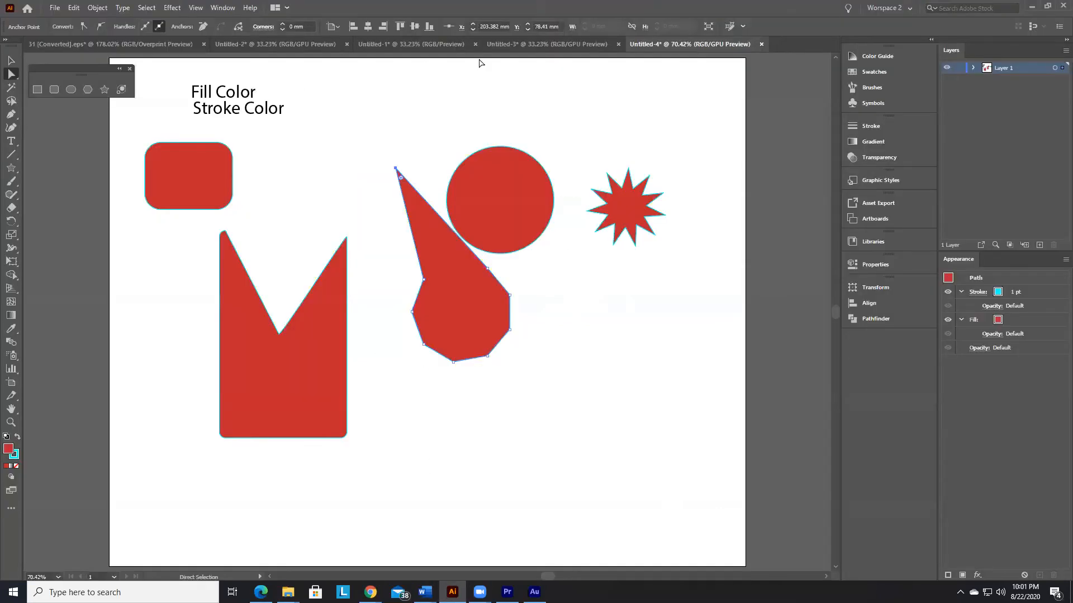
click(113, 44)
click(573, 258)
key(alt+Tab)
key(alt+Tab)
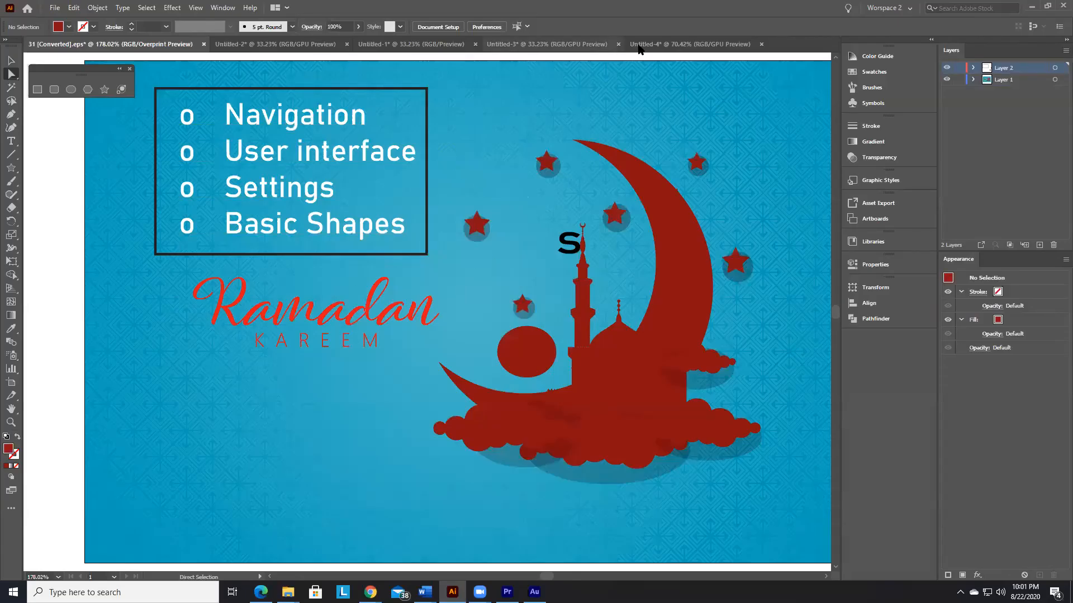
click(699, 44)
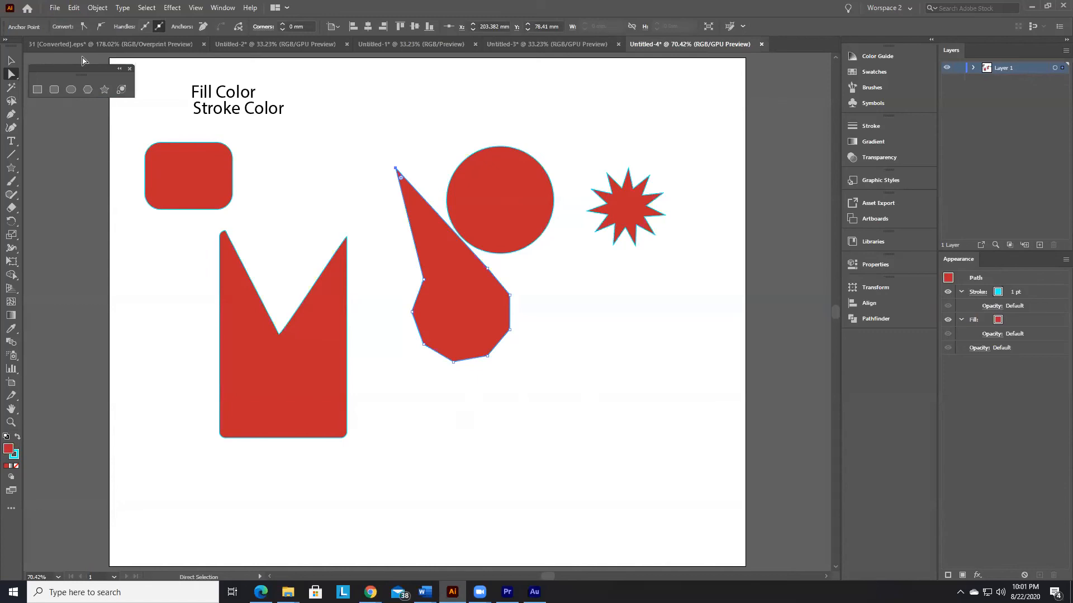
Step: Delete the red ellipse inside the camera lens in the Untitled-1 document
drag(86, 67, 116, 80)
click(264, 44)
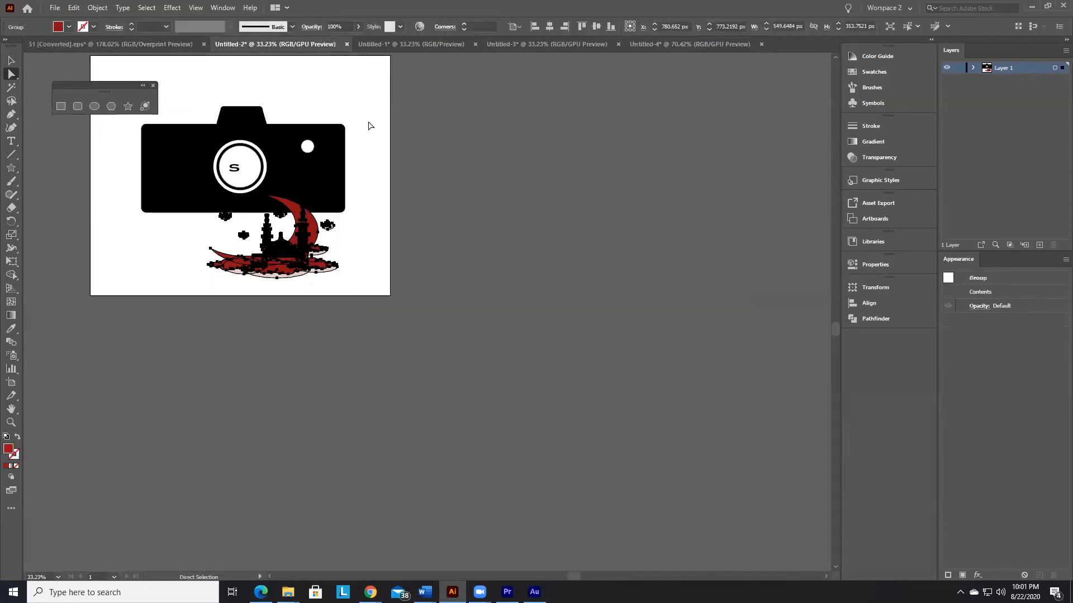
click(417, 46)
click(299, 246)
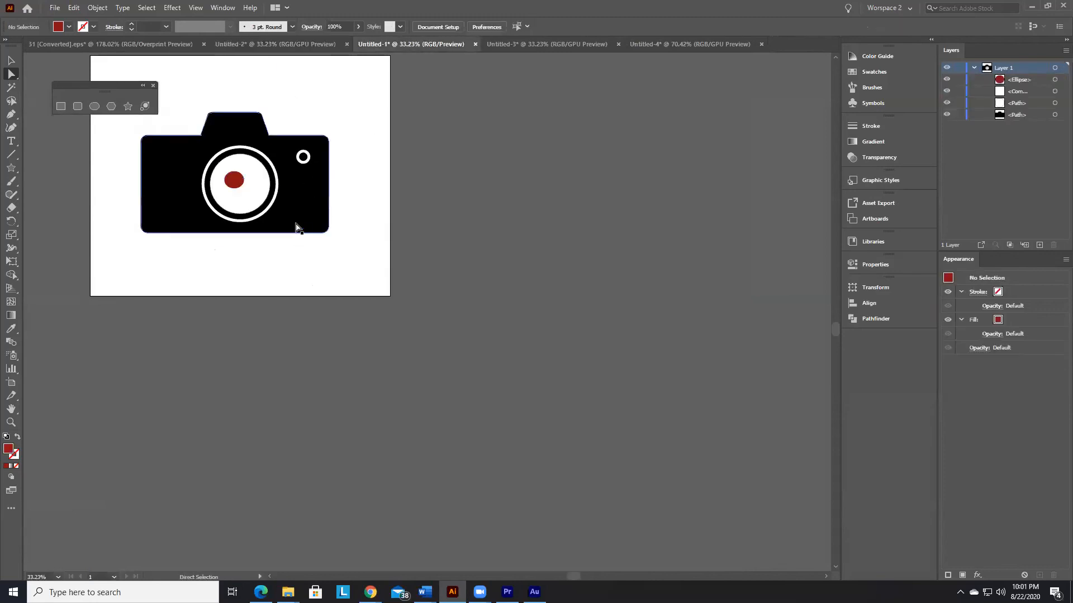
drag(12, 167, 62, 221)
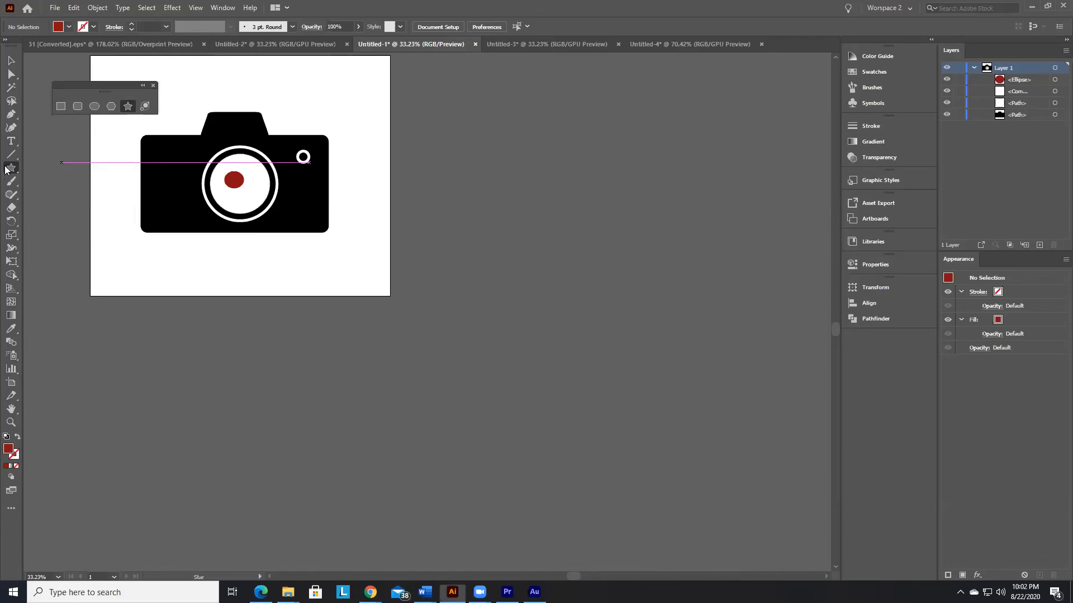
key(v)
click(224, 180)
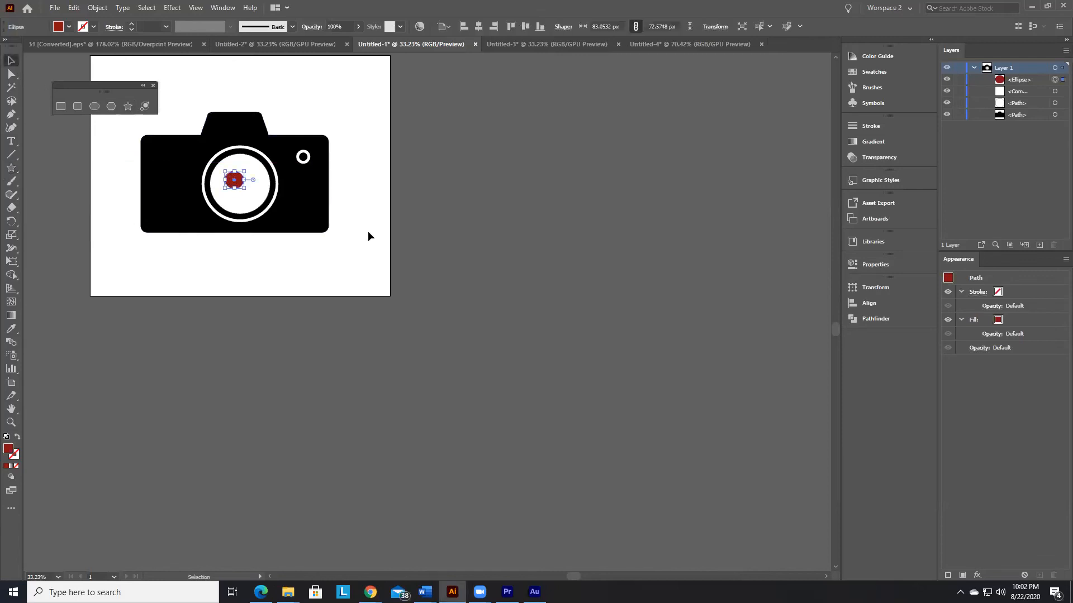
key(Delete)
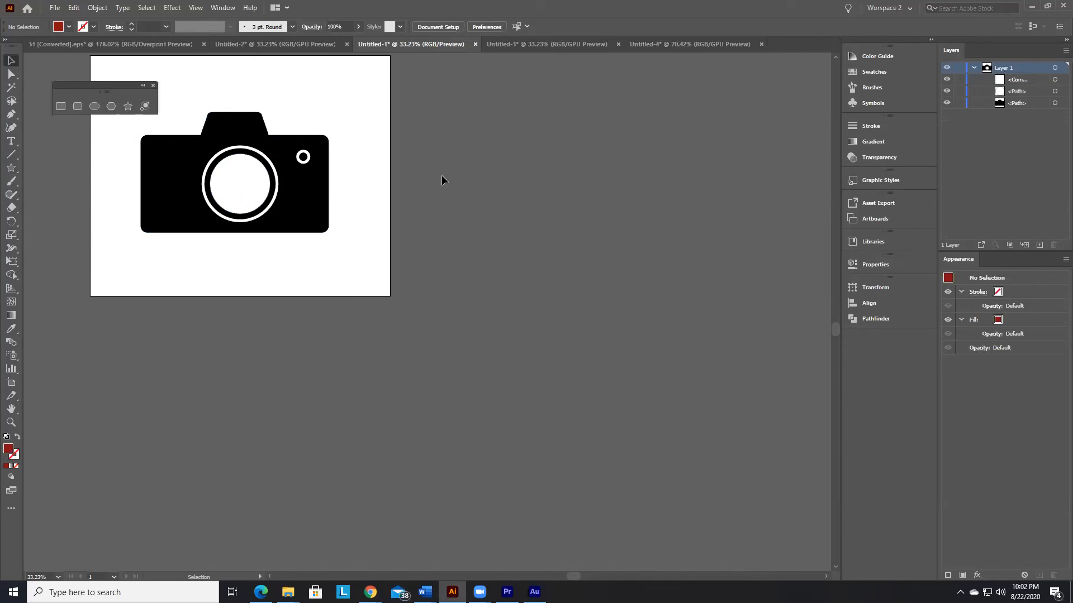
Step: Delete all shapes and text labels from the artboard in Untitled-4
click(731, 44)
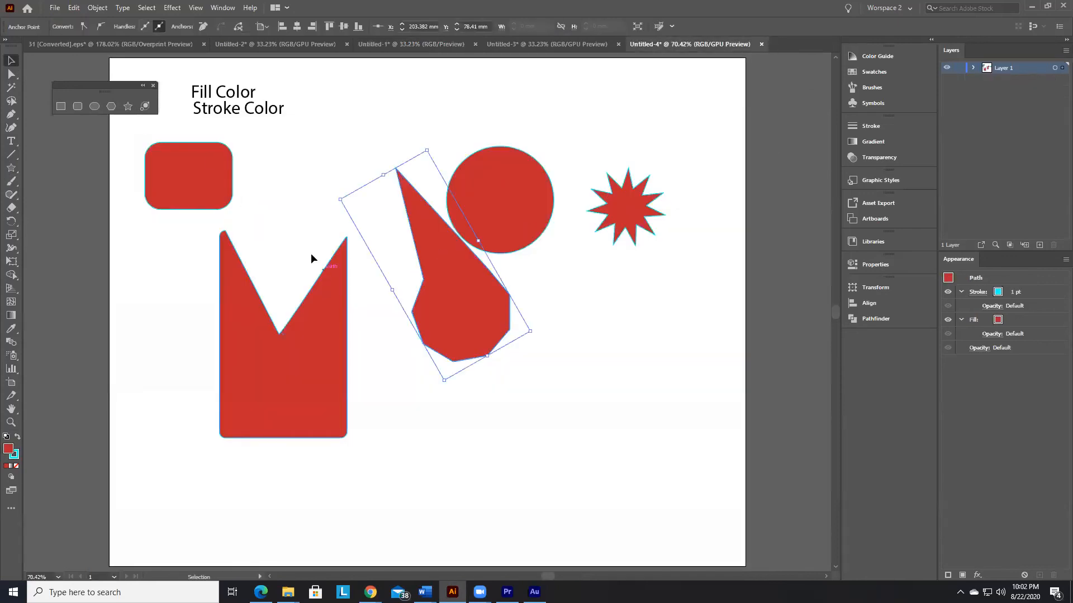
drag(110, 65, 101, 60)
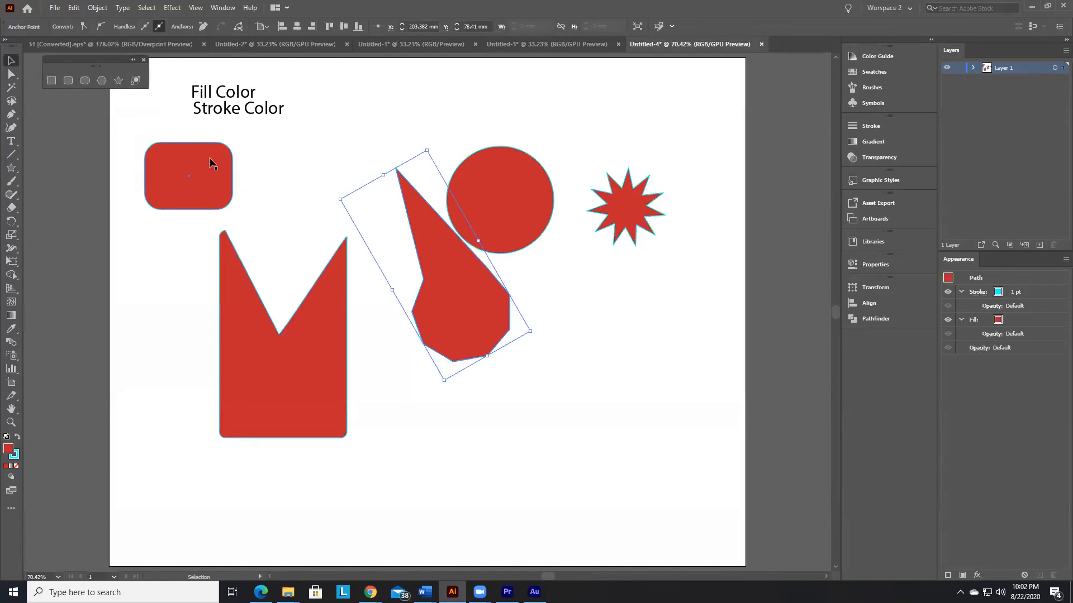
click(541, 387)
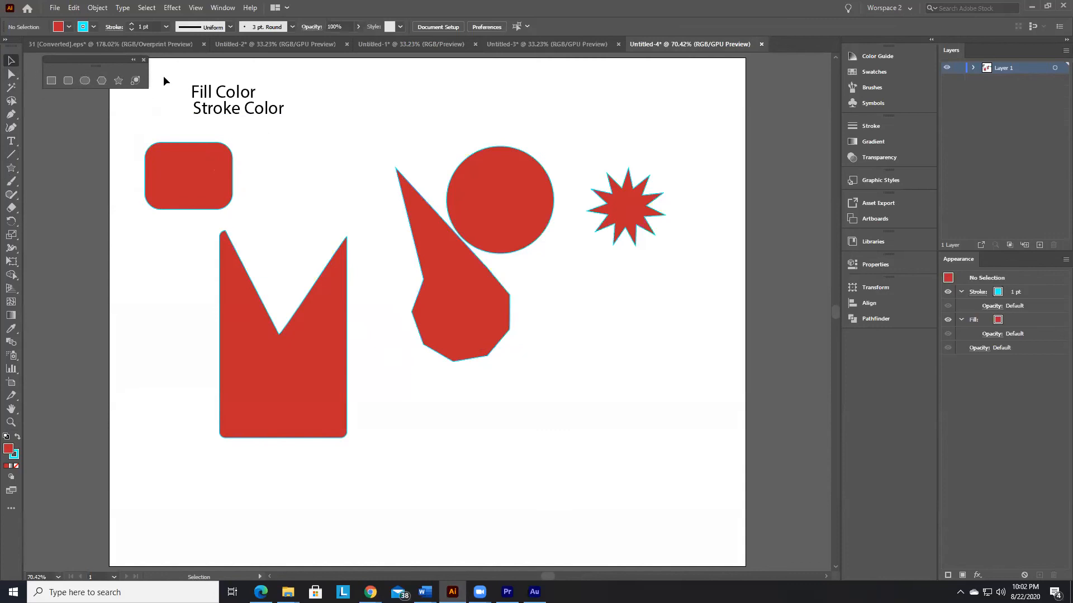
drag(156, 67, 705, 502)
key(Delete)
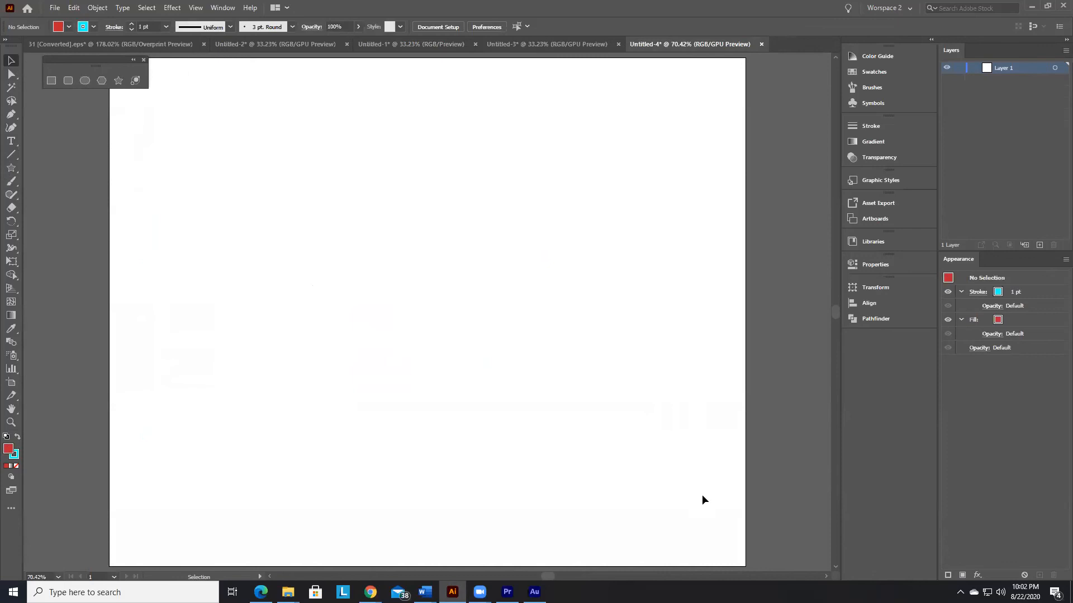
Step: Review the camera drawings in Untitled-2 and Untitled-1, including the black body path and the shape tools
click(226, 43)
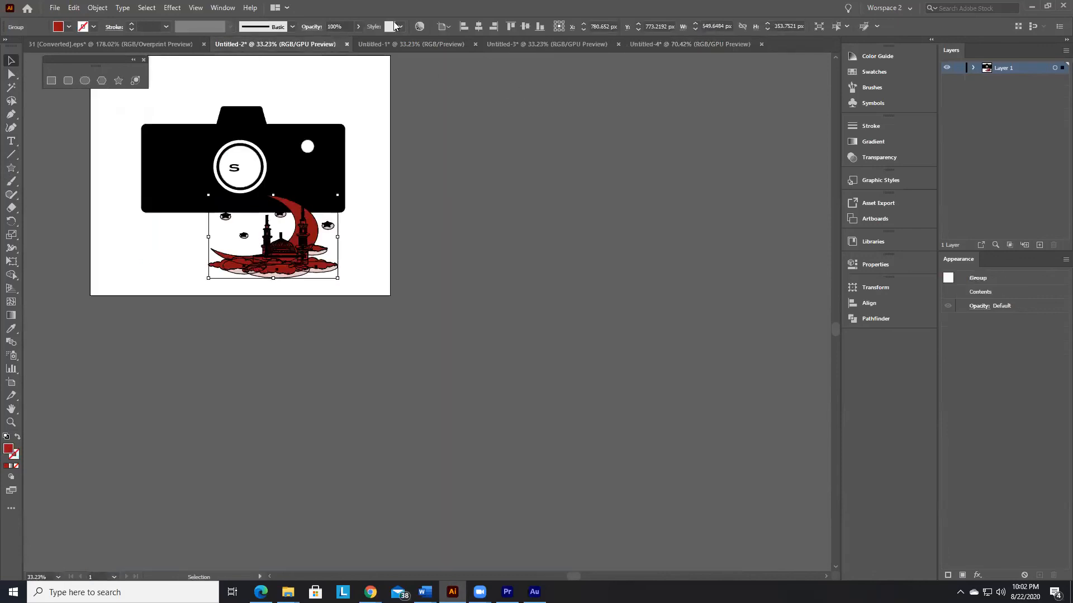
click(406, 43)
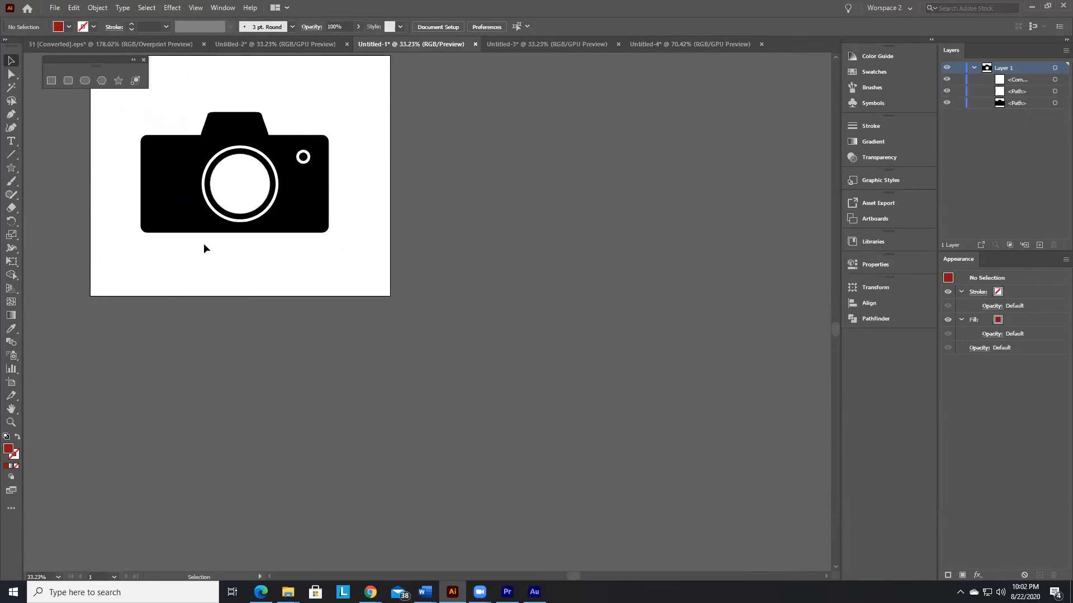
click(233, 124)
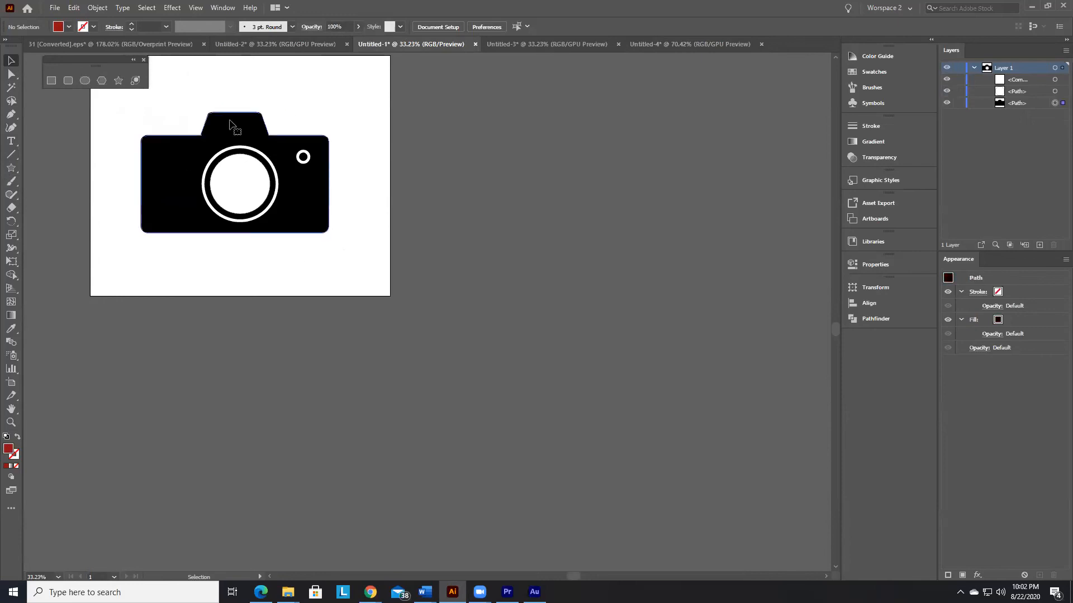
key(ctrl+shift+a)
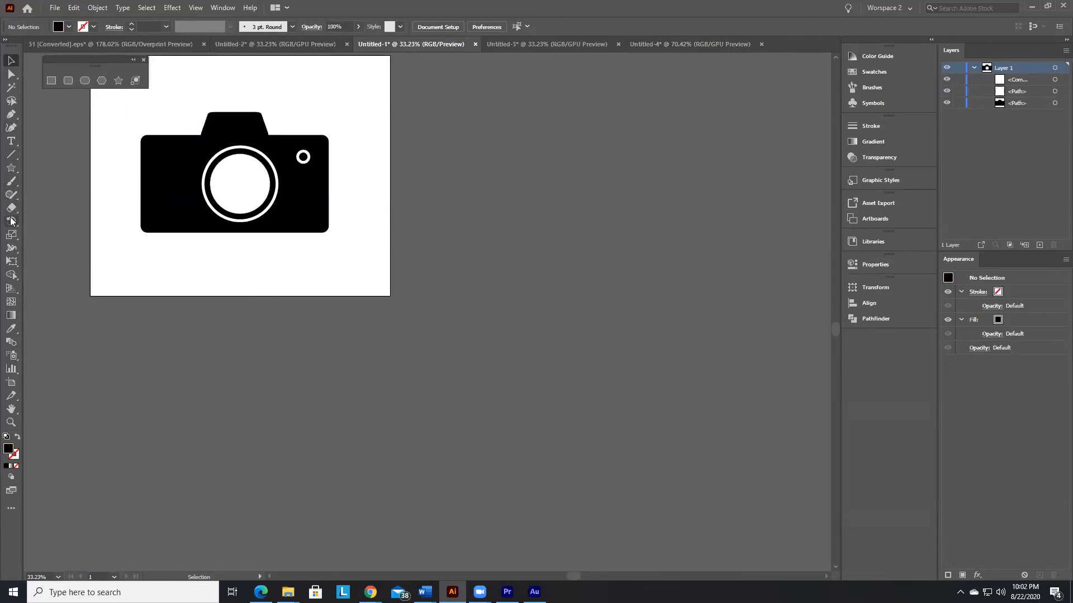
drag(10, 172, 35, 166)
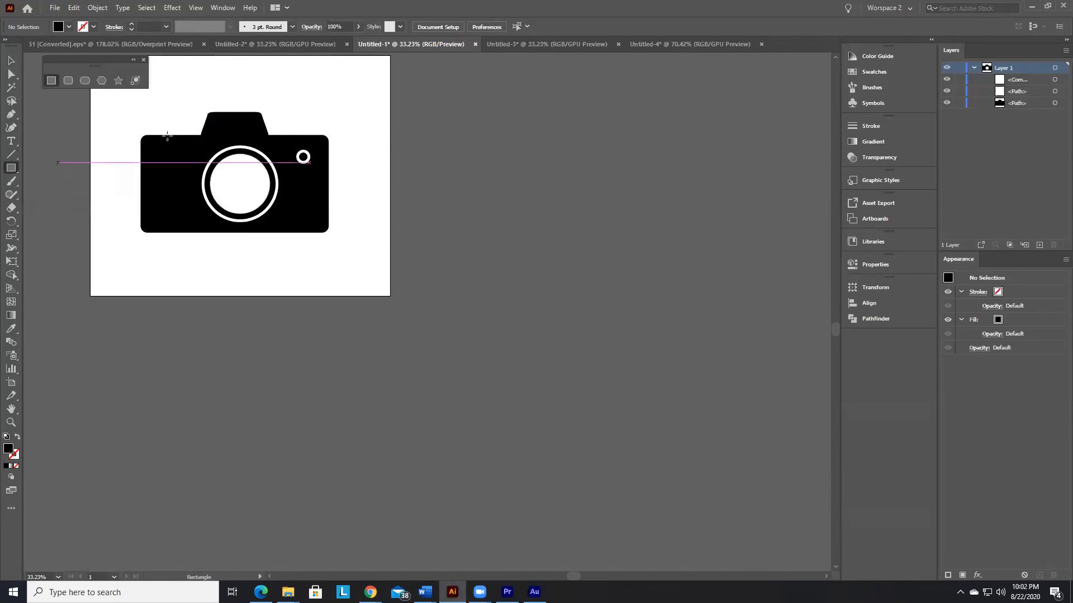
click(11, 60)
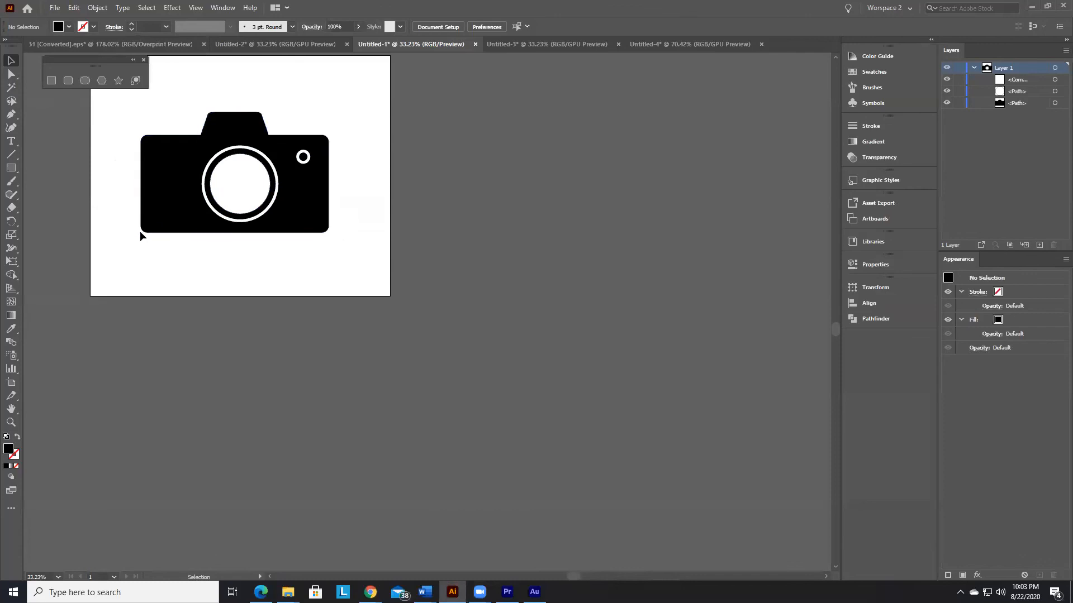
Step: Select all the camera artwork, then only its black body, and check which entry in Layer 1 it corresponds to
click(973, 67)
drag(122, 106, 386, 256)
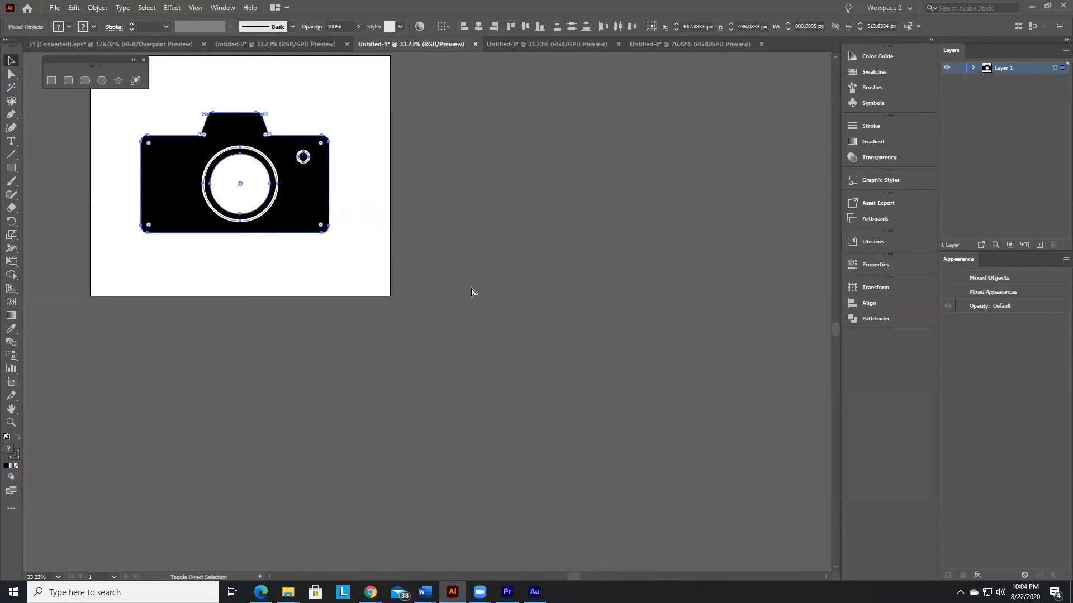
click(366, 263)
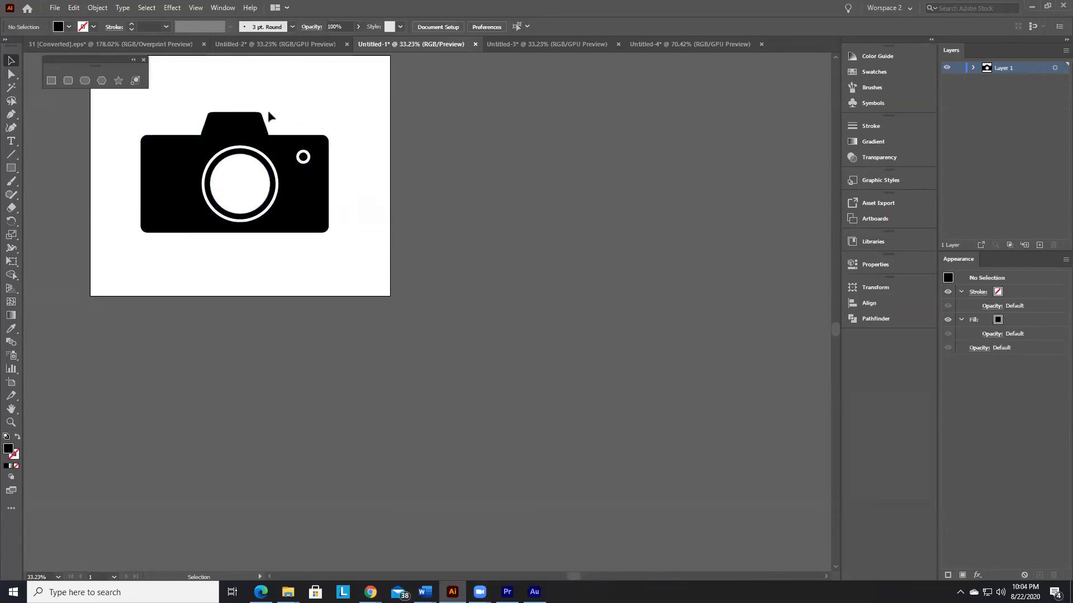
click(237, 134)
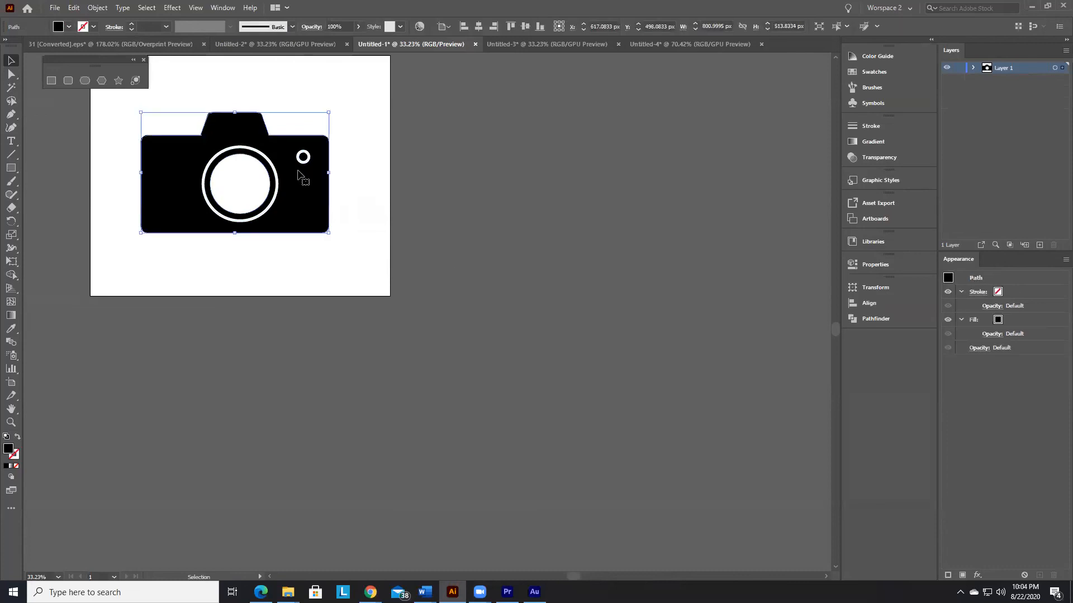
click(974, 68)
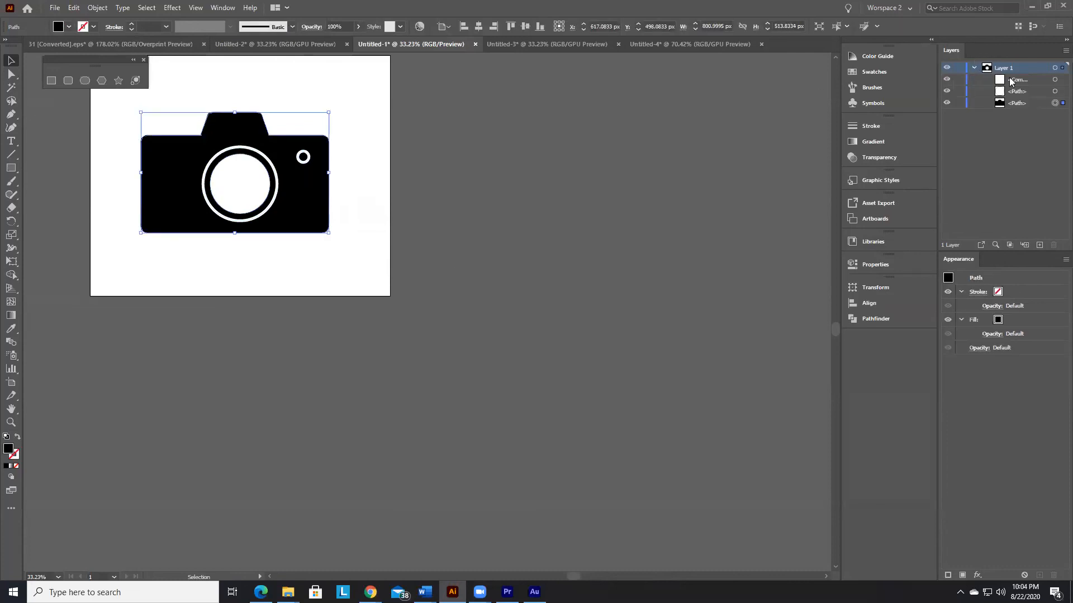
Step: Move the white ring compound path down and left to about X 398 px, Y 617 px
click(1055, 80)
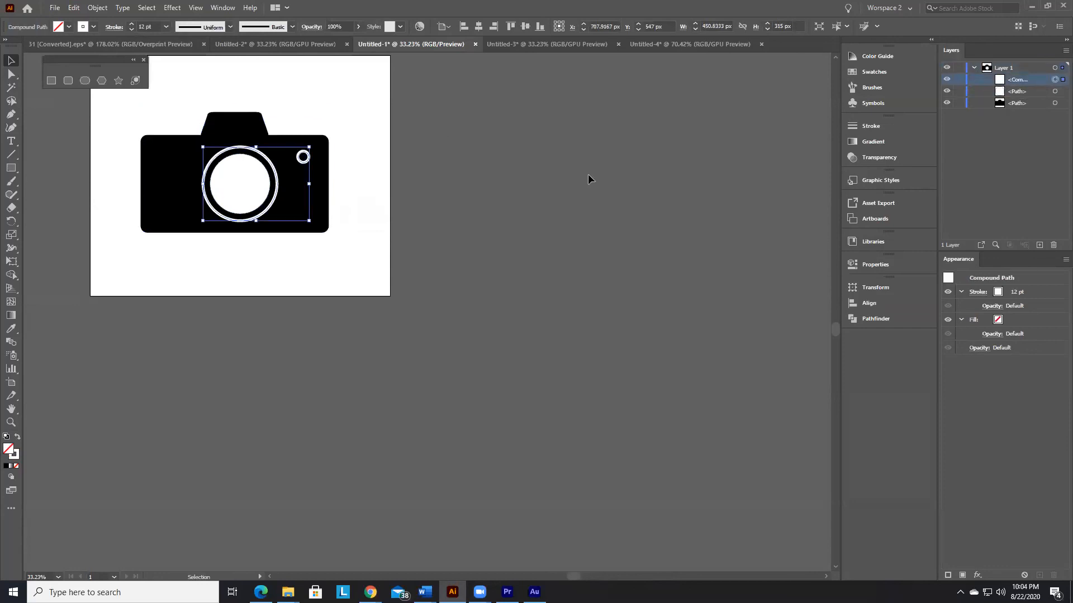
key(shift+Down)
key(shift+Down)
key(shift+Down)
key(shift+Down)
key(shift+Down)
key(shift+Down)
key(shift+Down)
key(shift+Down)
key(shift+Down)
key(shift+Down)
key(shift+Down)
key(shift+Down)
key(shift+Up)
key(shift+Up)
key(shift+Up)
key(shift+Left)
key(shift+Left)
key(shift+Left)
key(shift+Left)
key(shift+Left)
key(shift+Left)
key(shift+Left)
key(shift+Left)
key(shift+Left)
key(shift+Left)
key(shift+Left)
key(shift+Left)
key(shift+Left)
key(shift+Left)
key(shift+Left)
key(shift+Left)
key(shift+Left)
key(shift+Left)
key(shift+Left)
key(shift+Left)
key(shift+Left)
key(shift+Left)
key(shift+Left)
key(shift+Left)
key(shift+Left)
key(shift+Left)
key(shift+Left)
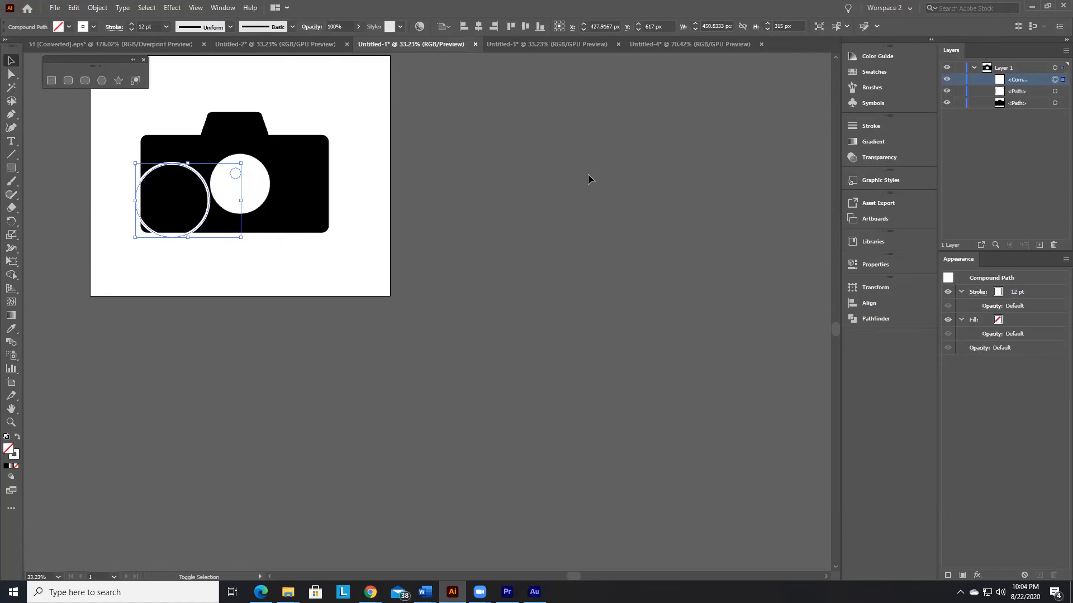
key(shift+Left)
key(shift+Left)
key(shift+Left)
Step: Move the solid white lens circle right and down on the camera body to about X 768 px, Y 606 px
click(1026, 91)
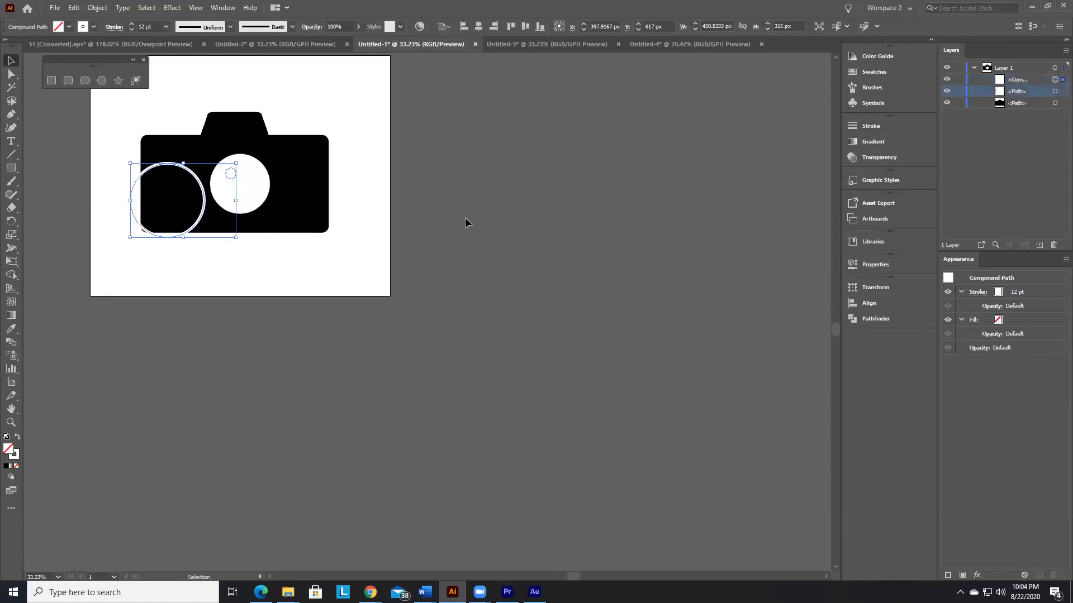
click(357, 223)
click(226, 178)
mouse_move(256, 176)
mouse_down()
mouse_move(319, 189)
mouse_move(254, 185)
mouse_up()
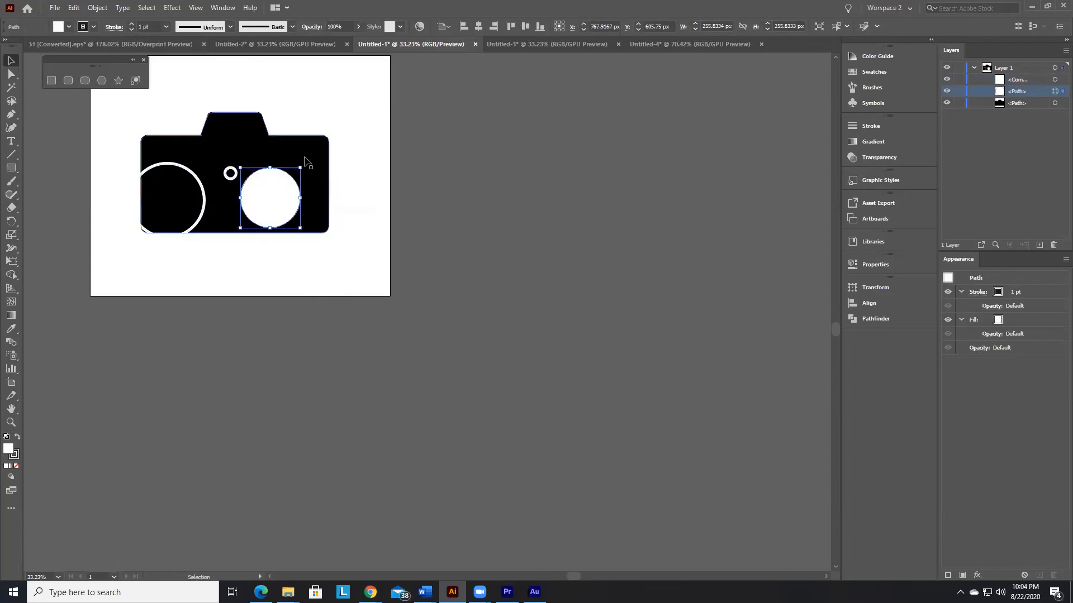
Step: Select the white ring compound path and the black camera body to compare them with their entries in Layer 1
click(231, 174)
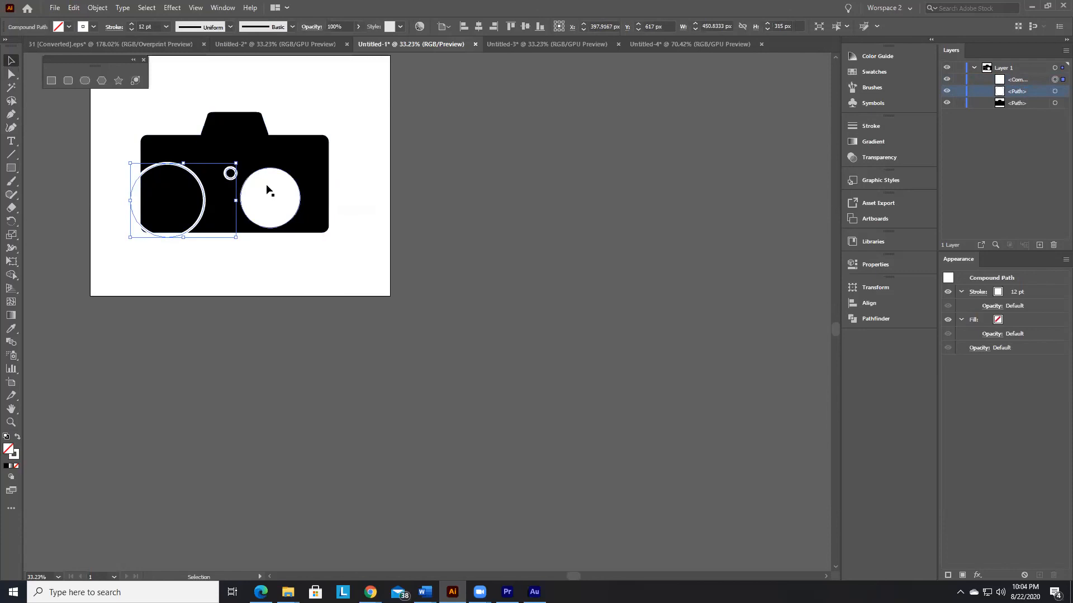
click(230, 175)
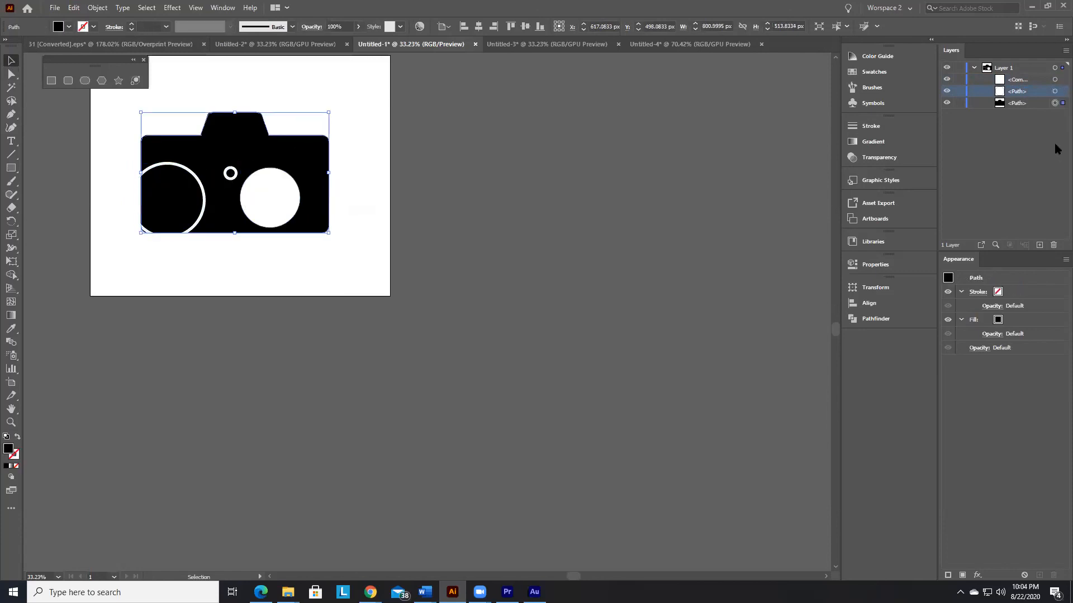
click(1024, 106)
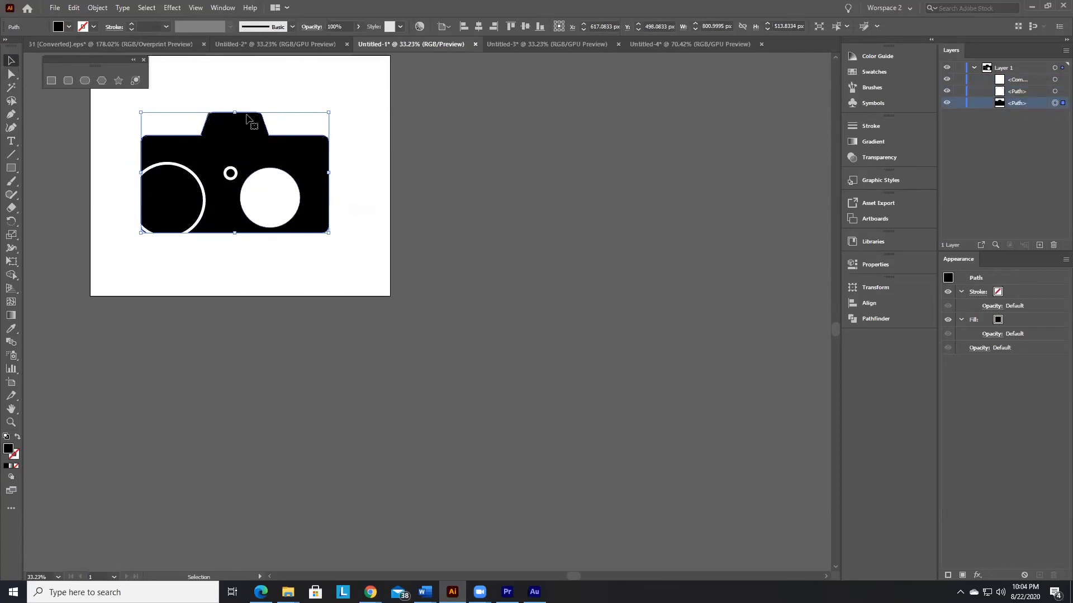
click(317, 235)
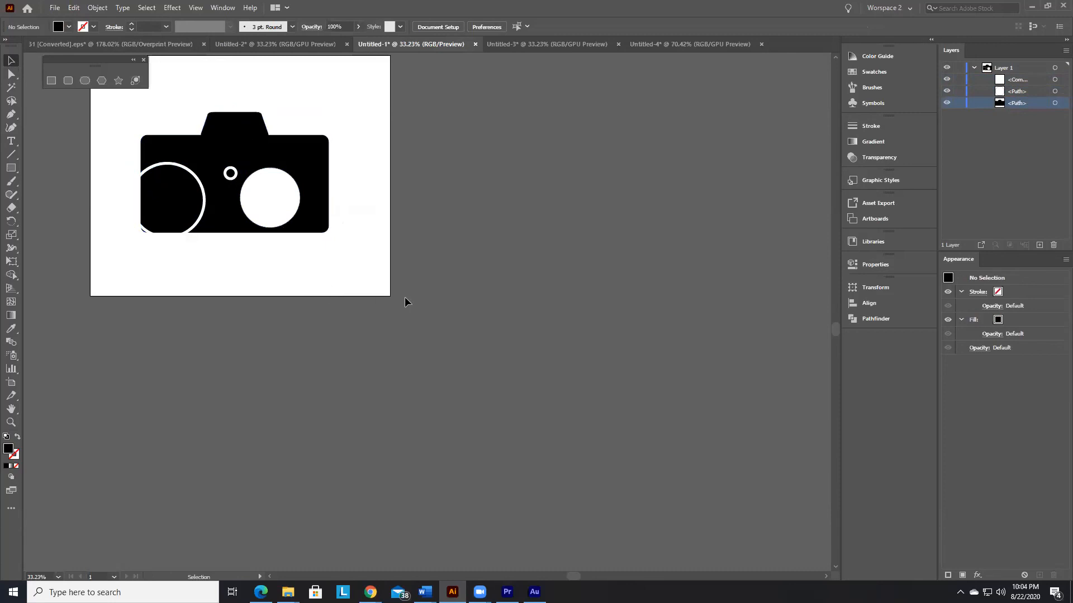
Step: Move all the camera artwork up to about Y 318 px to free space below it on the artboard
key(ctrl+0)
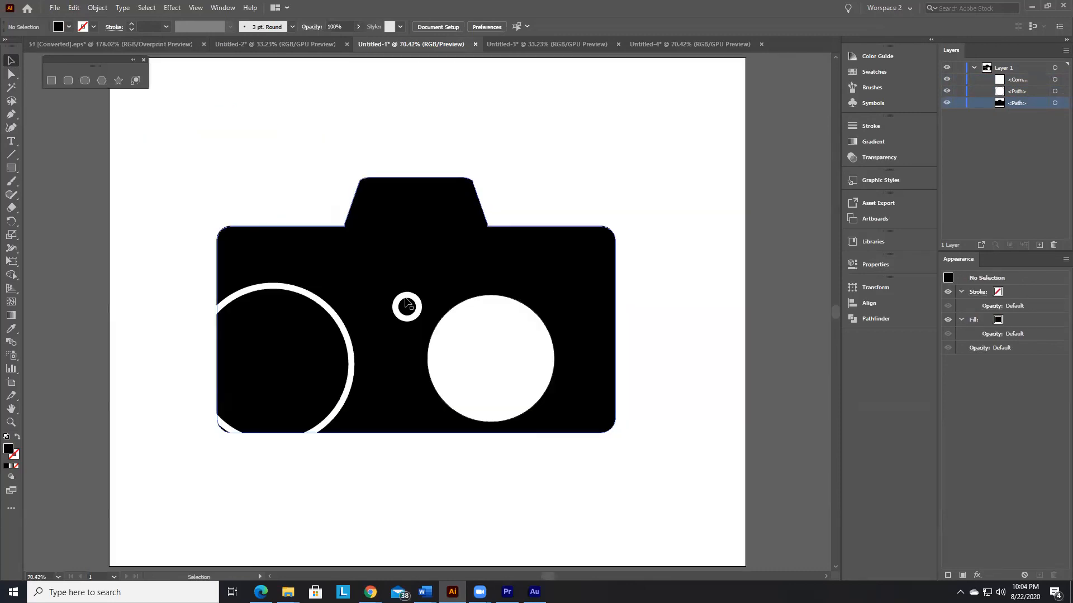
drag(191, 135, 733, 515)
key(Up)
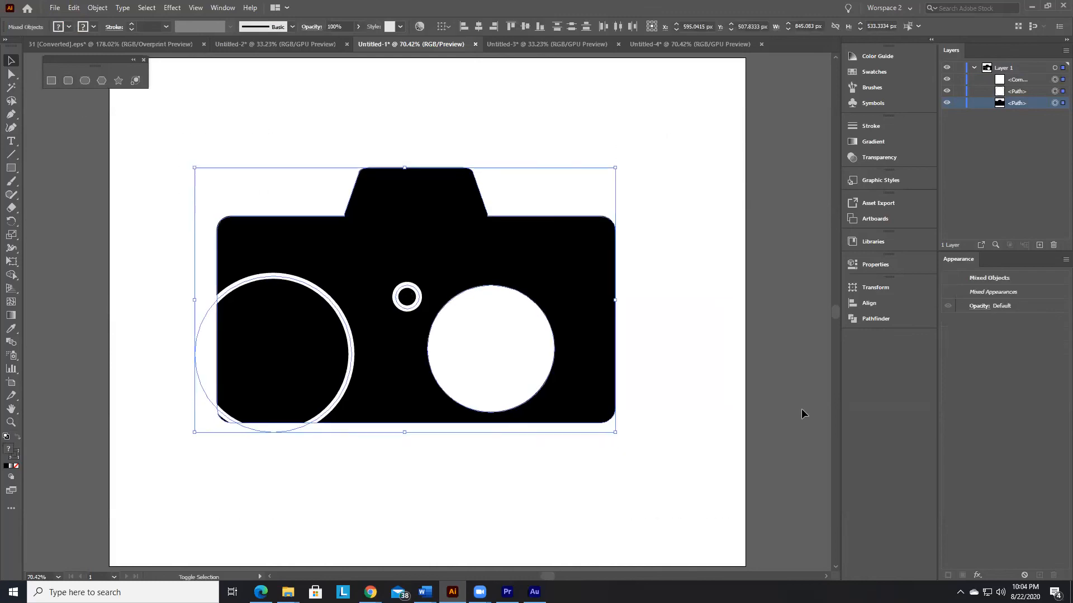
key(Up)
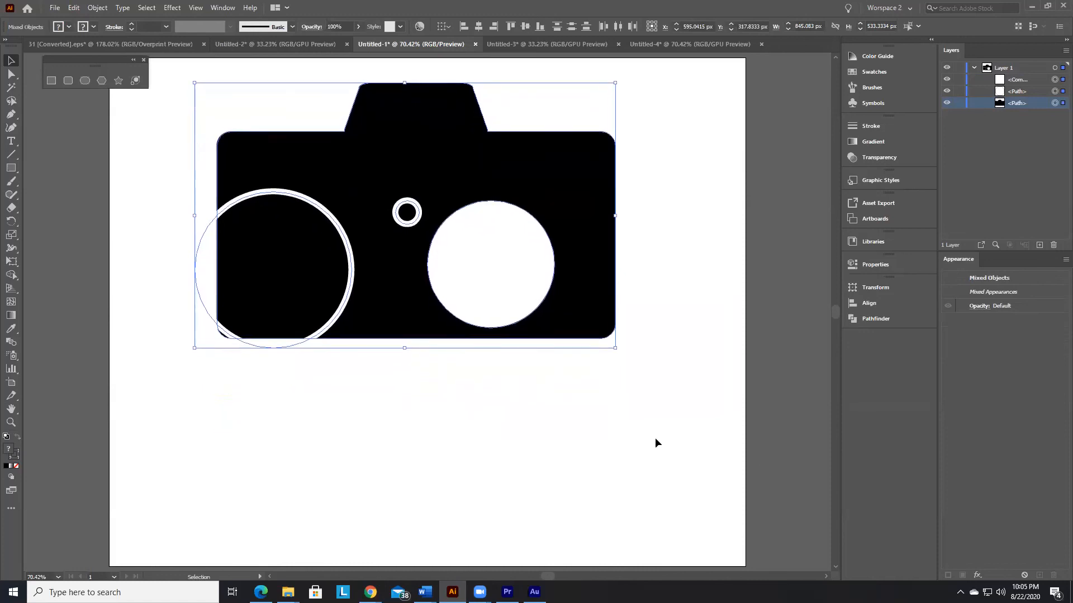
click(625, 425)
click(13, 171)
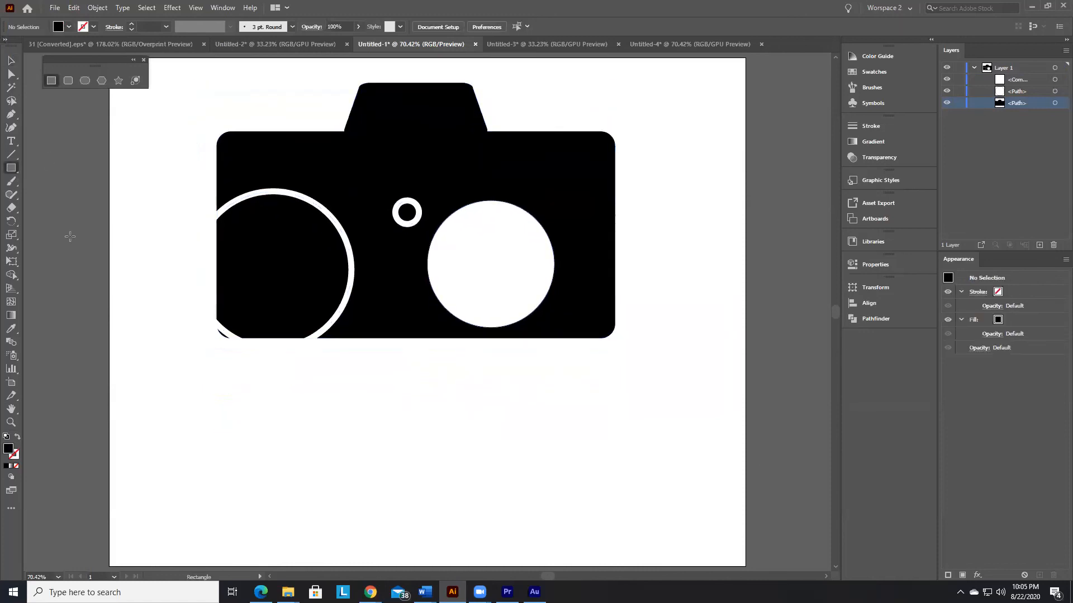
mouse_move(250, 400)
mouse_down()
mouse_move(366, 464)
mouse_move(476, 490)
mouse_up()
key(v)
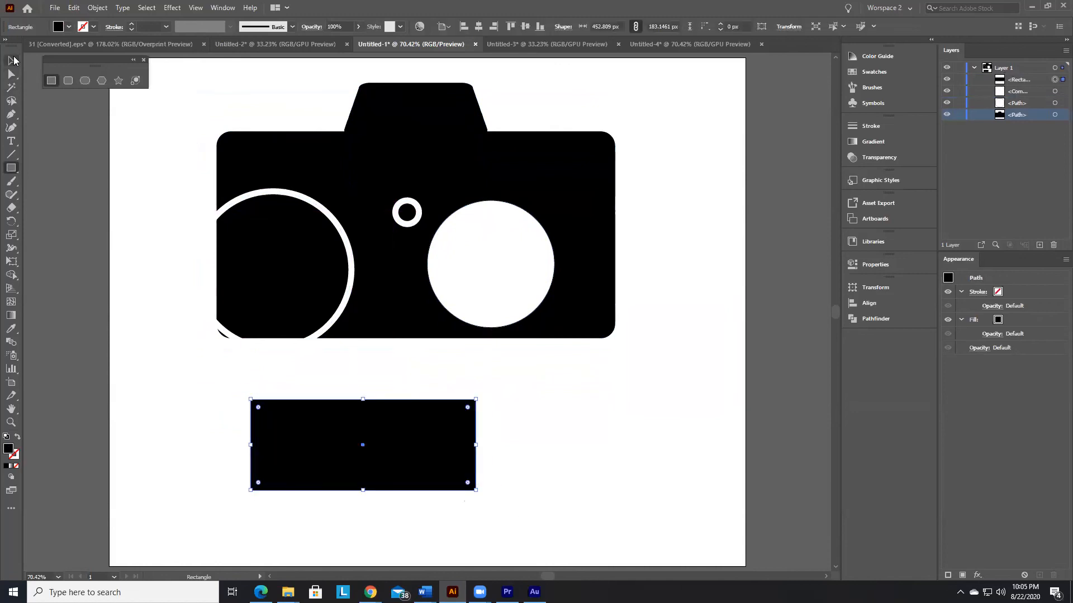
click(288, 376)
click(12, 74)
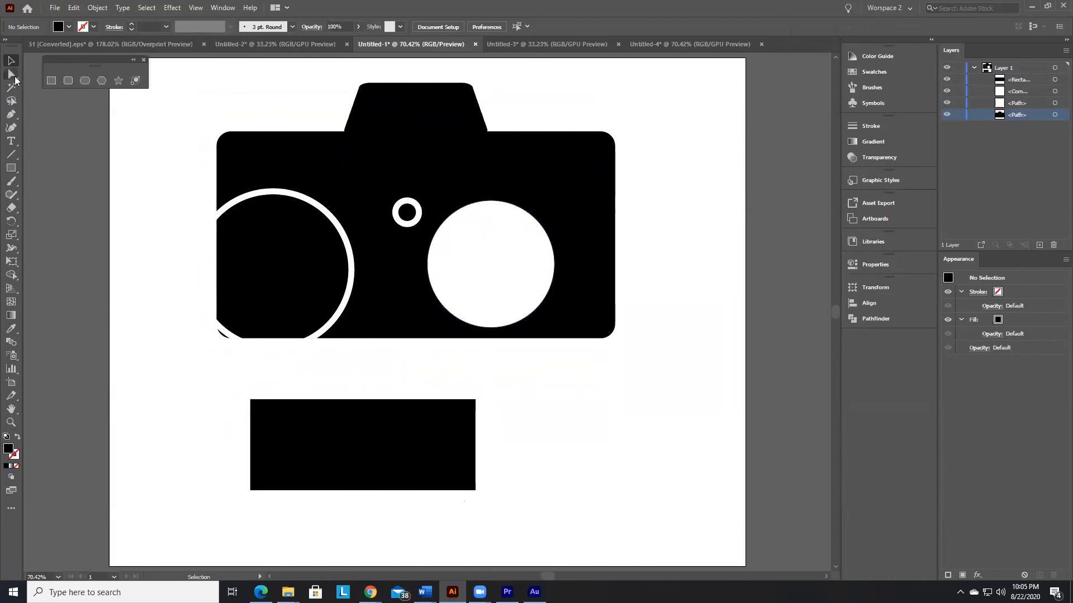
drag(233, 377, 586, 481)
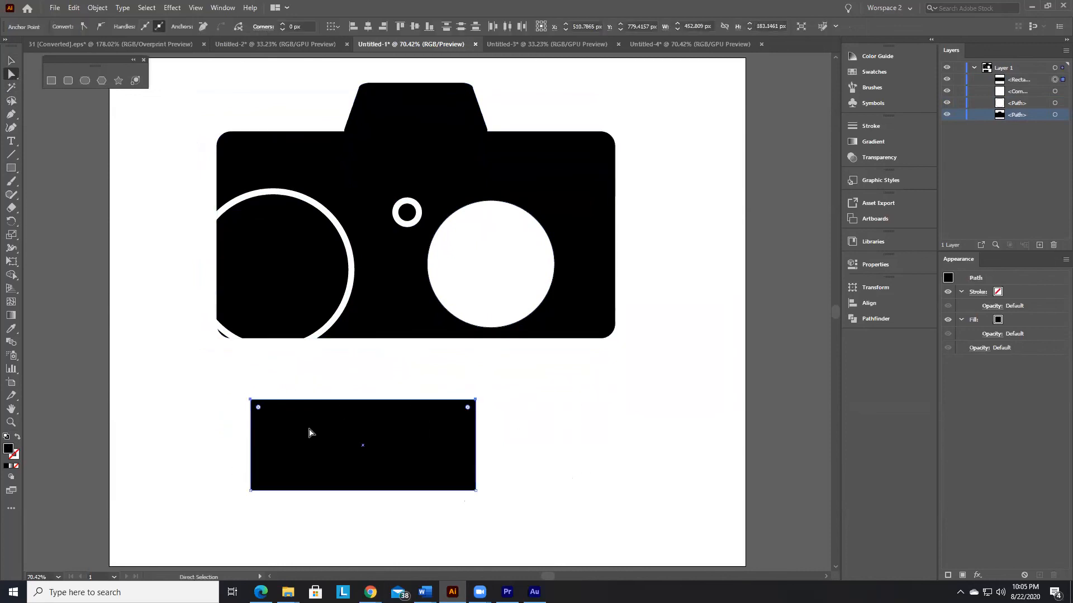
key(v)
key(Delete)
Step: Draw a black rectangle about 462 × 196 px in the empty area below the camera
key(m)
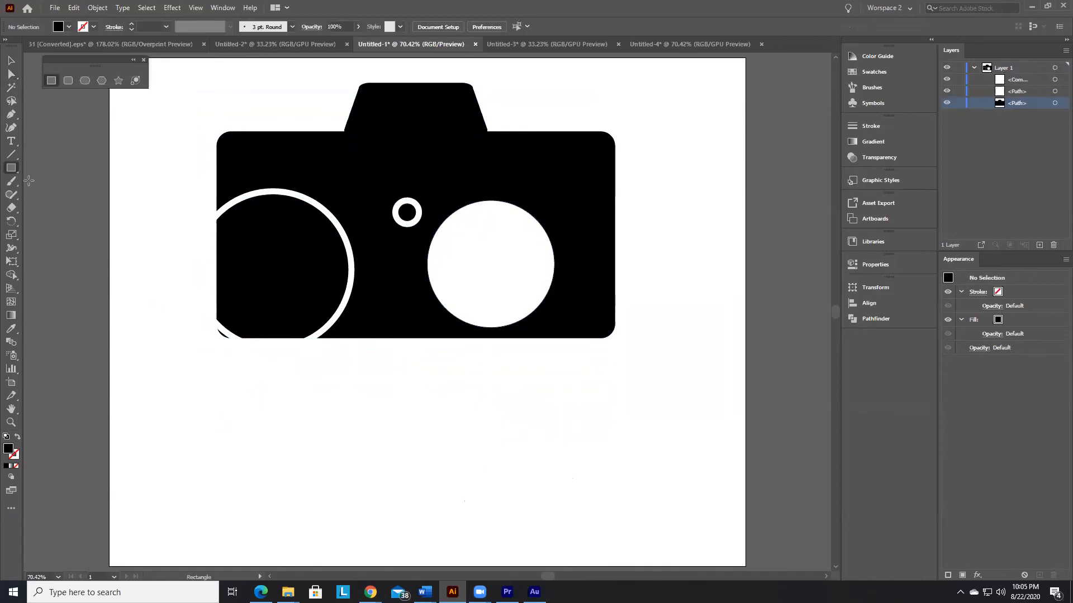
drag(260, 419, 417, 508)
drag(491, 515, 492, 515)
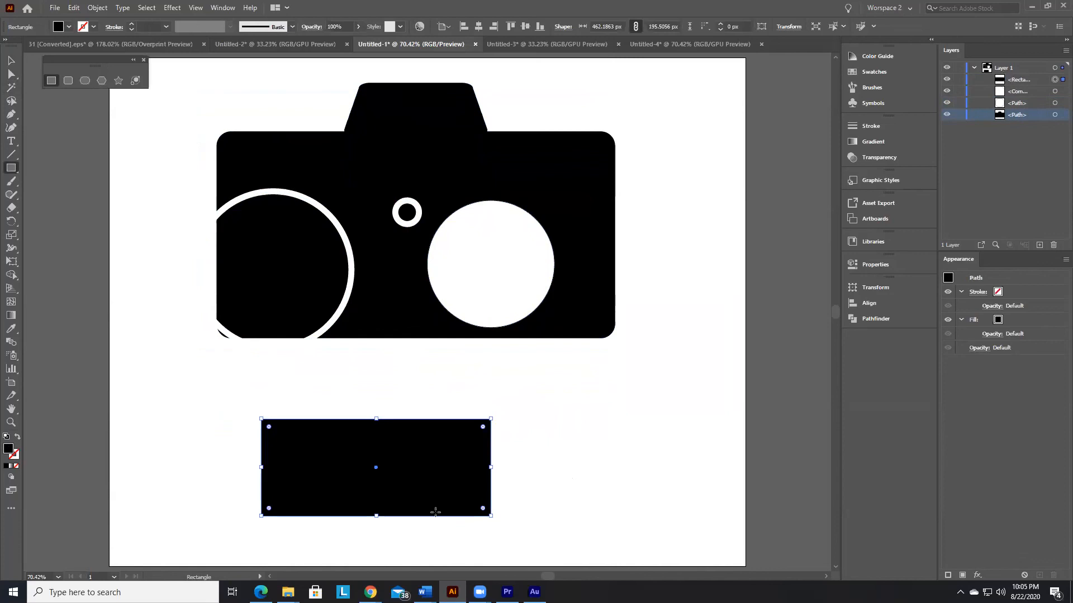
Step: Scale the rectangle's two upper anchor points inward so that it becomes a trapezoid
click(11, 76)
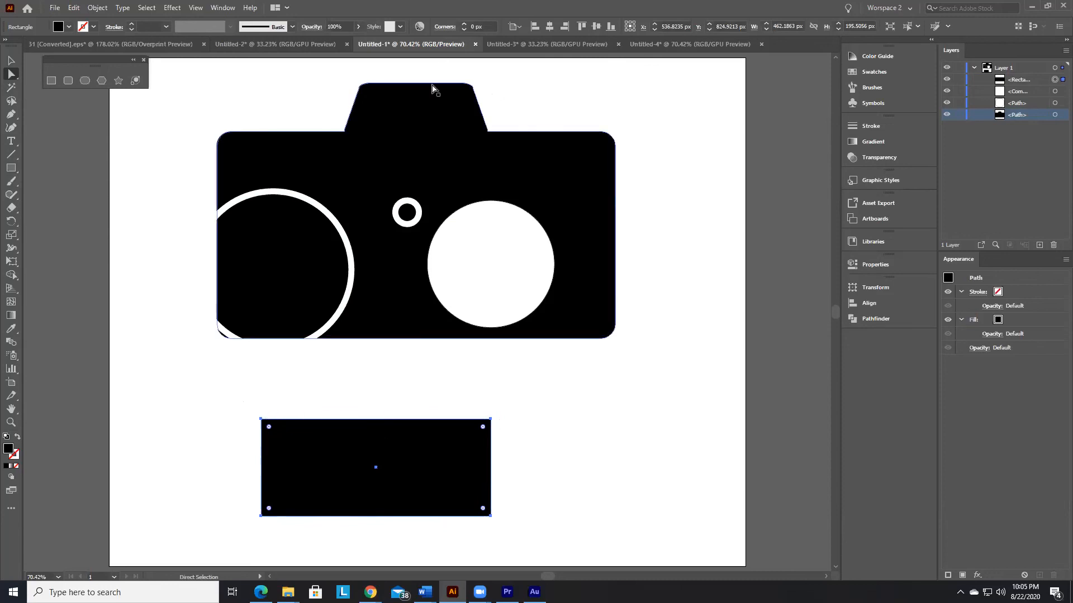
drag(247, 388, 509, 451)
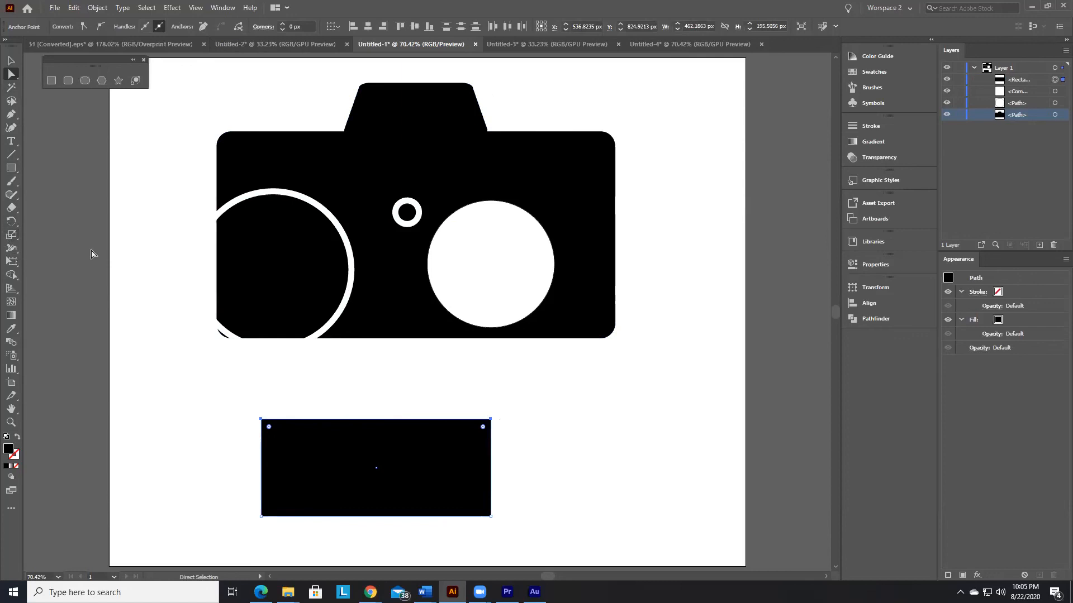
drag(10, 239, 8, 238)
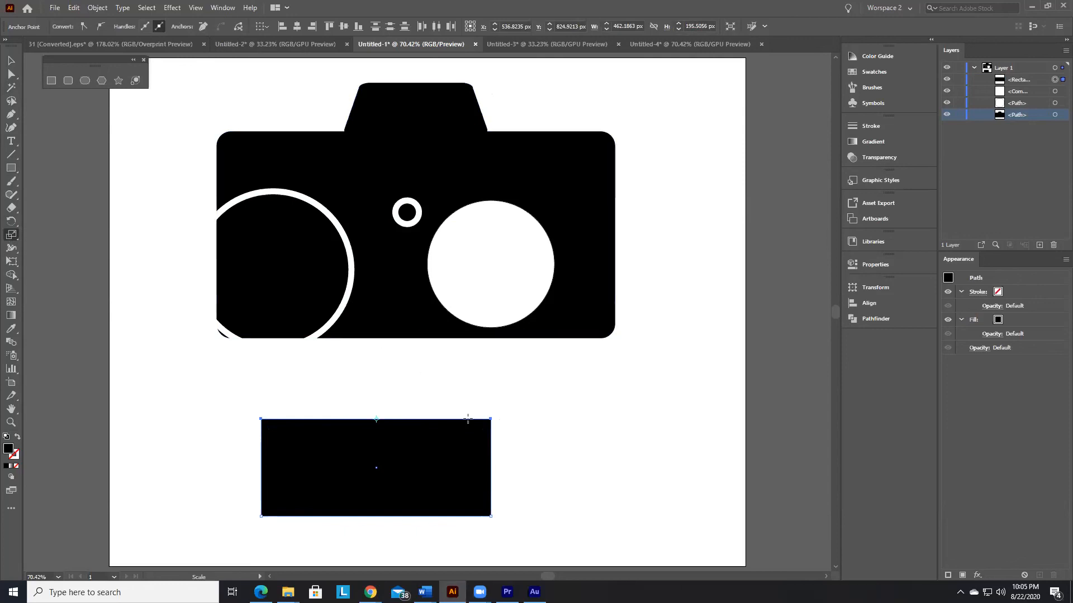
drag(490, 418, 483, 426)
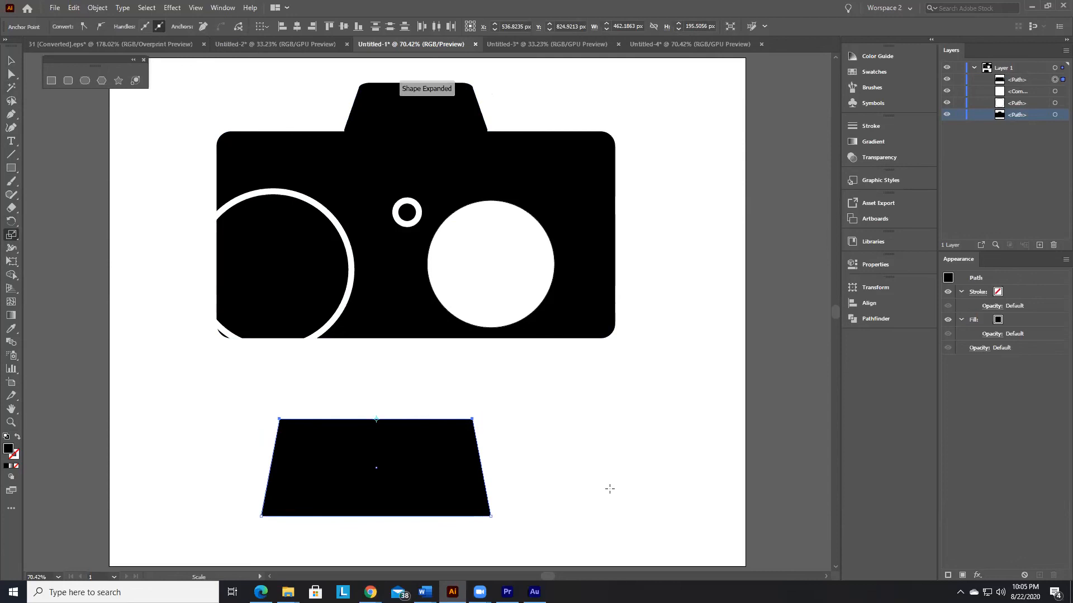
click(12, 61)
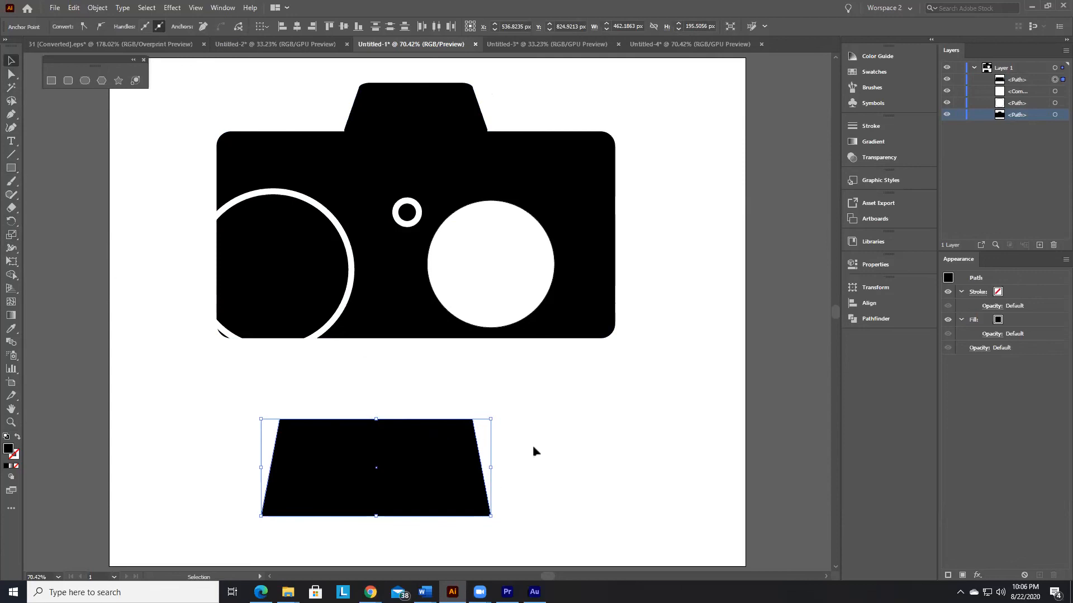
Step: Undo the scaling of the upper anchor points and the drawing of the rectangle
key(ctrl+z)
key(ctrl+z)
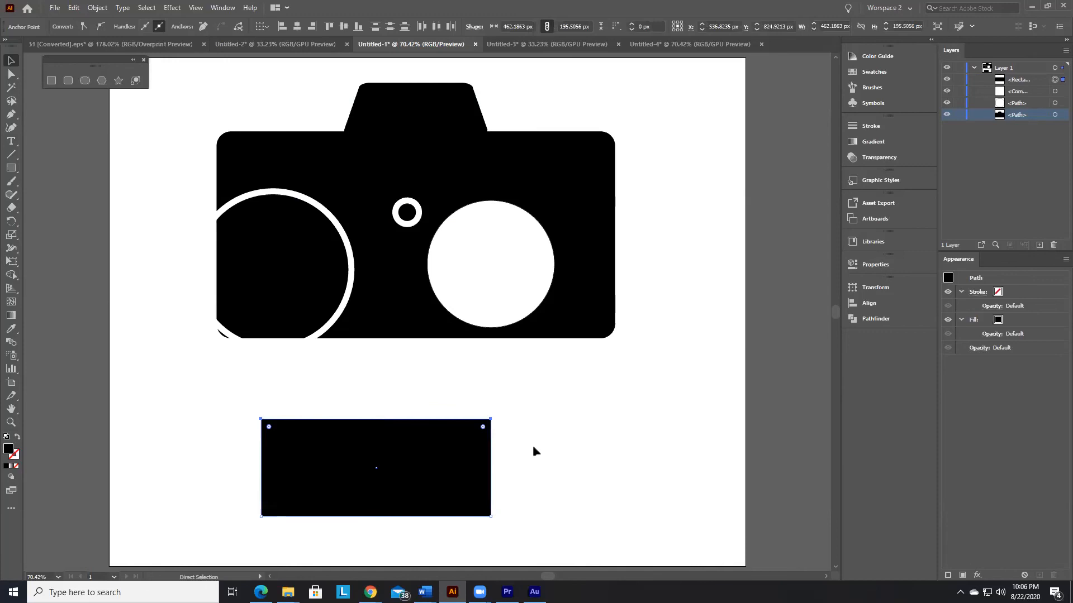
key(ctrl+z)
Step: Draw a black rectangle about 297 × 167 px below the camera
click(13, 169)
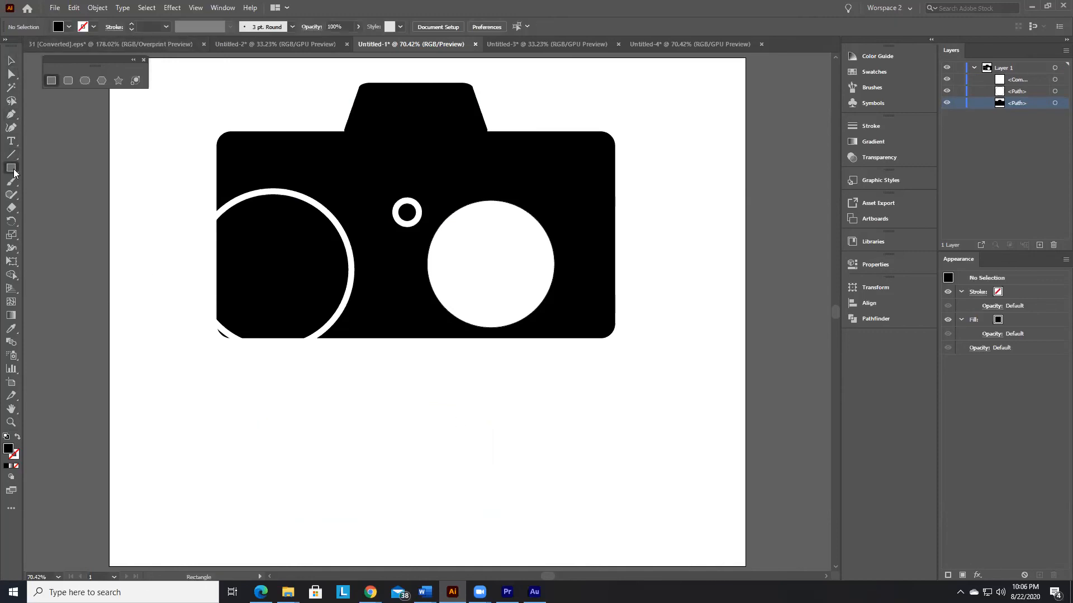
drag(286, 416, 543, 507)
key(ctrl+z)
drag(379, 417, 526, 501)
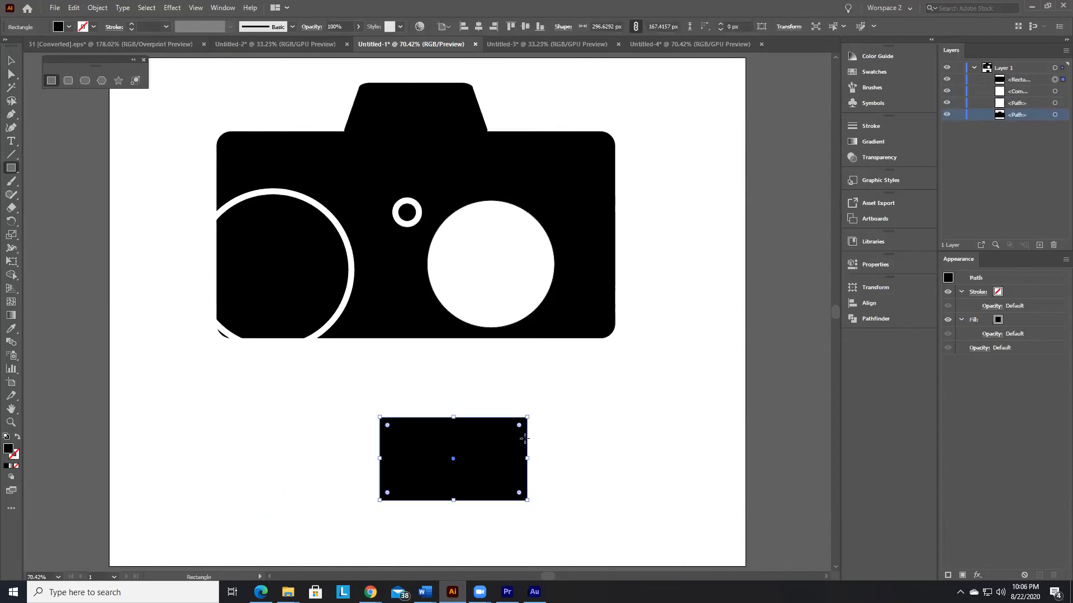
Step: Round all four corners of the new rectangle to a radius of about 18.5 px
click(11, 60)
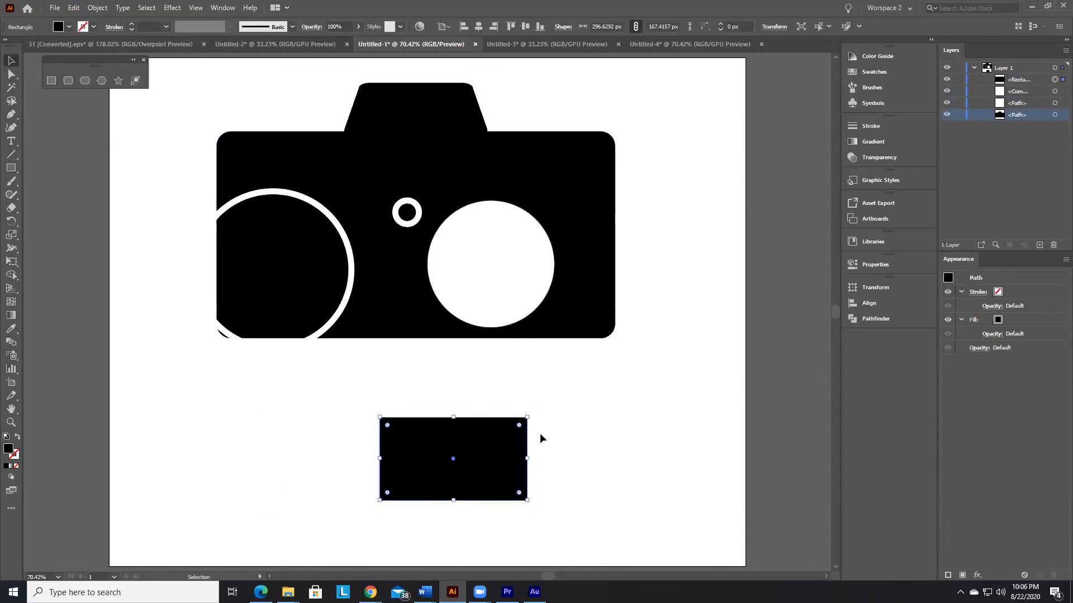
drag(519, 426, 518, 418)
click(556, 434)
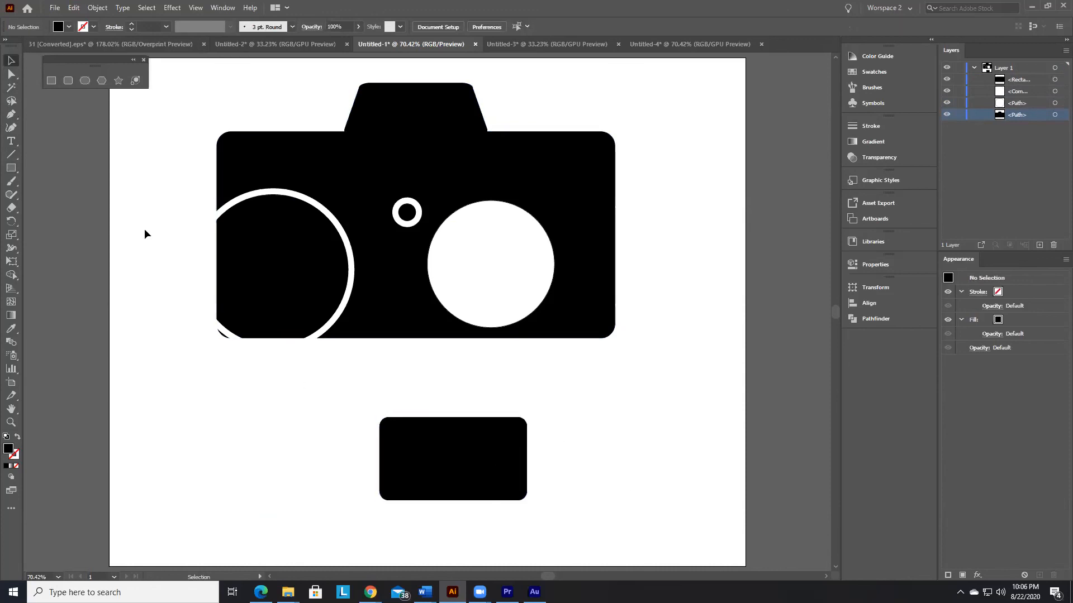
Step: Scale the rounded rectangle's upper anchor points inward with the Scale tool to form a trapezoid
key(a)
drag(359, 395, 569, 444)
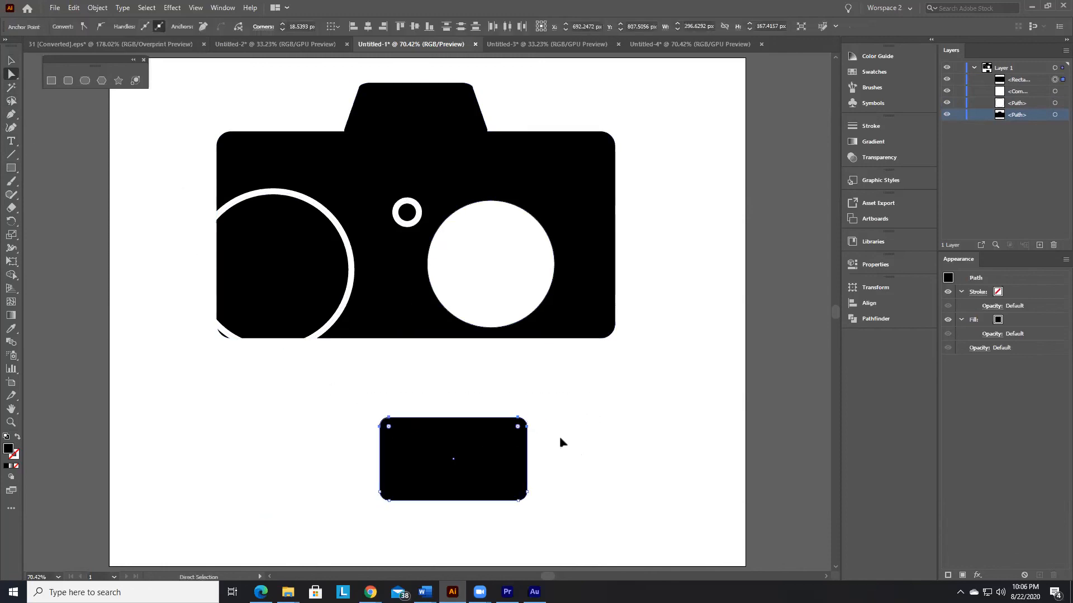
drag(364, 404, 553, 441)
click(10, 236)
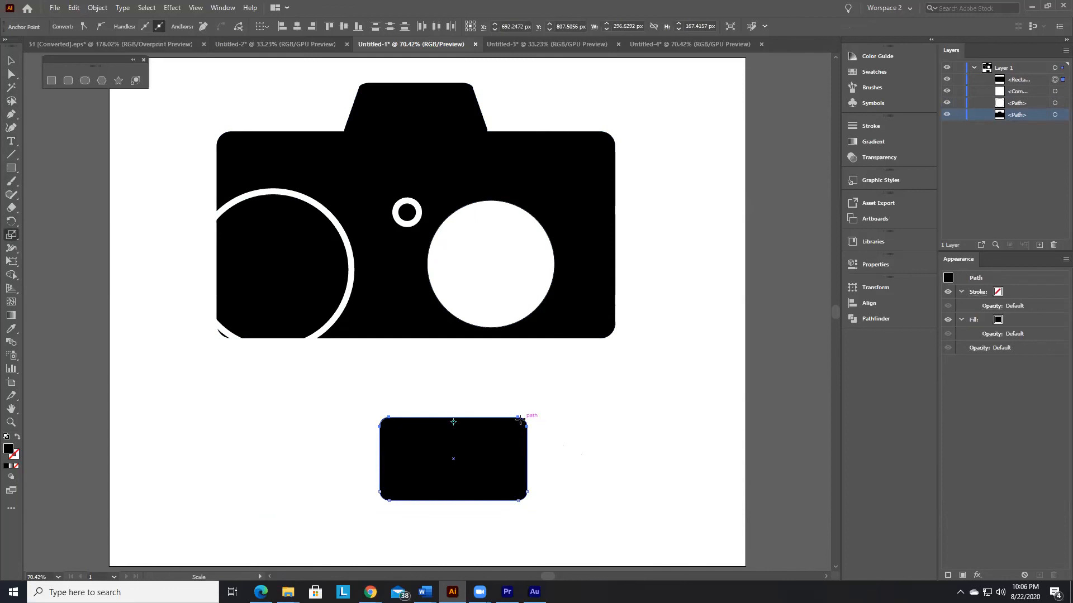
drag(519, 417, 508, 417)
click(15, 61)
click(572, 463)
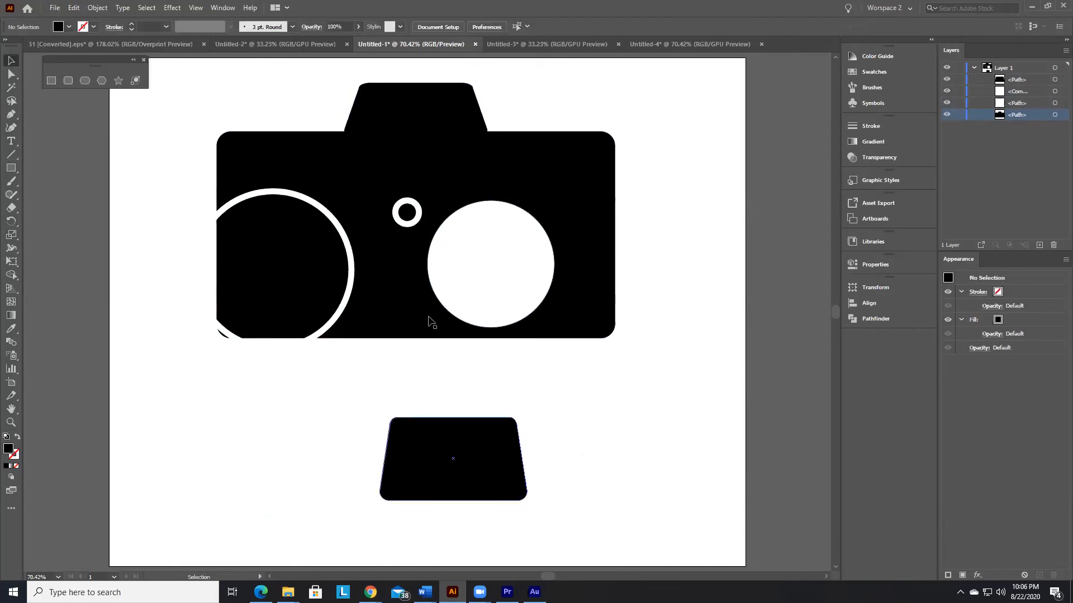
Step: Move the rounded trapezoid onto the top of the camera body, over the existing viewfinder hump
drag(491, 447, 454, 98)
scroll(677, 271, up, 2)
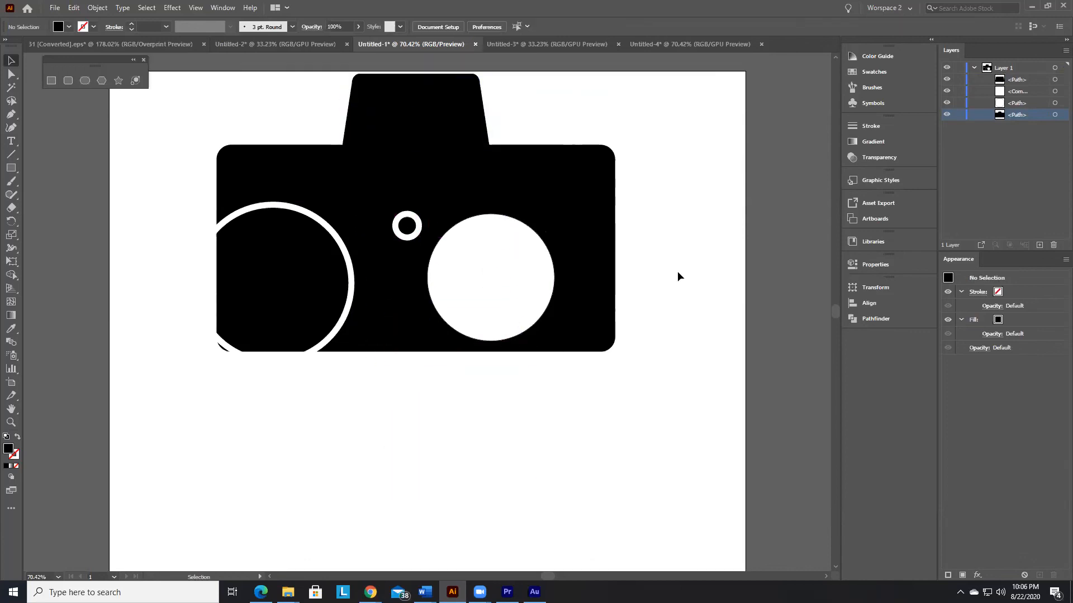
Step: Reposition the rounded trapezoid over the viewfinder hump and enlarge it to about 325 × 167 px
click(442, 114)
drag(489, 102, 461, 133)
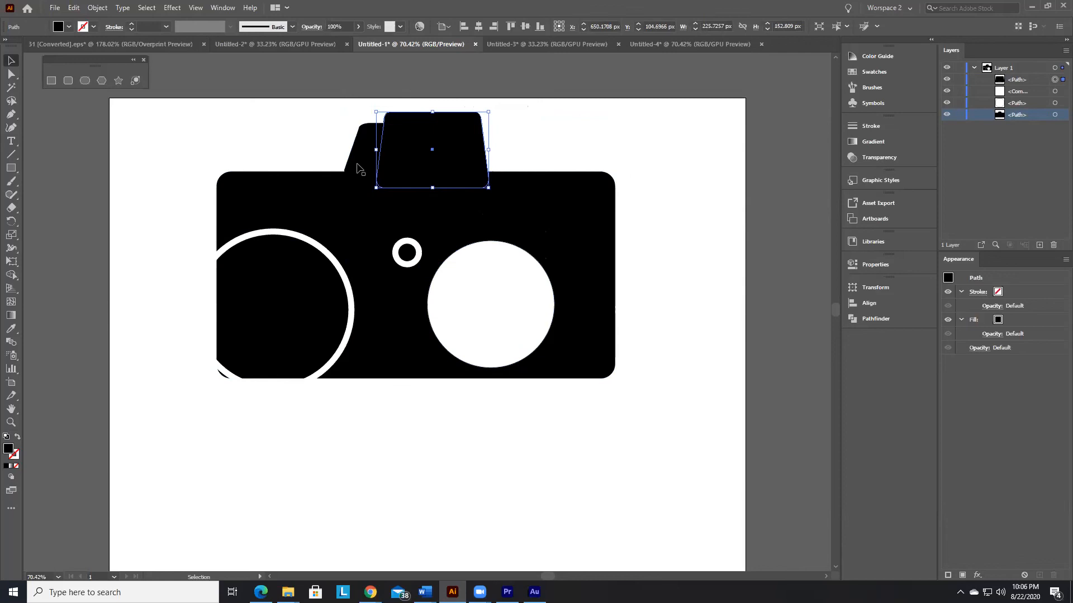
drag(376, 188, 327, 195)
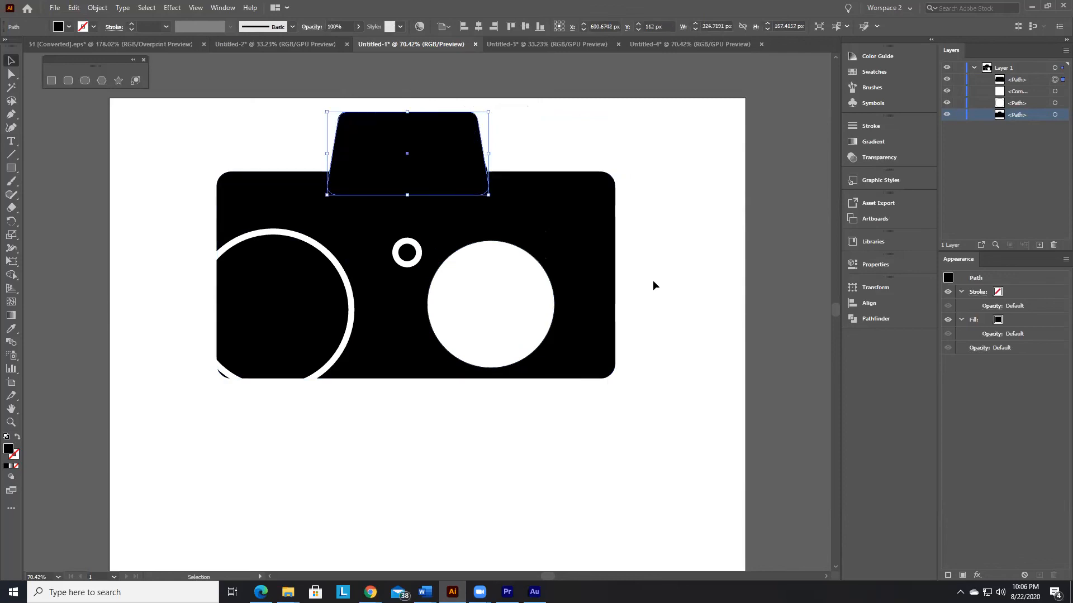
click(709, 386)
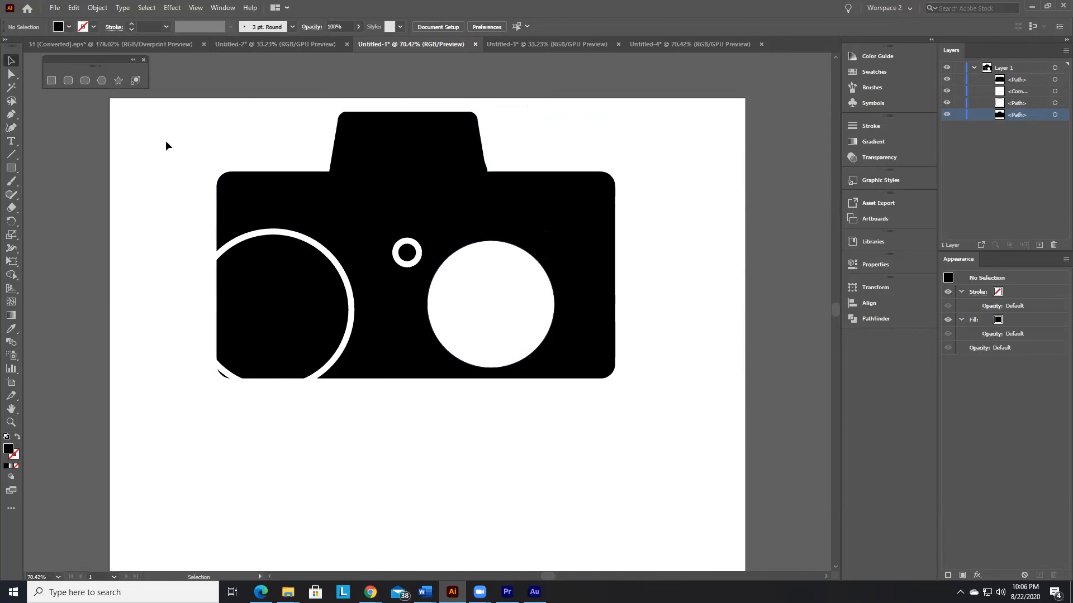
drag(179, 115, 477, 455)
click(478, 456)
Step: Switch to Word to review the lesson notes and the course outline, and return to Illustrator
mouse_move(424, 591)
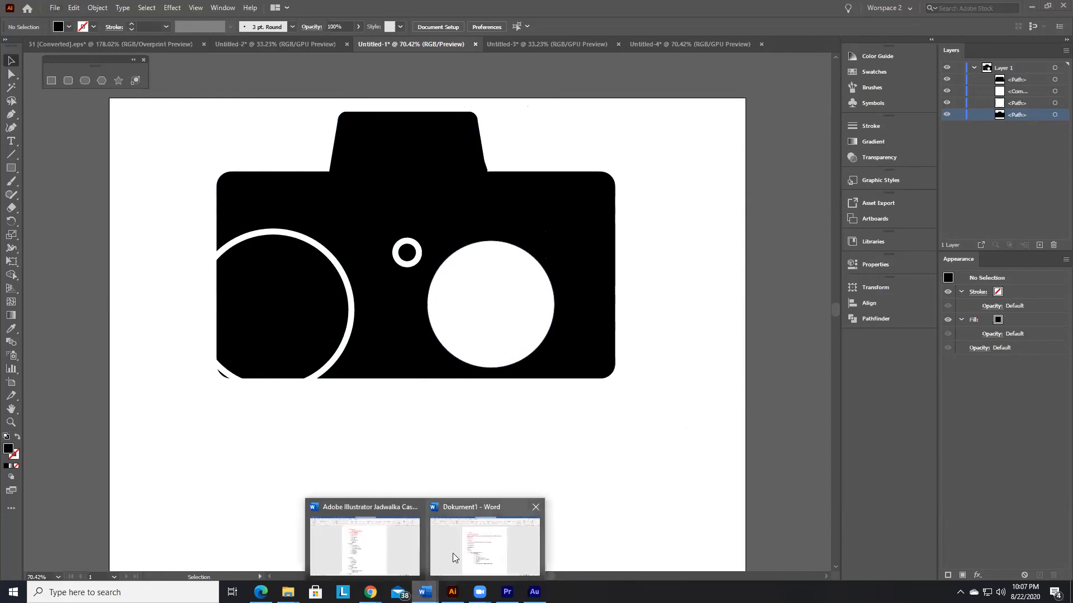
click(453, 553)
scroll(633, 365, down, 1)
click(424, 592)
click(365, 547)
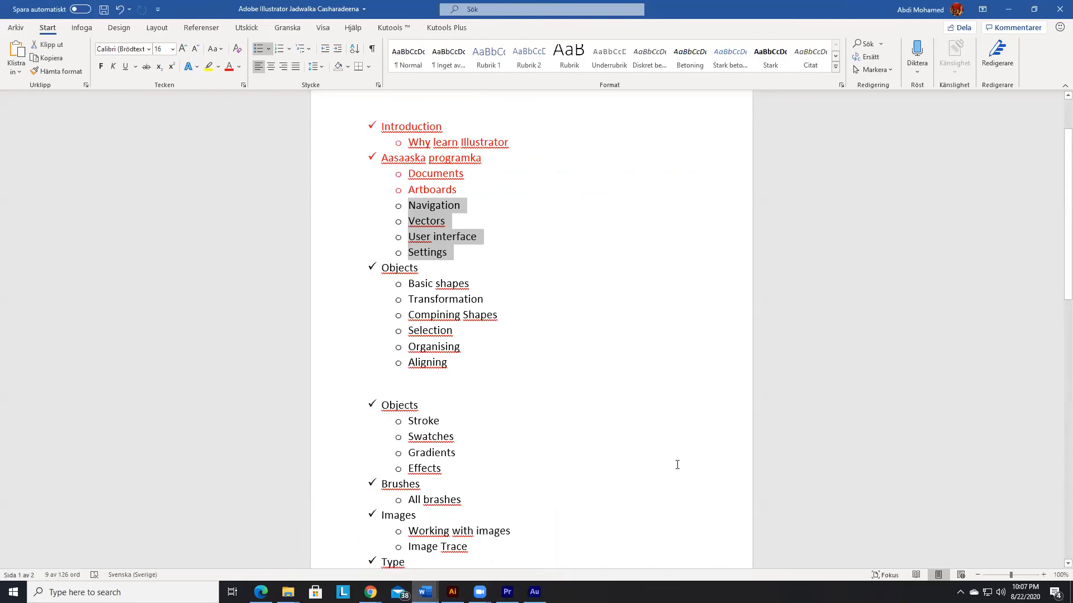
key(alt+Tab)
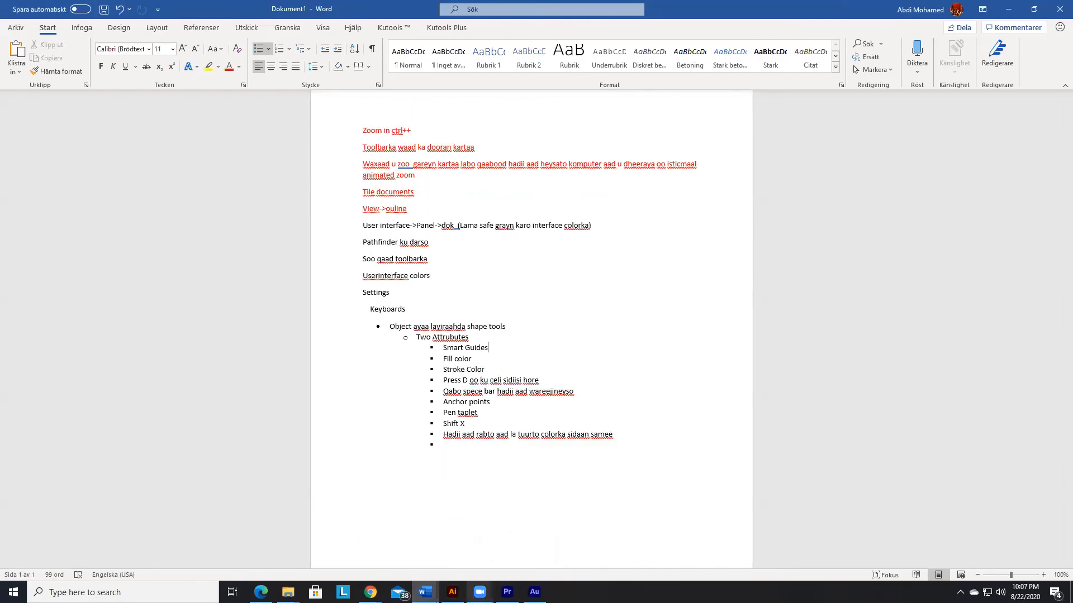
click(370, 592)
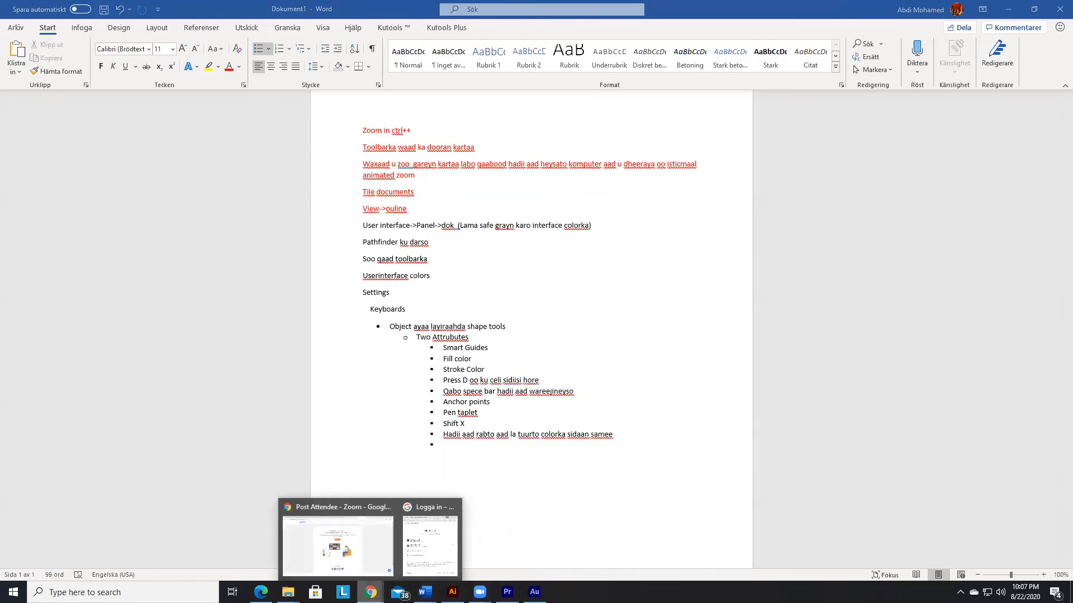
click(452, 592)
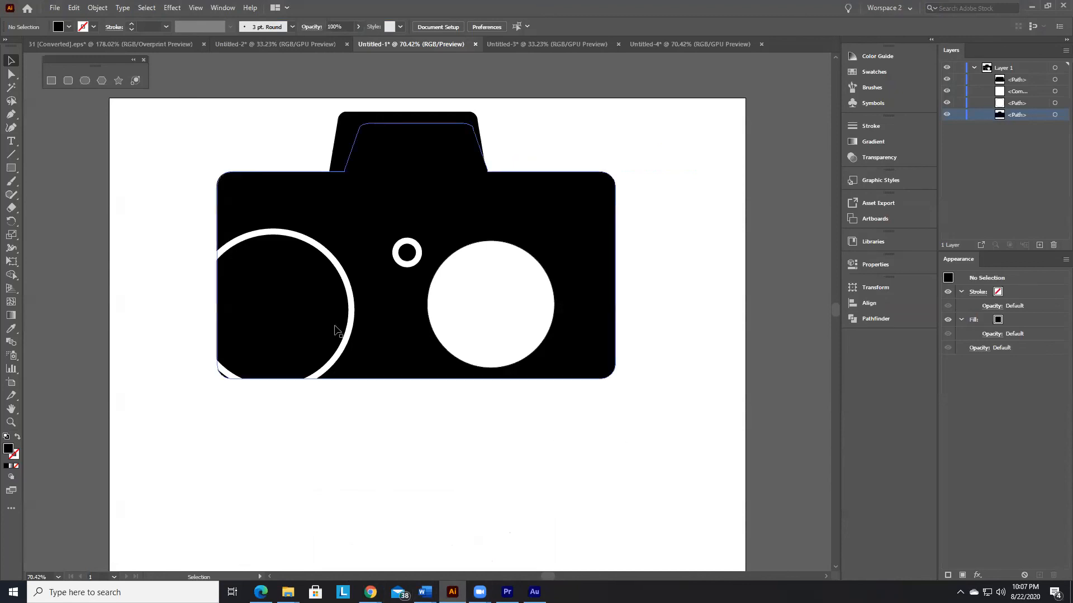
Step: Move the white ring outlines so the large ring's sides lie within the camera body
drag(322, 246, 343, 229)
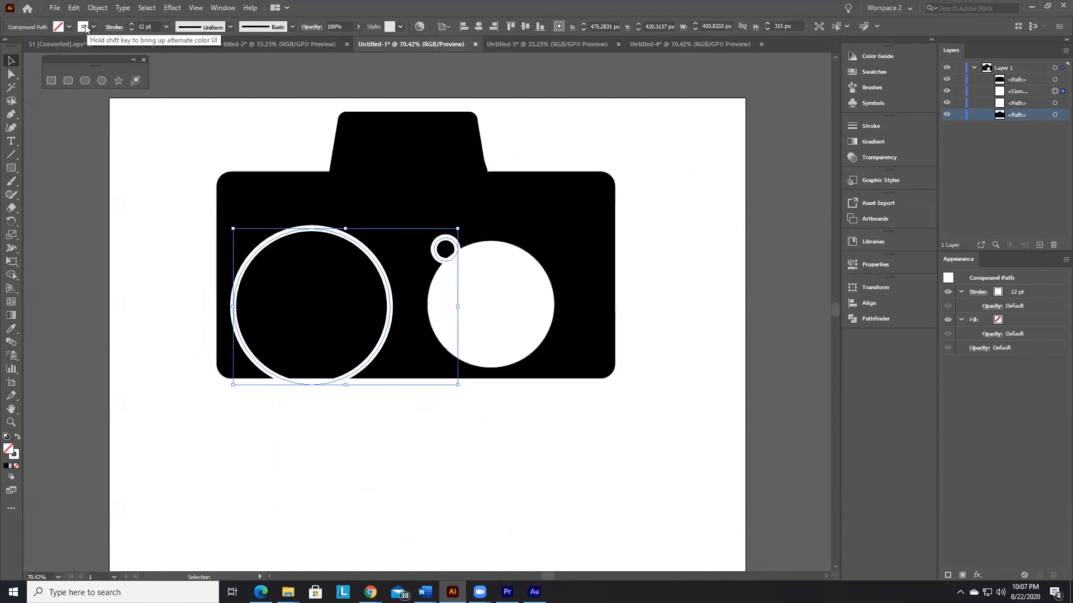
click(515, 299)
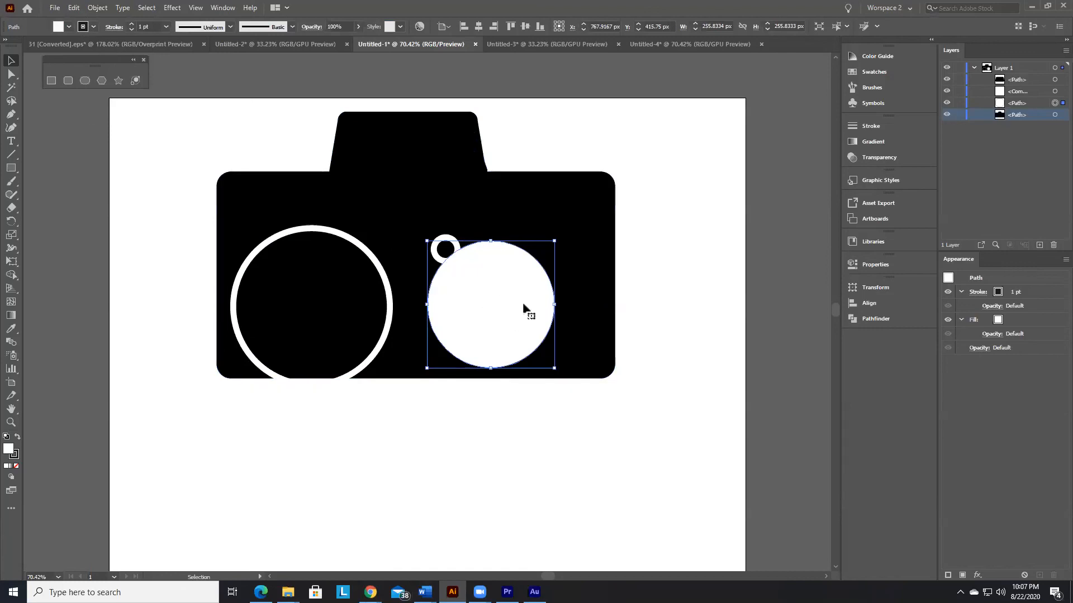
click(240, 196)
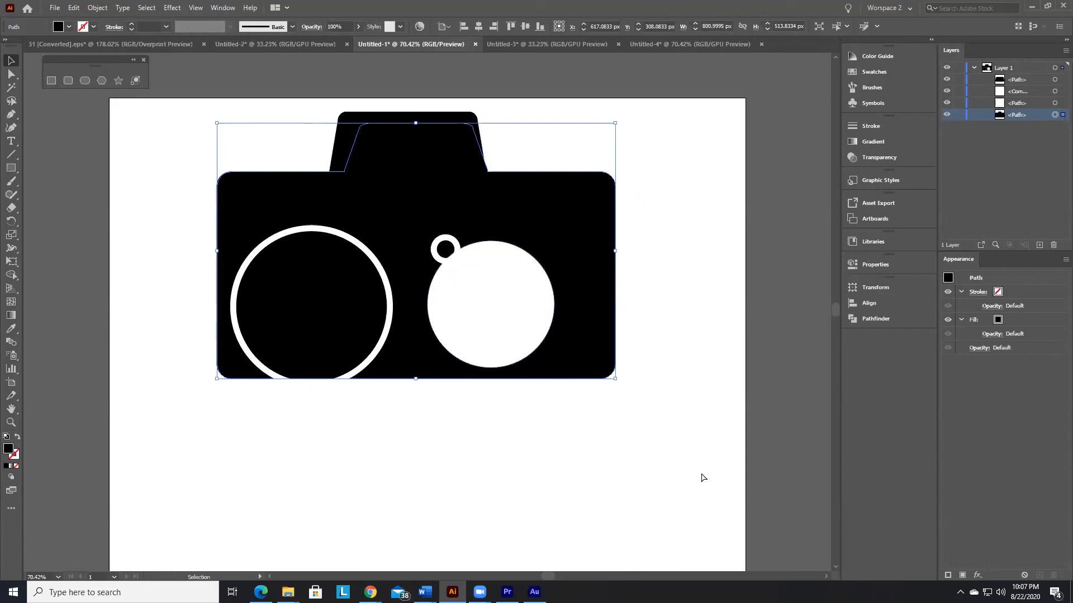
Step: Undo the recent edits back to the camera without the added trapezoid
key(ctrl+z)
key(ctrl+z)
key(ctrl+z)
key(ctrl+z)
key(ctrl+z)
key(ctrl+z)
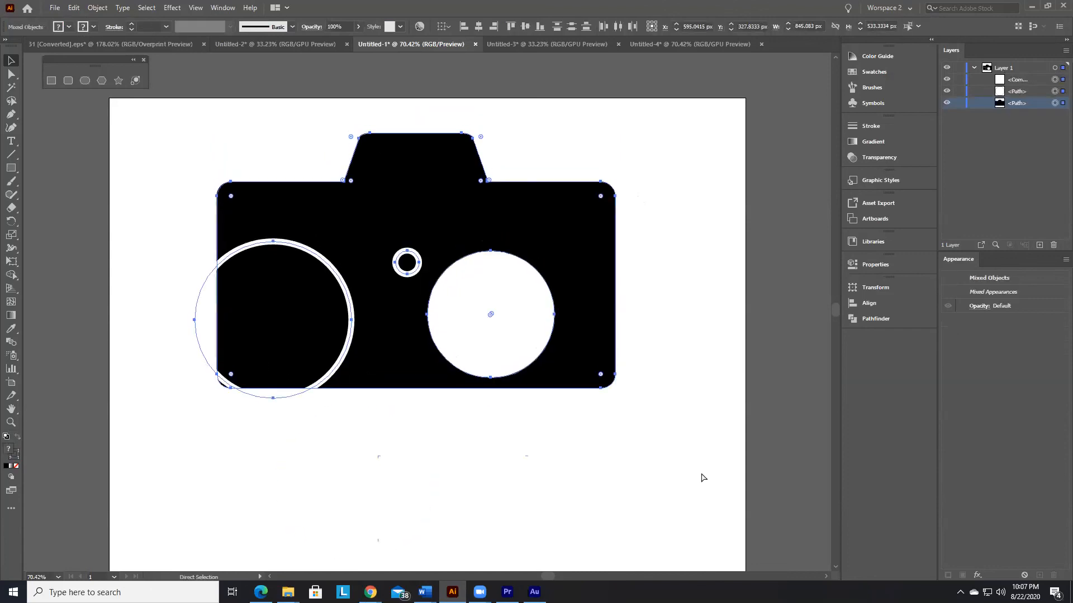
Step: In the Untitled-2 document, delete the red moon-and-mosque group and the letter S inside the lens
click(256, 40)
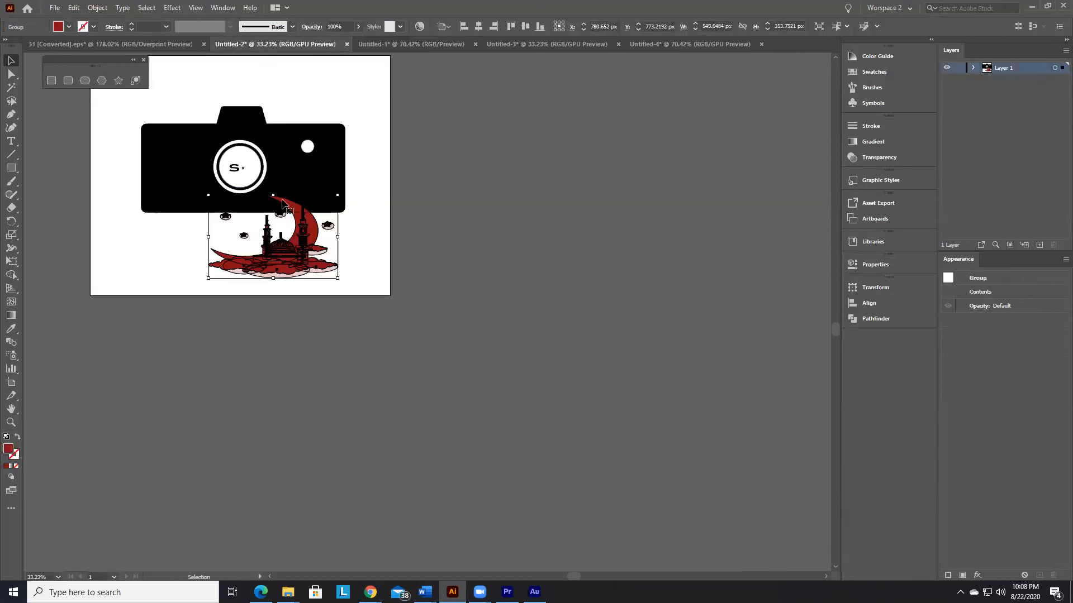
key(Delete)
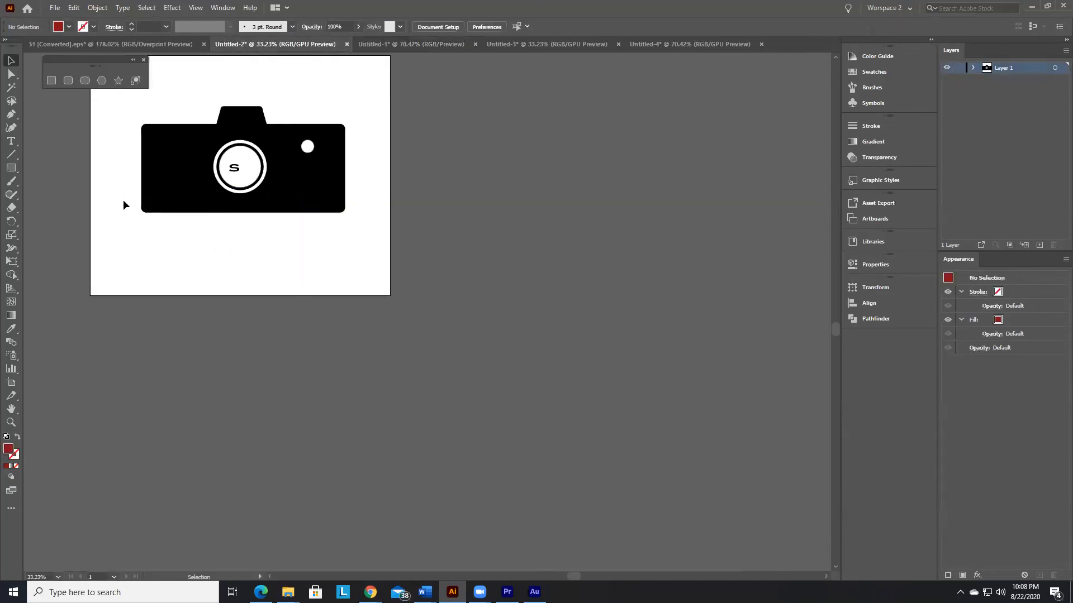
click(235, 167)
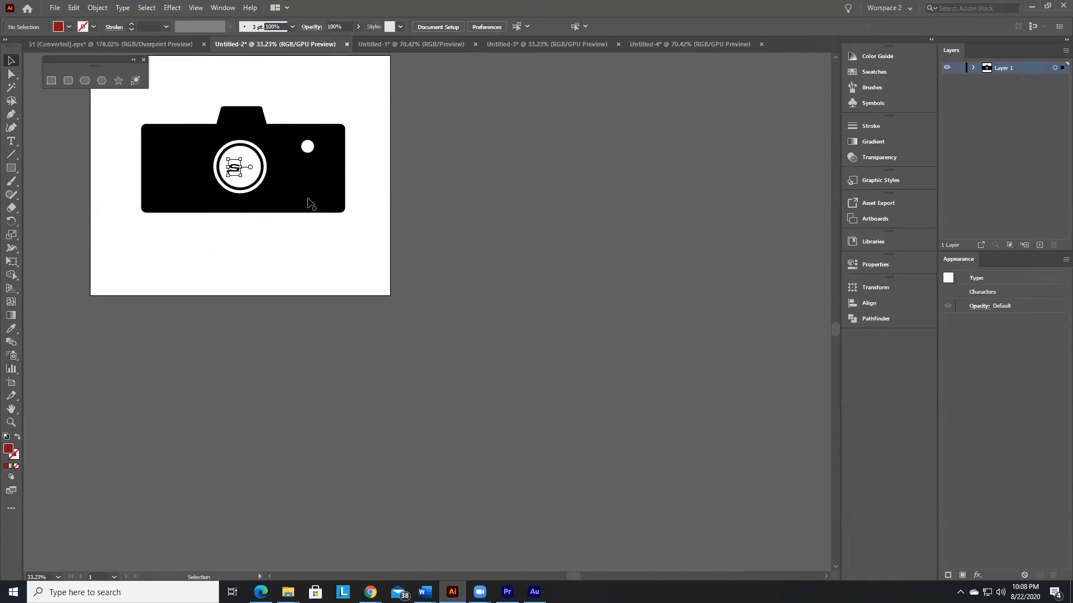
key(Delete)
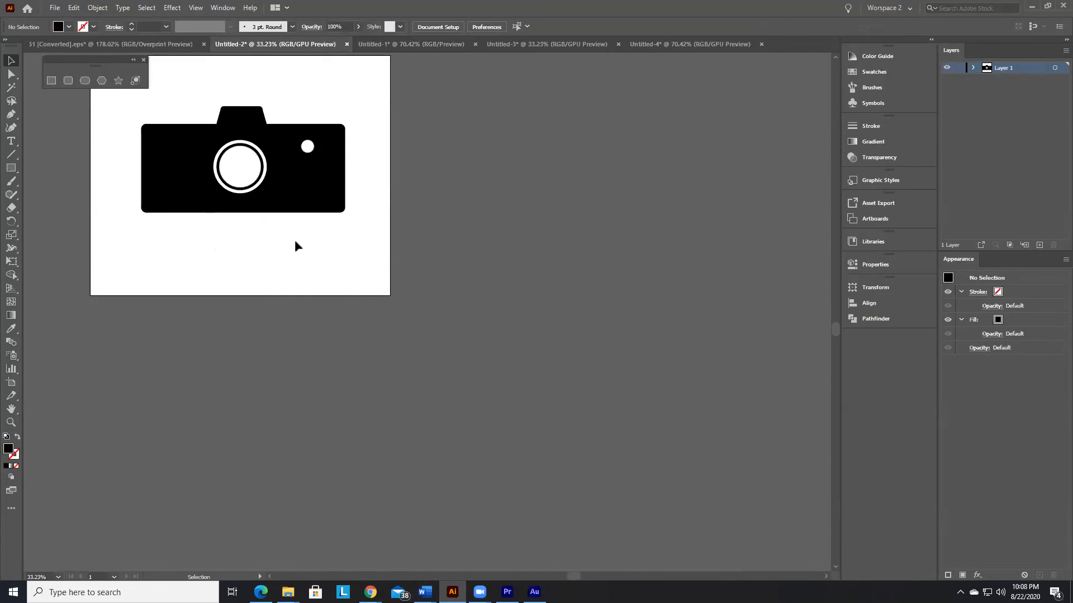
Step: In Word's course outline, colour the entries from Navigation through Basic shapes red
click(425, 592)
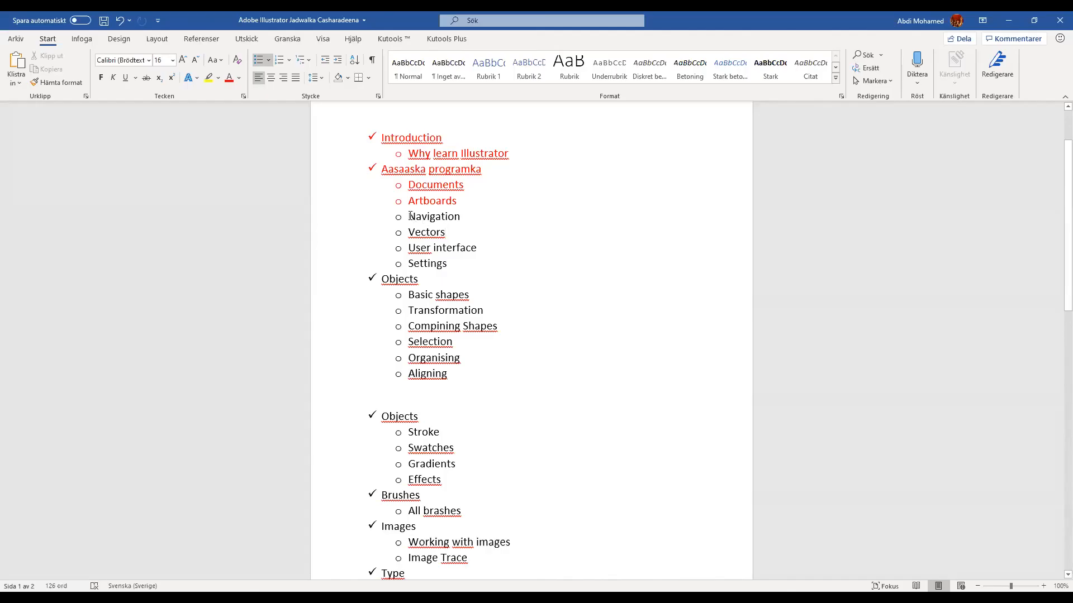
drag(410, 216, 494, 293)
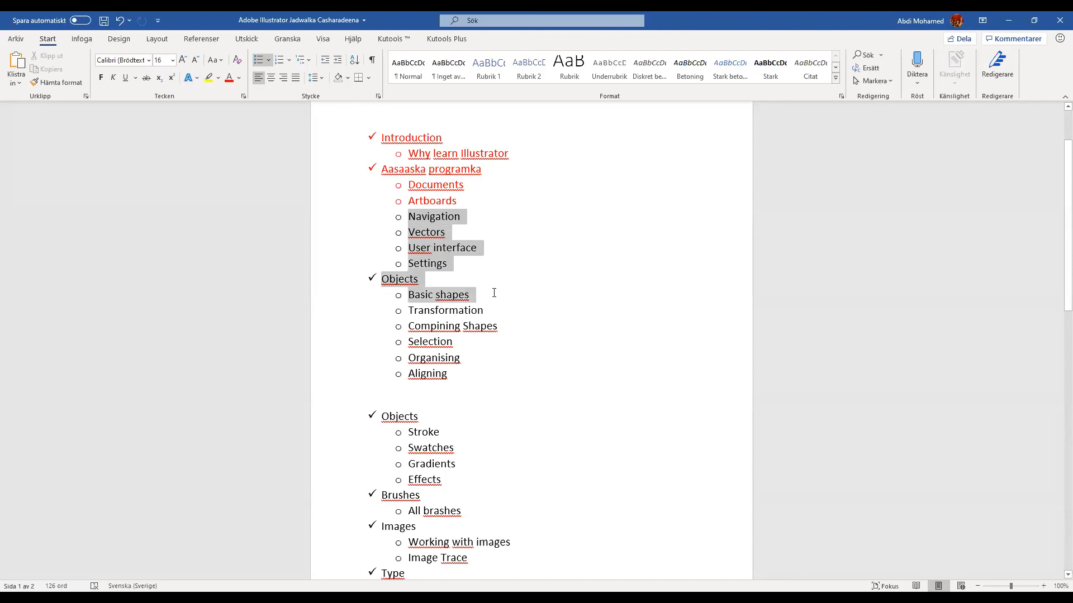
click(229, 78)
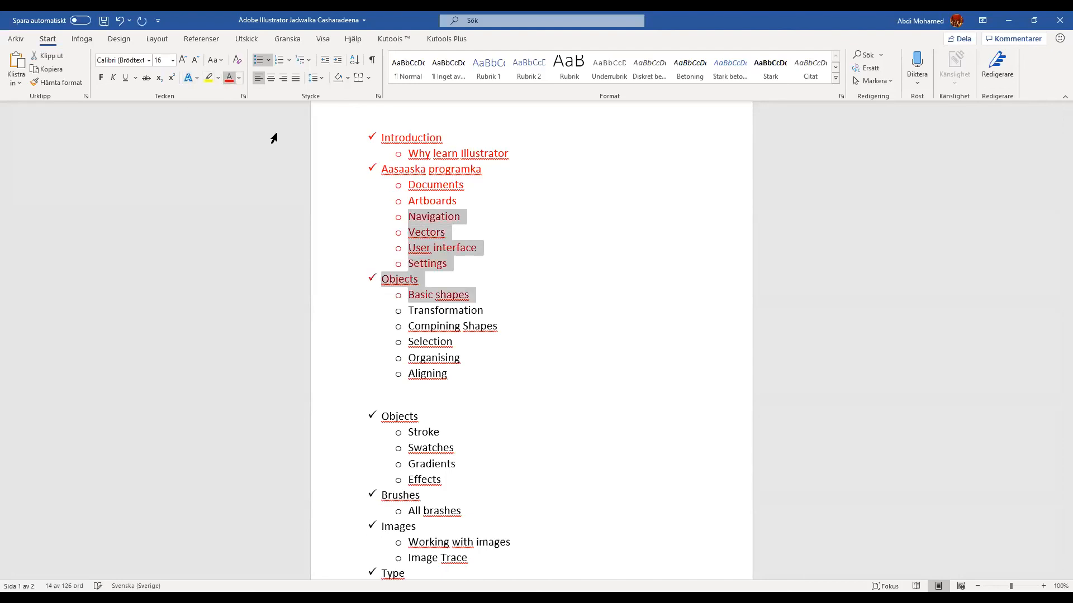
click(483, 310)
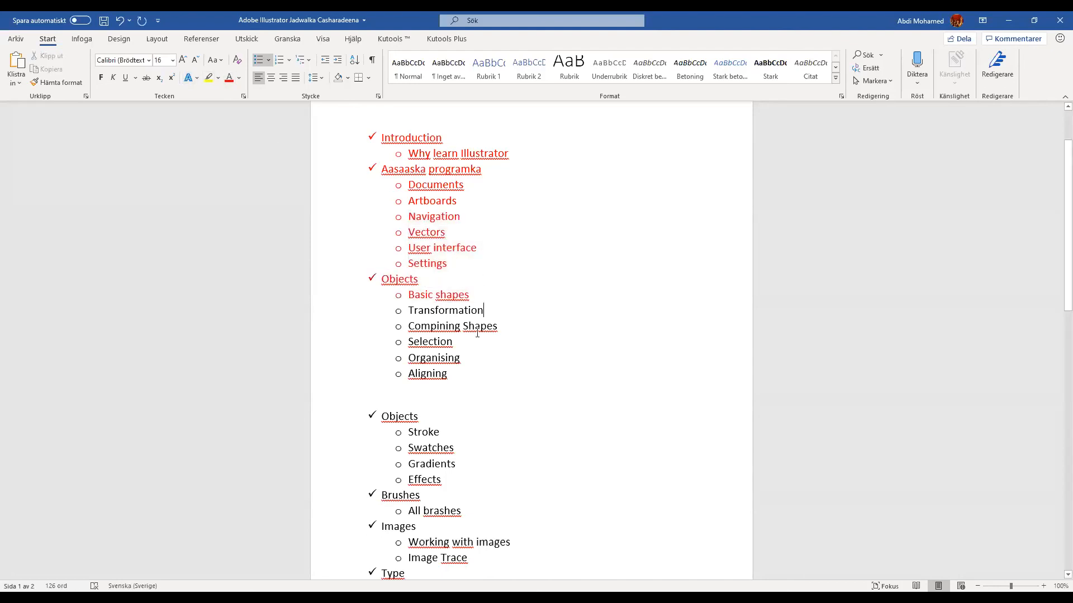
drag(408, 312, 502, 370)
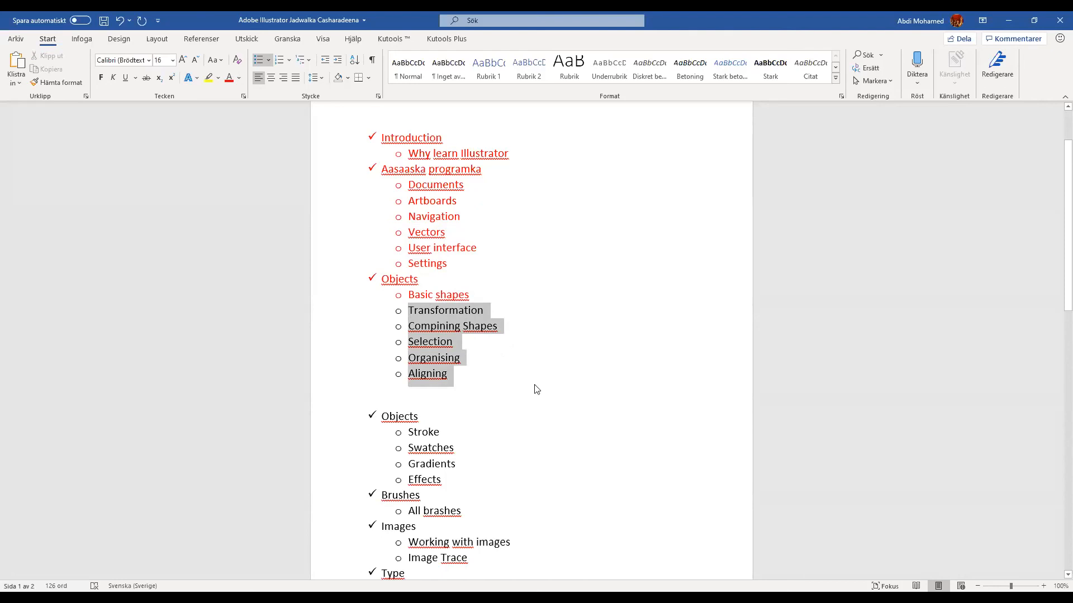
click(543, 422)
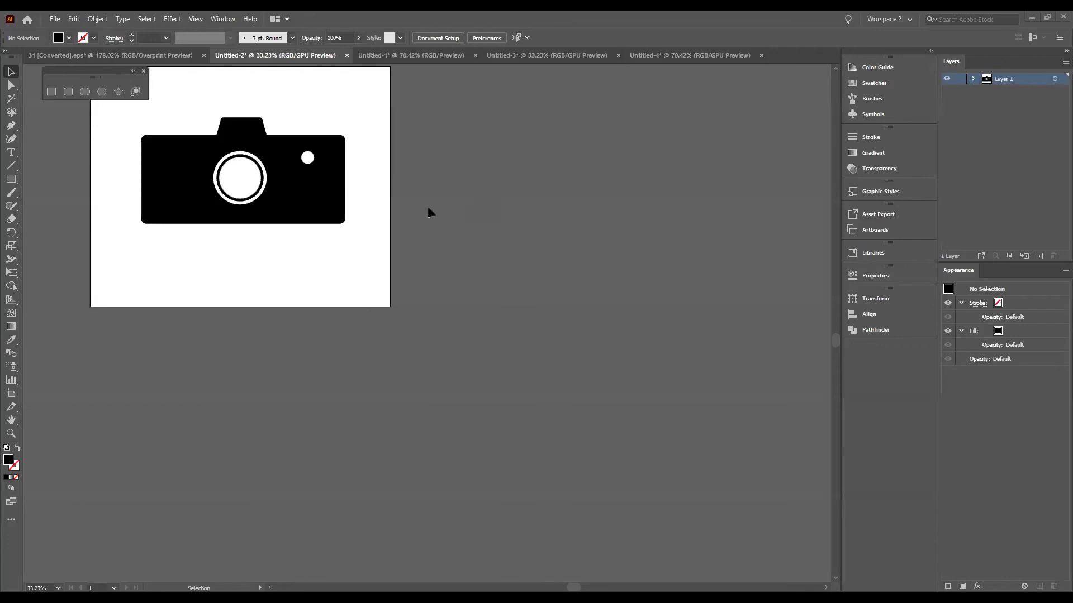
Step: In Illustrator, close the floating shape tools and fit the artboard to the window
click(143, 71)
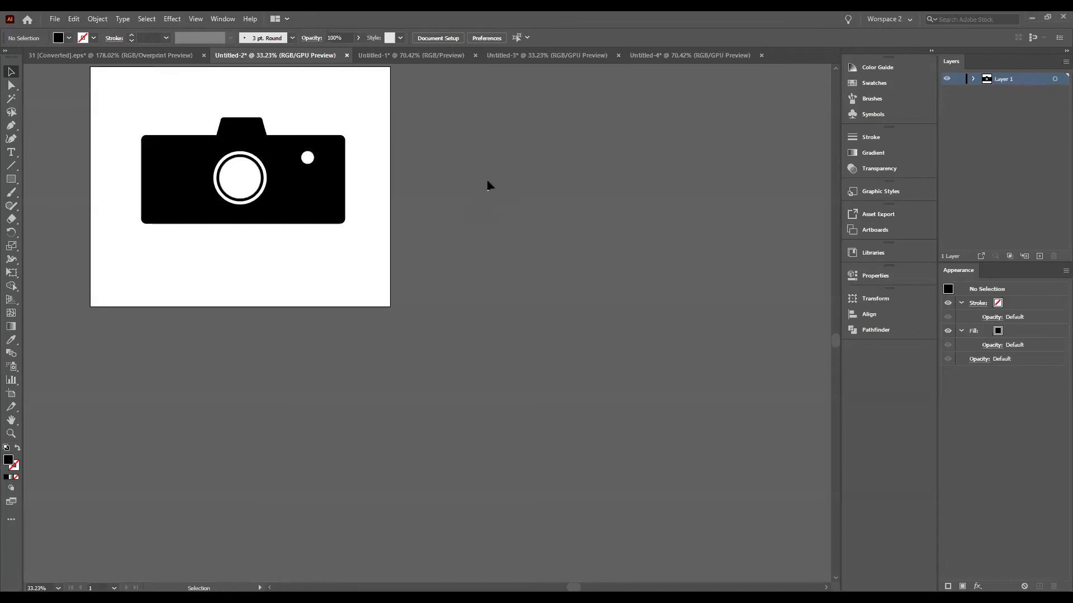
key(ctrl+0)
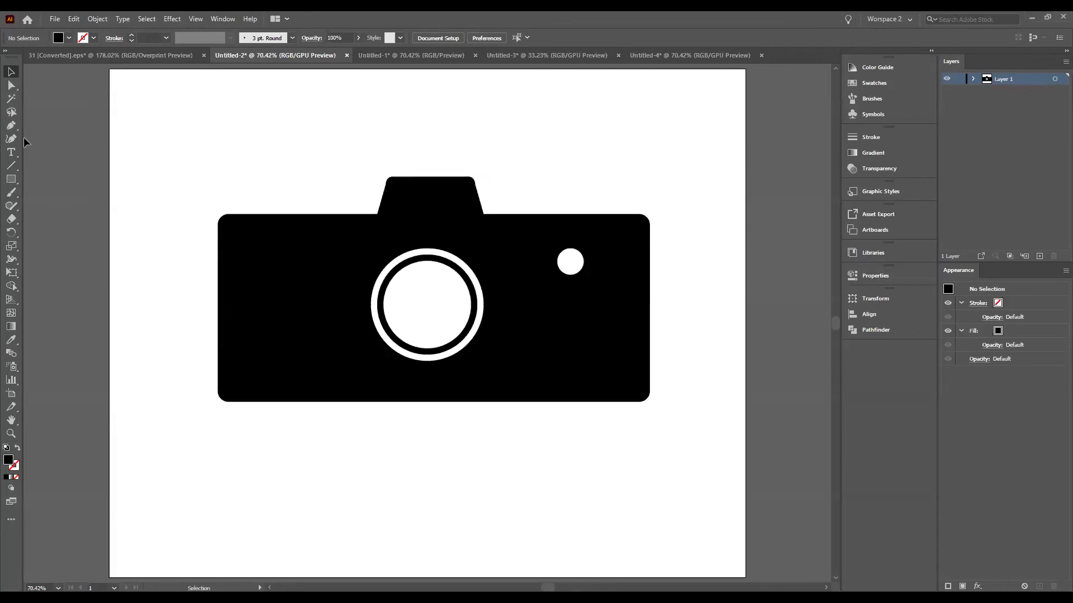
Step: Try the Medium Light, lightest and darkest interface brightness levels in the User Interface preferences, and confirm Medium Dark
click(73, 20)
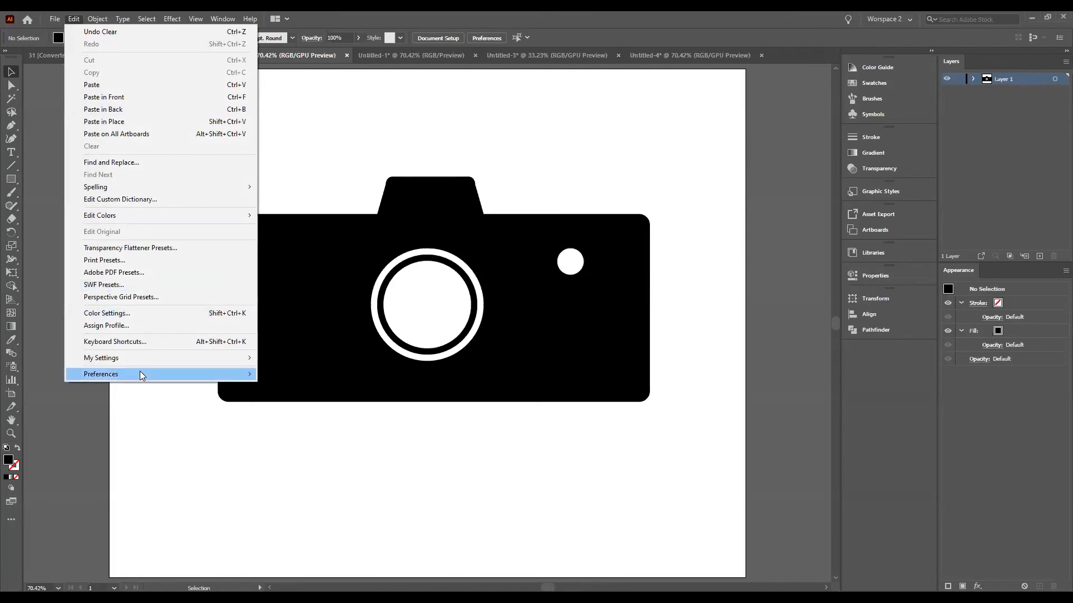
mouse_move(149, 375)
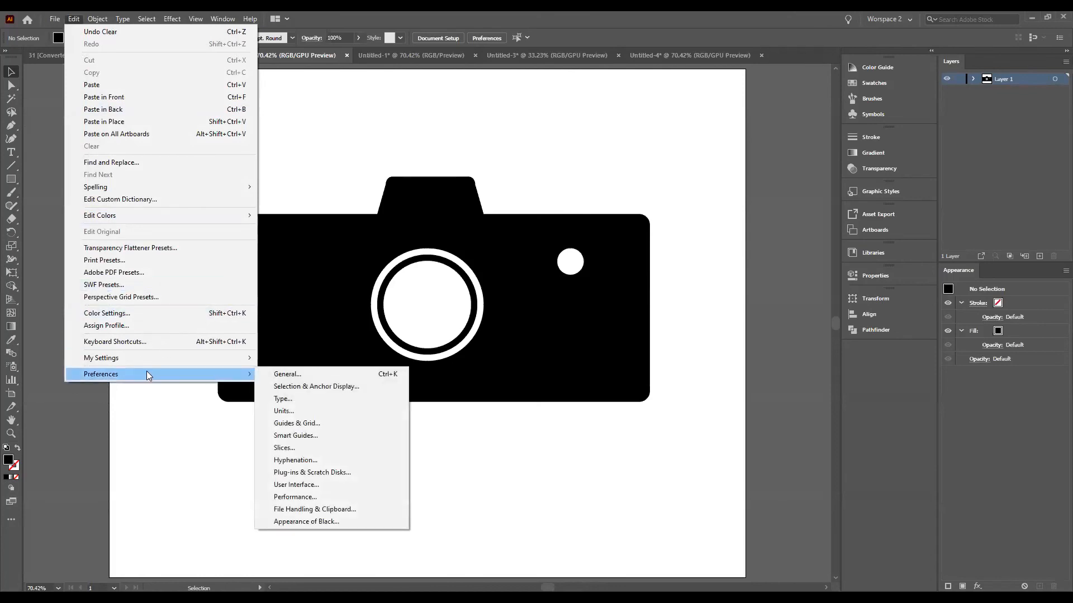
click(300, 377)
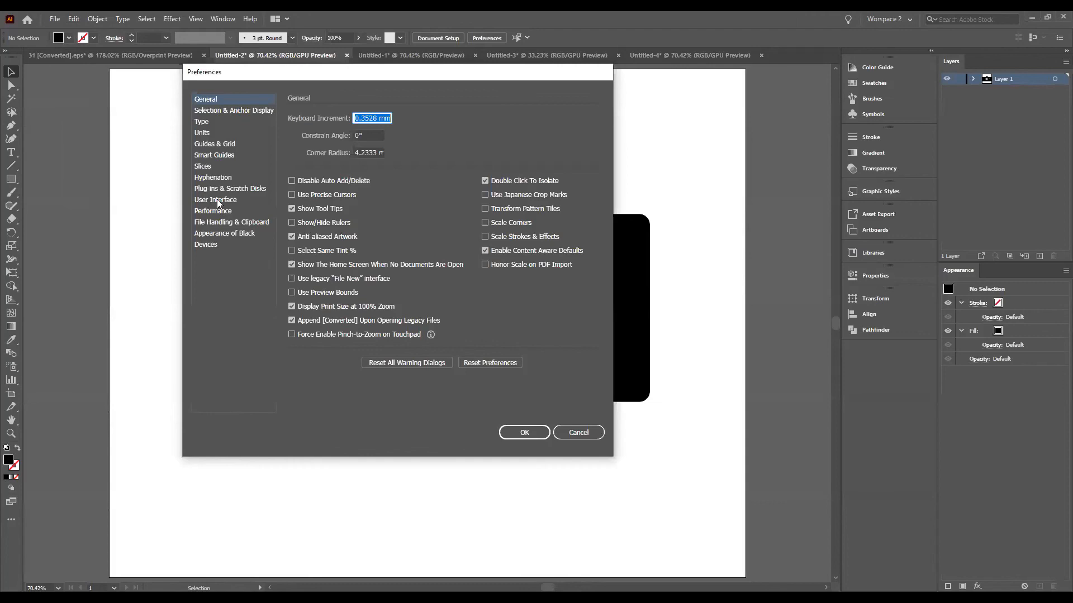
click(219, 200)
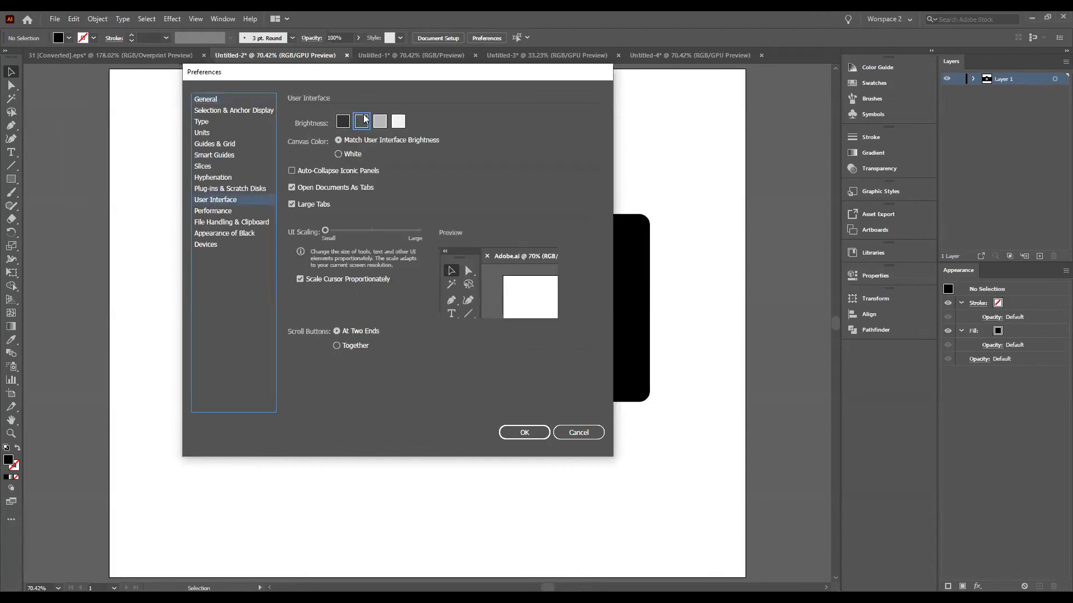
click(383, 125)
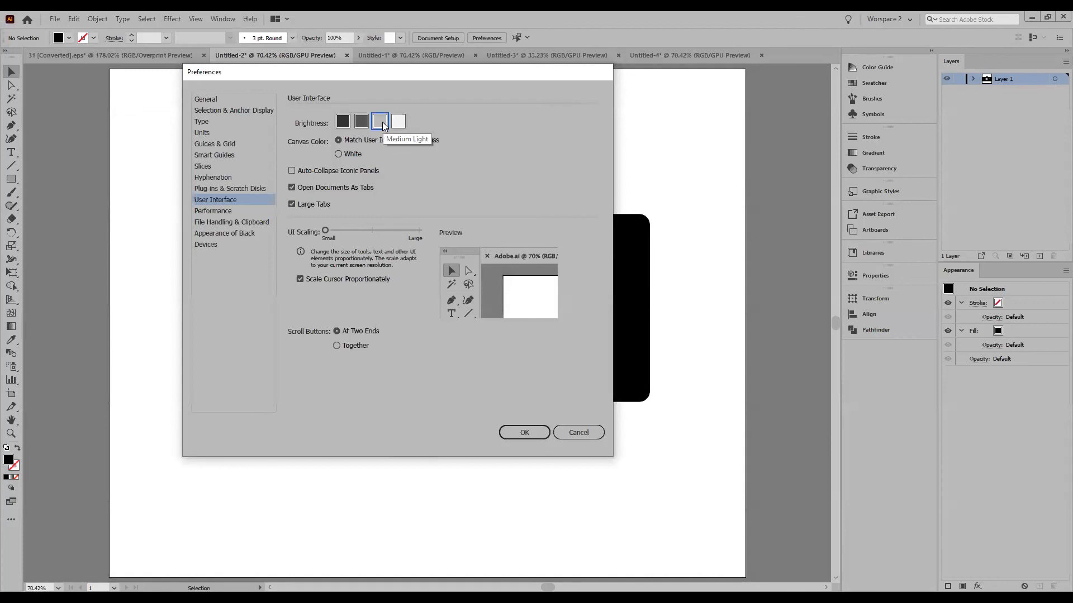
click(401, 123)
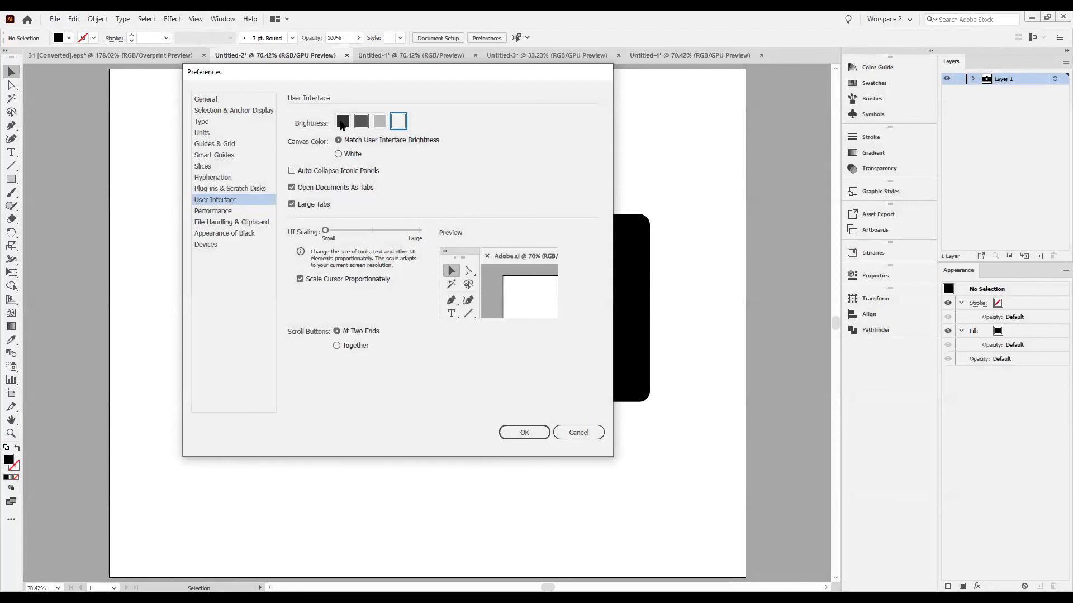
click(343, 122)
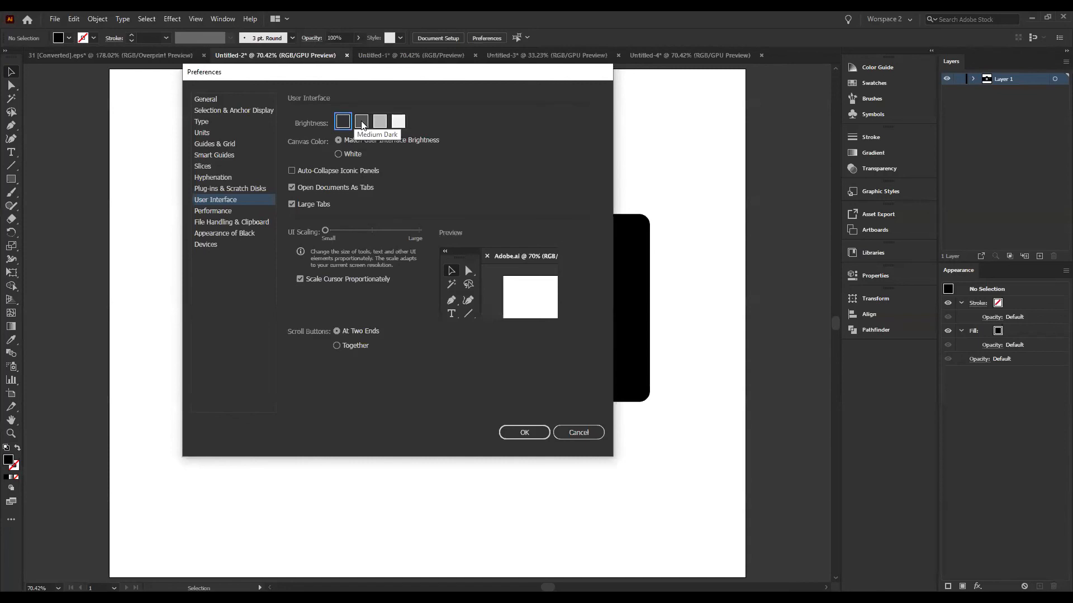
click(362, 122)
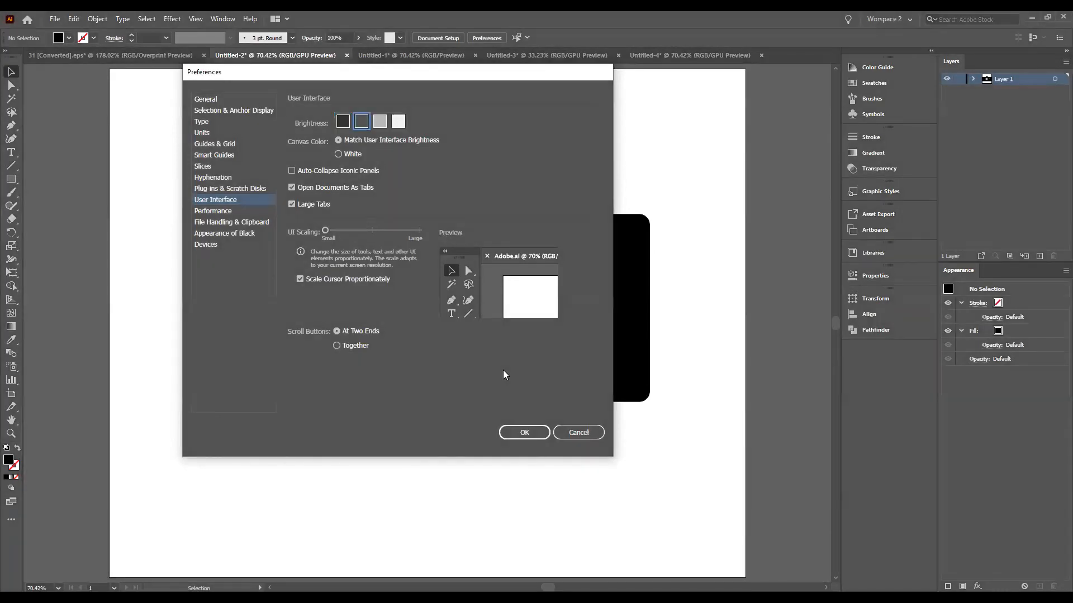
click(528, 433)
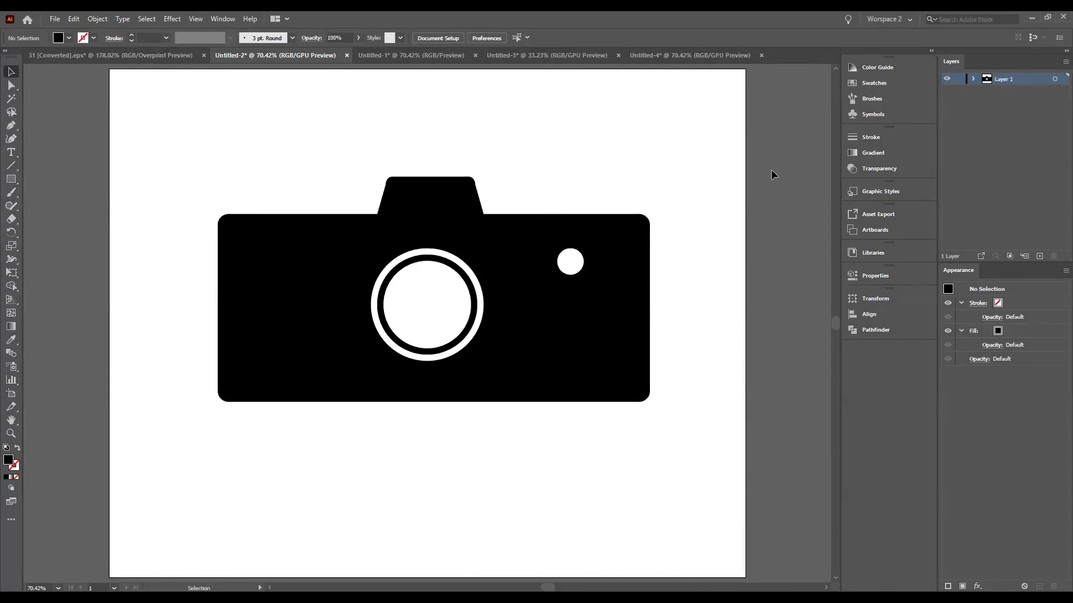
Step: Quit the application, discarding the unsaved changes in all open documents, including Untitled-2, 31 [Converted].eps and Untitled-3
click(1057, 18)
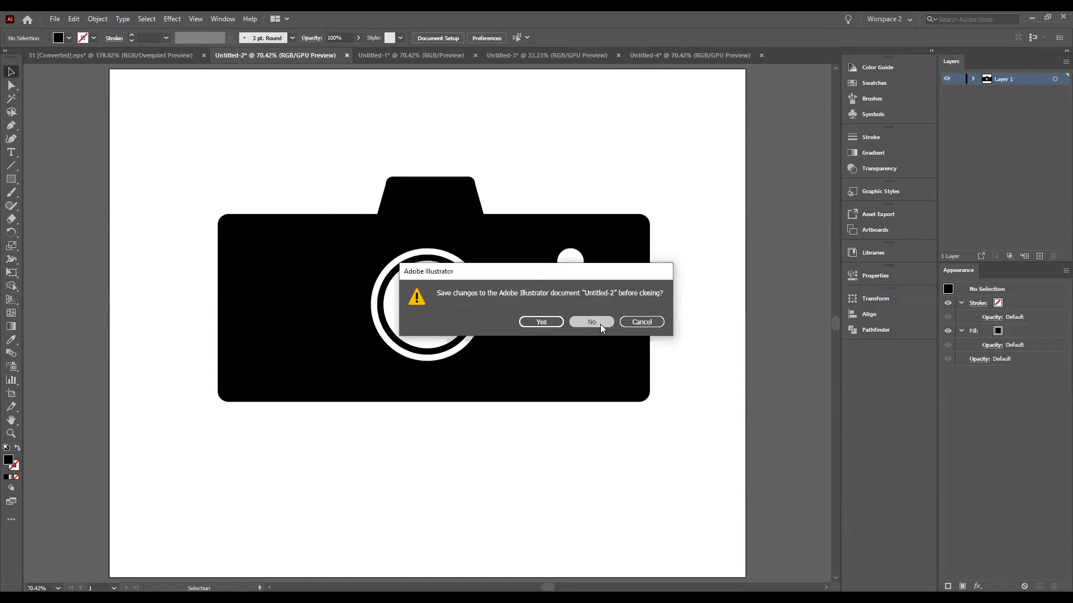
click(601, 324)
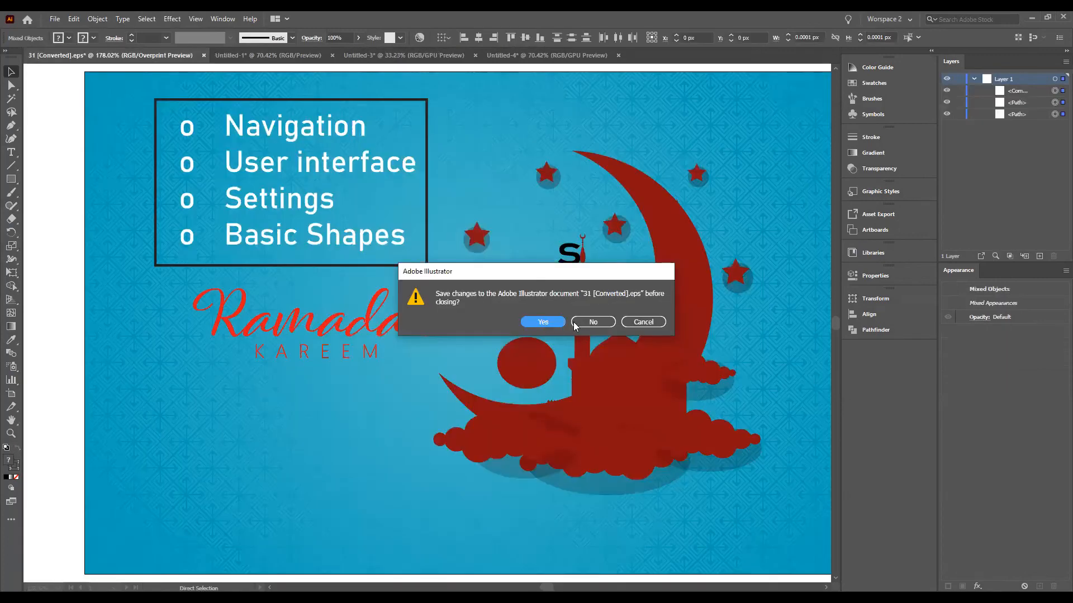
click(582, 325)
click(591, 323)
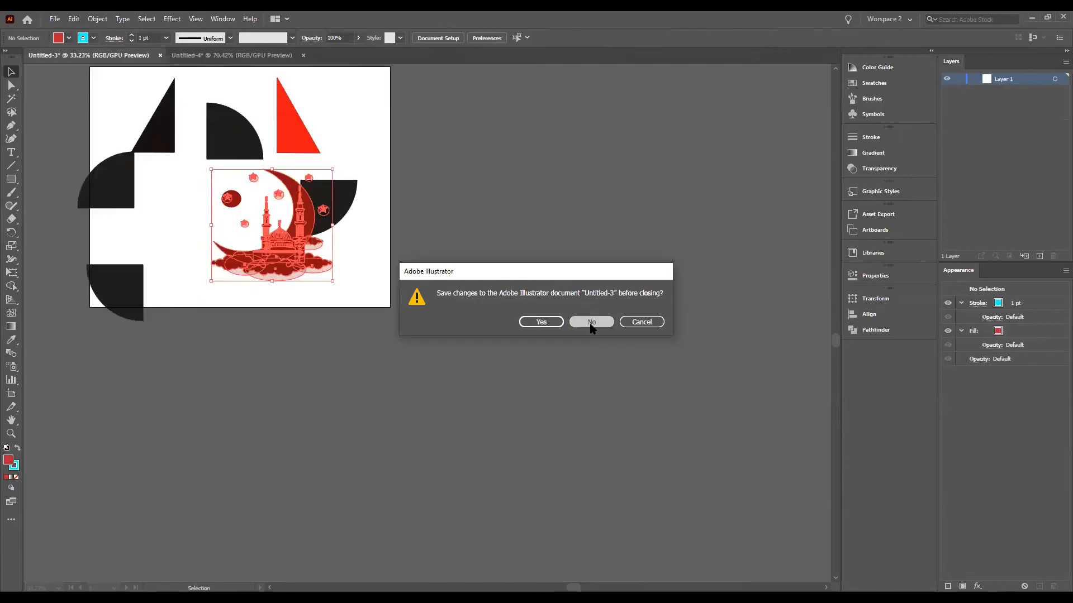
click(592, 323)
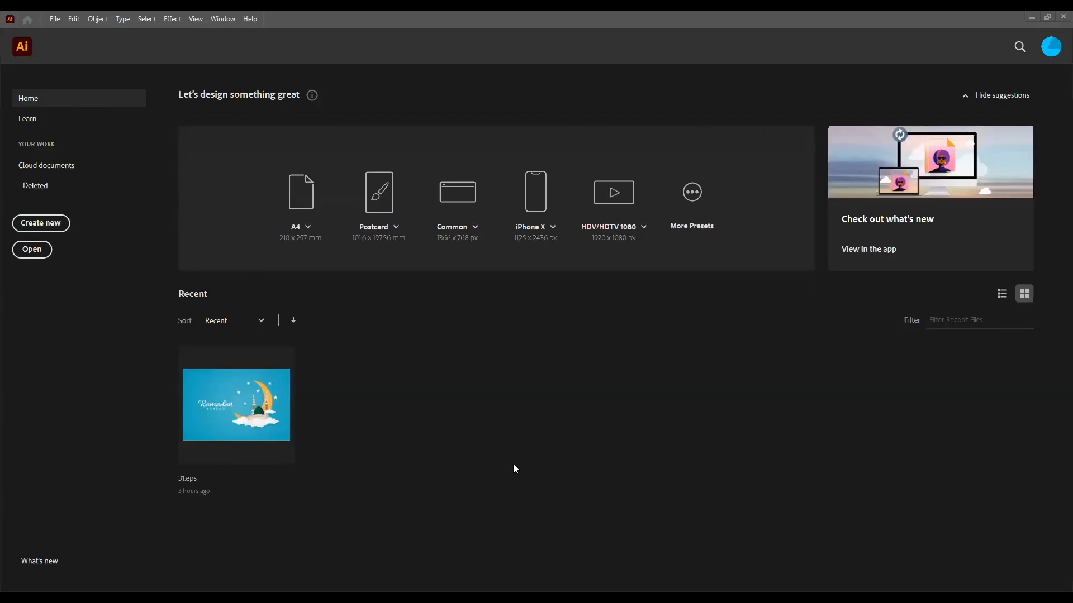
Step: Create a new document from the 1280 x 1024 Art & Illustration preset in millimetres and RGB Color, and dismiss the welcome tour
click(54, 18)
click(76, 32)
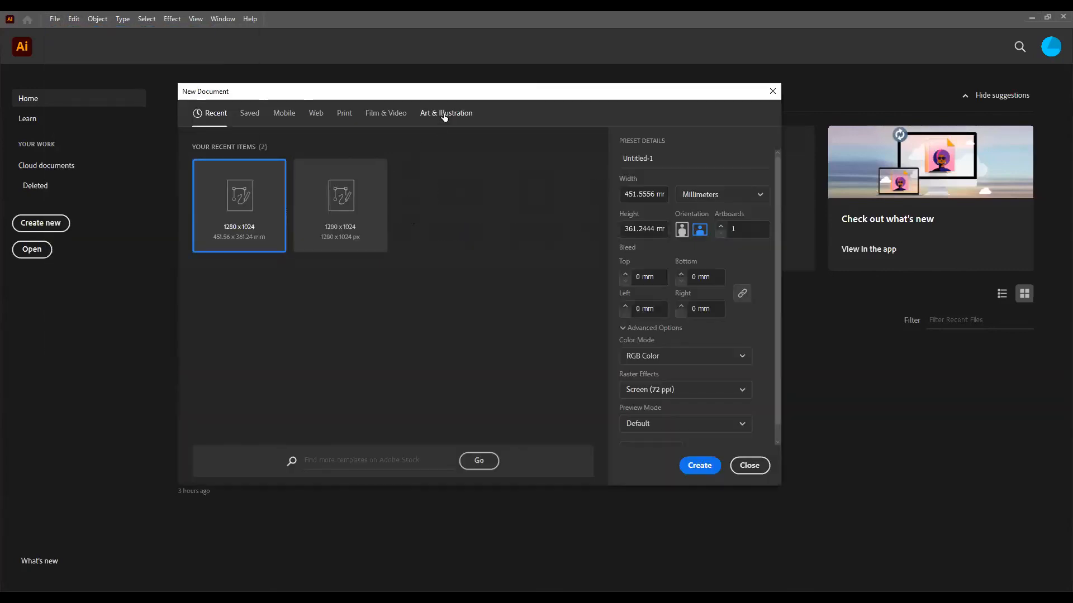
click(445, 113)
click(444, 234)
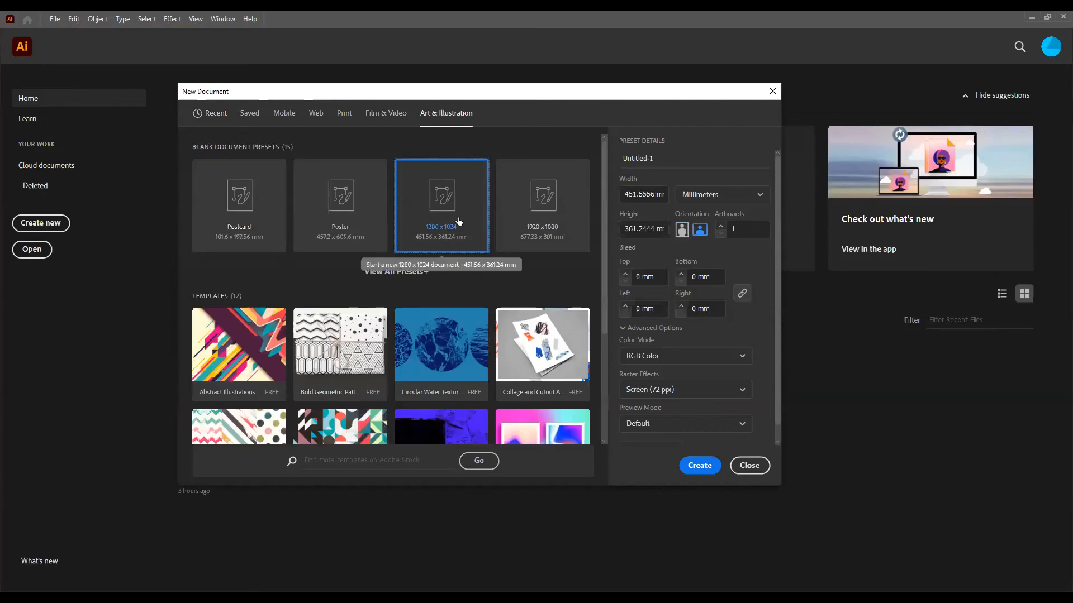
click(705, 467)
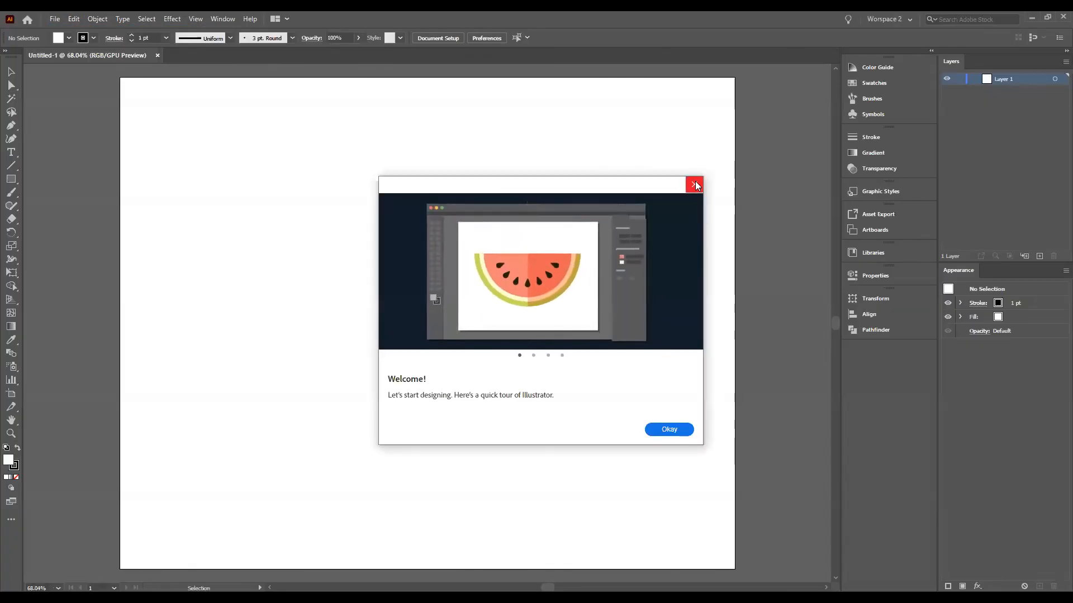
click(696, 185)
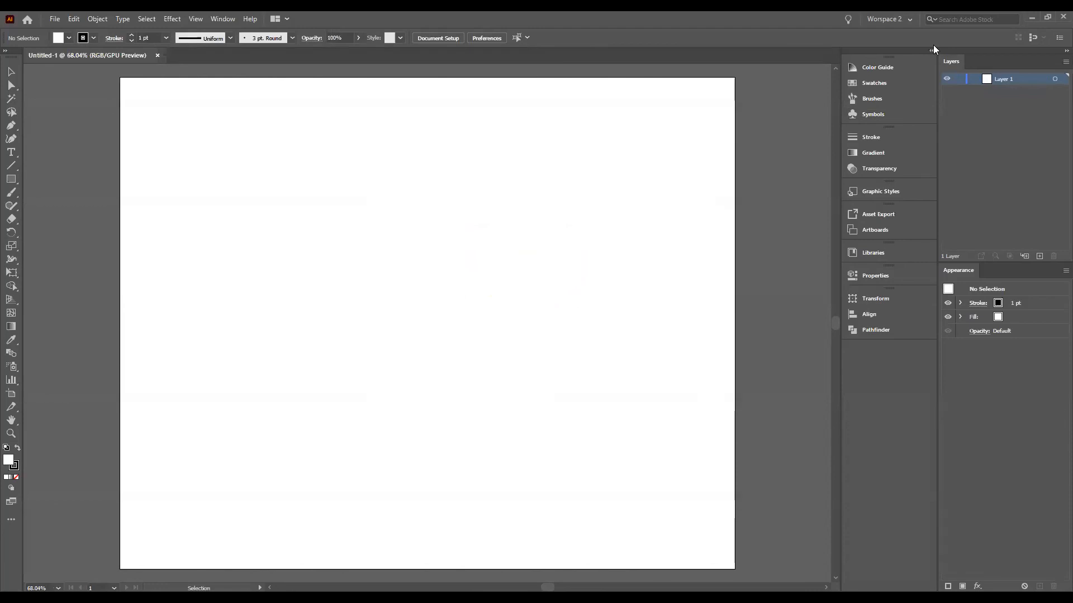
Step: Try the Essentials workspace and return to the custom Worspace 2 layout
click(883, 20)
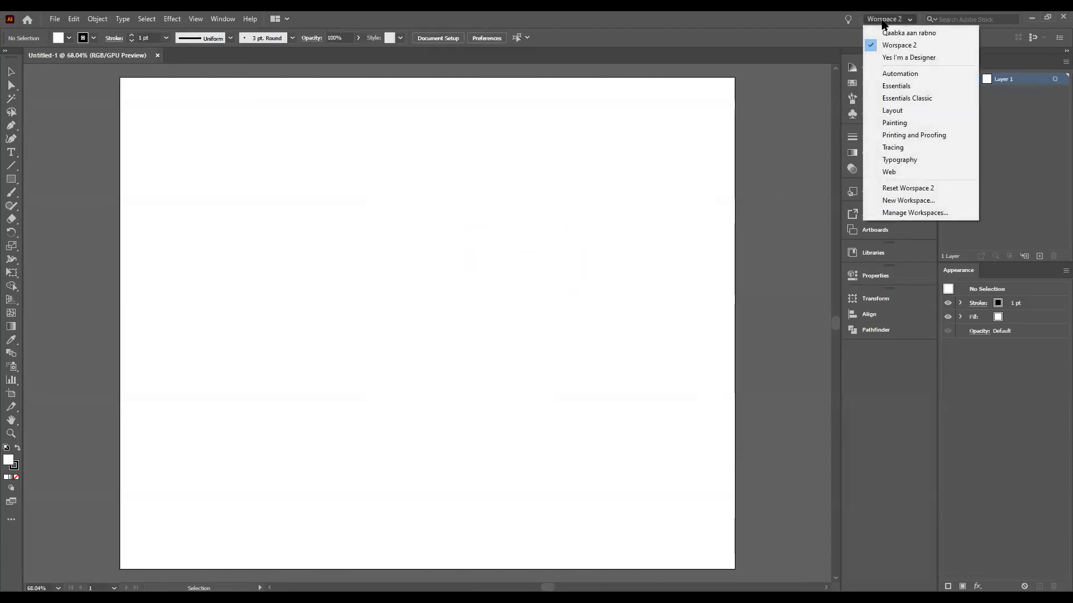
click(880, 87)
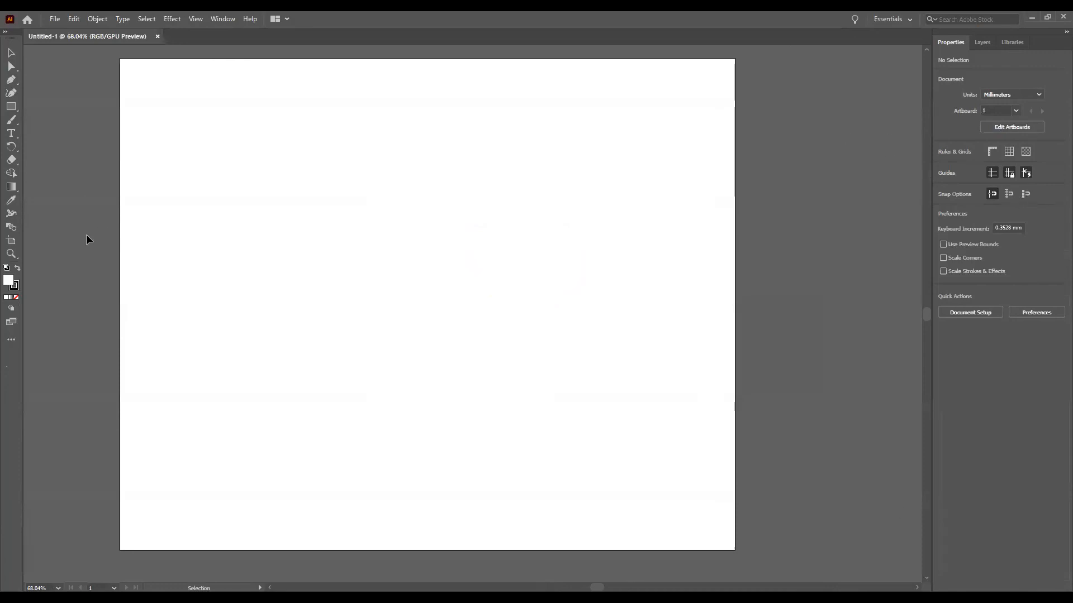
click(884, 18)
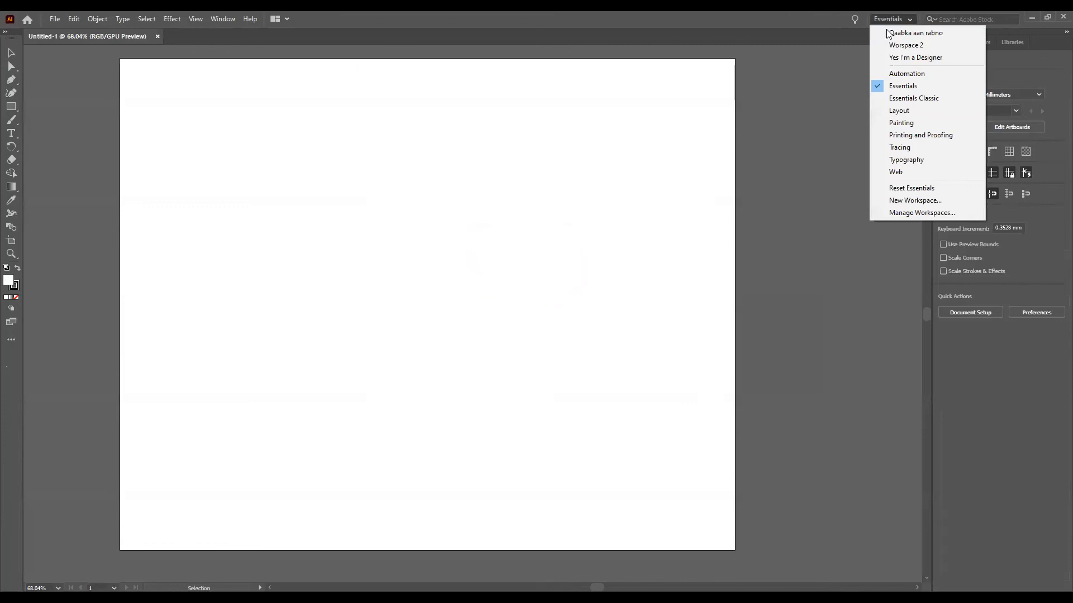
click(900, 46)
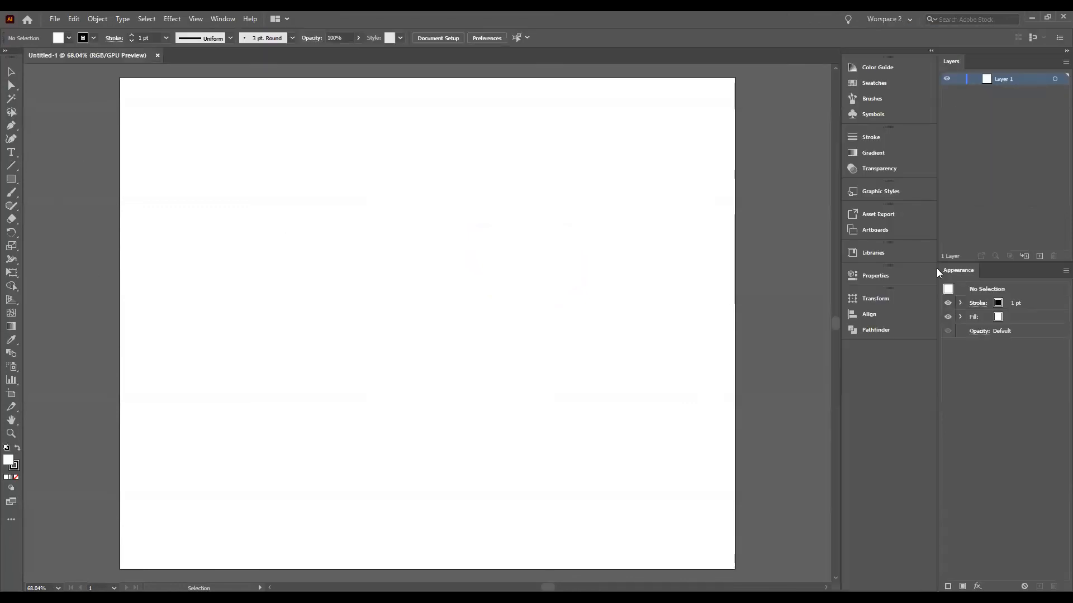